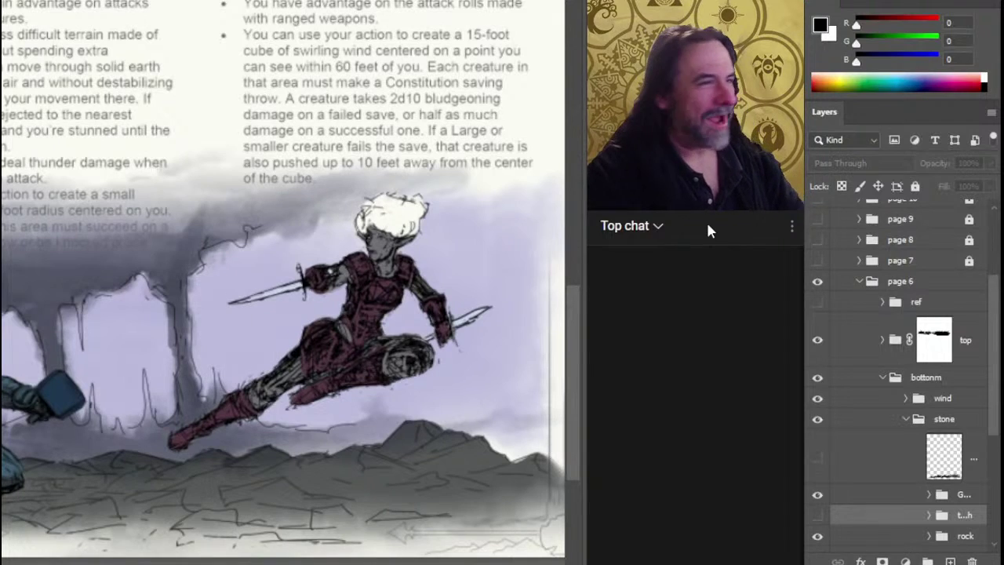
Switch back to Photoshop and pan the page to frame the leaping warrior.
key("alt+Tab")
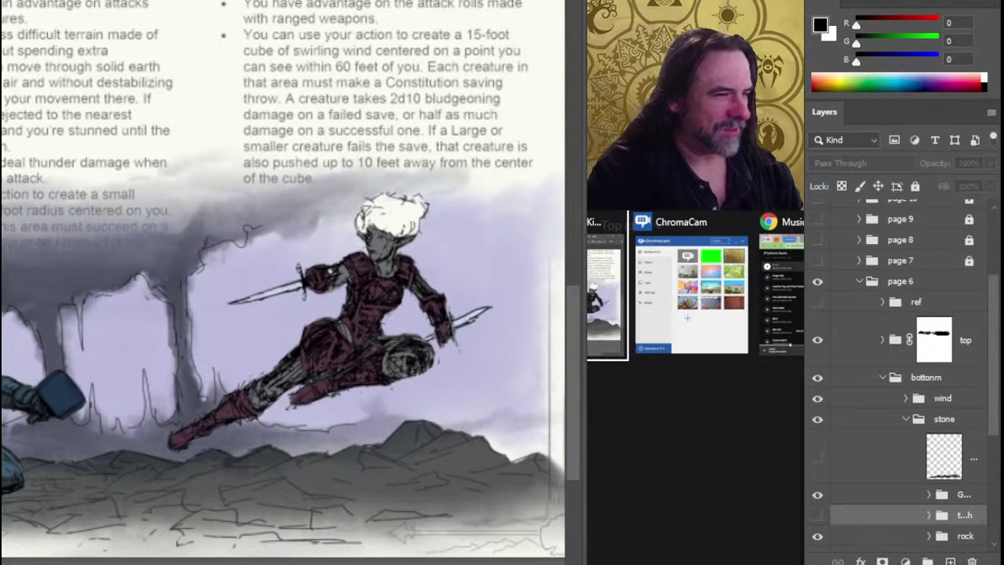
key("Tab")
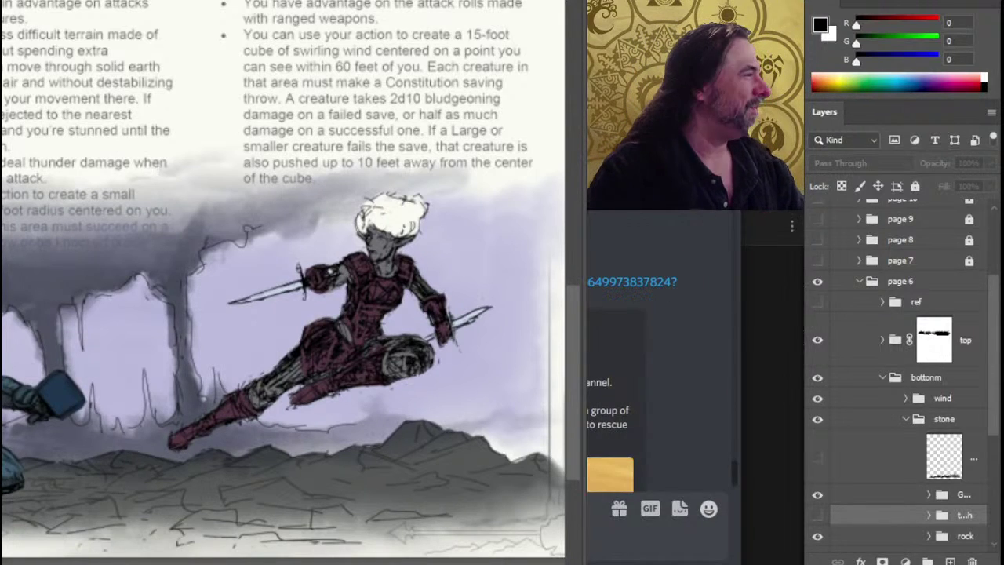
key("alt+Tab")
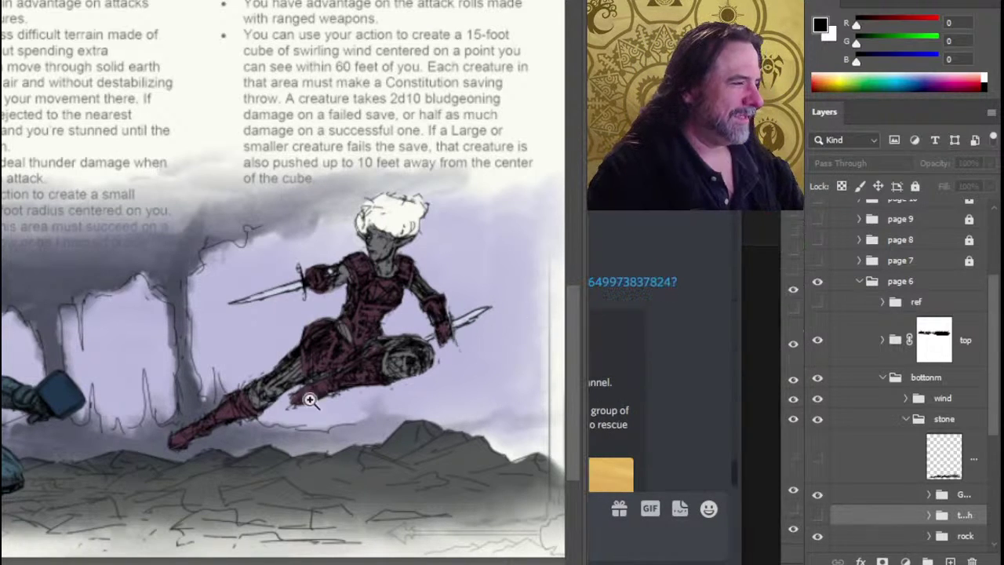
scroll(276, 348, "down", 2)
scroll(257, 339, "up", 3)
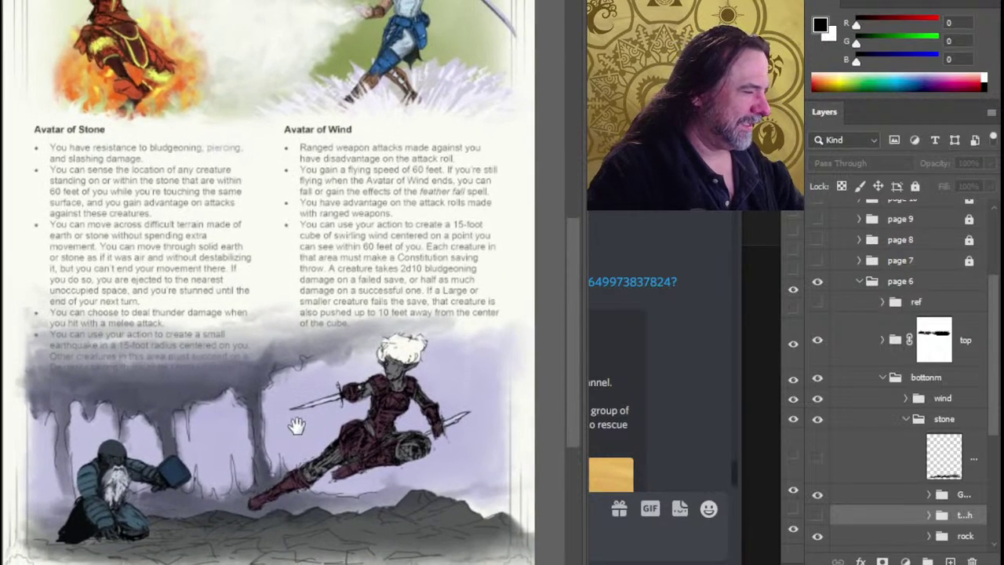
scroll(338, 435, "up", 3)
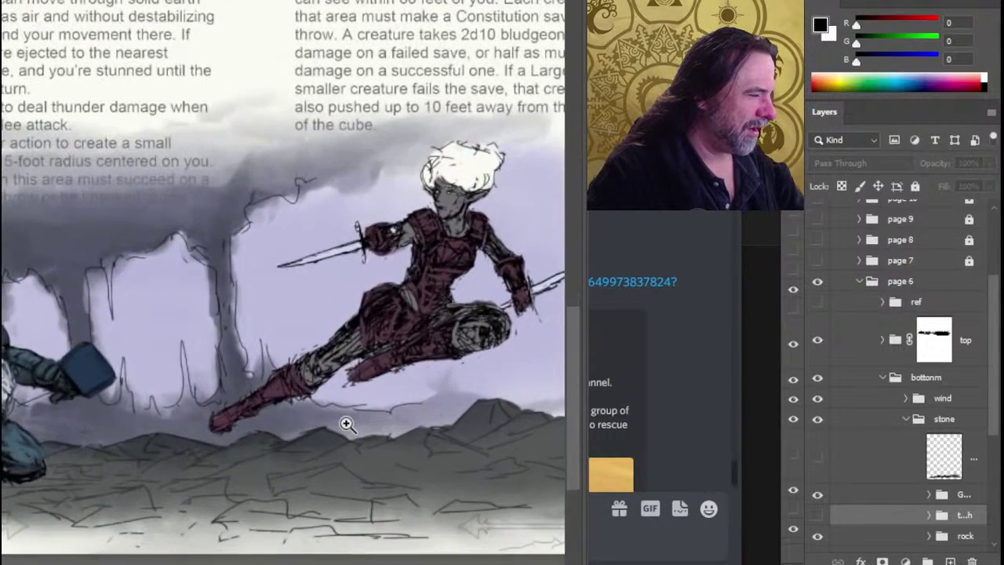
left_click_drag(388, 482, 373, 453)
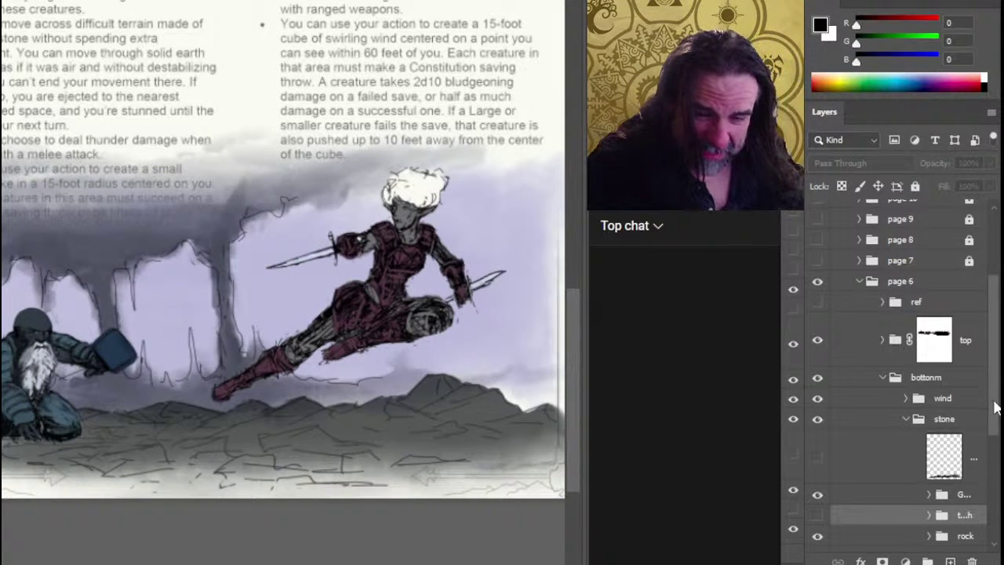
Apply Merge Group to the dwarf group in the stone folder, flattening it to one layer.
scroll(998, 424, "down", 5)
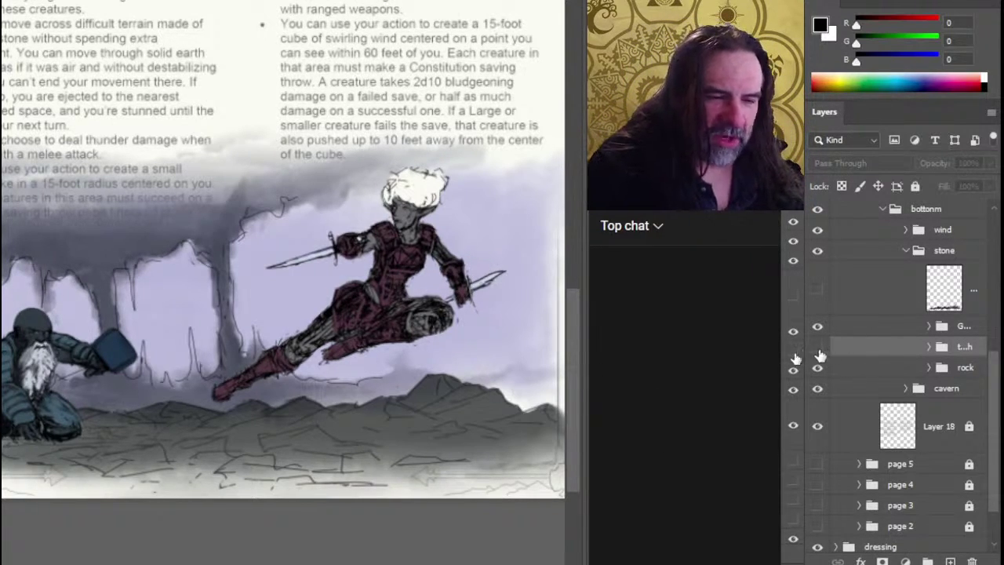
mouse_move(994, 381)
left_mouse_down()
mouse_move(997, 403)
mouse_move(999, 377)
left_mouse_up()
scroll(1000, 376, "up", 3)
scroll(910, 353, "down", 5)
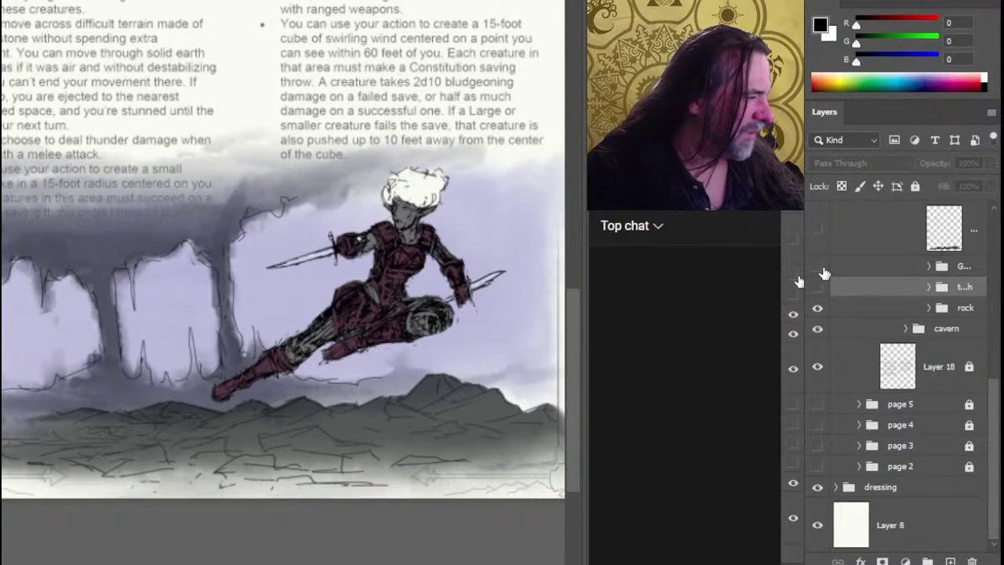
right_click(870, 275)
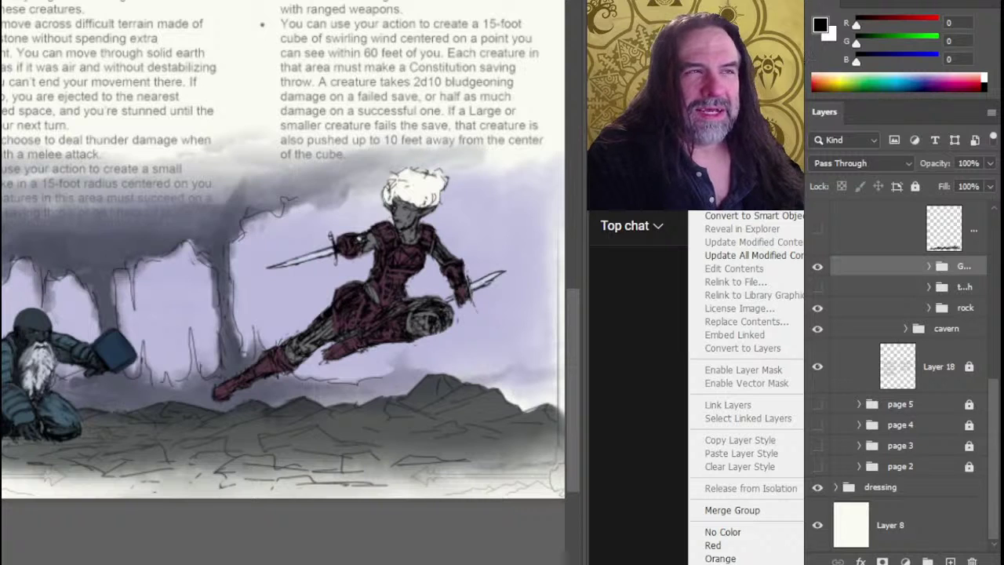
left_click(765, 511)
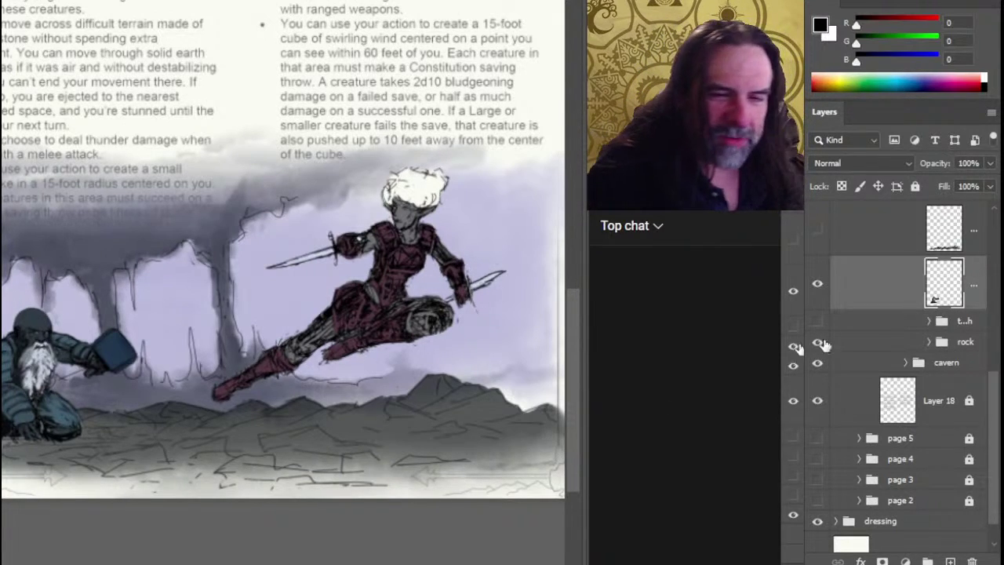
left_click(817, 285)
left_click(818, 284)
scroll(108, 336, "up", 4)
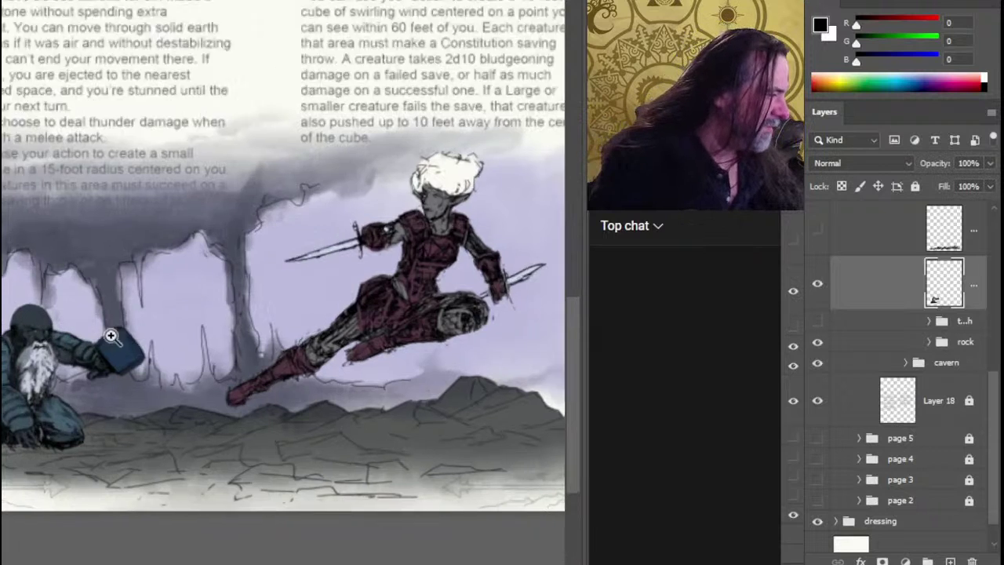
scroll(215, 410, "up", 2)
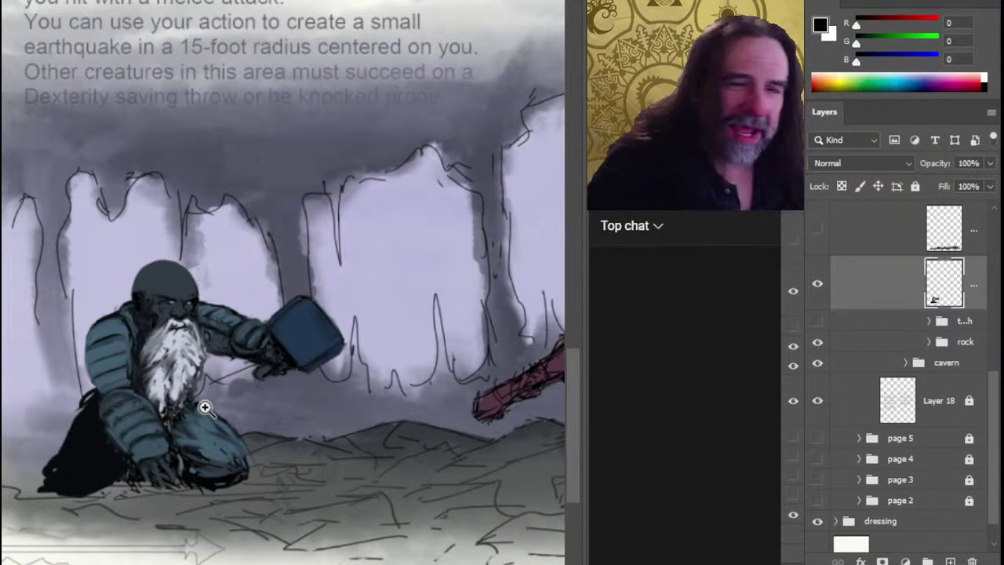
left_click(821, 287)
left_click(820, 287)
left_click_drag(105, 376, 167, 328)
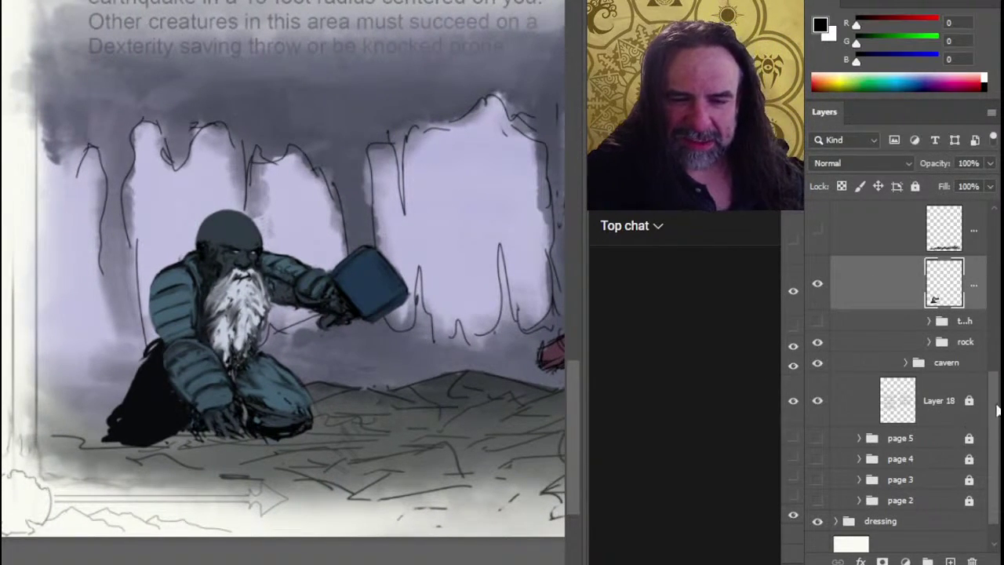
scroll(918, 281, "up", 5)
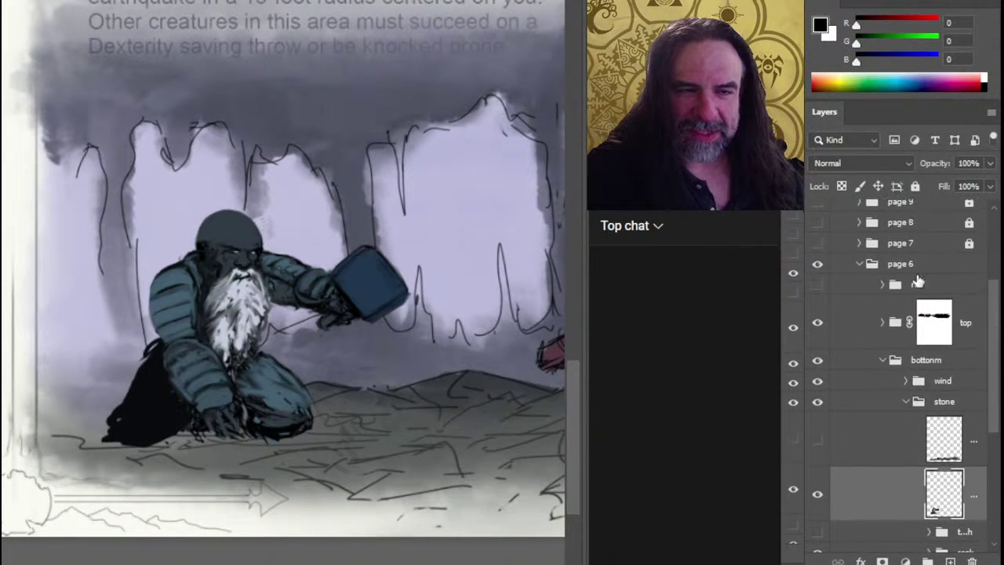
Show the ref group, expand it, and hide the photo reference of the woman in blue.
left_click(818, 284)
scroll(374, 162, "up", 10)
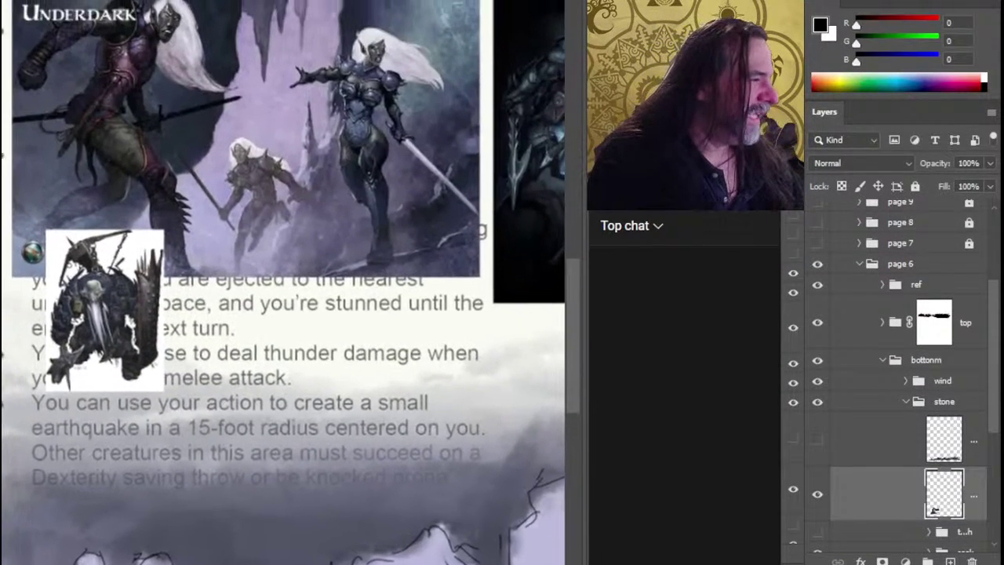
scroll(379, 347, "up", 4)
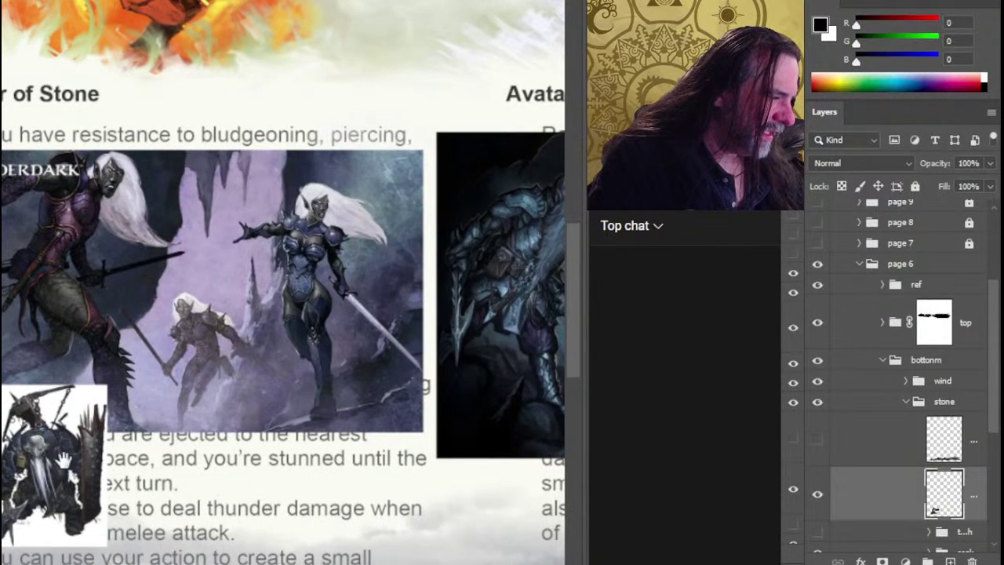
scroll(63, 459, "right", 10)
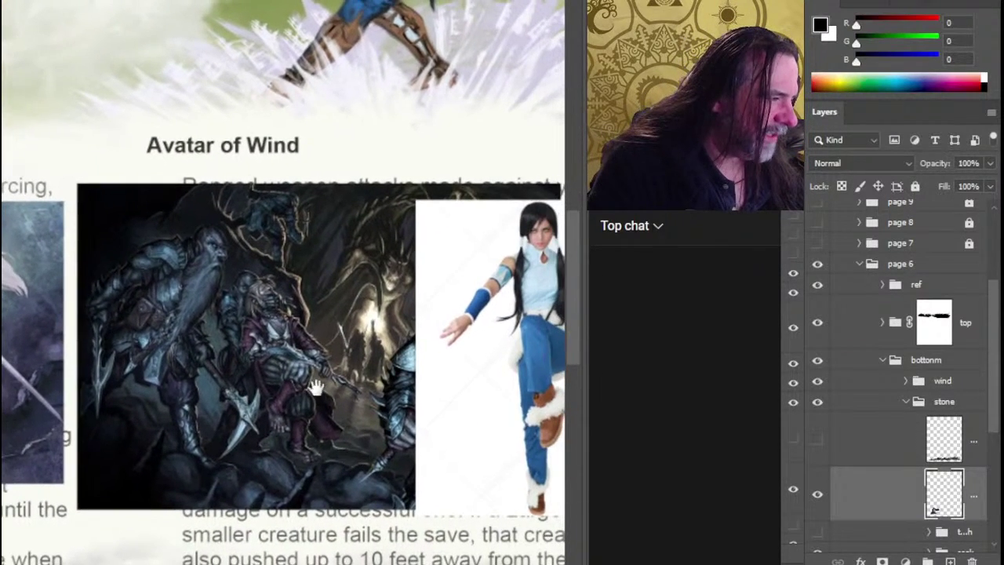
scroll(403, 435, "down", 3)
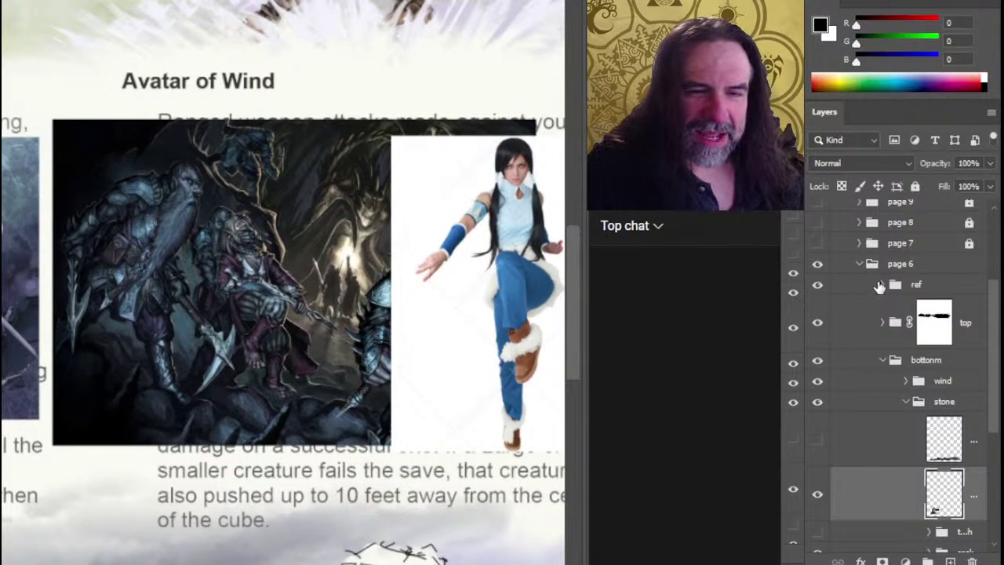
left_click(882, 284)
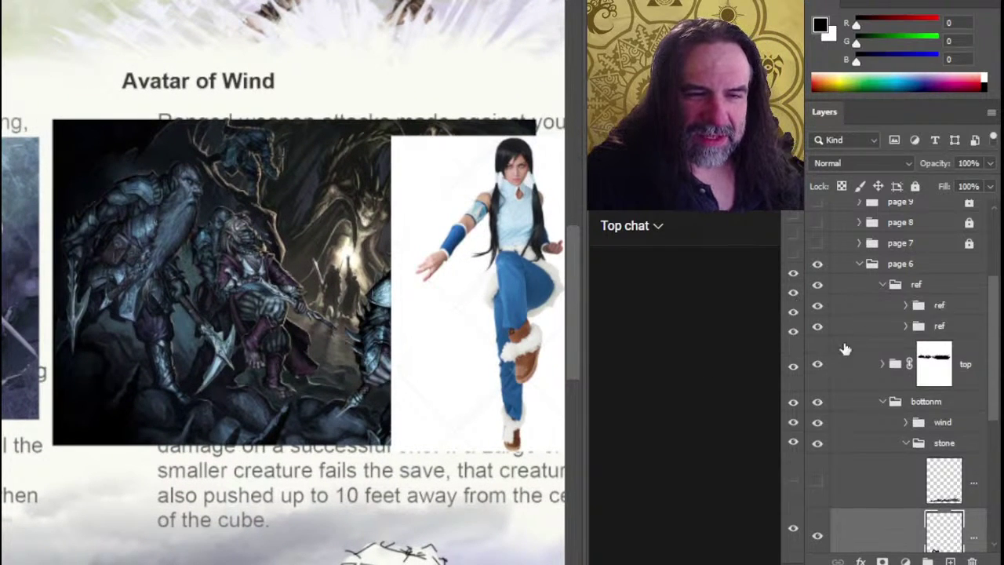
left_click(818, 306)
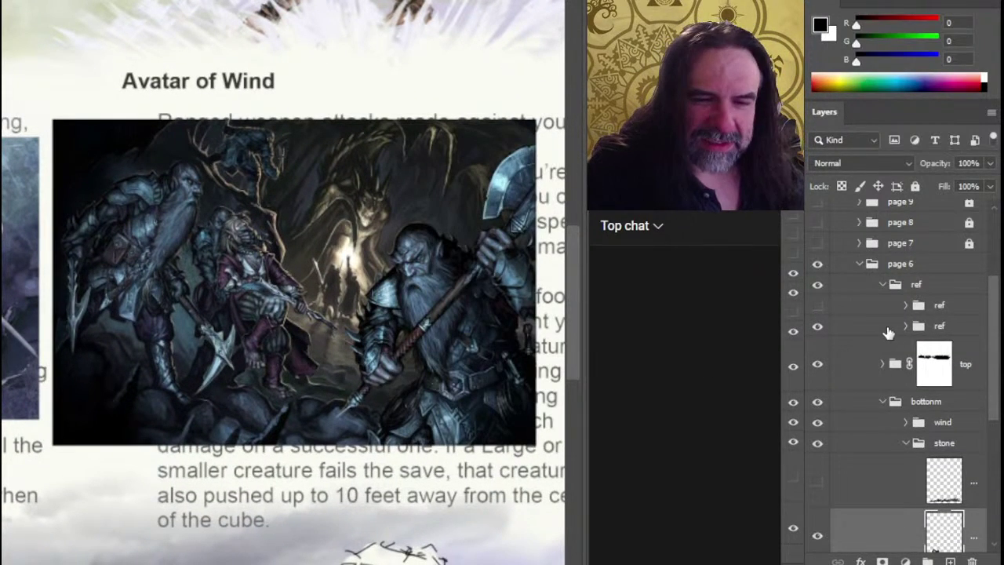
left_click(817, 328)
left_click(817, 328)
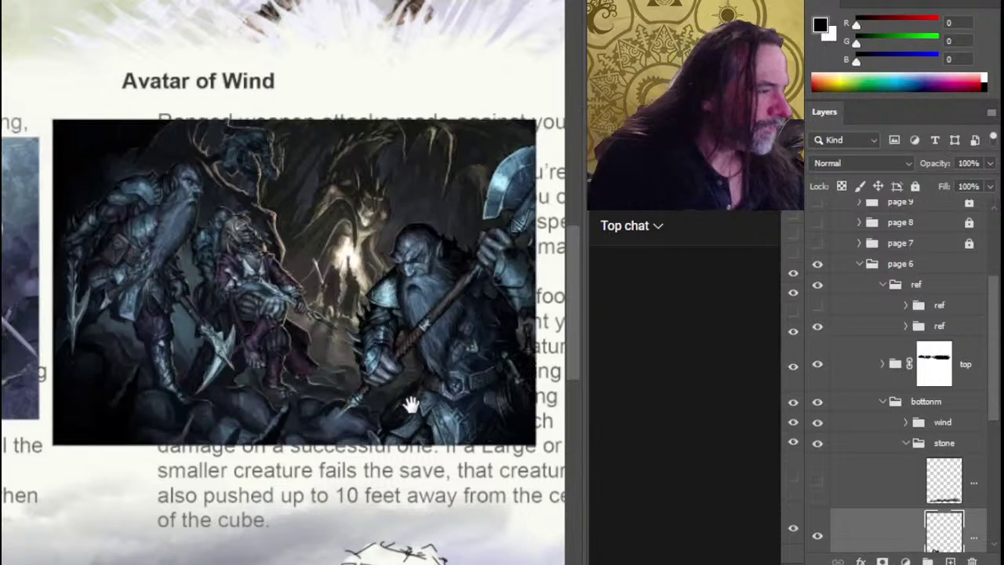
Pan across the page to view the Underdark reference art, then return to the dwarf painting.
left_click_drag(411, 405, 346, 368)
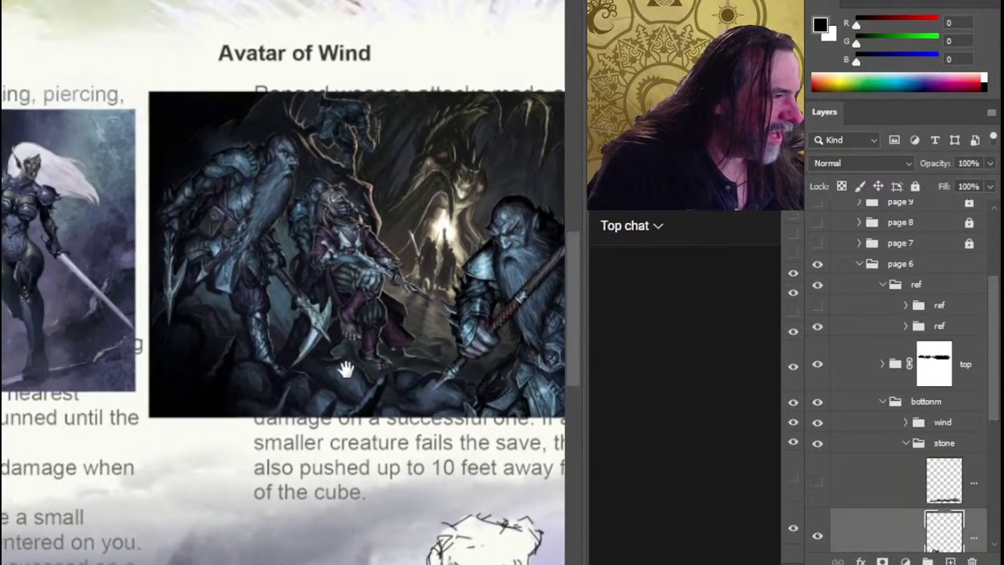
scroll(494, 287, "down", 10)
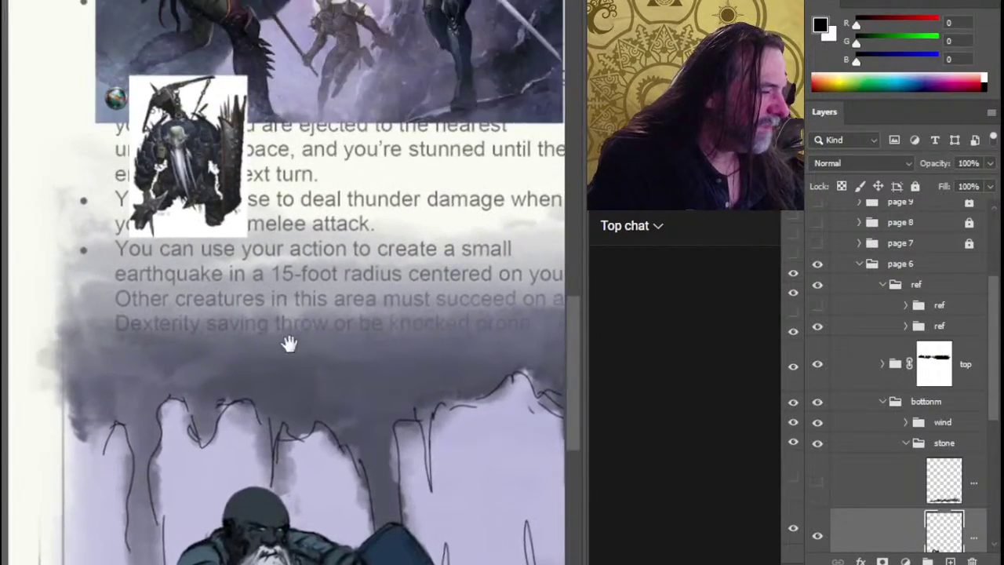
left_click_drag(288, 344, 326, 523)
left_click_drag(397, 529, 325, 241)
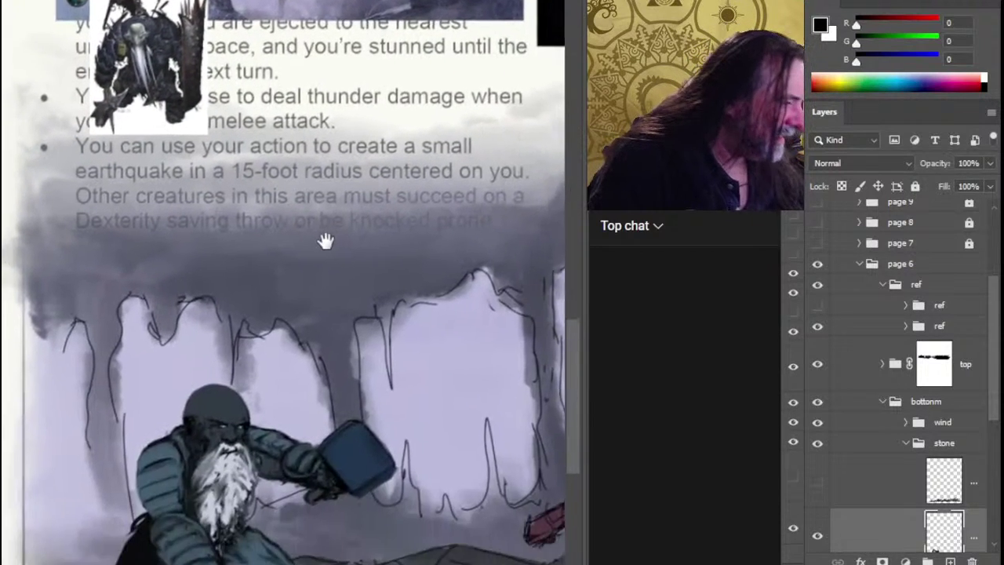
scroll(326, 241, "down", 3)
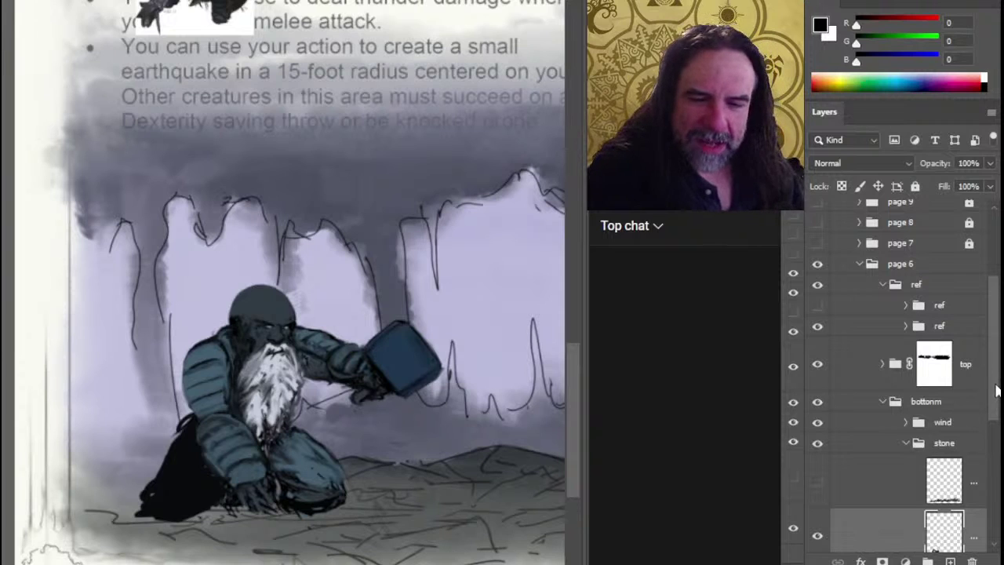
scroll(997, 390, "down", 2)
left_click_drag(212, 459, 251, 397)
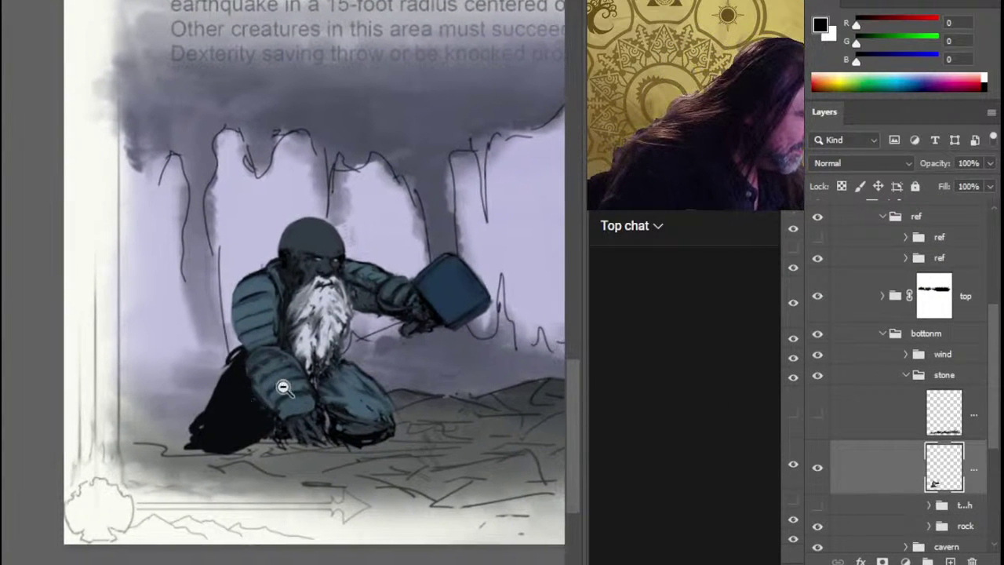
Check the brush presets and shrink the brush to a small size for detail work.
scroll(283, 388, "up", 3)
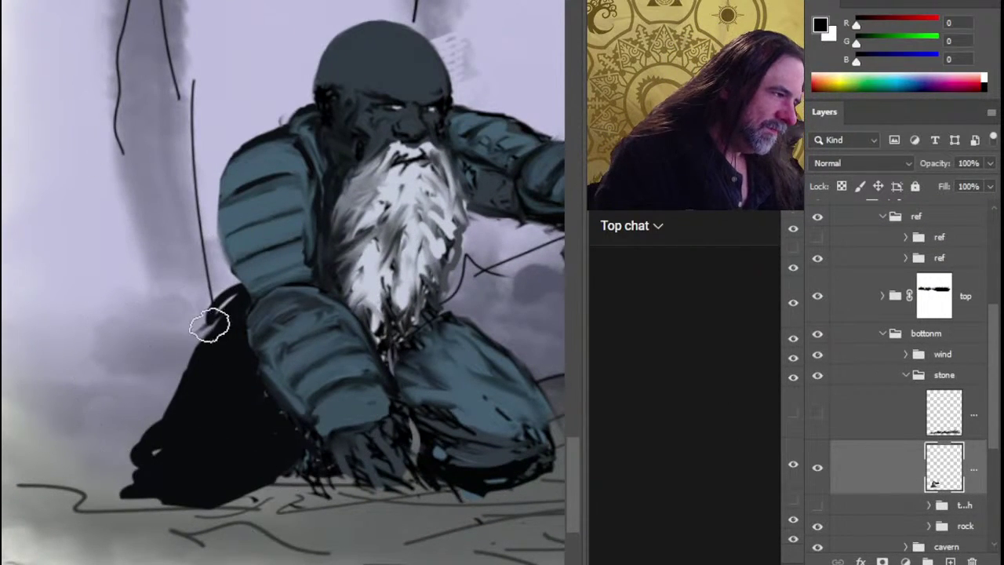
key("bracketleft")
key("bracketleft")
key("bracketleft")
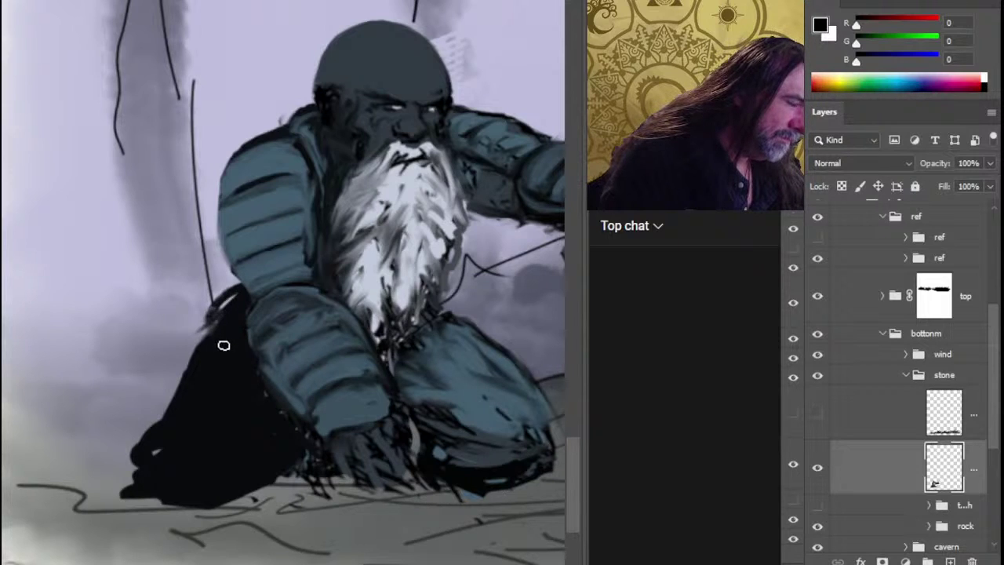
right_click(318, 310)
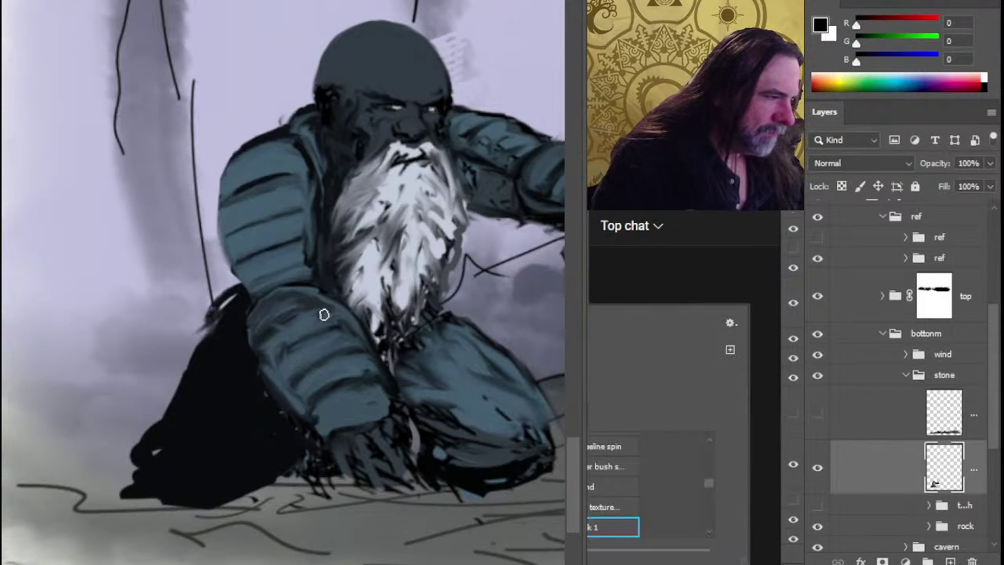
left_click(149, 372)
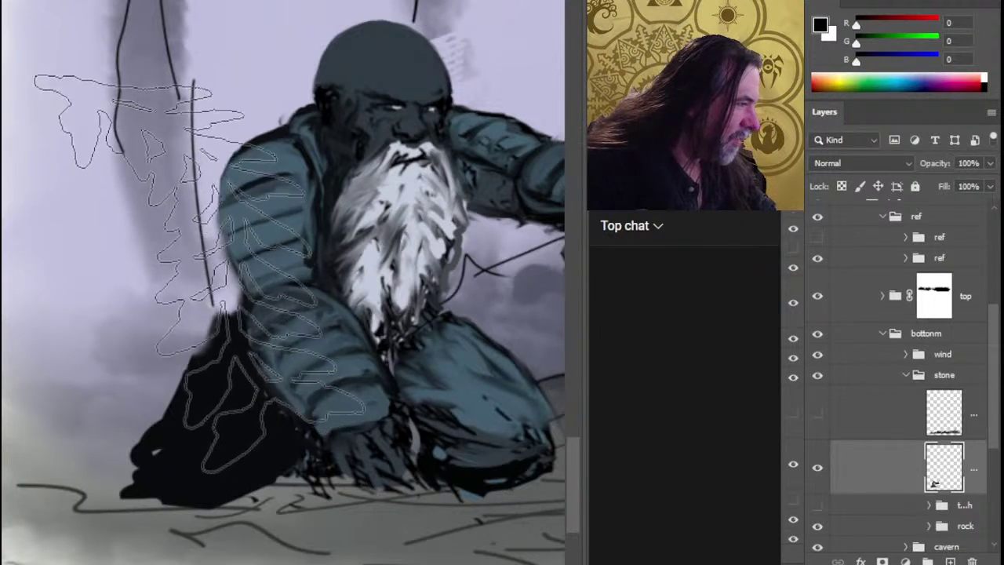
right_click(283, 329)
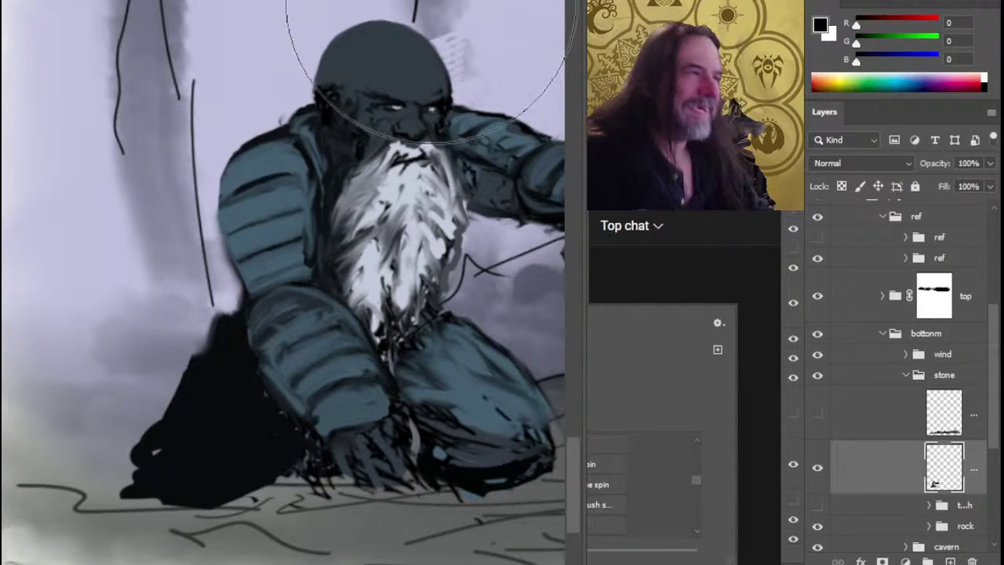
key("Escape")
key("bracketleft")
key("bracketleft")
key("bracketleft")
key("bracketleft")
key("bracketleft")
key("bracketleft")
key("bracketleft")
key("bracketleft")
key("bracketleft")
key("bracketleft")
key("bracketleft")
key("bracketleft")
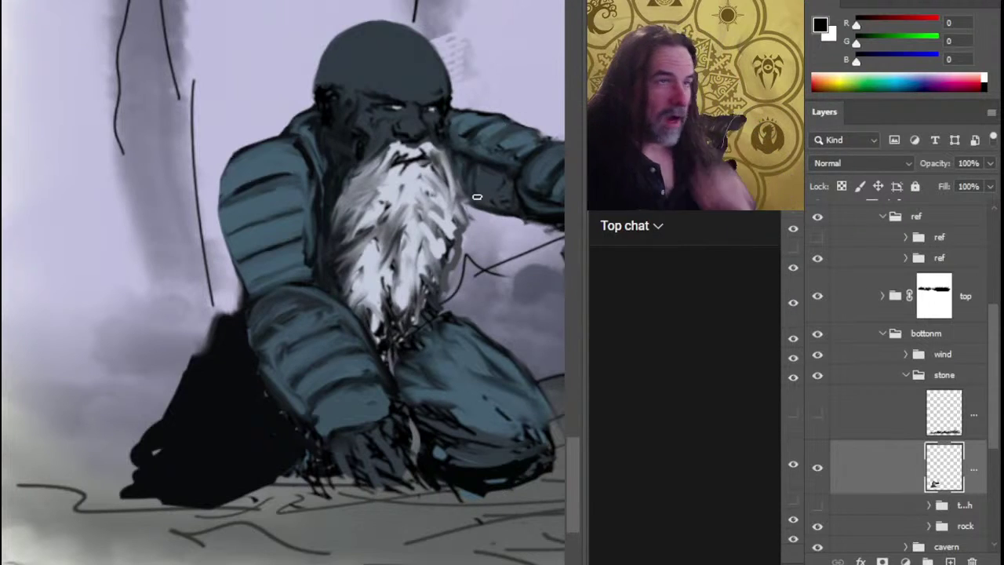
Paint dark texture and light strands across the beard, then darken the helmet's left edge.
left_click_drag(494, 336, 444, 332)
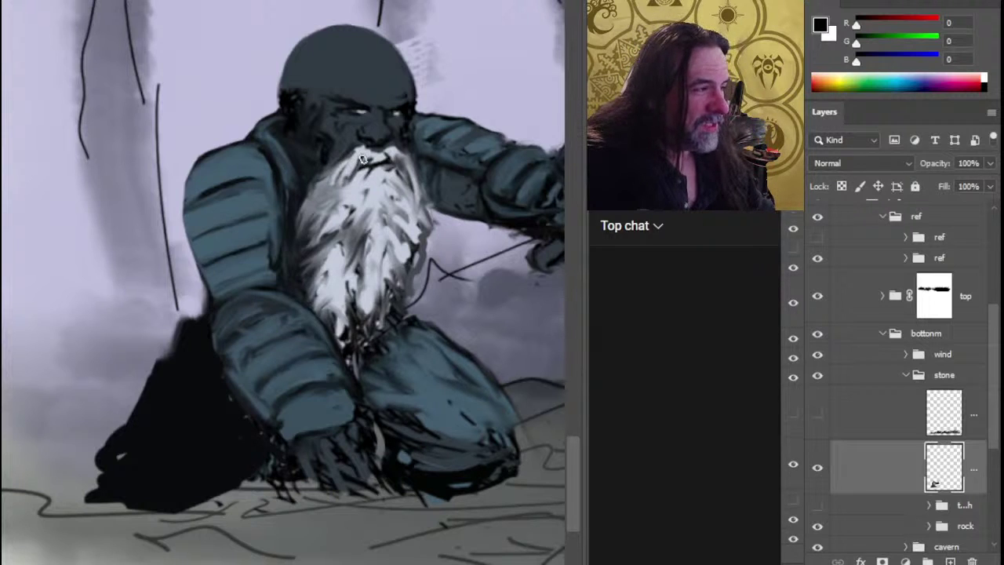
mouse_move(363, 160)
left_mouse_down()
mouse_move(350, 185)
mouse_move(359, 161)
mouse_move(388, 162)
mouse_move(335, 172)
left_mouse_up()
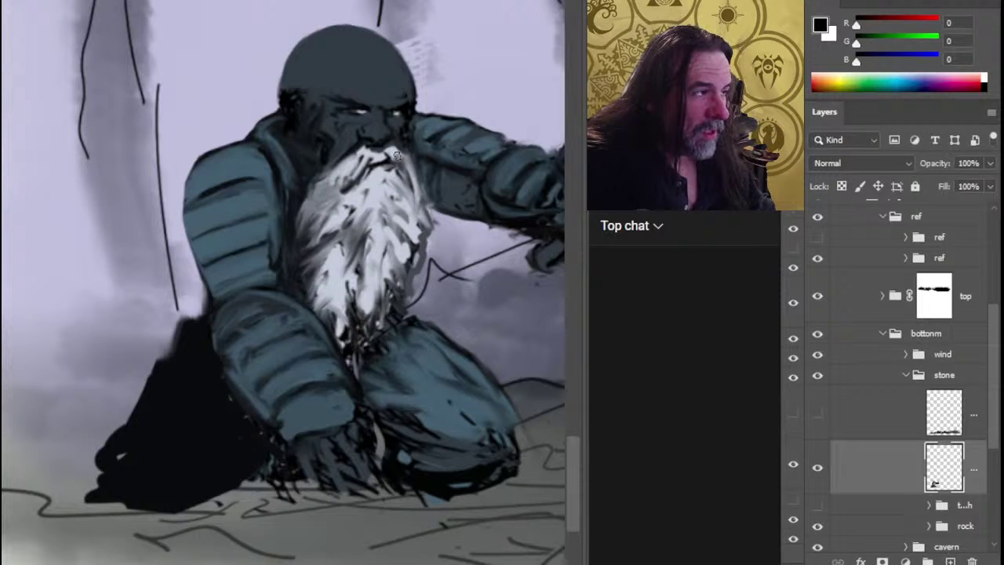
mouse_move(397, 155)
left_mouse_down()
mouse_move(417, 185)
mouse_move(411, 169)
mouse_move(405, 199)
mouse_move(394, 167)
mouse_move(382, 181)
mouse_move(398, 176)
mouse_move(408, 207)
mouse_move(400, 185)
mouse_move(407, 200)
mouse_move(401, 190)
mouse_move(412, 188)
mouse_move(418, 221)
left_mouse_up()
mouse_move(350, 220)
left_mouse_down()
mouse_move(366, 221)
mouse_move(372, 209)
mouse_move(390, 217)
mouse_move(375, 205)
mouse_move(395, 194)
mouse_move(378, 178)
mouse_move(361, 192)
mouse_move(394, 171)
mouse_move(376, 163)
mouse_move(397, 173)
mouse_move(390, 159)
mouse_move(349, 146)
mouse_move(326, 192)
mouse_move(327, 178)
mouse_move(311, 194)
mouse_move(315, 161)
left_mouse_up()
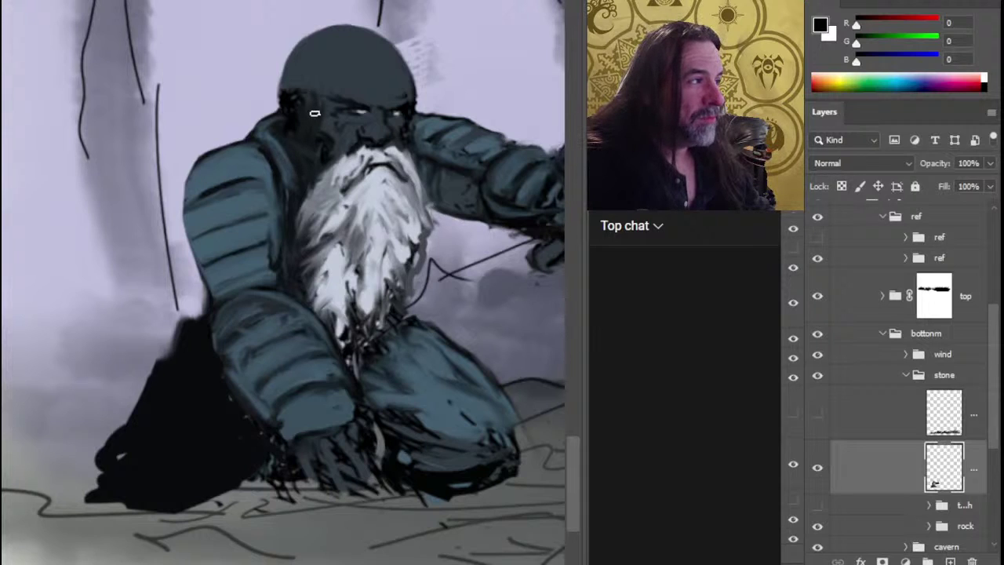
mouse_move(297, 94)
left_mouse_down()
mouse_move(279, 100)
mouse_move(292, 110)
left_mouse_up()
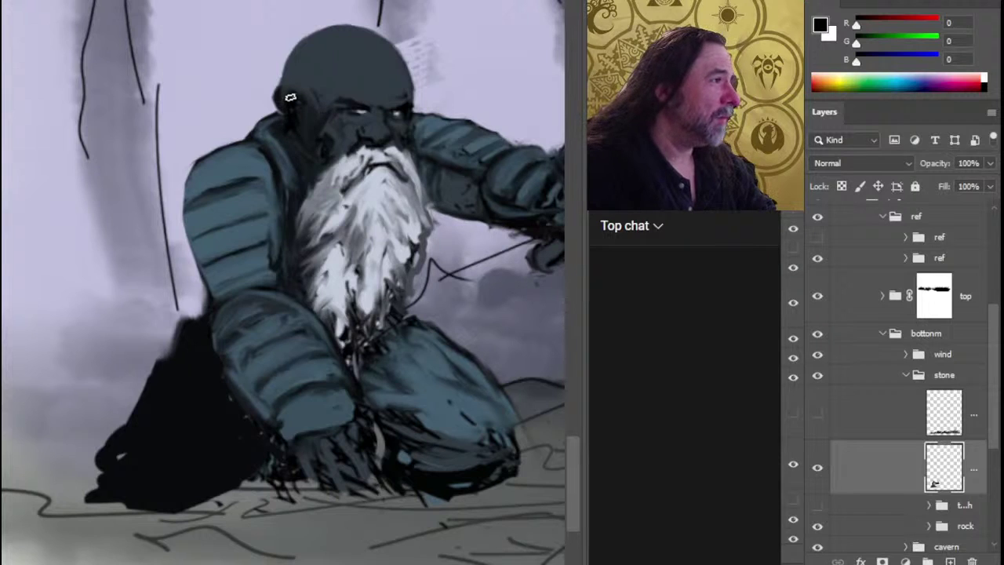
Paint a dark stroke down the left edge of the dwarf's head around the ear and brow.
left_click_drag(291, 101, 300, 116)
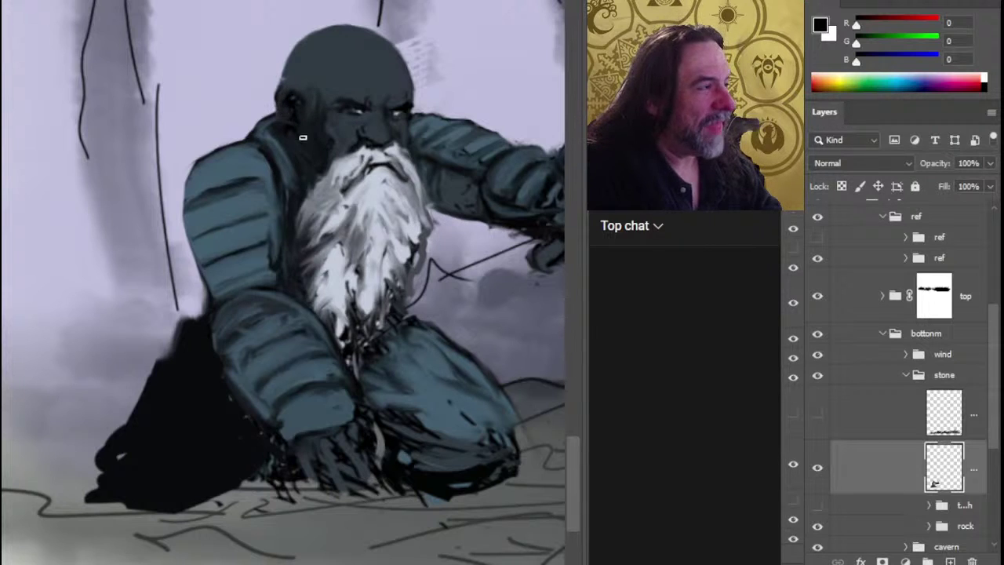
Sample the figure's dark blue-grey, deselect, and switch to a smaller cloud chalk 1 brush.
key("ctrl+shift+d")
left_click(332, 68, "alt")
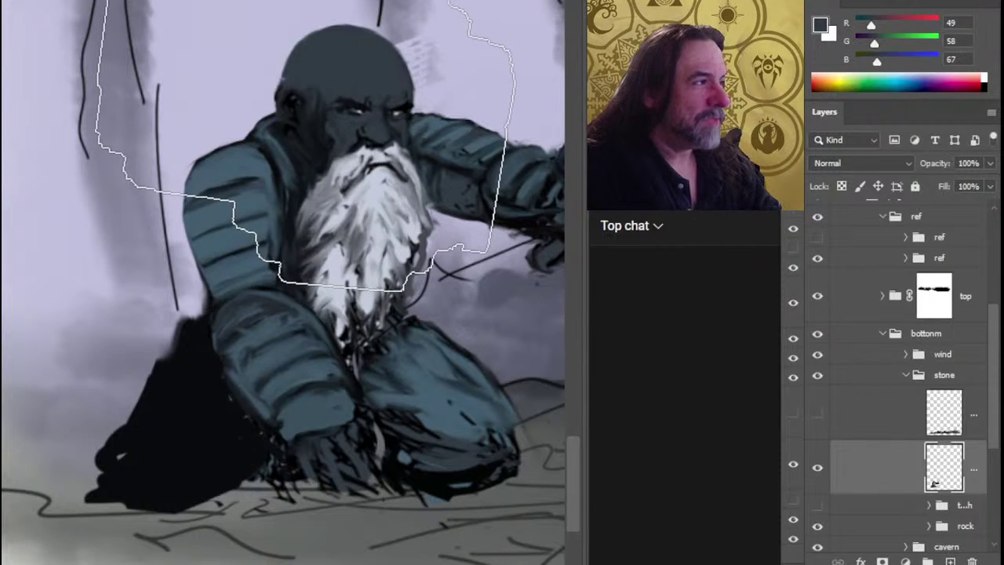
key("ctrl+d")
right_click(549, 348)
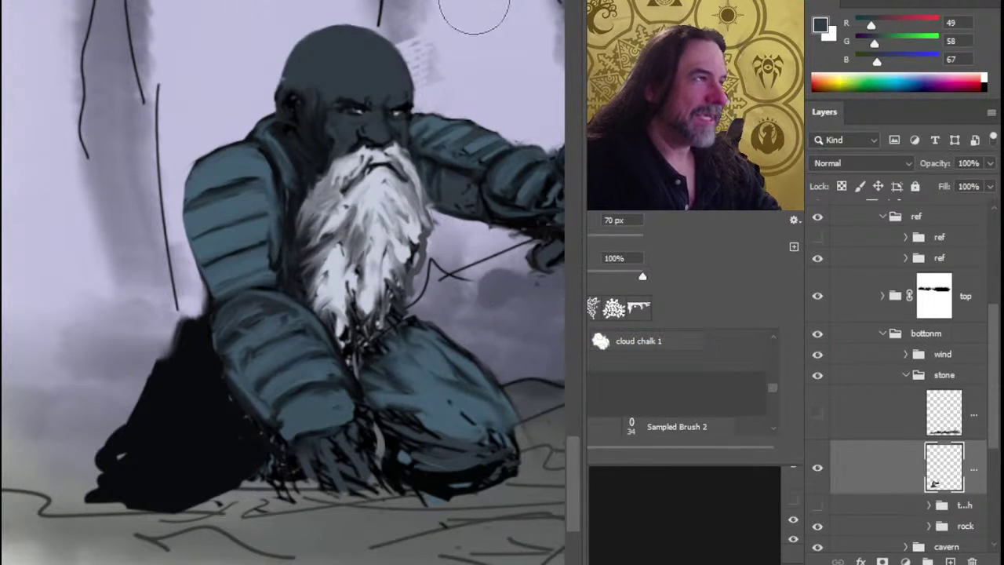
key("Return")
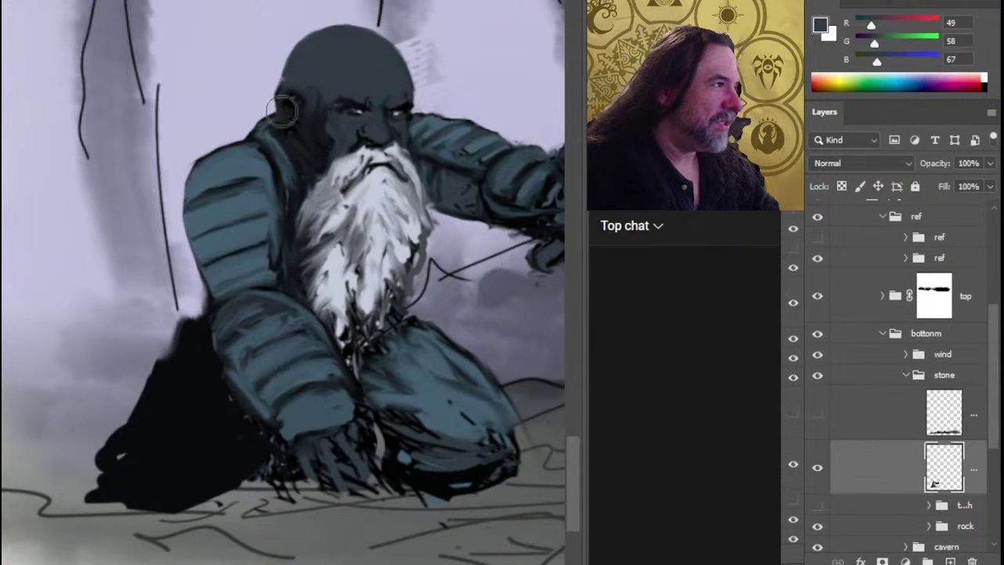
key("bracketleft")
key("bracketleft")
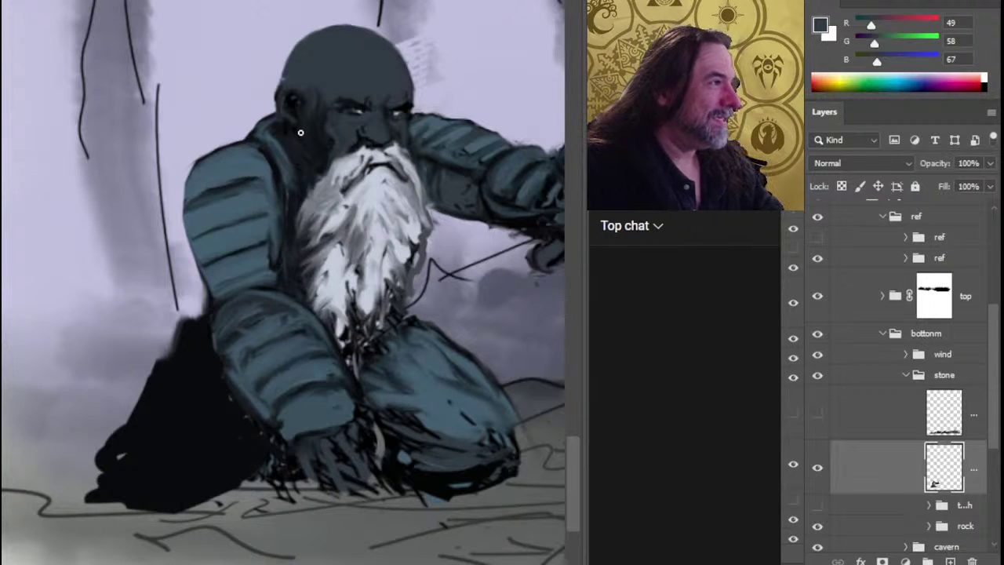
Sample several blue-greys from the dwarf's head, ending on near-black (15, 17, 17).
left_click(292, 94, "alt")
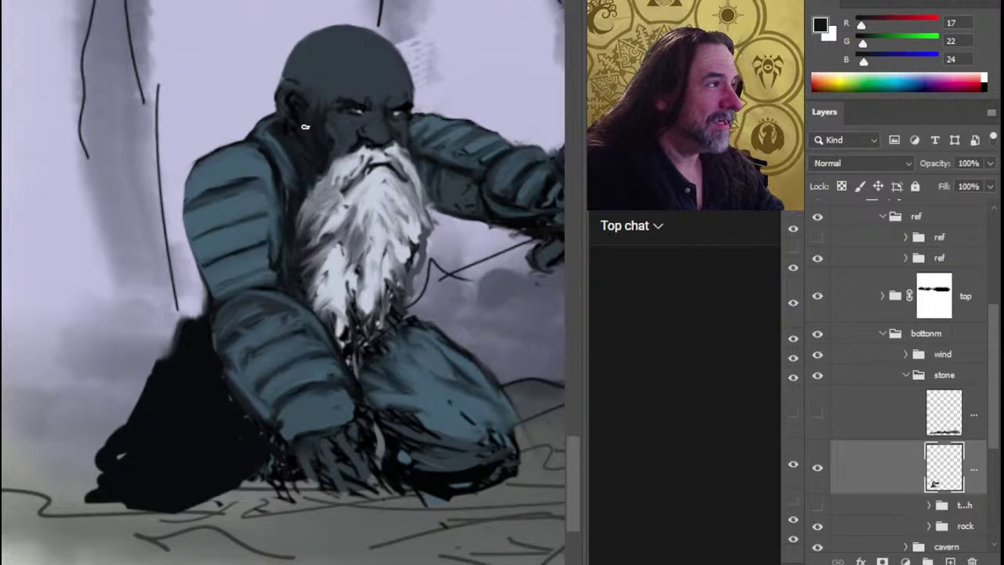
left_click(296, 107, "alt")
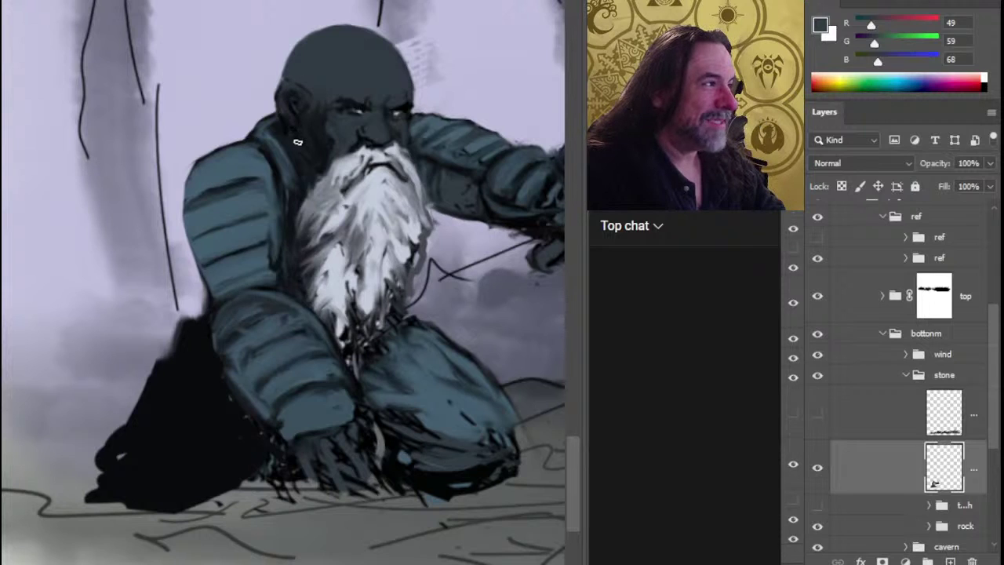
left_click(336, 84, "alt")
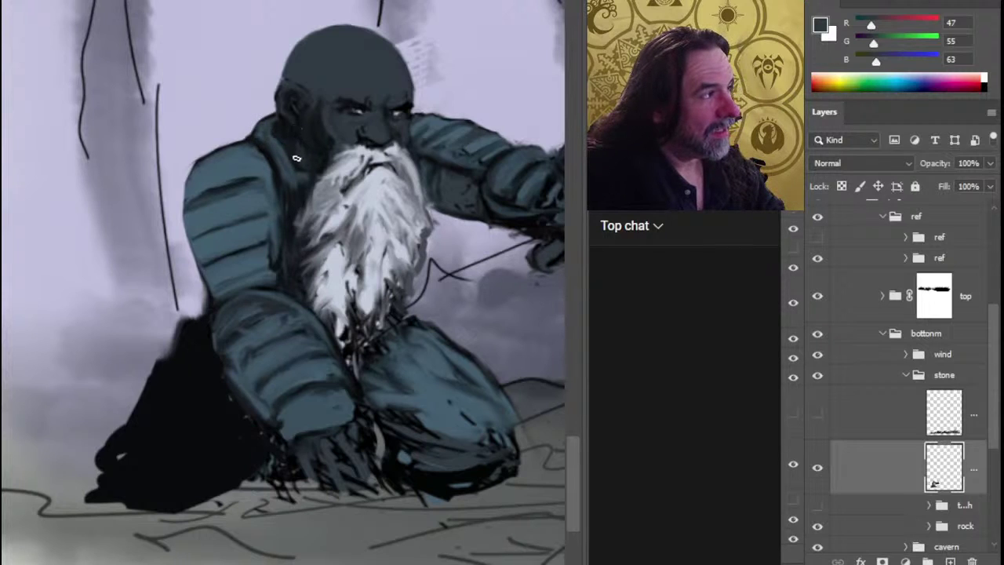
left_click(319, 86, "alt")
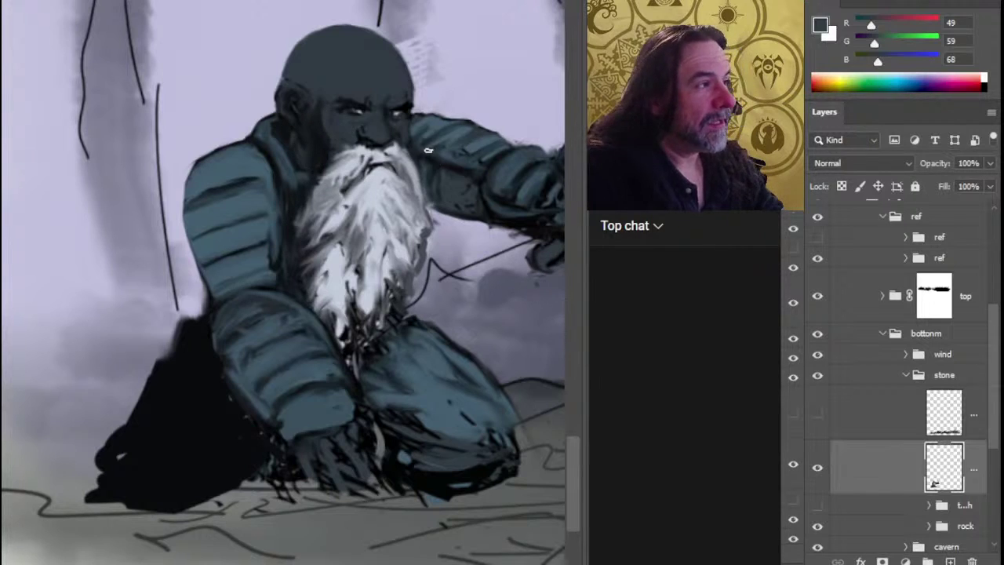
left_click(341, 142, "alt")
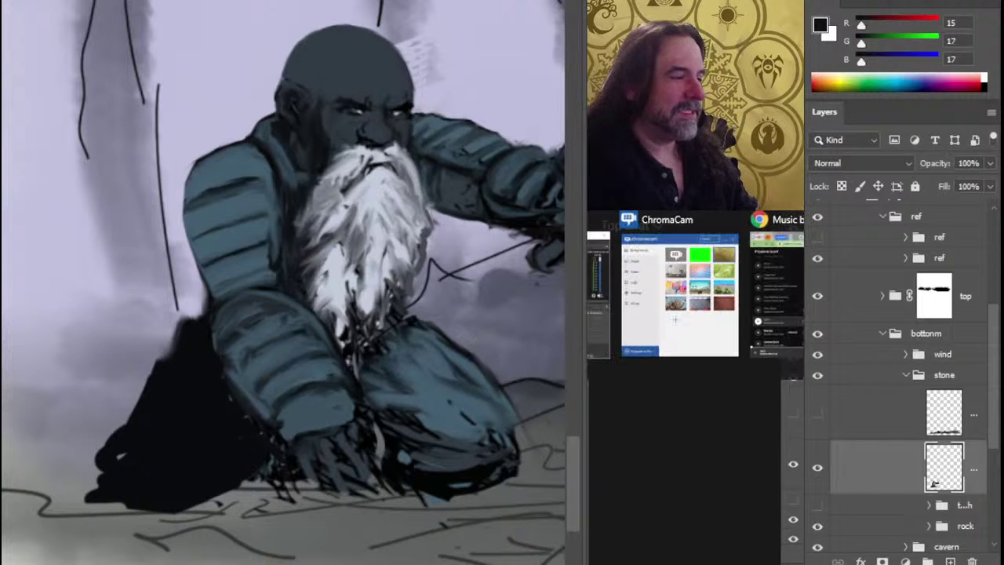
Bring up the Epidemic Sound playlist and scroll down to Amun Ra by Bureaucrap.
left_click(602, 285)
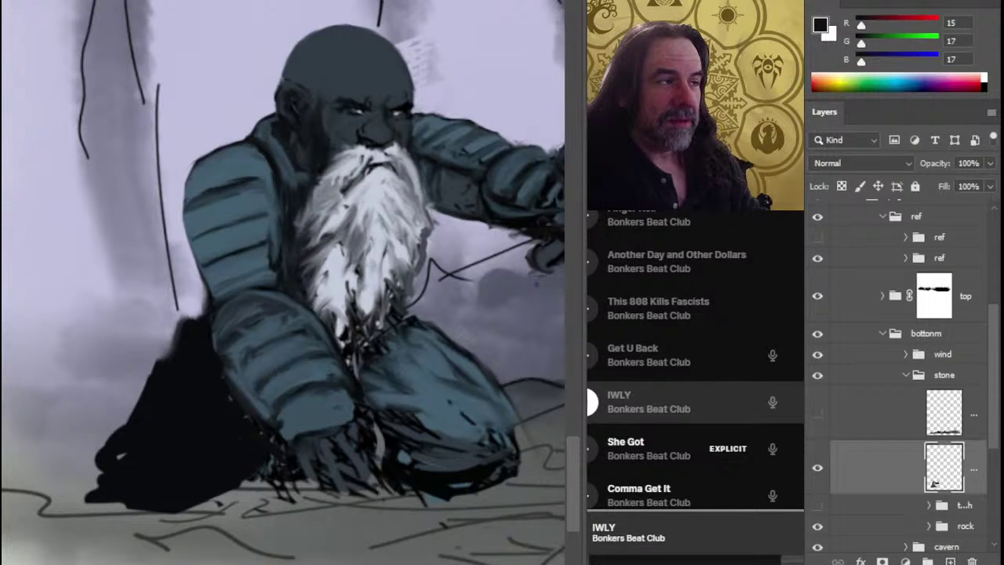
scroll(695, 353, "down", 3)
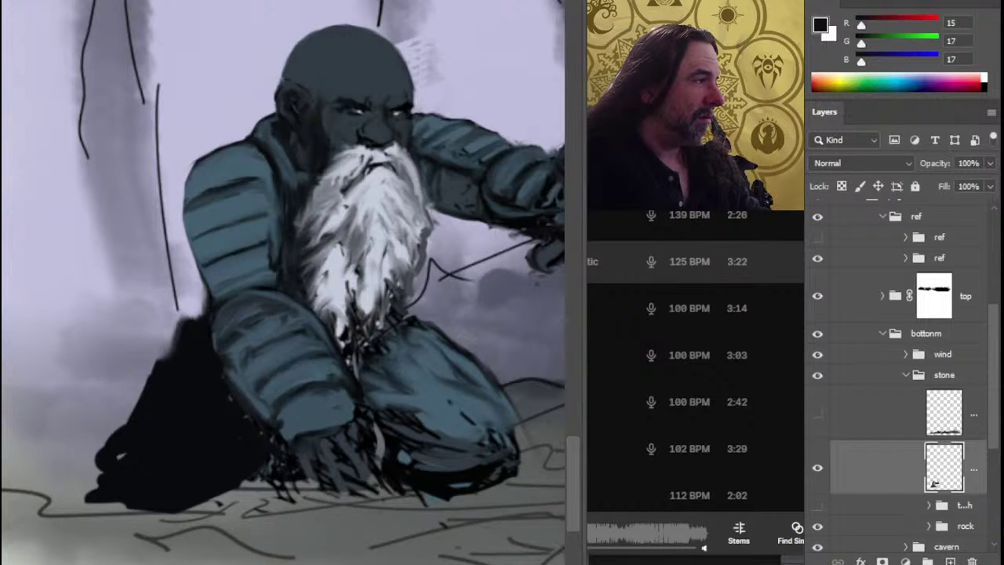
scroll(695, 353, "down", 1)
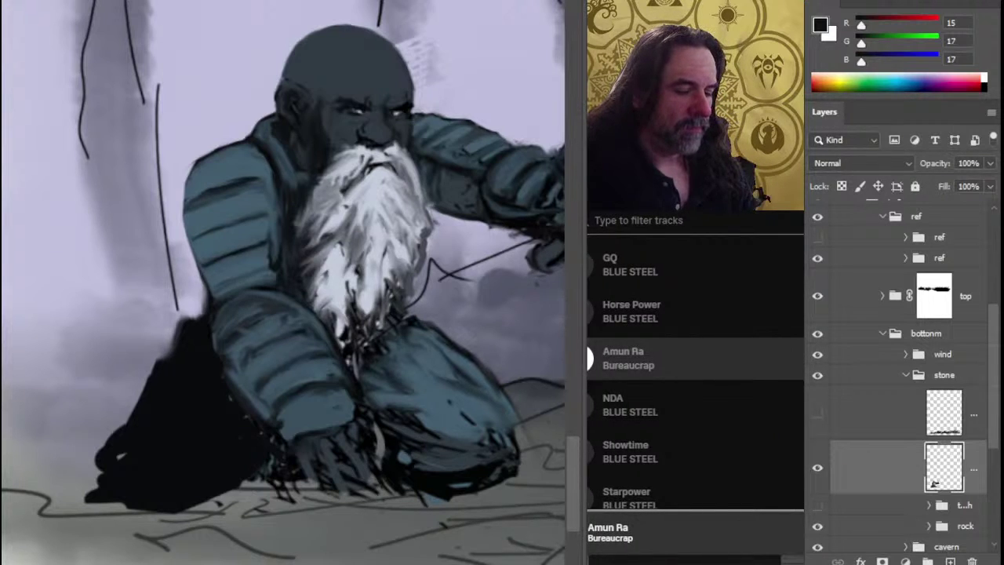
mouse_move(749, 322)
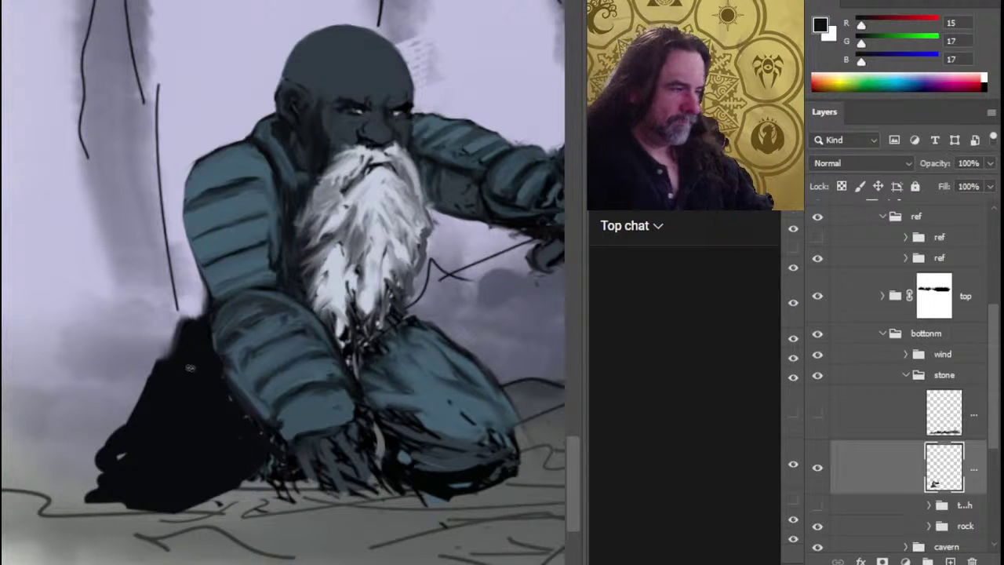
Frame the dwarf and paint light strokes up the left edge of his beard.
mouse_move(407, 353)
left_mouse_down()
mouse_move(426, 385)
mouse_move(340, 331)
mouse_move(336, 359)
left_mouse_up()
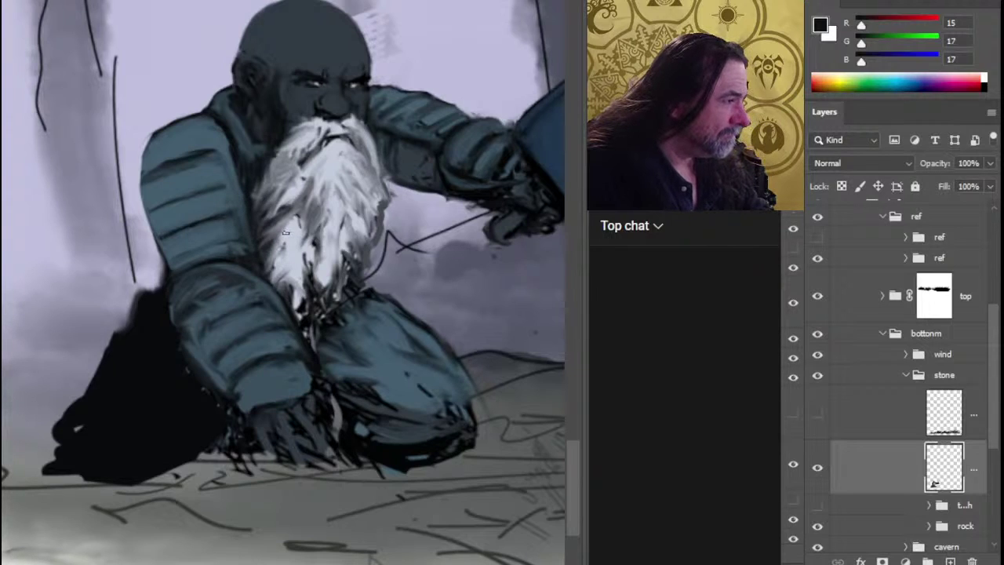
mouse_move(287, 248)
left_mouse_down()
mouse_move(302, 139)
mouse_move(307, 173)
mouse_move(315, 142)
mouse_move(328, 139)
mouse_move(368, 165)
mouse_move(357, 149)
mouse_move(344, 155)
mouse_move(348, 125)
mouse_move(317, 127)
left_mouse_up()
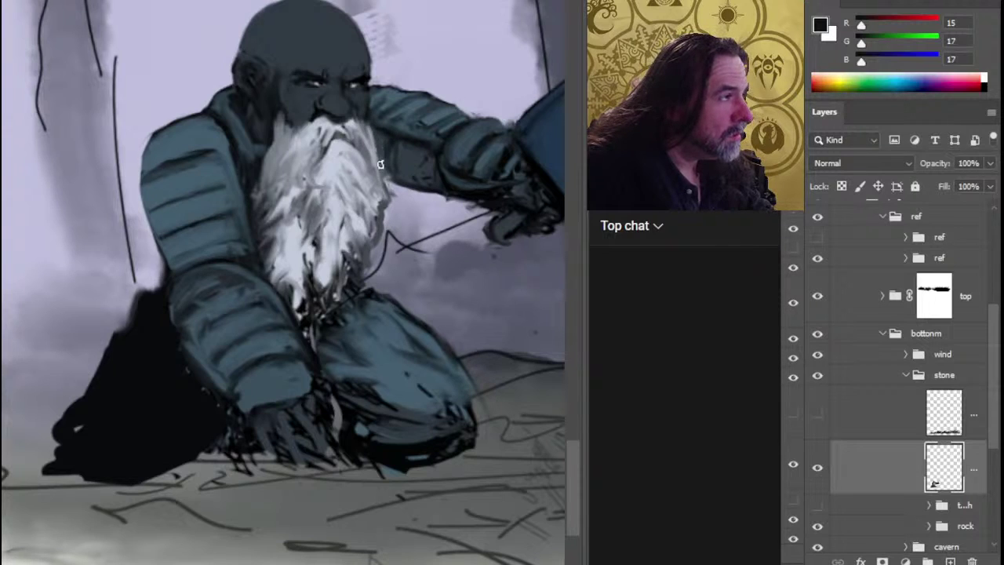
Lighten the beard's right edge, move the raised arm and block to a new layer, and lasso the knee.
left_click(361, 140, "alt")
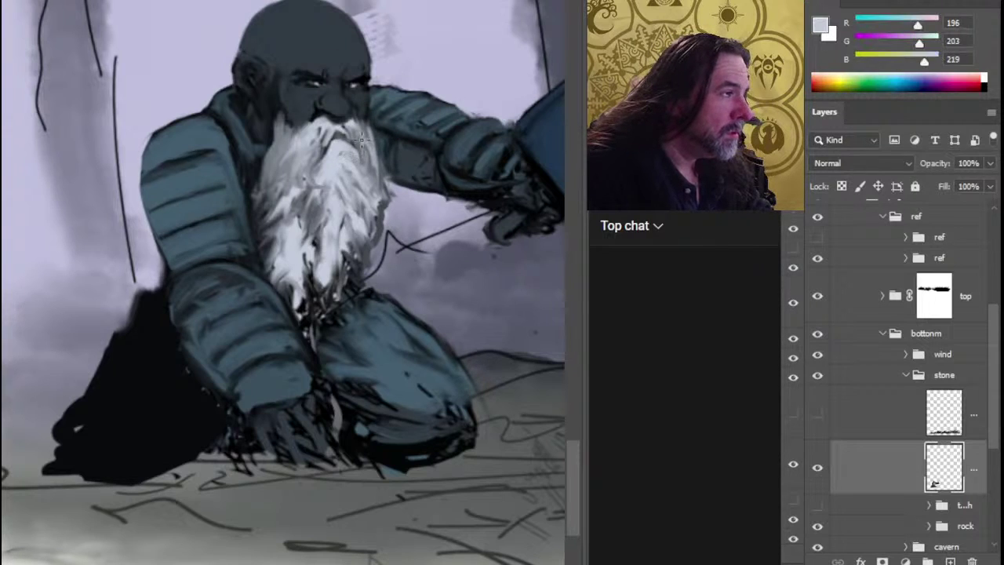
mouse_move(360, 135)
left_mouse_down()
mouse_move(378, 169)
mouse_move(376, 141)
mouse_move(380, 167)
mouse_move(386, 157)
left_mouse_up()
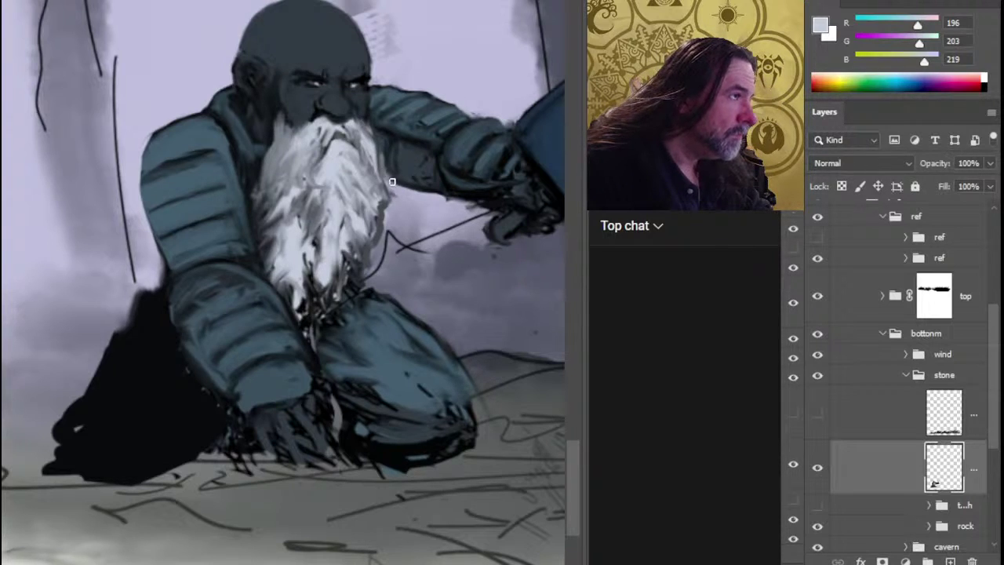
mouse_move(381, 67)
left_mouse_down()
mouse_move(424, 69)
mouse_move(455, 54)
mouse_move(435, 70)
left_mouse_up()
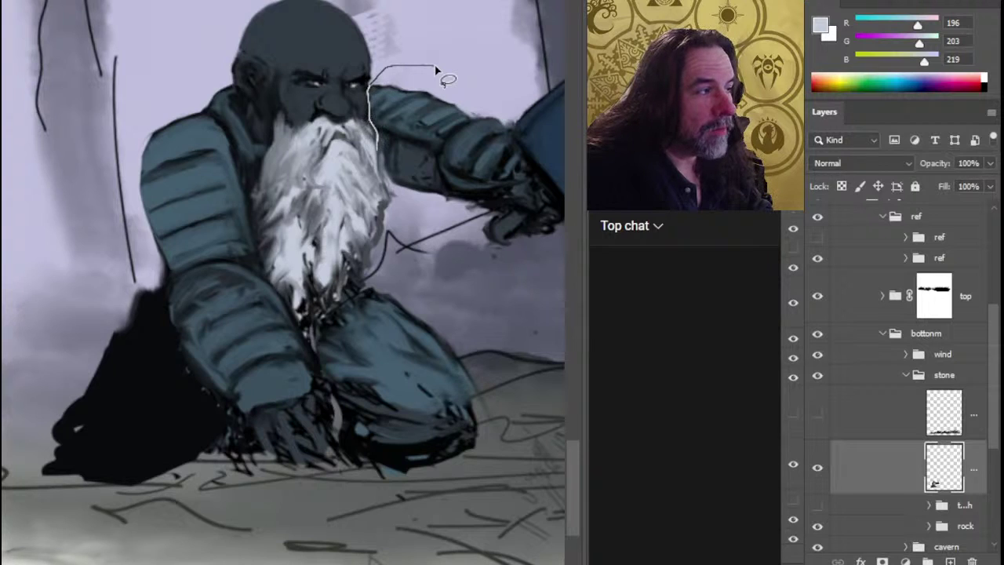
mouse_move(436, 70)
left_mouse_down()
mouse_move(502, 149)
mouse_move(481, 225)
mouse_move(309, 258)
mouse_move(451, 82)
left_mouse_up()
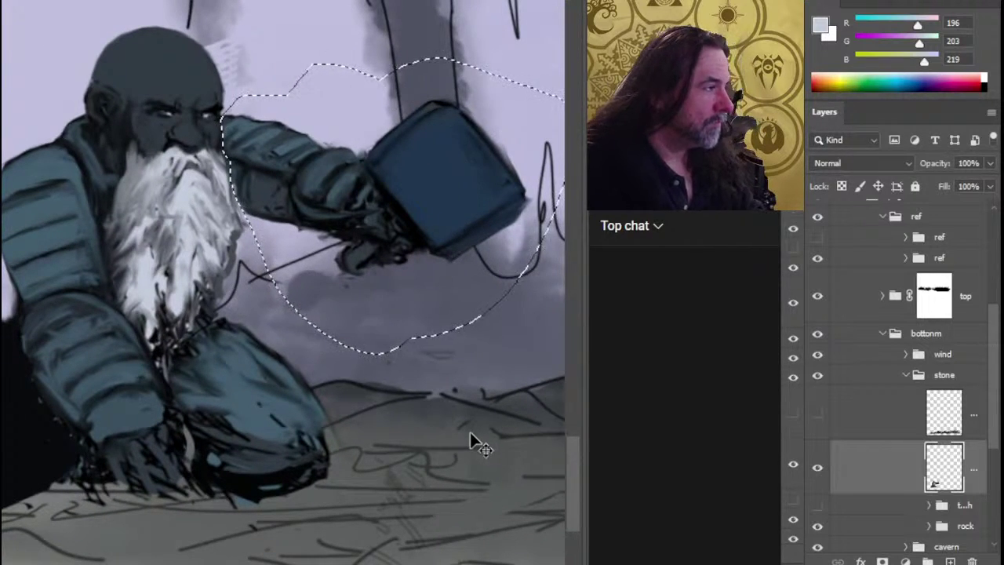
key("ctrl+x")
key("ctrl+shift+v")
left_click_drag(904, 447, 883, 463)
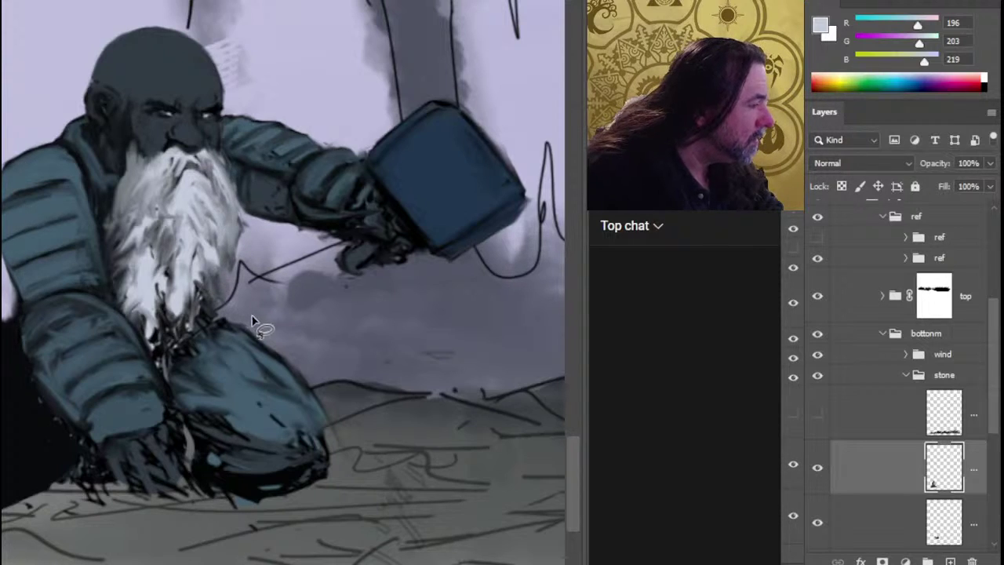
mouse_move(211, 331)
left_mouse_down()
mouse_move(164, 368)
mouse_move(192, 480)
mouse_move(281, 522)
mouse_move(348, 441)
mouse_move(243, 317)
left_mouse_up()
Cut the knee onto its own layer and target the lowest stone layer for painting.
key("ctrl+x")
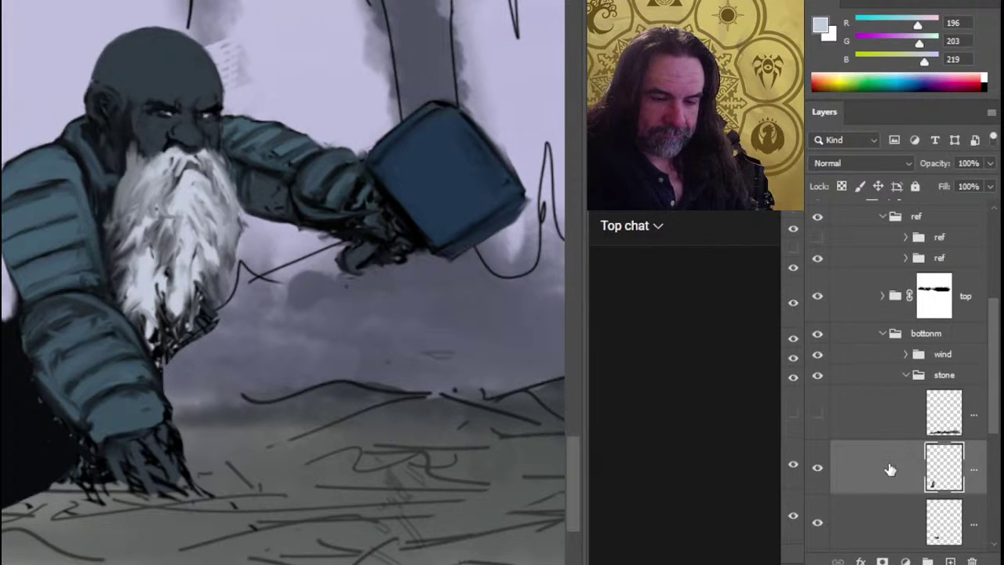
key("ctrl+z")
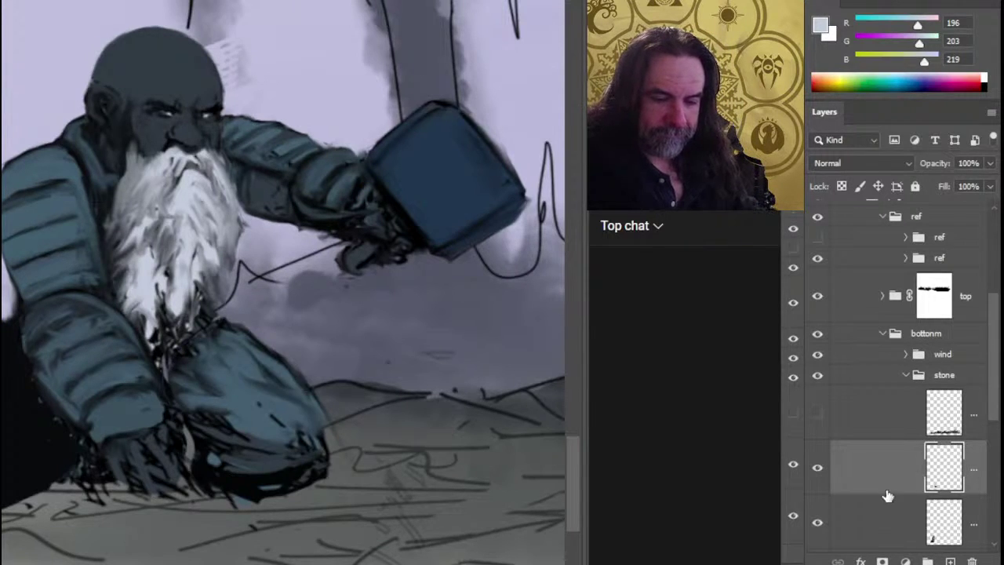
left_click(854, 514)
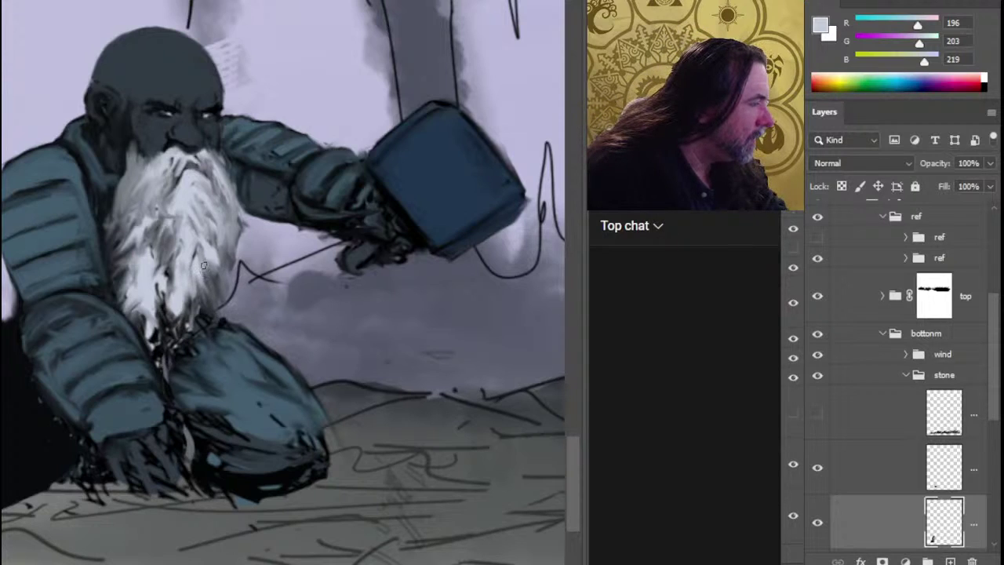
Paint bright vertical hair strands across the upper-left and centre of the beard.
mouse_move(198, 237)
left_mouse_down()
mouse_move(215, 290)
mouse_move(231, 270)
mouse_move(224, 227)
mouse_move(197, 270)
mouse_move(176, 259)
mouse_move(169, 236)
mouse_move(177, 185)
mouse_move(193, 163)
mouse_move(157, 196)
mouse_move(189, 186)
left_mouse_up()
left_click(200, 192, "alt")
mouse_move(132, 166)
left_mouse_down()
mouse_move(135, 188)
mouse_move(141, 175)
mouse_move(126, 200)
mouse_move(128, 174)
left_mouse_up()
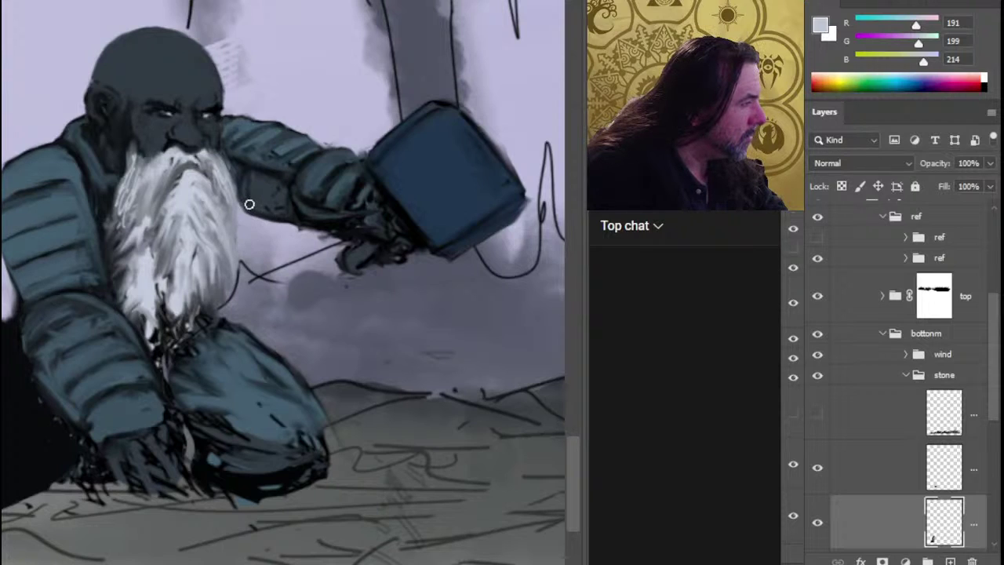
left_click_drag(212, 256, 213, 298)
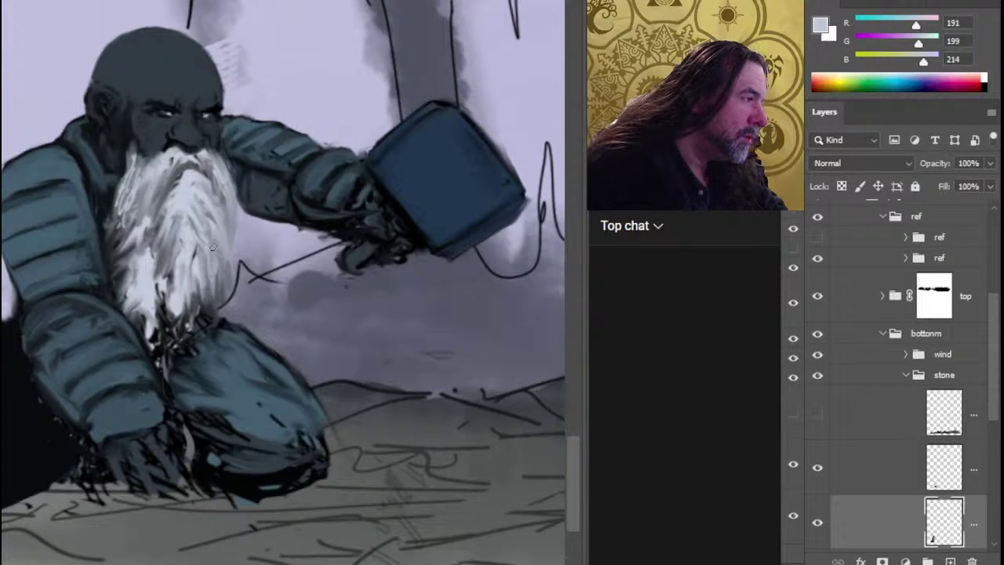
mouse_move(196, 237)
left_mouse_down()
mouse_move(197, 276)
mouse_move(168, 304)
left_mouse_up()
mouse_move(159, 240)
left_mouse_down()
mouse_move(159, 280)
mouse_move(153, 262)
left_mouse_up()
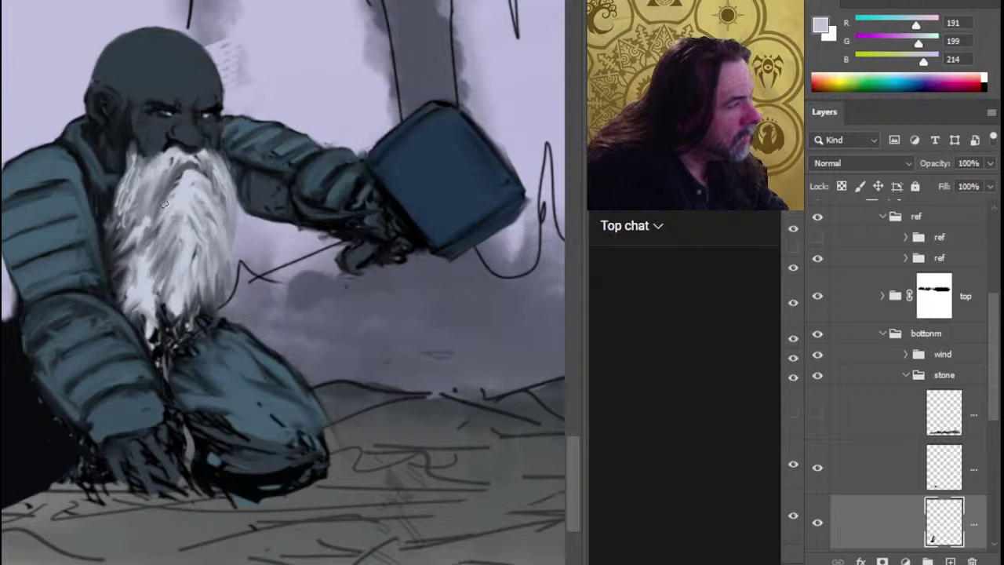
mouse_move(168, 195)
left_mouse_down()
mouse_move(154, 245)
mouse_move(179, 175)
mouse_move(185, 209)
mouse_move(165, 225)
left_mouse_up()
mouse_move(182, 169)
left_mouse_down()
mouse_move(180, 195)
mouse_move(184, 183)
left_mouse_up()
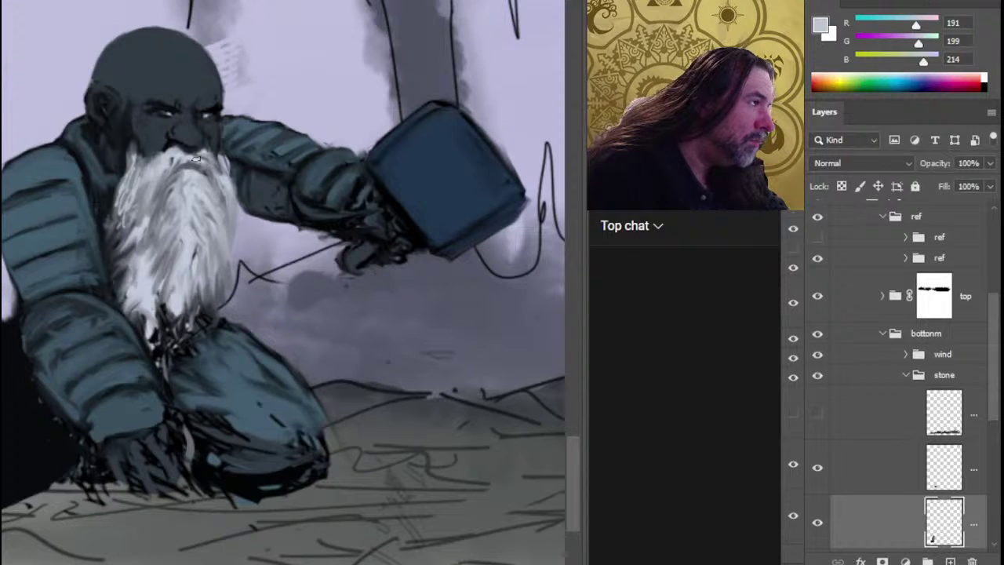
Resample beard greys and add finer light strands along the beard's top and right side.
left_click(191, 186)
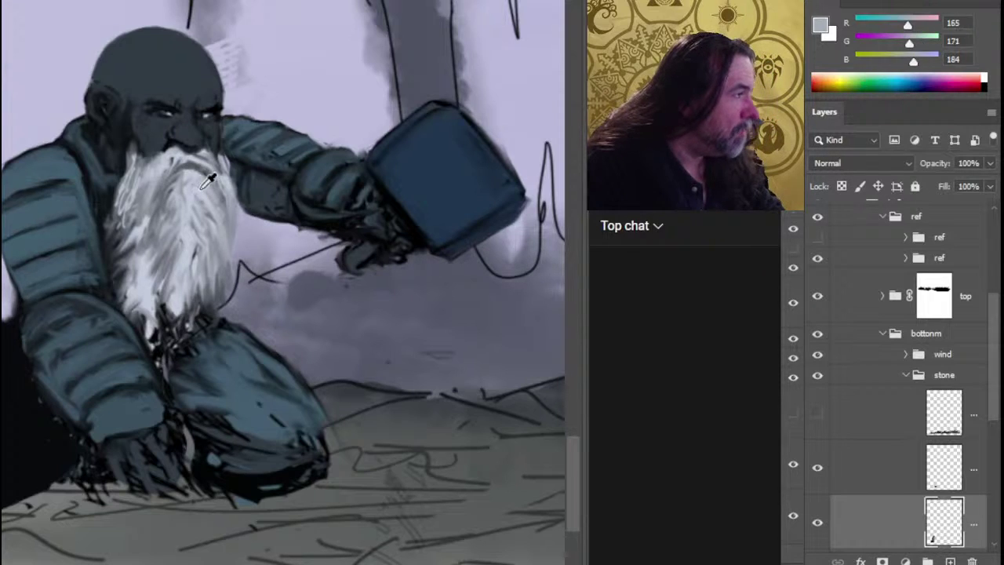
left_click(167, 162)
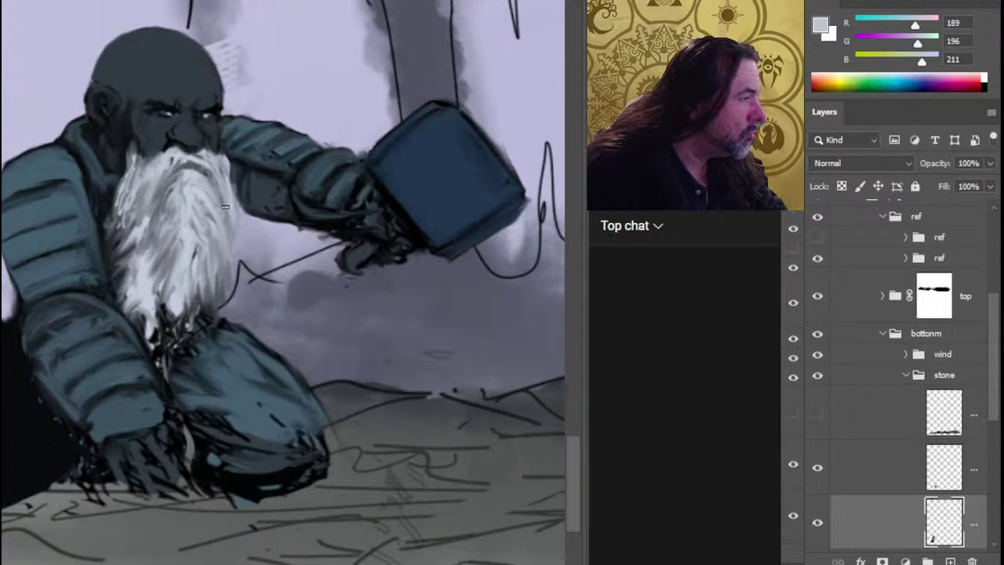
mouse_move(196, 233)
left_mouse_down()
mouse_move(203, 191)
mouse_move(135, 193)
mouse_move(118, 163)
mouse_move(138, 168)
mouse_move(119, 157)
mouse_move(125, 192)
mouse_move(122, 153)
mouse_move(110, 221)
mouse_move(120, 173)
mouse_move(120, 220)
mouse_move(115, 194)
mouse_move(108, 206)
mouse_move(133, 192)
mouse_move(138, 174)
mouse_move(149, 230)
left_mouse_up()
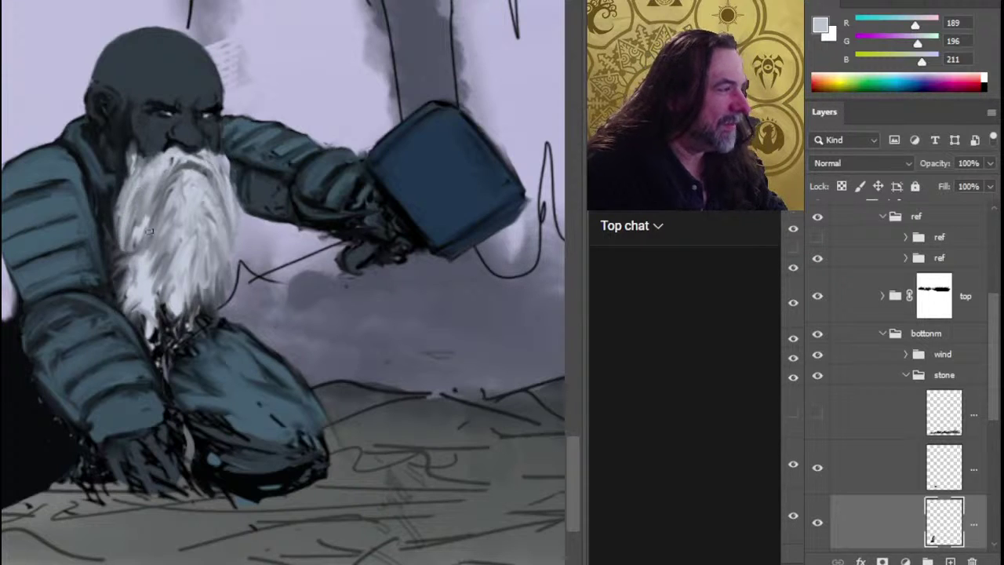
mouse_move(206, 165)
left_mouse_down()
mouse_move(175, 161)
mouse_move(190, 167)
mouse_move(154, 198)
left_mouse_up()
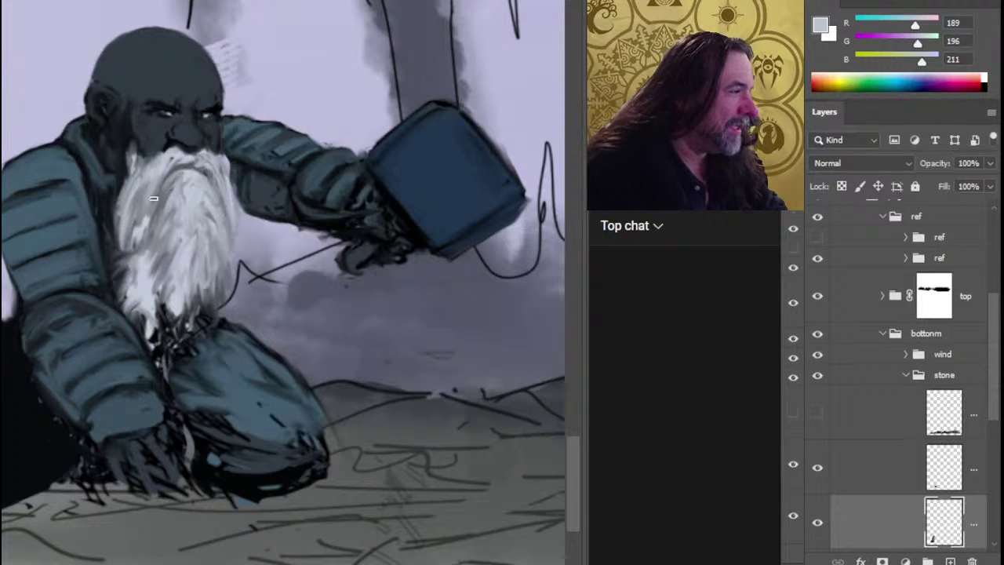
left_click(180, 158, "alt")
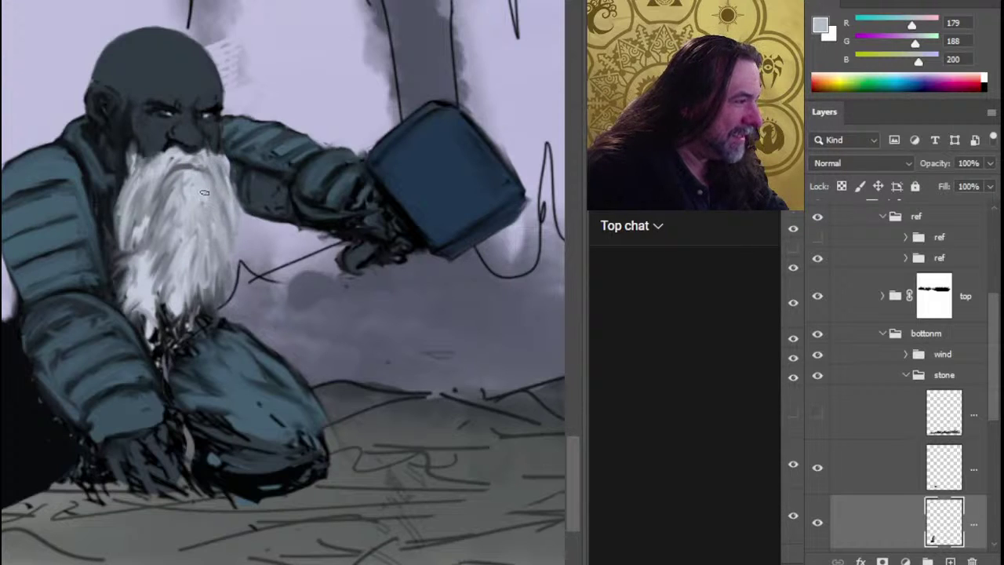
mouse_move(178, 208)
left_mouse_down()
mouse_move(161, 263)
mouse_move(135, 236)
mouse_move(151, 197)
left_mouse_up()
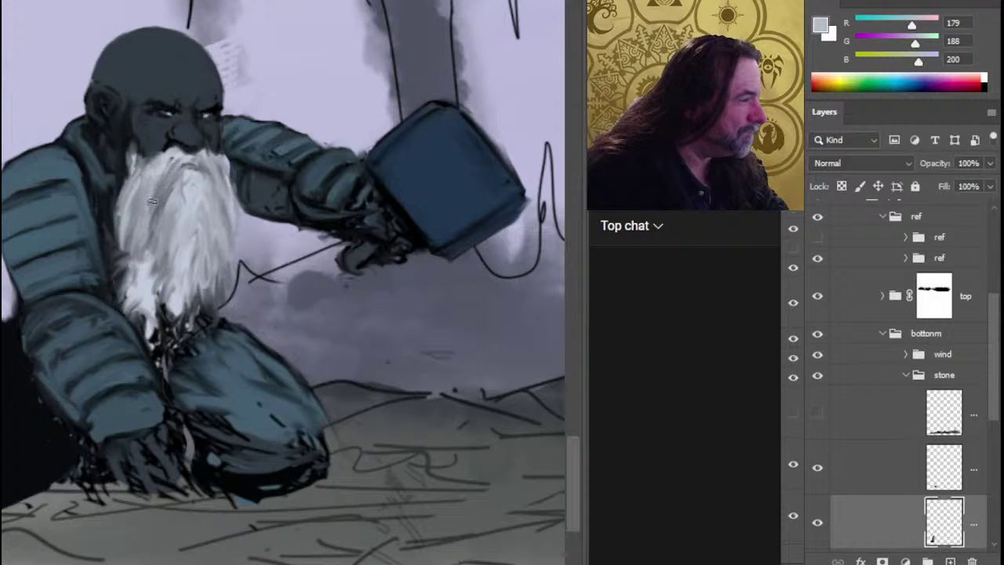
left_click_drag(171, 162, 153, 227)
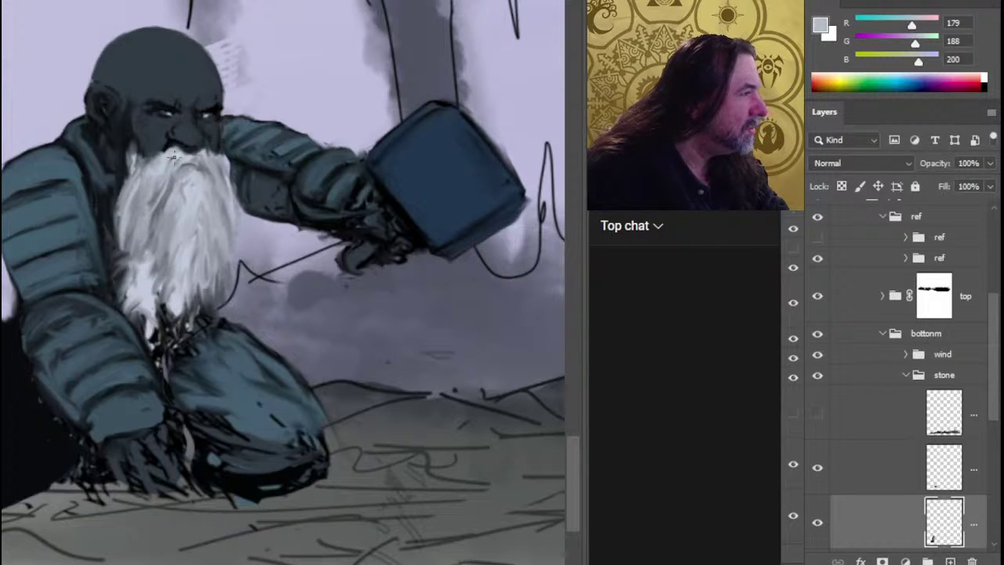
left_click(166, 128, "alt")
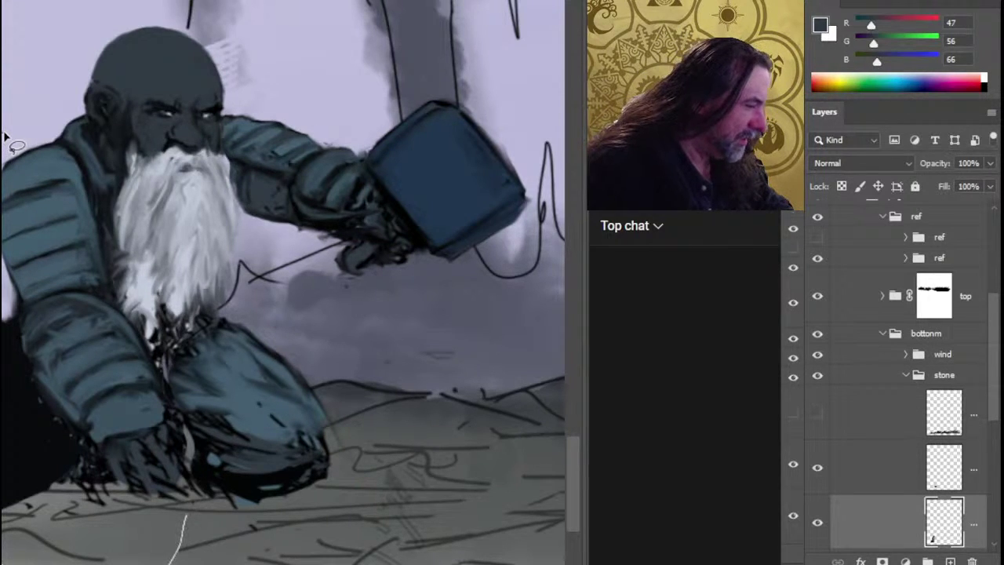
Lasso the lower-left area behind the dwarf's lower body and fill it with solid black.
left_click_drag(196, 496, 185, 415)
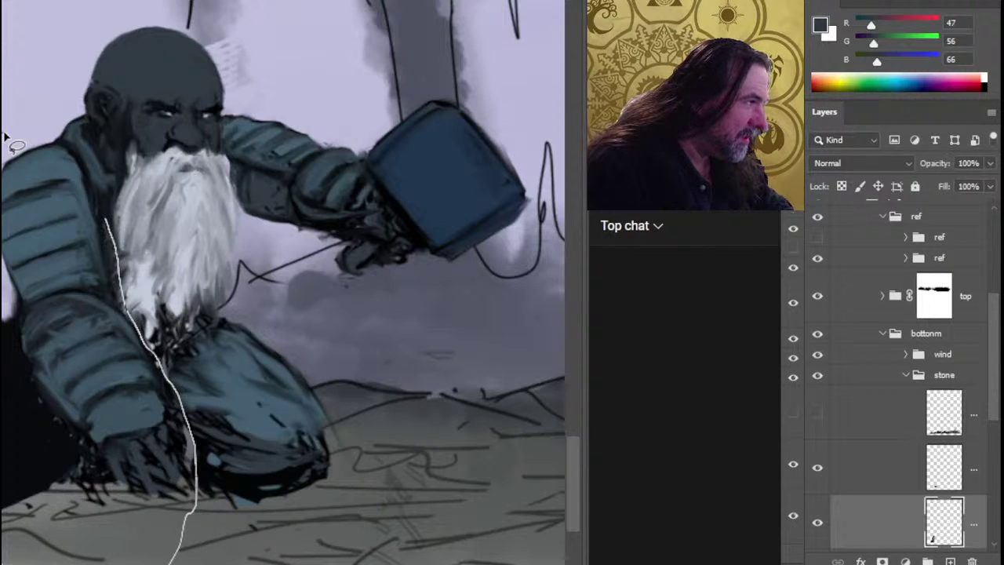
mouse_move(9, 144)
left_mouse_down()
mouse_move(3, 440)
mouse_move(322, 527)
left_mouse_up()
left_click_drag(79, 314, 157, 471)
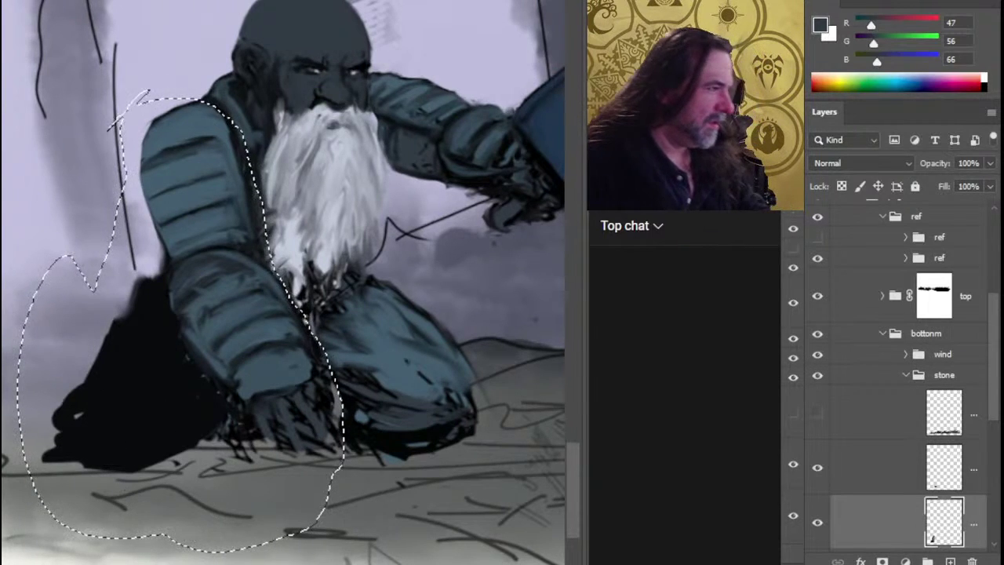
key("ctrl+d")
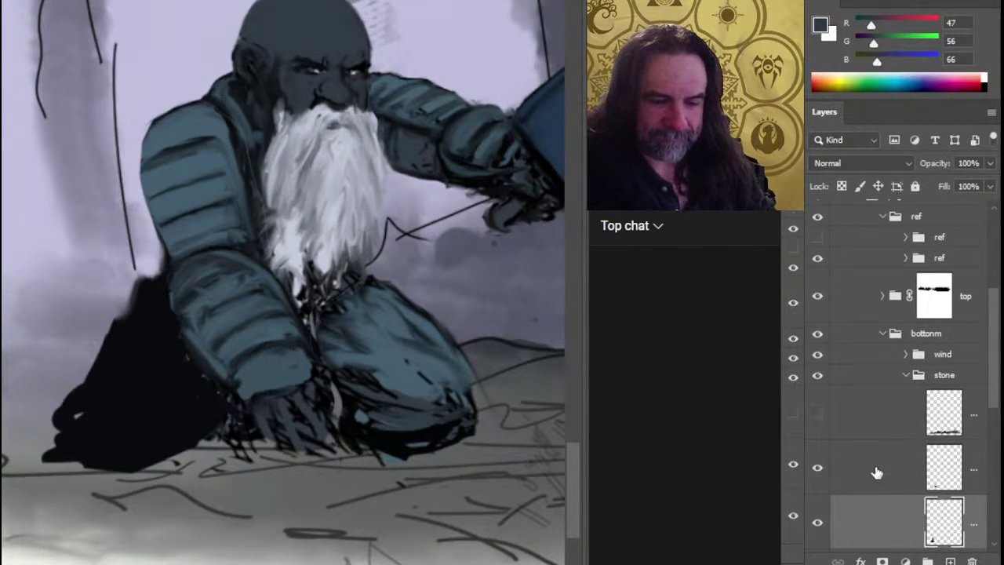
Check the shadow and torso layers in the stone folder by toggling their visibility.
left_click(819, 468)
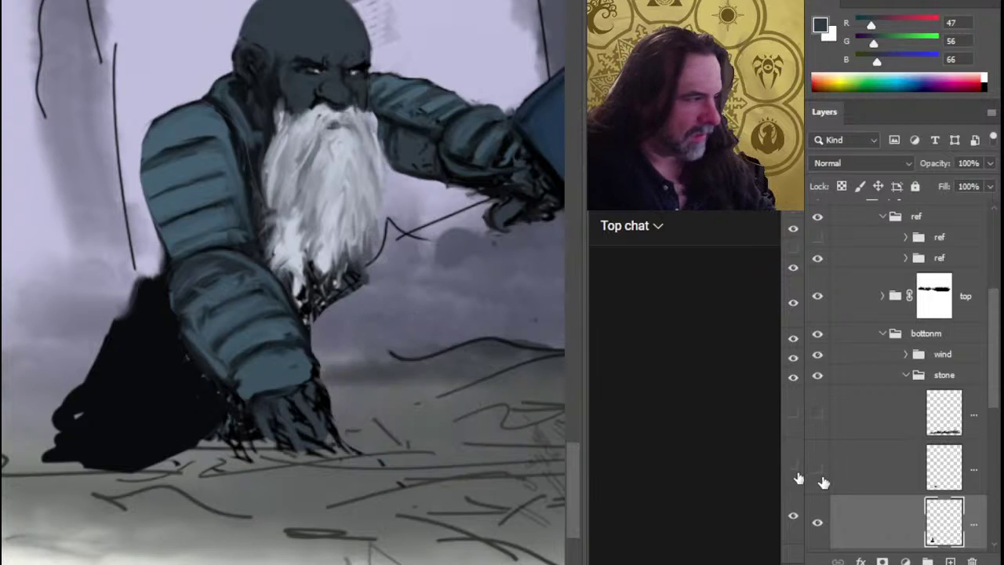
left_click(819, 471)
left_click(885, 463)
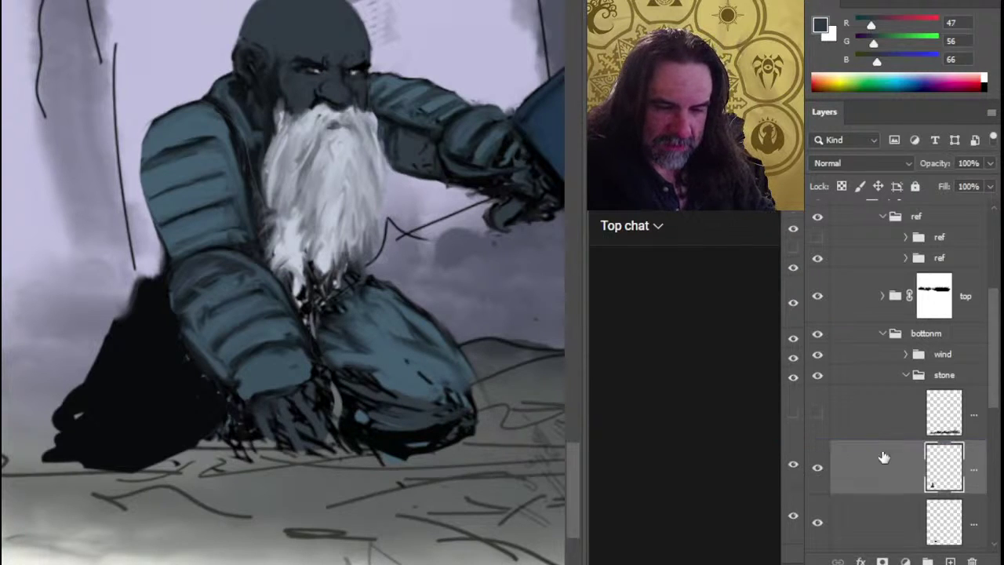
left_click_drag(990, 397, 942, 446)
left_click(871, 461)
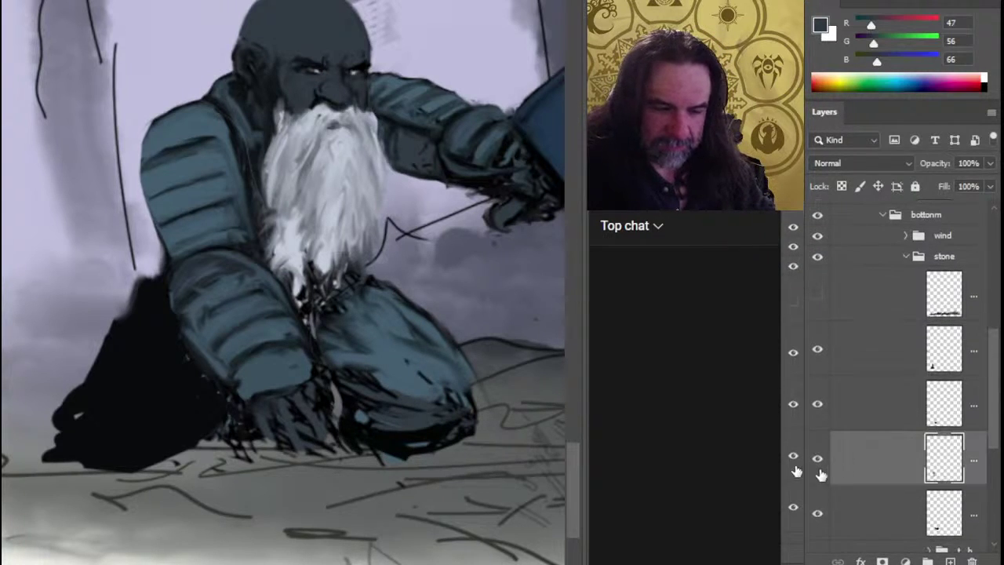
left_click(819, 473)
left_click(820, 473)
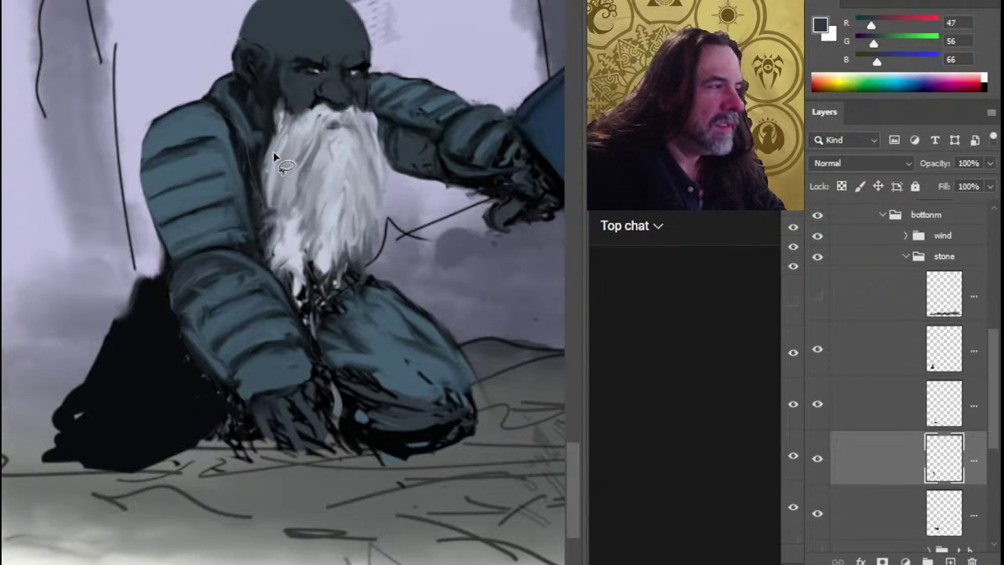
Paint white strands down the left, lower-left and lower-middle of the beard.
mouse_move(292, 154)
left_mouse_down()
mouse_move(267, 192)
mouse_move(270, 225)
left_mouse_up()
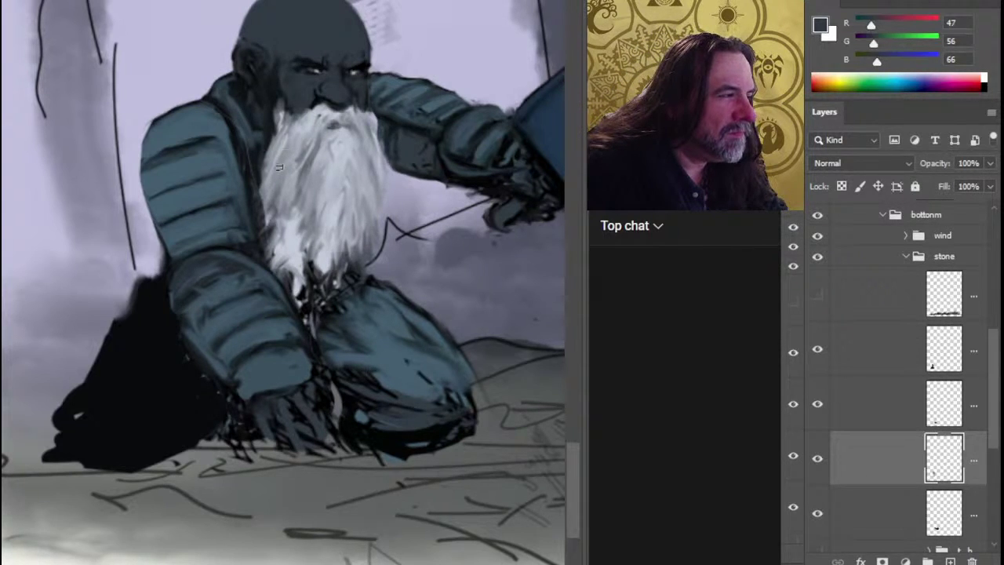
mouse_move(264, 185)
left_mouse_down()
mouse_move(281, 246)
mouse_move(299, 220)
mouse_move(312, 283)
left_mouse_up()
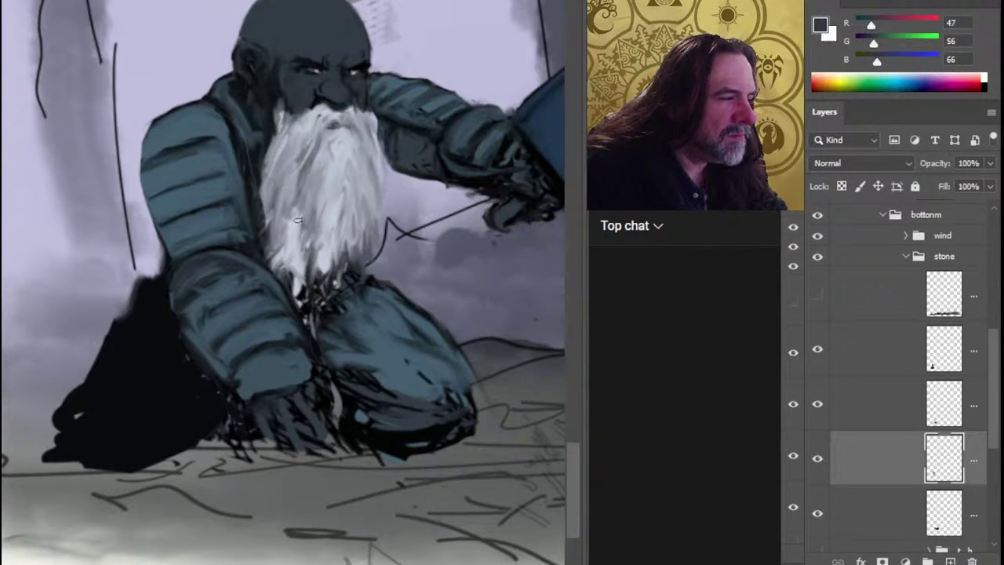
left_click_drag(309, 247, 323, 299)
left_click_drag(310, 229, 324, 292)
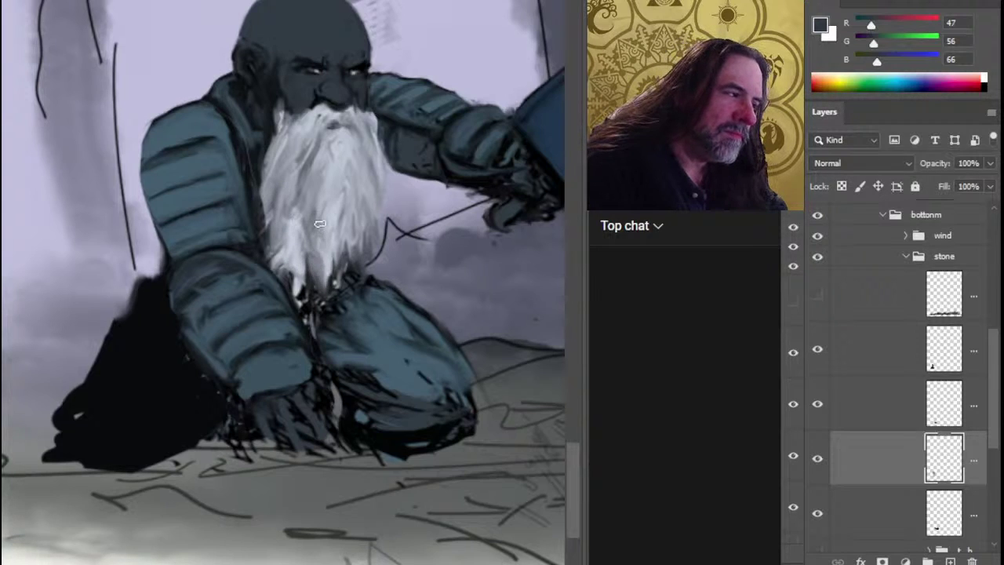
left_click_drag(317, 248, 325, 314)
Sample lighter greys from the beard and brighten its right, left and upper-left sides.
left_click(291, 242, "alt")
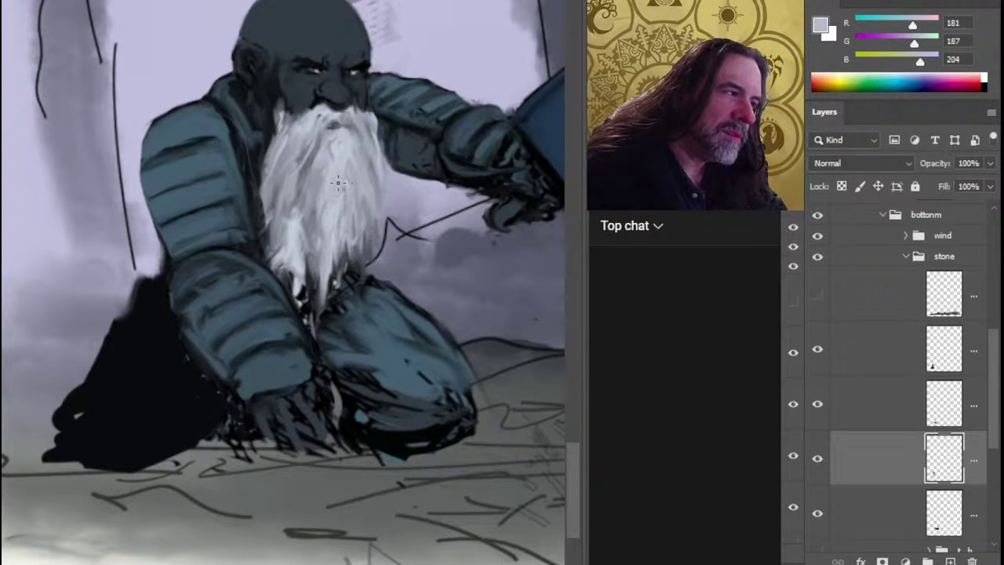
left_click(300, 251, "alt")
mouse_move(344, 200)
left_mouse_down()
mouse_move(339, 237)
mouse_move(373, 259)
left_mouse_up()
mouse_move(369, 186)
left_mouse_down()
mouse_move(365, 242)
mouse_move(325, 293)
left_mouse_up()
left_click_drag(301, 157, 284, 213)
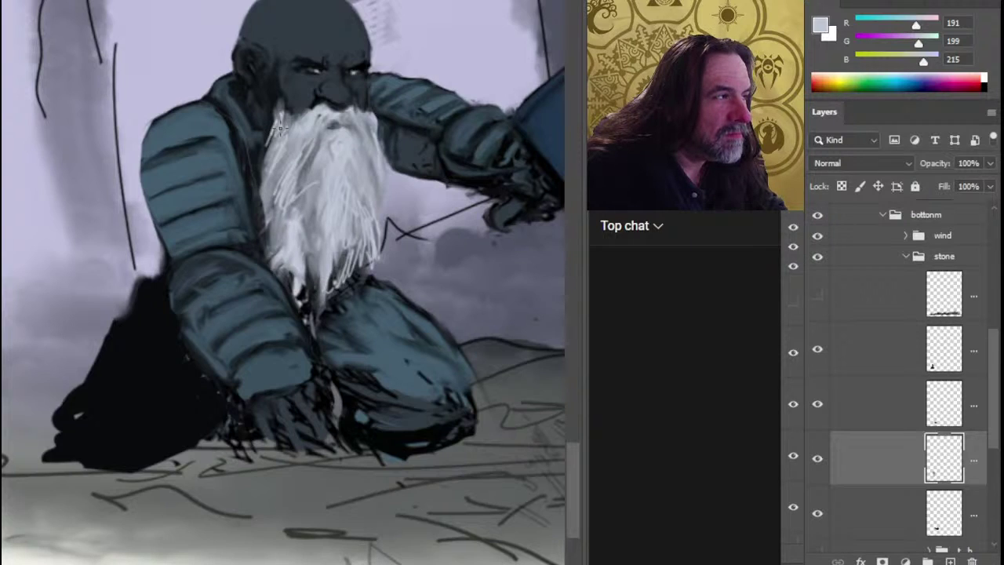
left_click_drag(268, 141, 273, 99)
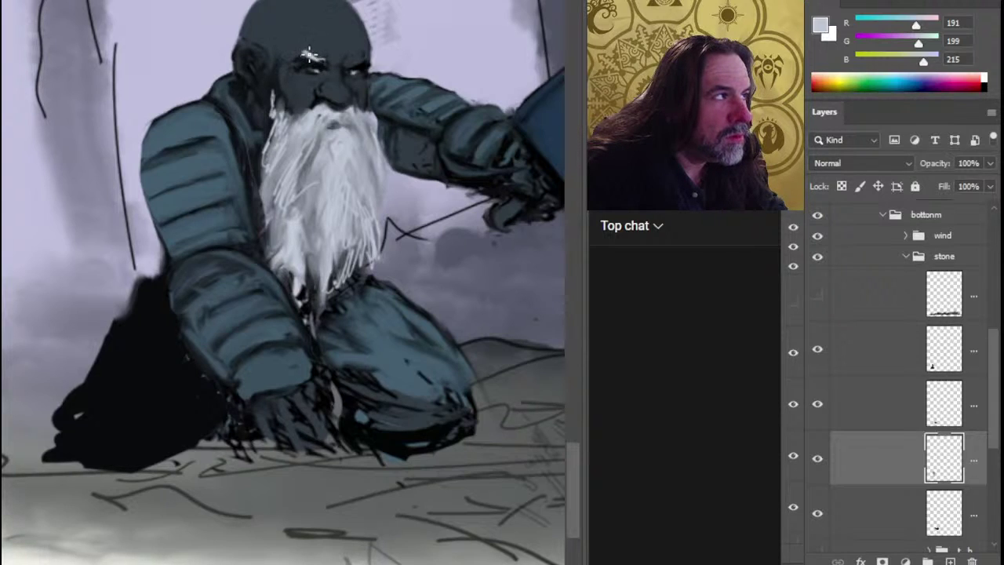
Highlight the dwarf's brow and add light strokes to the beard's upper-left edge.
left_click_drag(317, 55, 353, 63)
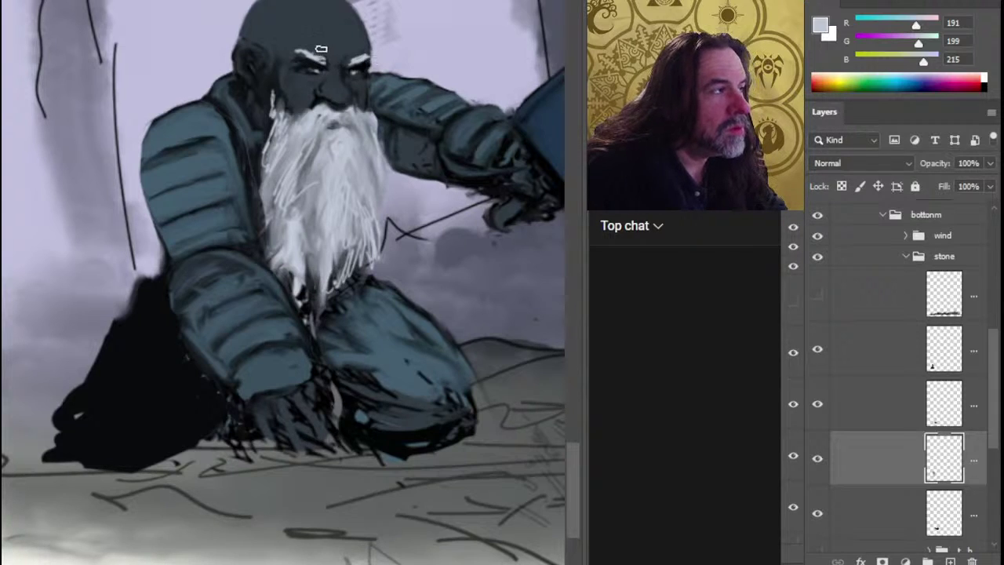
mouse_move(314, 55)
left_mouse_down()
mouse_move(288, 55)
mouse_move(374, 60)
left_mouse_up()
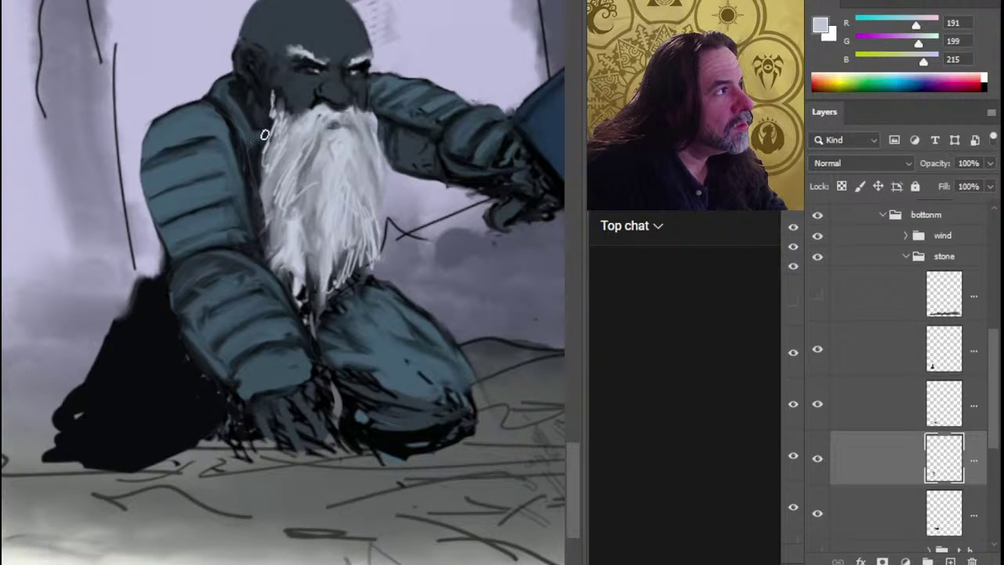
mouse_move(276, 102)
left_mouse_down()
mouse_move(275, 126)
mouse_move(275, 105)
mouse_move(260, 94)
mouse_move(271, 100)
mouse_move(276, 91)
mouse_move(263, 82)
mouse_move(263, 62)
mouse_move(259, 91)
mouse_move(273, 97)
mouse_move(271, 76)
mouse_move(275, 121)
left_mouse_up()
Sample beard greys and paint light strands at the upper-right edge and into the upper and lower beard.
left_click(324, 117, "alt")
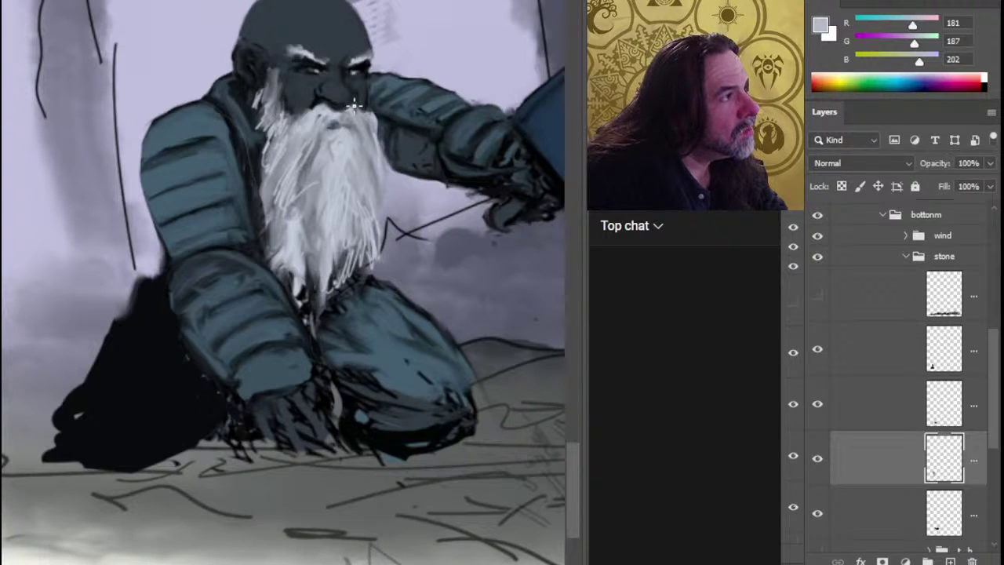
left_click_drag(372, 107, 376, 114)
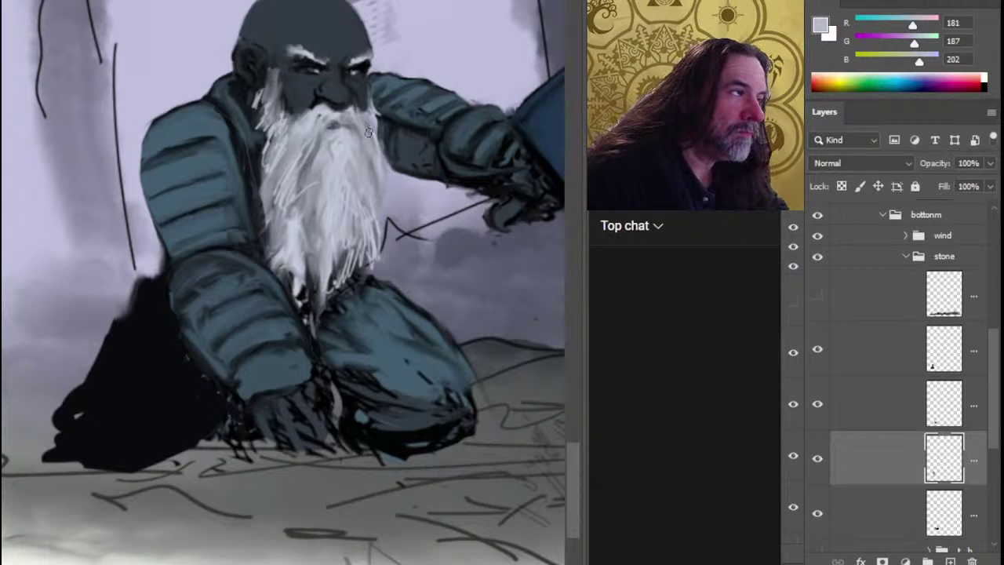
left_click(328, 160, "alt")
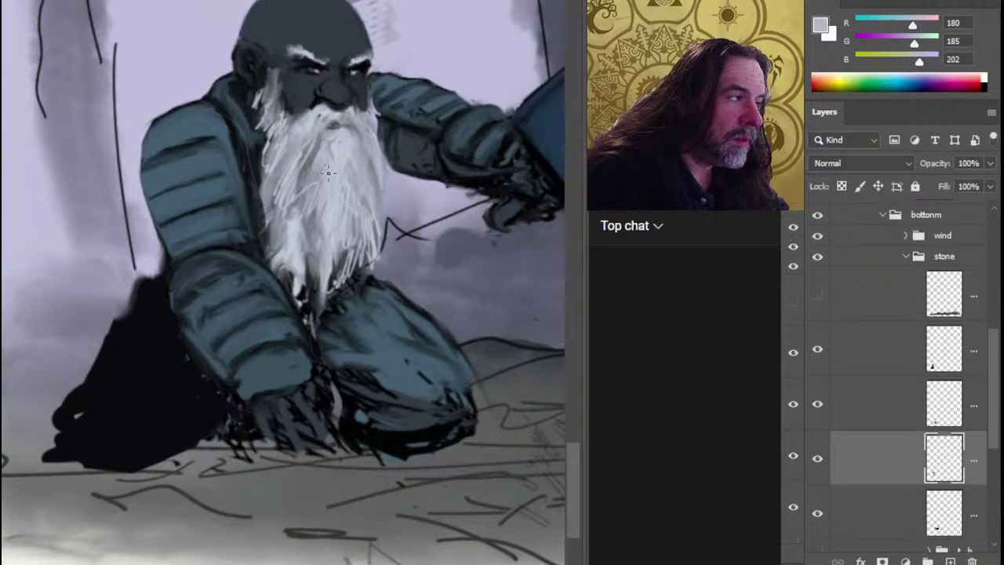
mouse_move(328, 173)
left_mouse_down()
mouse_move(314, 194)
mouse_move(310, 163)
mouse_move(312, 217)
mouse_move(301, 197)
mouse_move(289, 238)
mouse_move(338, 199)
mouse_move(321, 236)
mouse_move(346, 250)
mouse_move(306, 258)
mouse_move(346, 207)
mouse_move(342, 194)
mouse_move(353, 265)
mouse_move(372, 263)
mouse_move(364, 299)
mouse_move(374, 260)
mouse_move(363, 305)
mouse_move(386, 263)
mouse_move(381, 298)
mouse_move(370, 255)
mouse_move(340, 233)
mouse_move(339, 221)
mouse_move(343, 265)
left_mouse_up()
left_click(290, 236, "alt")
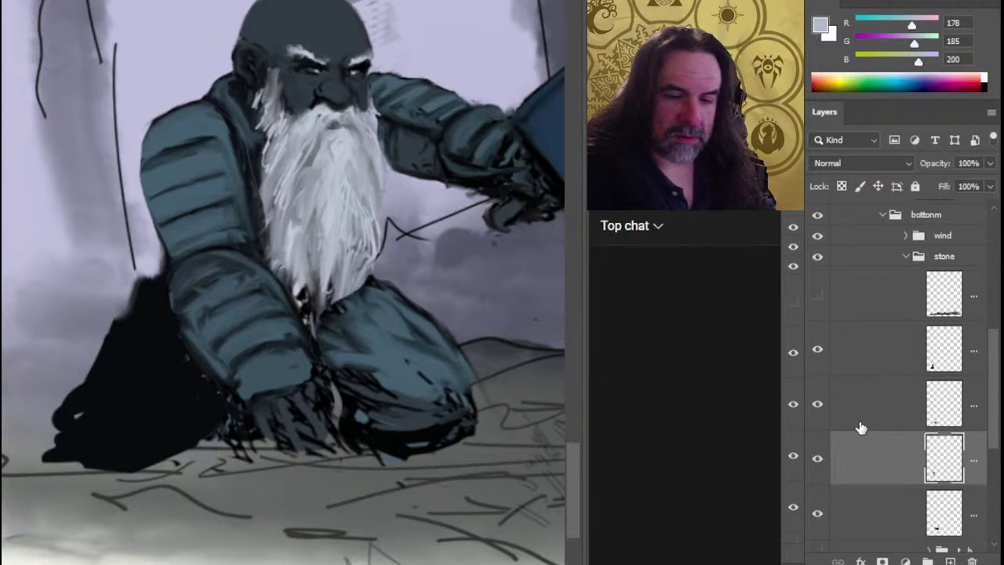
Check layer contents by toggling visibility and move one layer one slot lower in the stack.
left_click(819, 352)
left_click(819, 352)
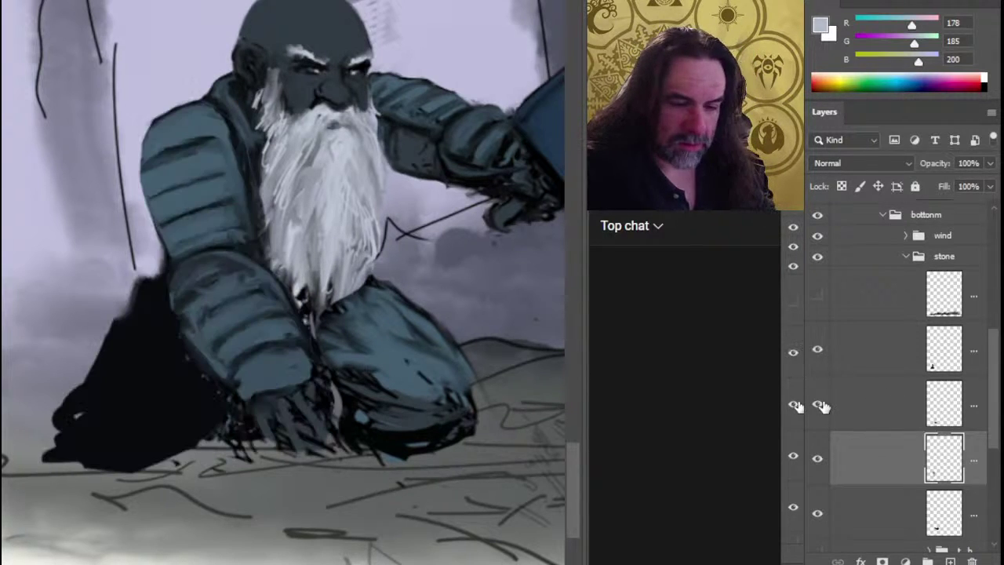
left_click(818, 404)
left_click(817, 404)
left_click_drag(870, 410, 872, 490)
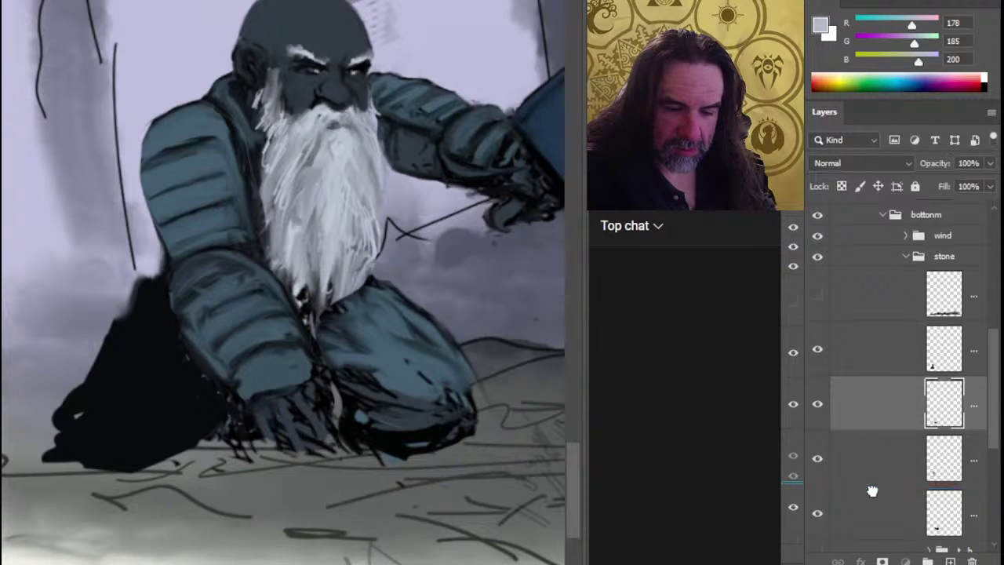
left_click(818, 514)
left_click(820, 518)
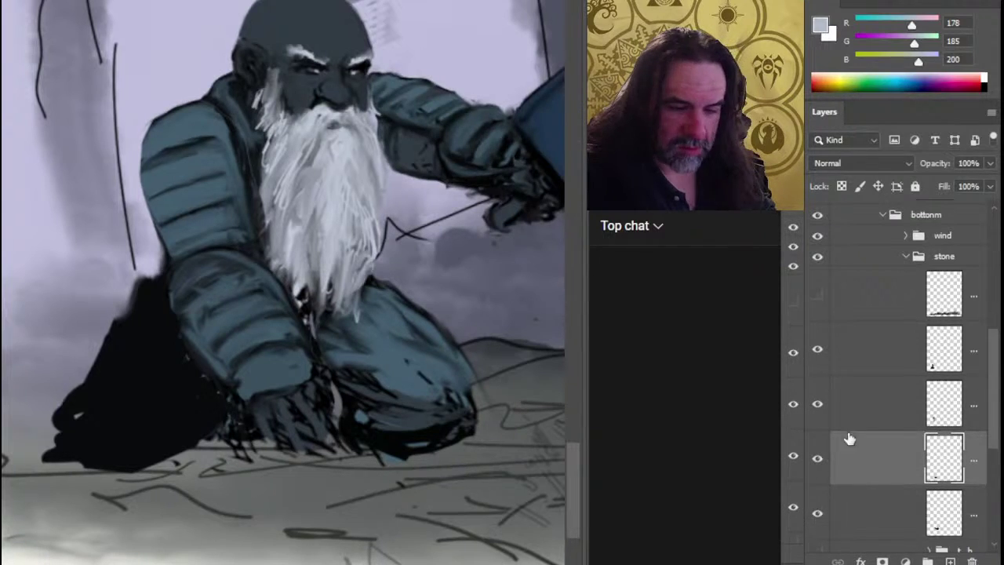
Select the head and beard layer and add light strokes to the lower beard.
left_click(818, 408)
left_click(819, 411)
left_click(844, 400)
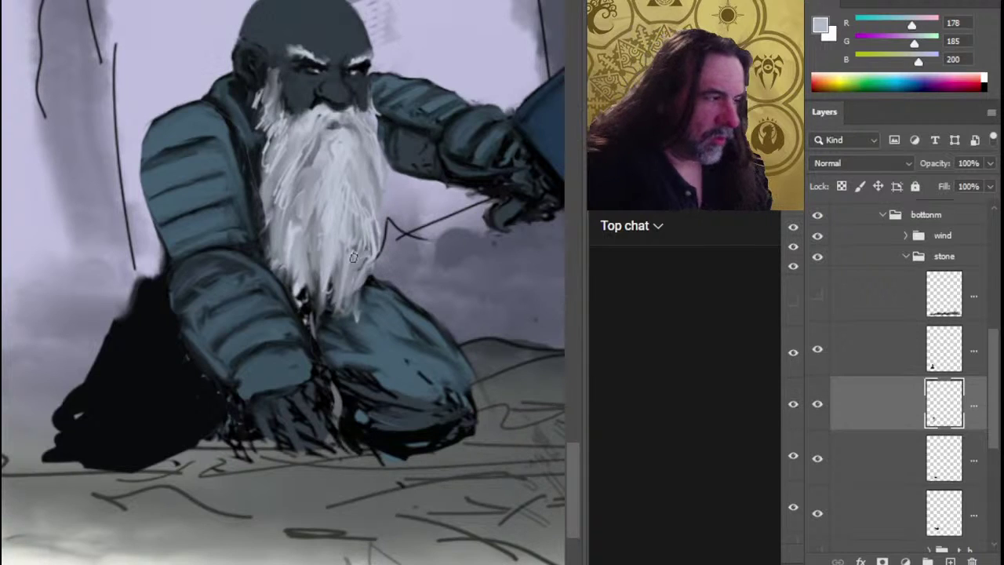
mouse_move(322, 252)
left_mouse_down()
mouse_move(317, 302)
mouse_move(302, 311)
mouse_move(313, 269)
mouse_move(319, 318)
mouse_move(340, 242)
mouse_move(357, 276)
mouse_move(365, 241)
left_mouse_up()
Sample the beard's light grey and add strands along its right edge, picking up further greys.
left_click(348, 192, "alt")
left_click_drag(369, 200, 374, 296)
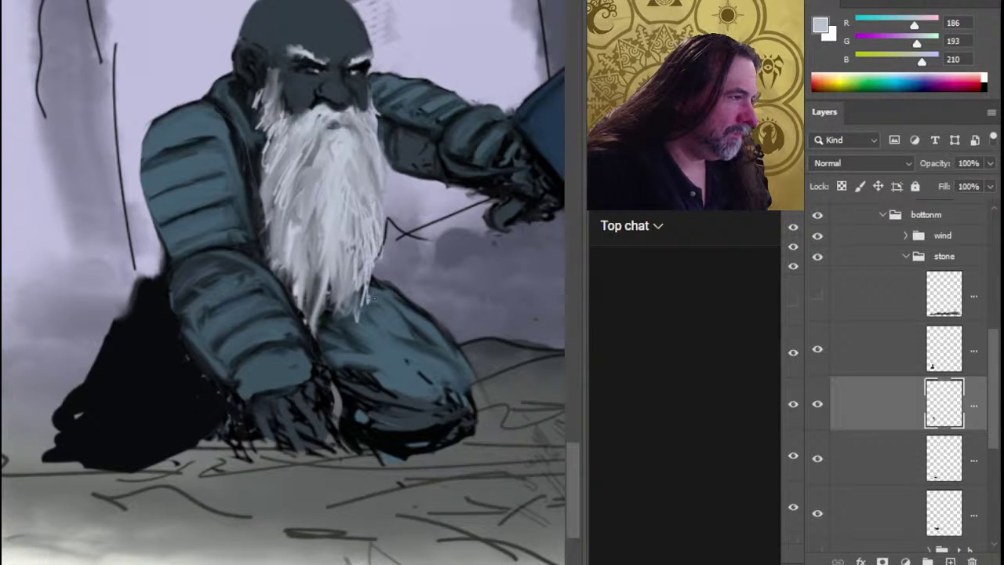
left_click(280, 110, "alt")
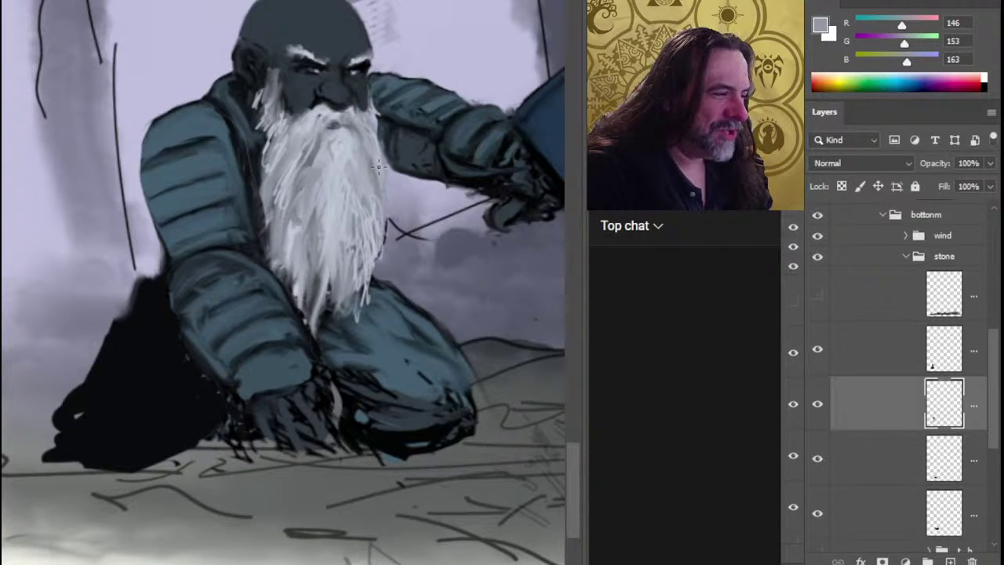
left_click(318, 257, "alt")
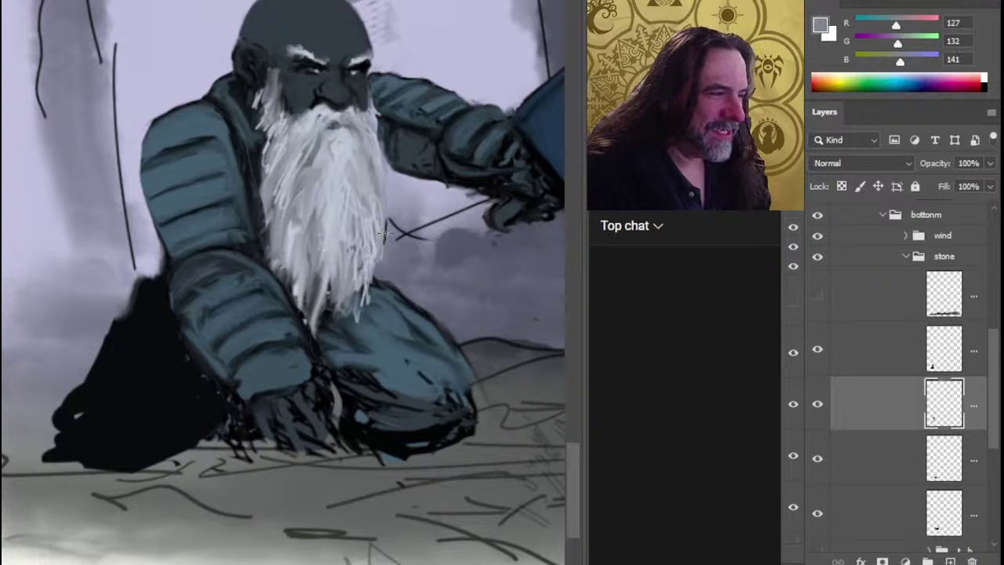
left_click(325, 277, "alt")
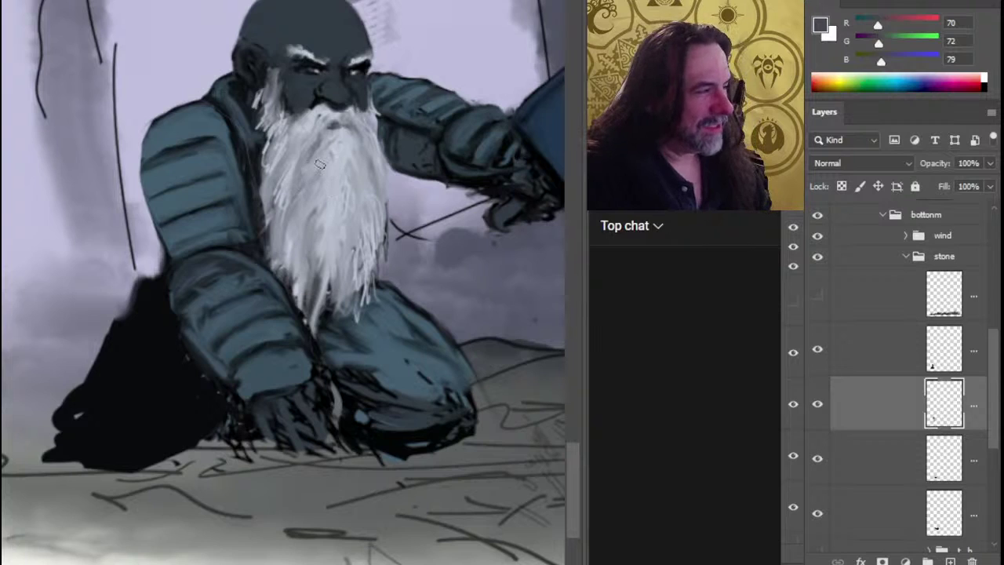
Brighten the beard's left edge, extend strands toward the knee, then reset the colour to black.
left_click_drag(273, 188, 270, 240)
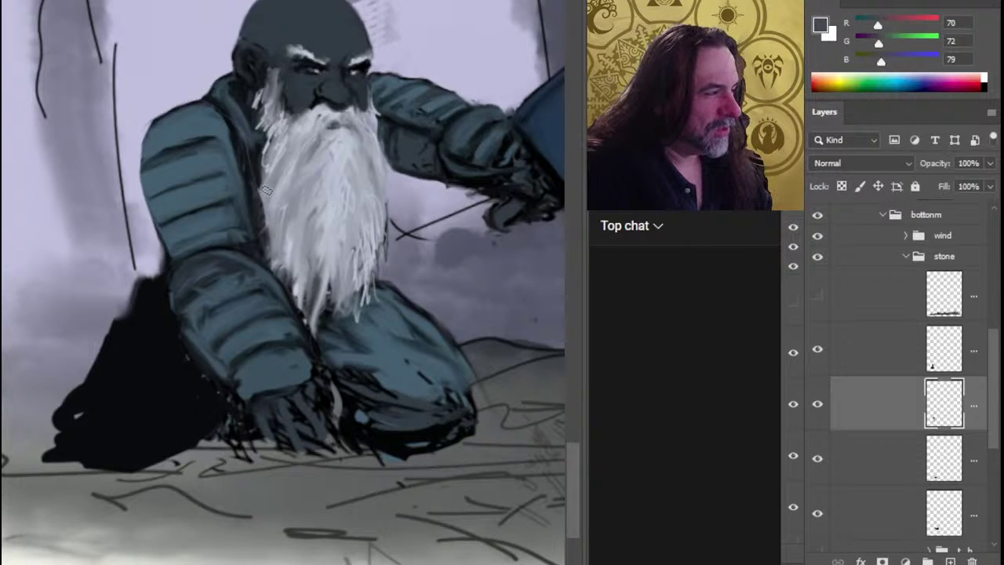
mouse_move(267, 191)
left_mouse_down()
mouse_move(298, 229)
mouse_move(323, 307)
mouse_move(318, 339)
mouse_move(323, 263)
mouse_move(351, 298)
mouse_move(350, 320)
mouse_move(370, 288)
mouse_move(345, 325)
mouse_move(330, 273)
mouse_move(335, 251)
mouse_move(309, 271)
mouse_move(323, 206)
mouse_move(315, 239)
mouse_move(354, 239)
left_mouse_up()
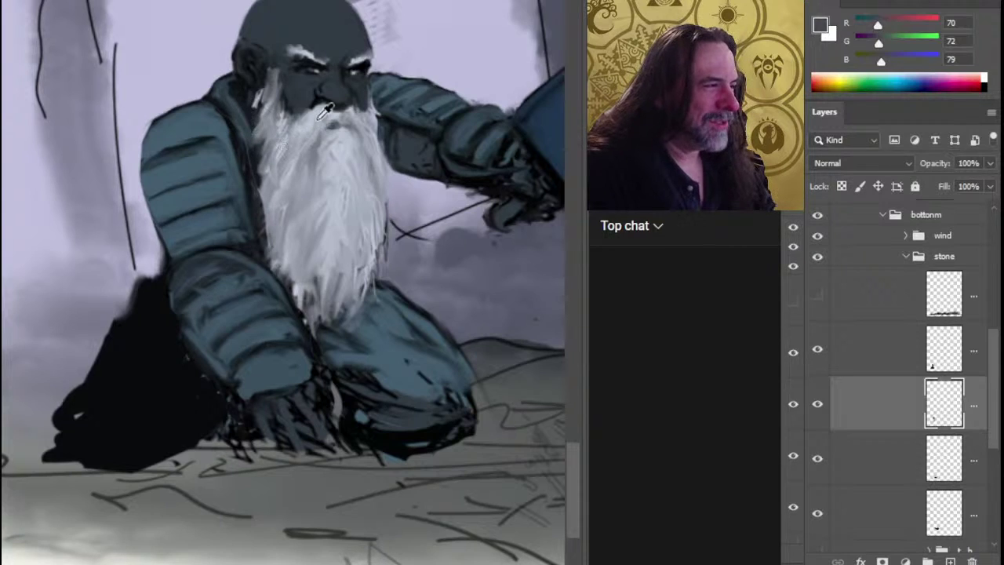
left_click(292, 123, "alt")
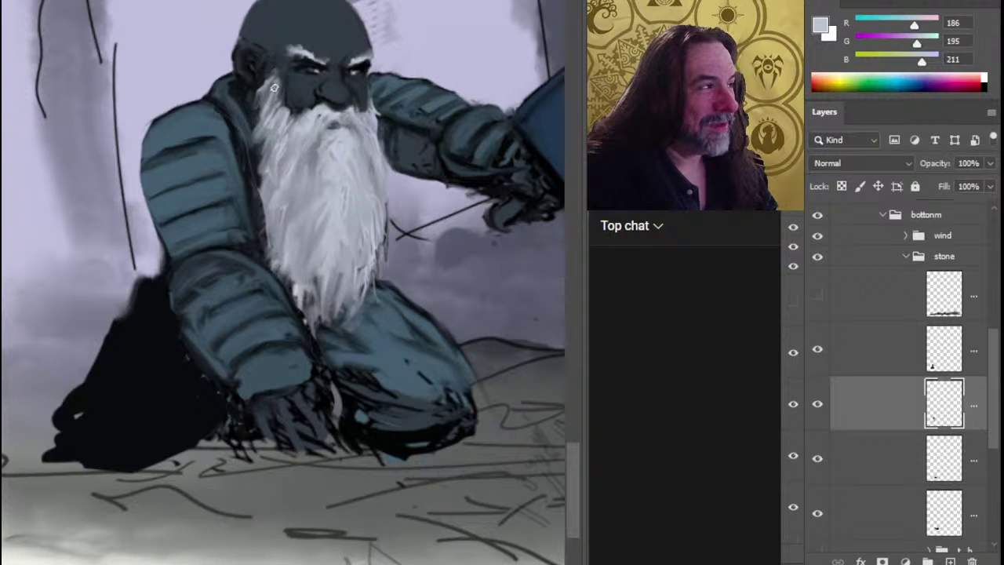
key("d")
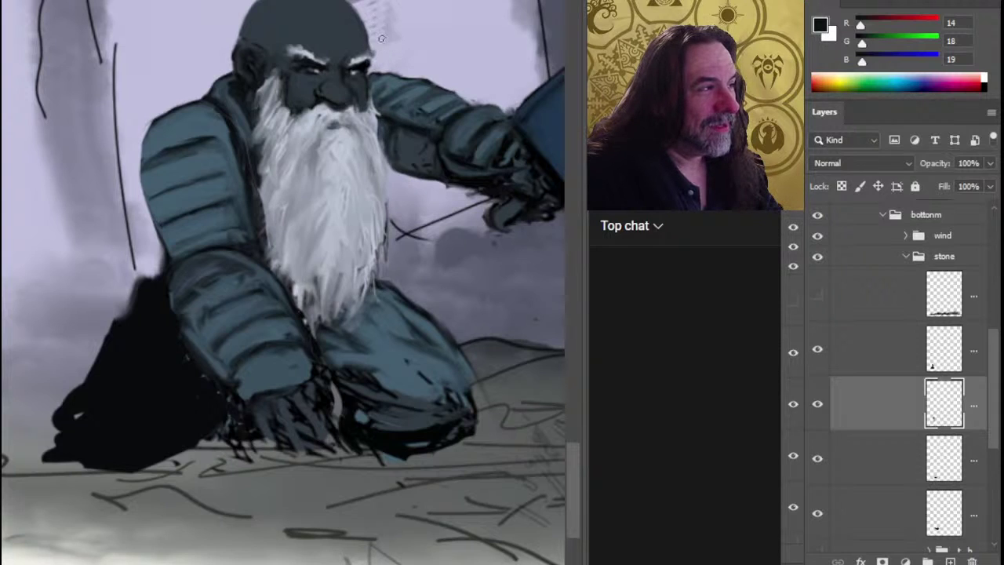
Darken the head's upper-left edge, then zoom out to review the scene and page text.
scroll(348, 179, "up", 2)
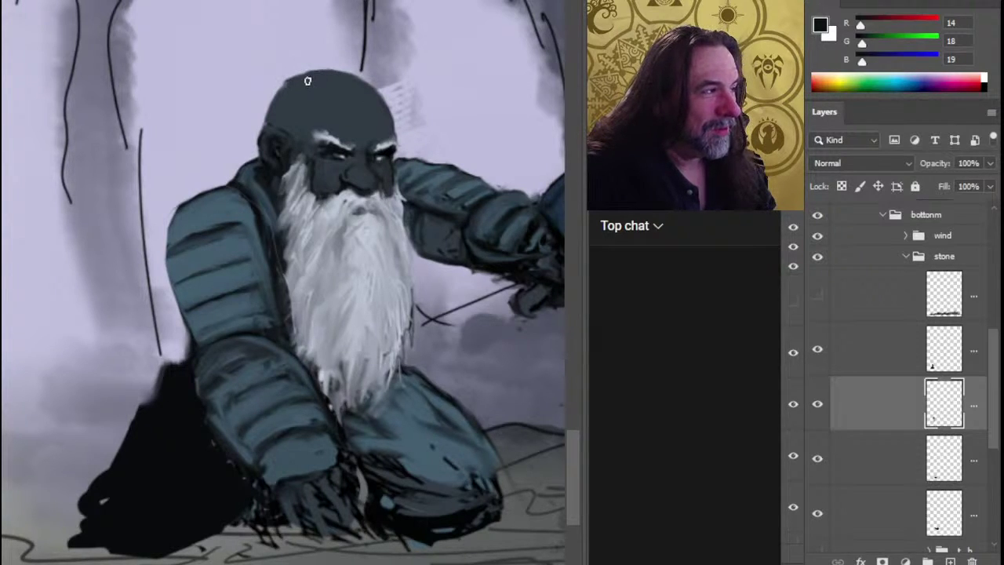
left_click_drag(288, 92, 271, 108)
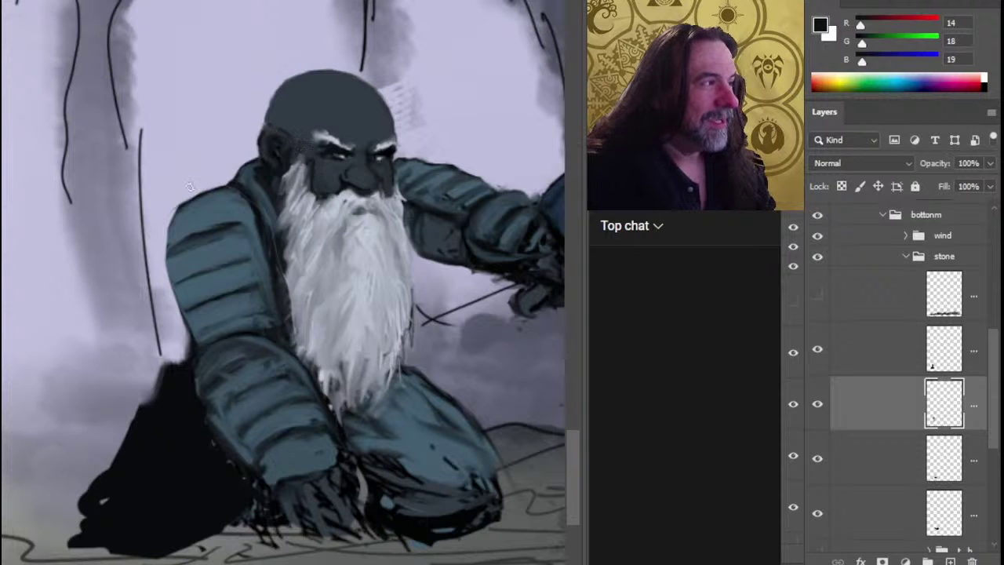
scroll(342, 195, "down", 1)
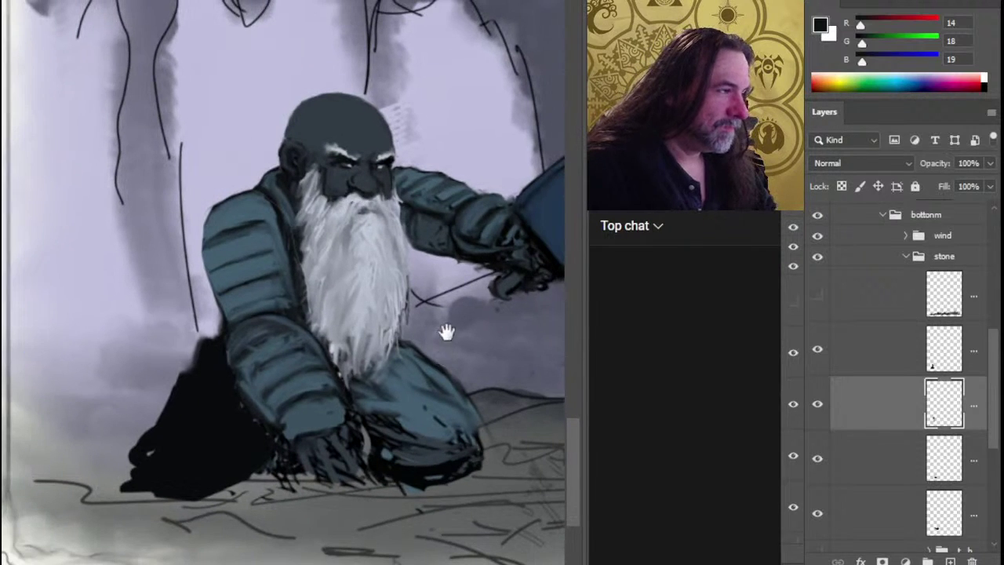
scroll(446, 333, "down", 3)
scroll(332, 319, "up", 2)
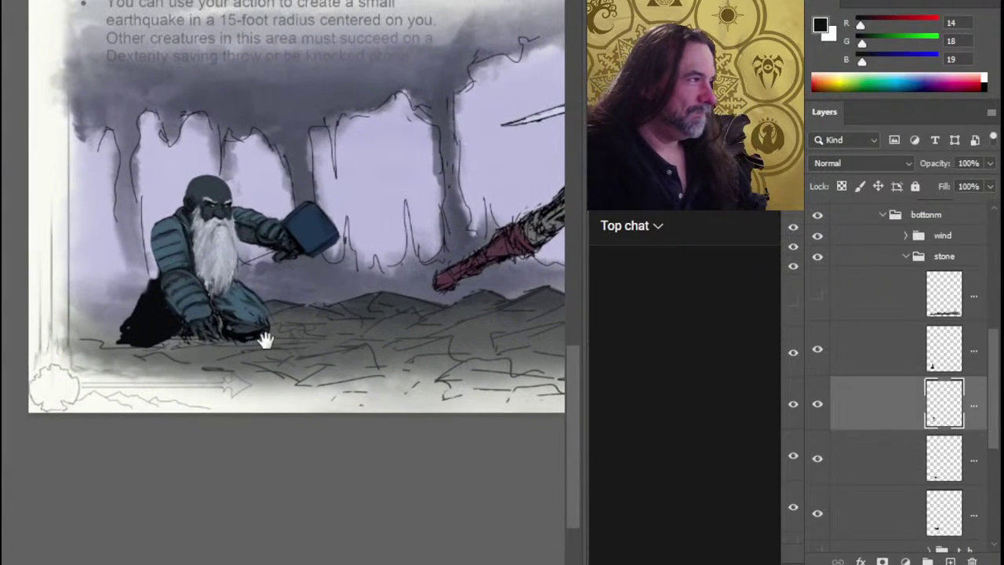
left_click_drag(265, 339, 325, 545)
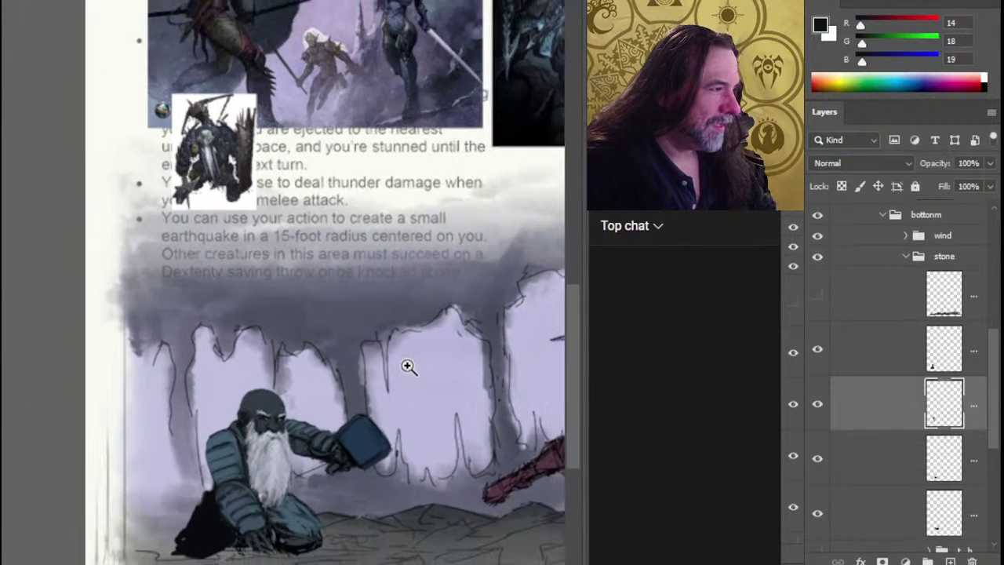
left_click_drag(433, 523, 455, 305)
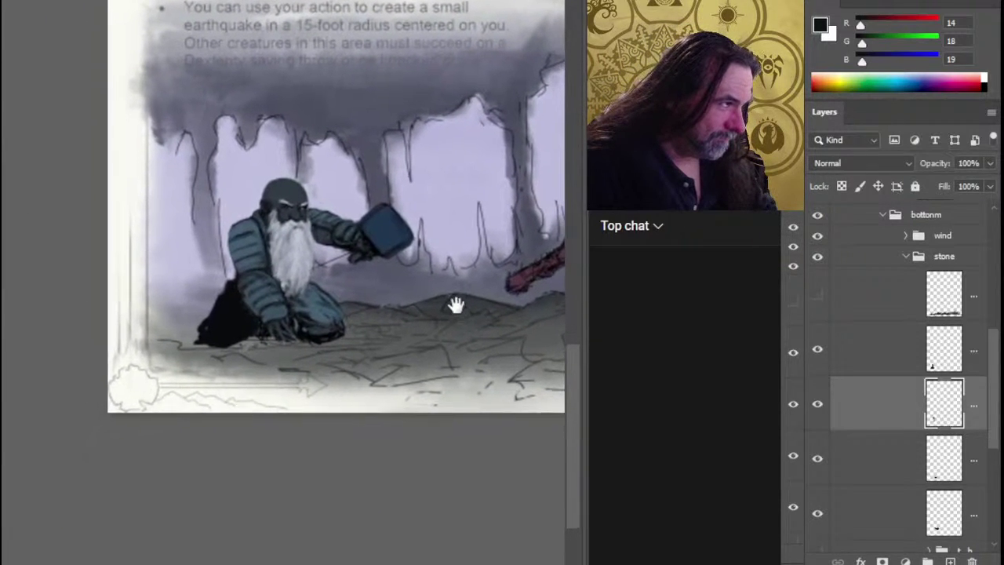
left_click(289, 294)
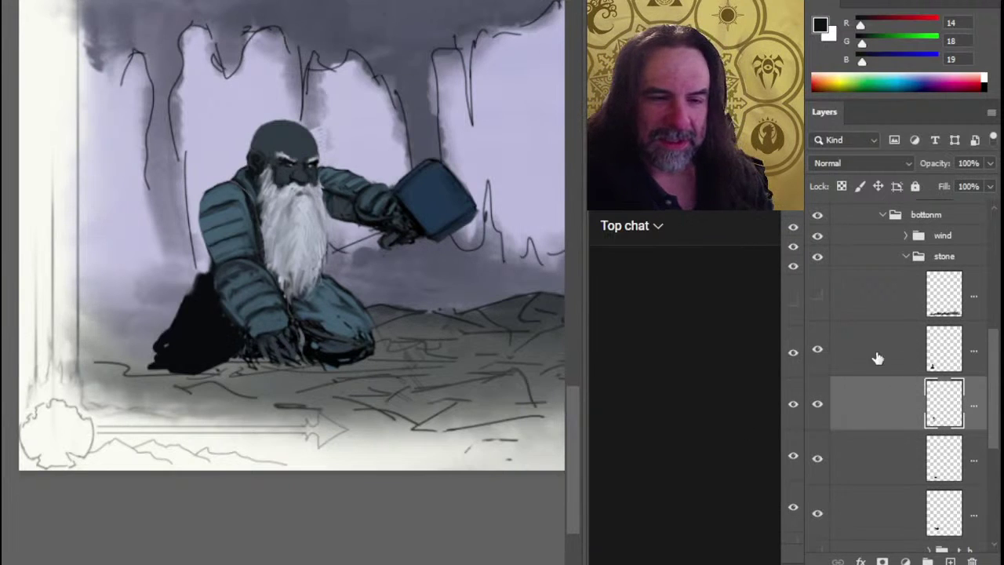
Toggle the body and legs layers' visibility to see what each holds.
left_click(817, 350)
left_click(817, 351)
left_click(851, 355)
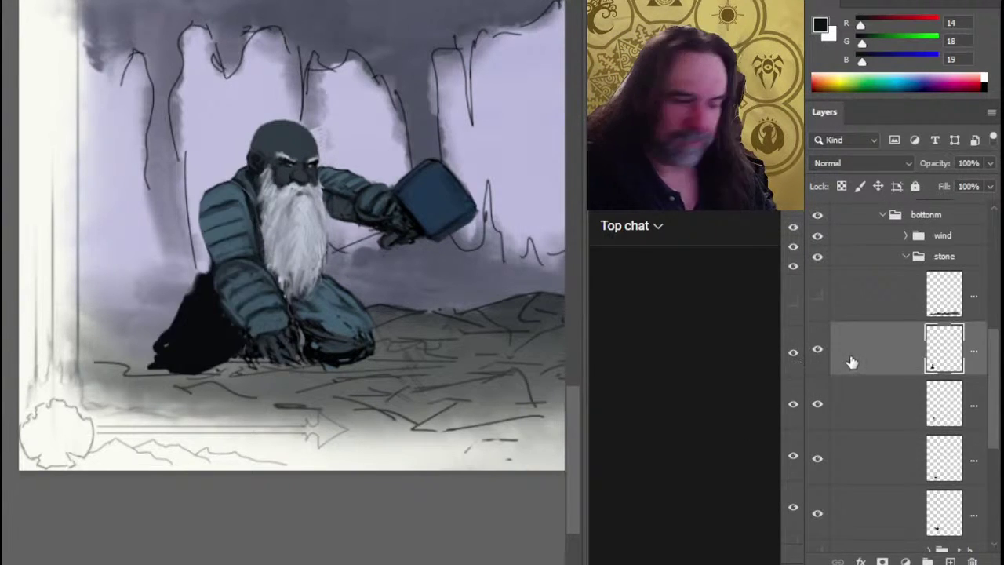
left_click(817, 457)
left_click(818, 457)
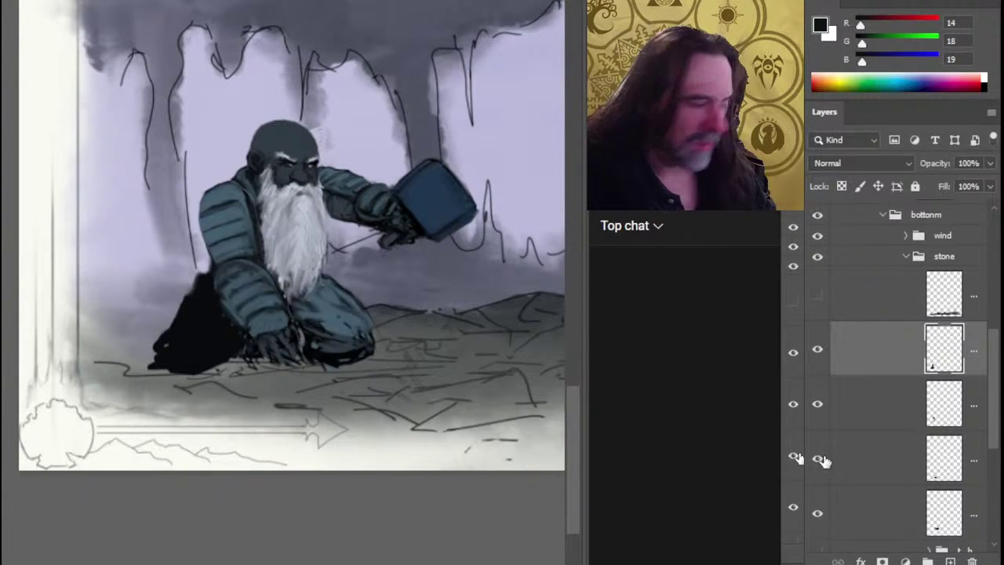
Make the hammer arm layer active, then centre and zoom in on the dwarf's face.
left_click(818, 514)
left_click(818, 514)
left_click(896, 515)
left_click_drag(381, 164, 366, 272)
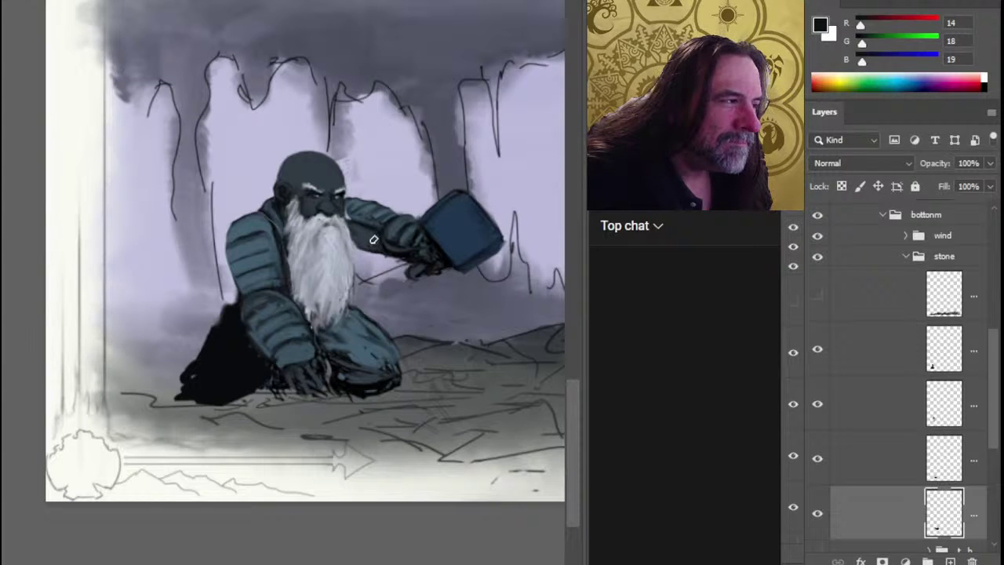
scroll(365, 250, "up", 2)
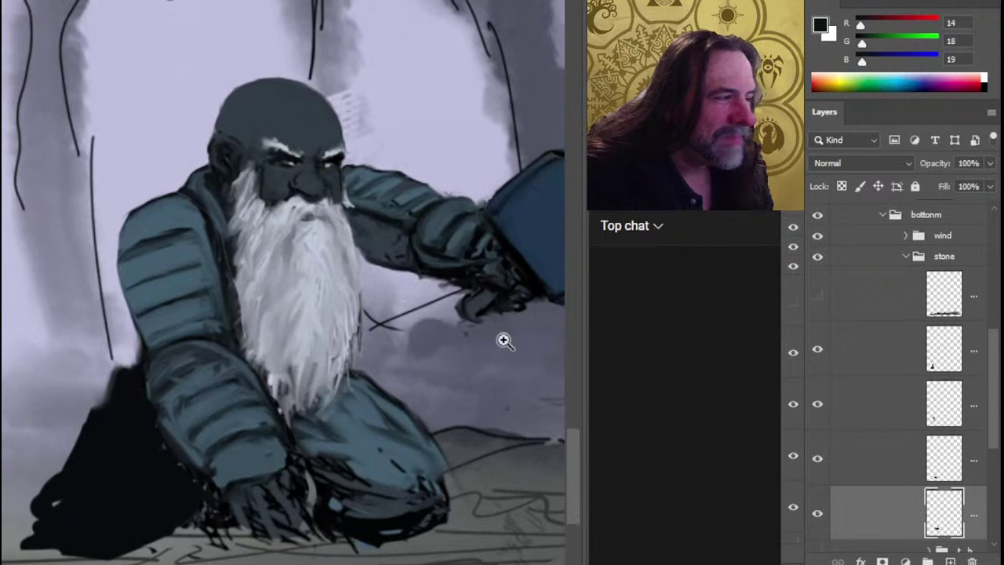
On the beard layer, add light grey strands along the beard's right edge and left moustache.
left_click(845, 412)
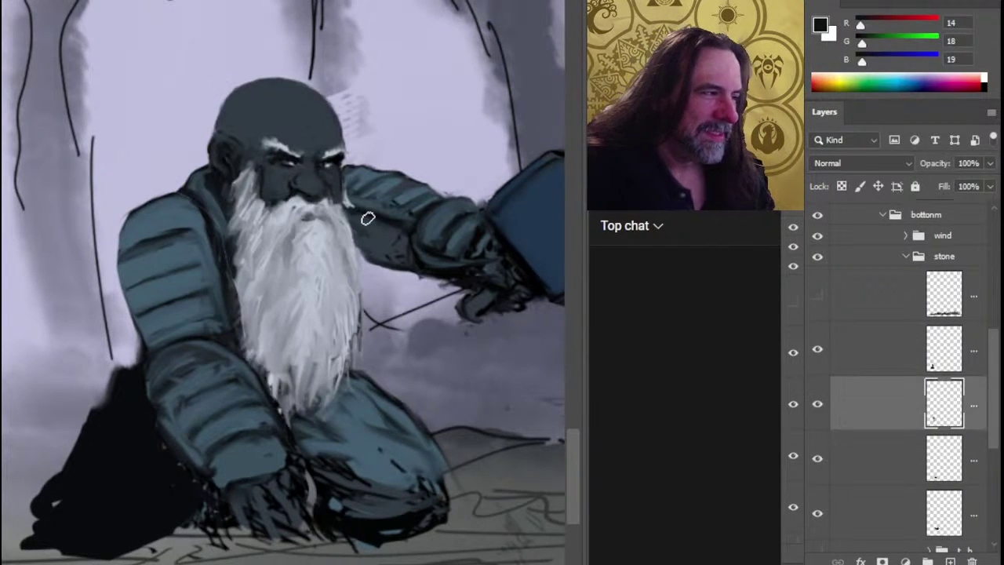
left_click(351, 212, "alt")
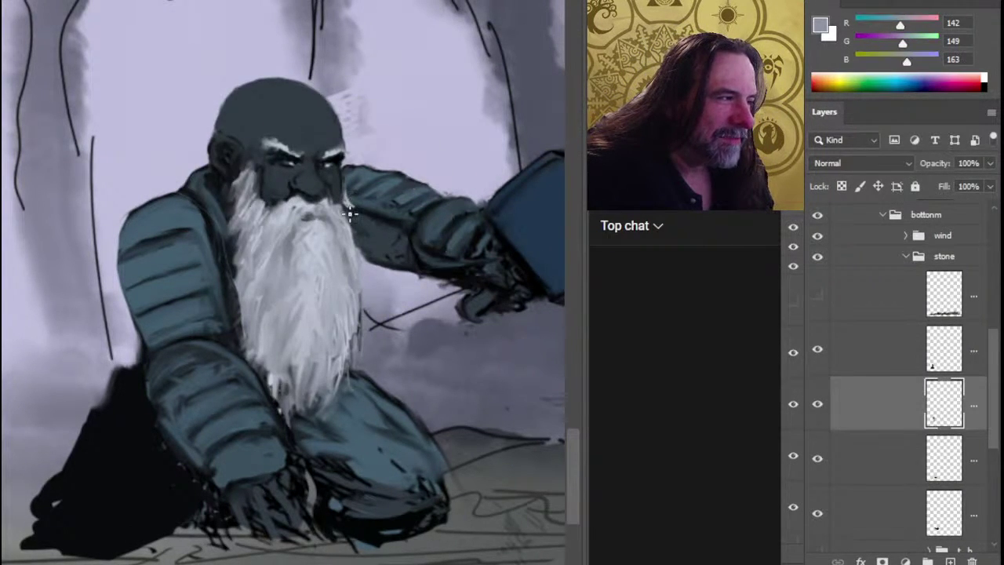
left_click(345, 220, "alt")
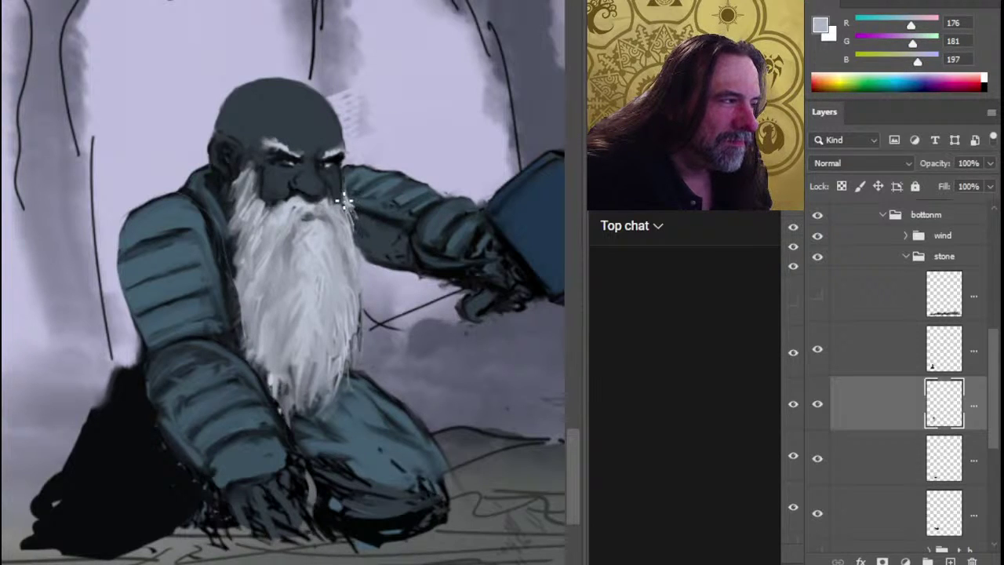
left_click_drag(346, 216, 352, 201)
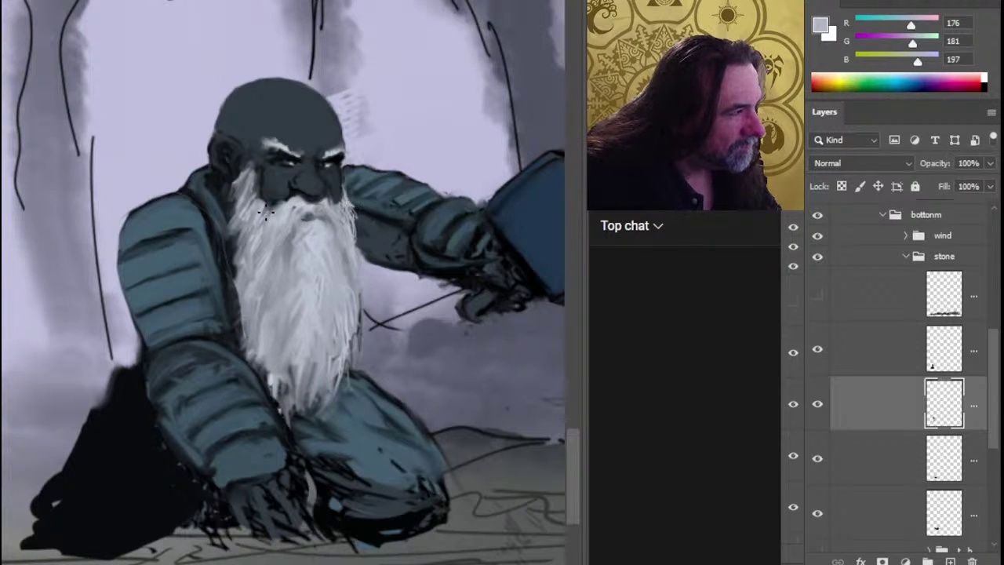
mouse_move(255, 221)
left_mouse_down()
mouse_move(260, 200)
mouse_move(248, 206)
mouse_move(249, 190)
mouse_move(237, 201)
mouse_move(233, 188)
mouse_move(249, 193)
left_mouse_up()
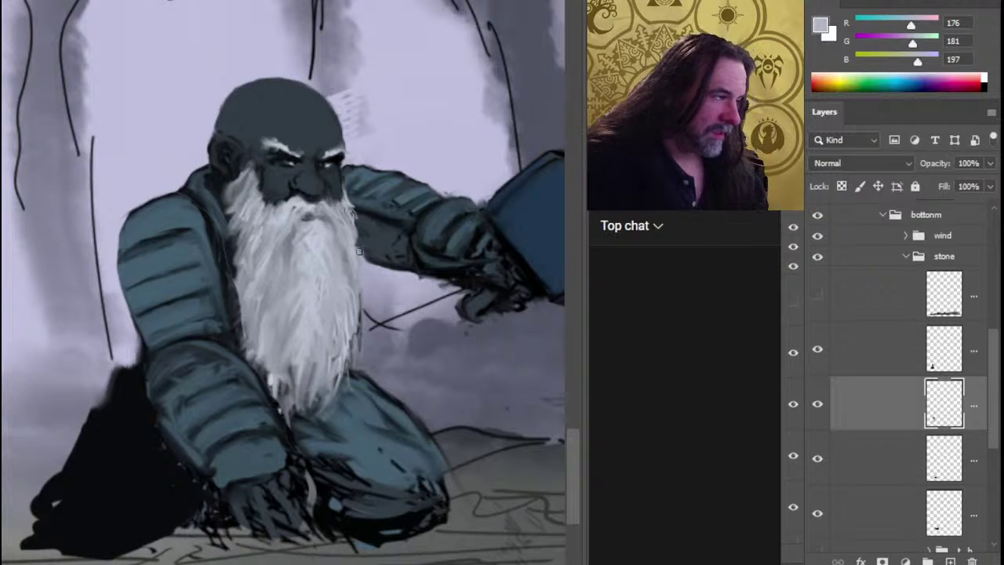
Sample paler and darker beard greys and paint more hair strands through the beard and its right edge.
left_click(314, 231, "alt")
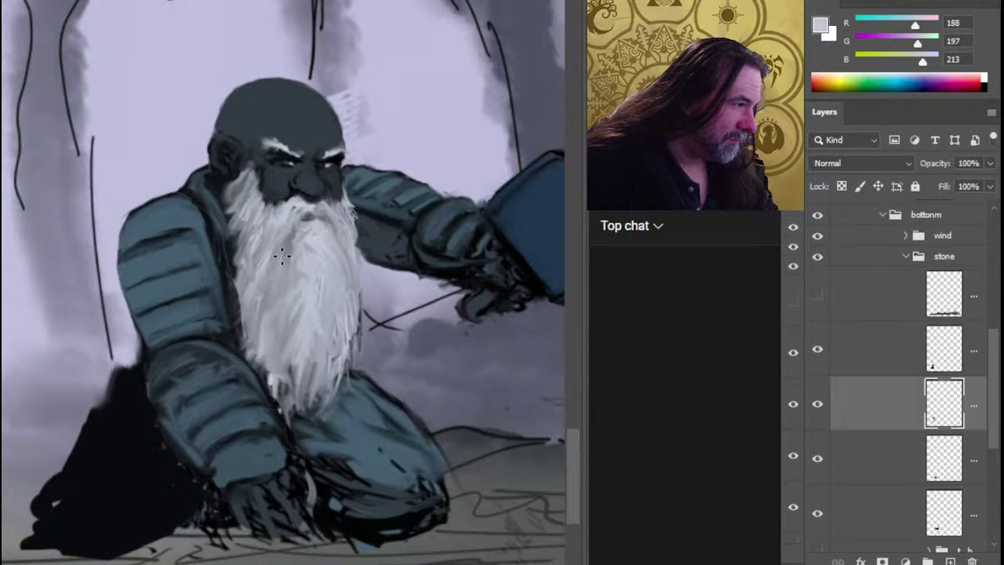
left_click_drag(284, 248, 256, 314)
left_click_drag(249, 271, 246, 286)
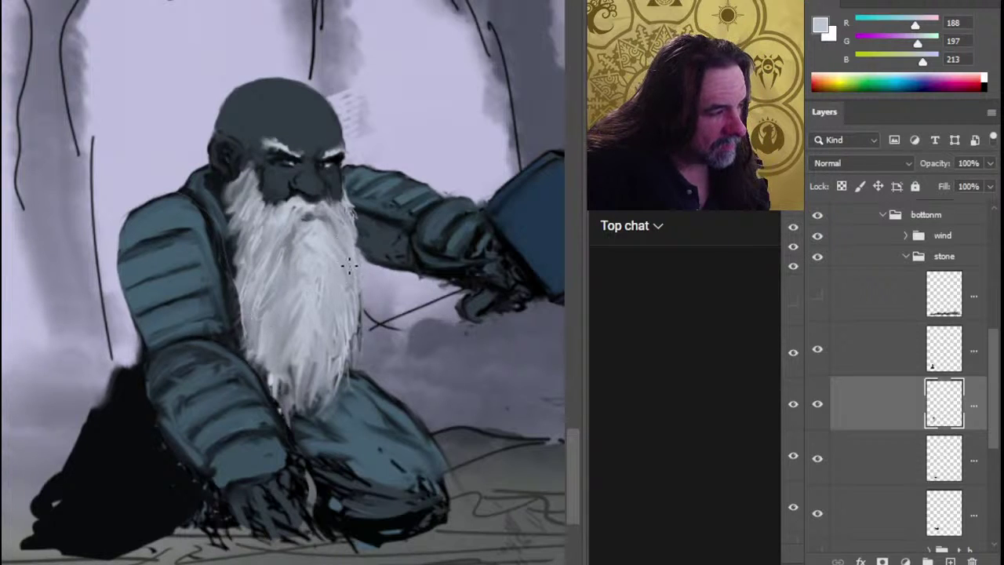
left_click_drag(350, 266, 360, 303)
left_click(306, 226, "alt")
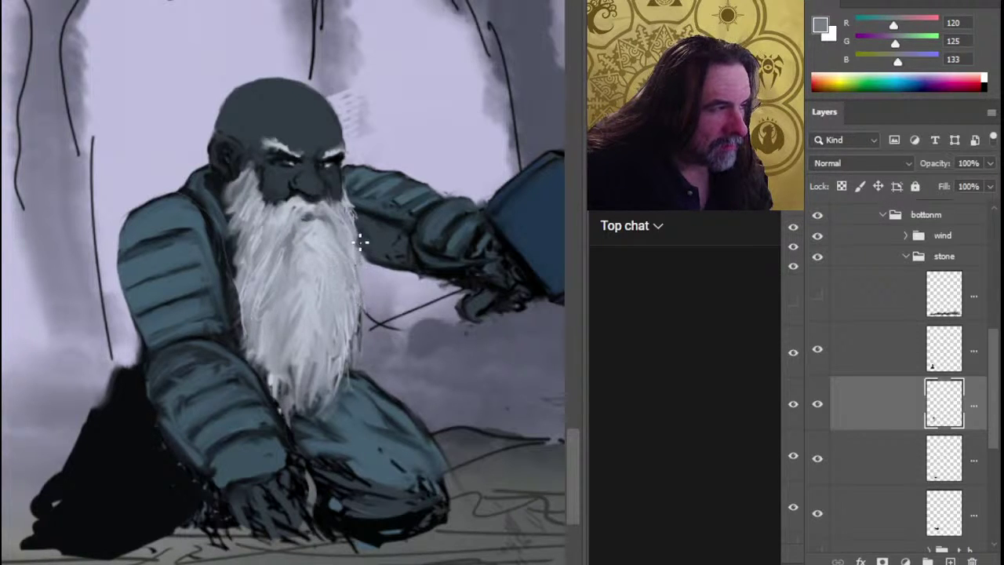
left_click_drag(361, 241, 358, 212)
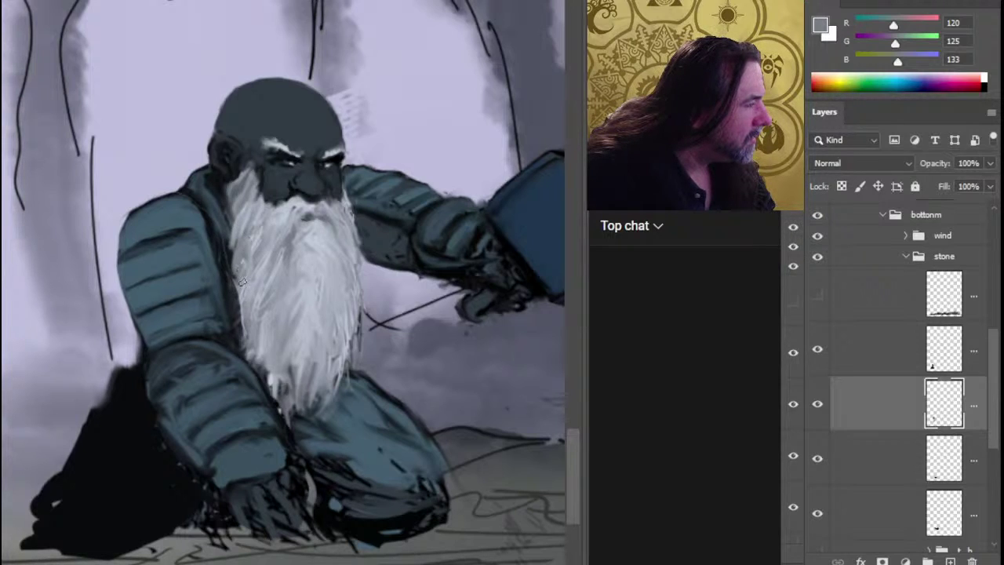
left_click(295, 197, "alt")
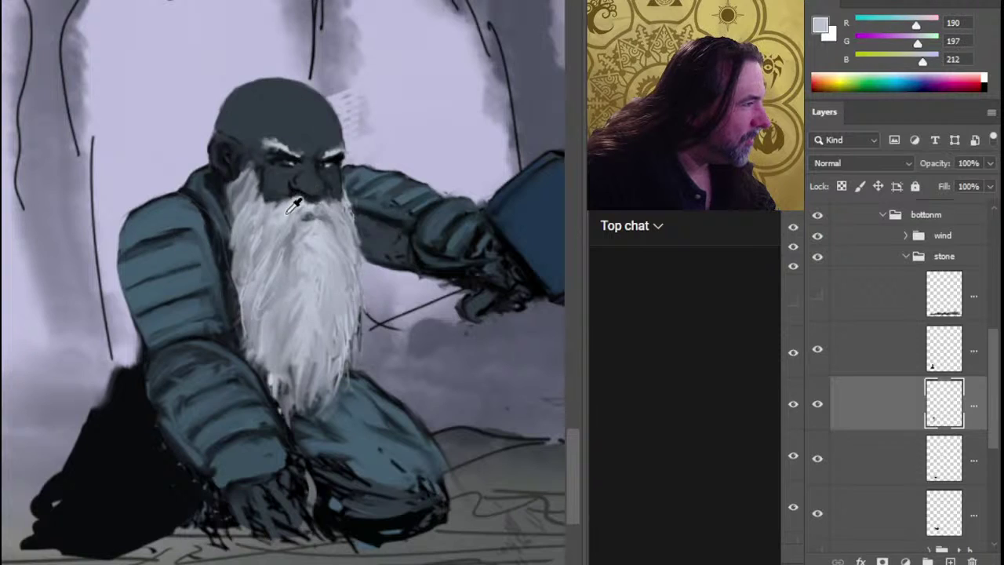
mouse_move(331, 206)
left_mouse_down()
mouse_move(345, 206)
mouse_move(320, 204)
mouse_move(327, 218)
left_mouse_up()
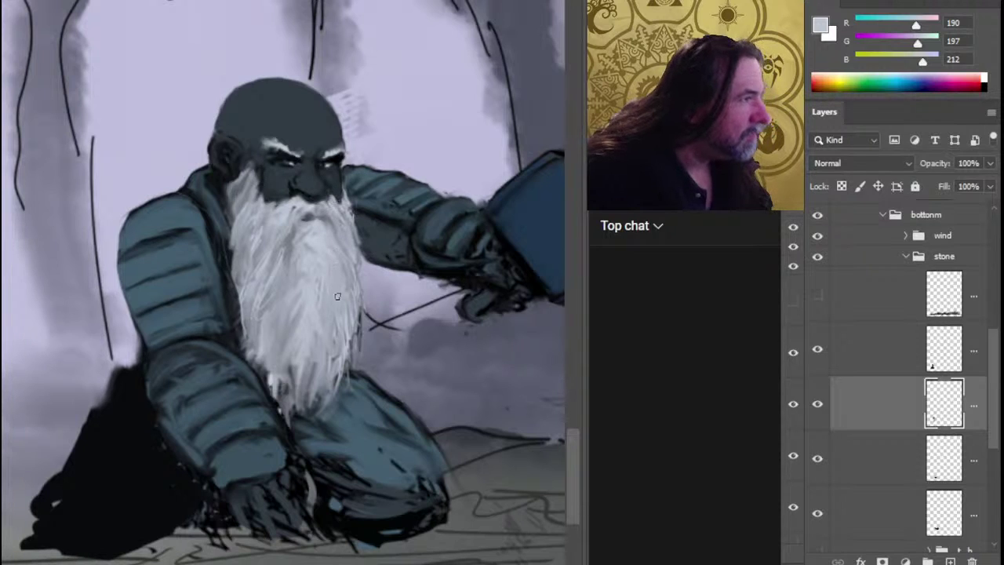
Zoom out to the whole dwarf, check the body and hammer arm layers, and activate the arm layer.
left_click_drag(433, 304, 319, 339)
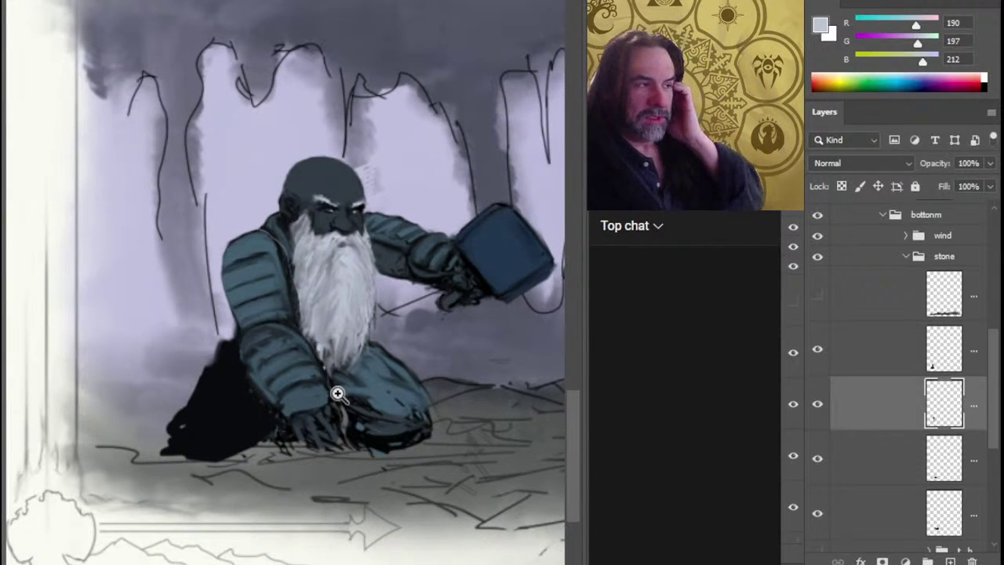
left_click(816, 353)
left_click(816, 353)
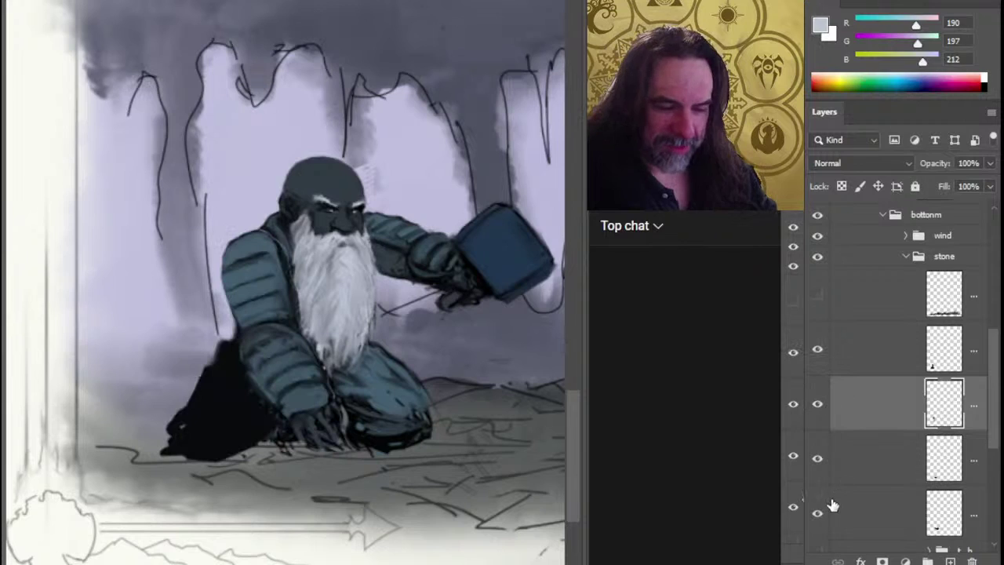
left_click(818, 512)
left_click(817, 512)
left_click(824, 496)
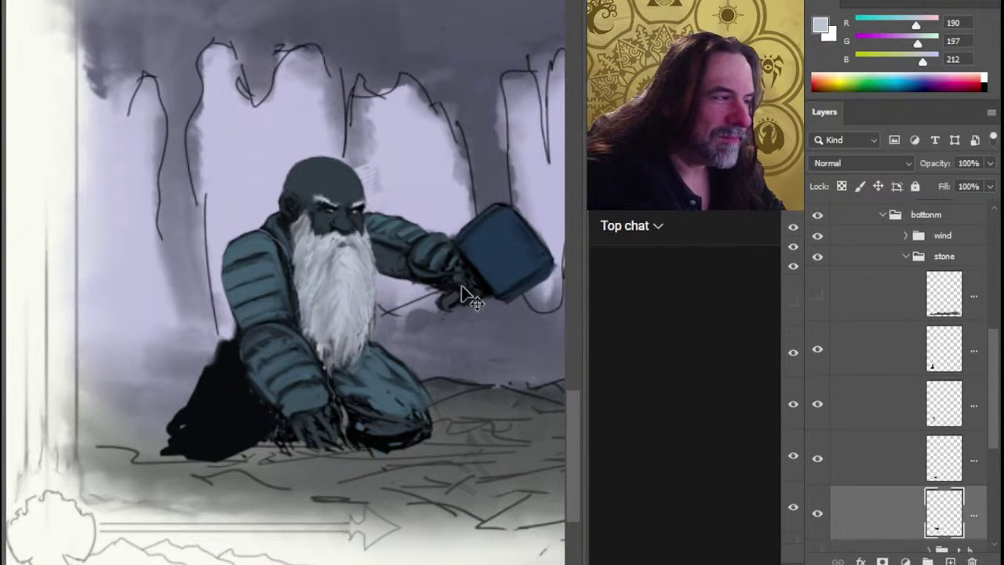
Nudge the hammer arm down and right, then sample dark tones and reset the colour to black.
left_click_drag(460, 291, 474, 315)
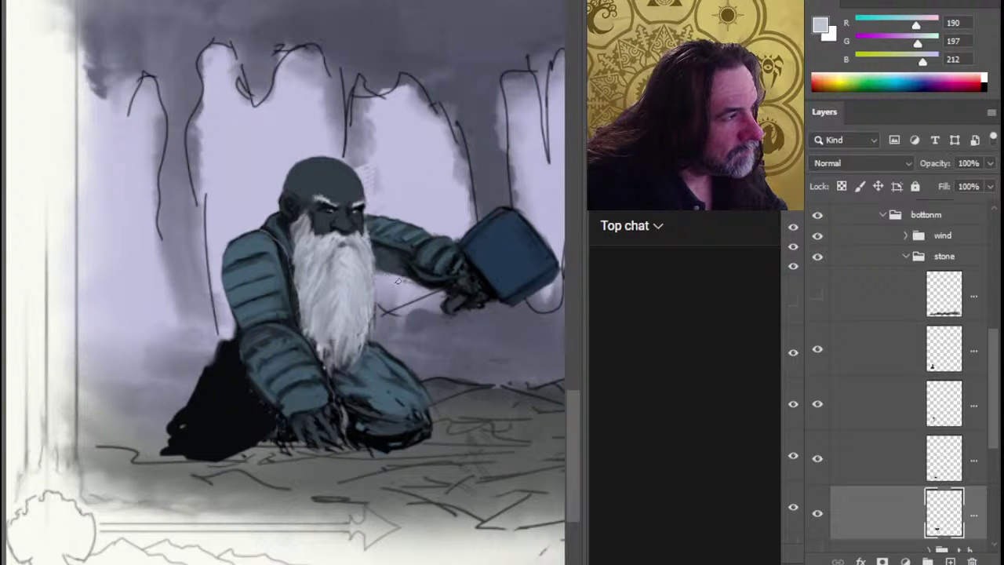
left_click(416, 274, "alt")
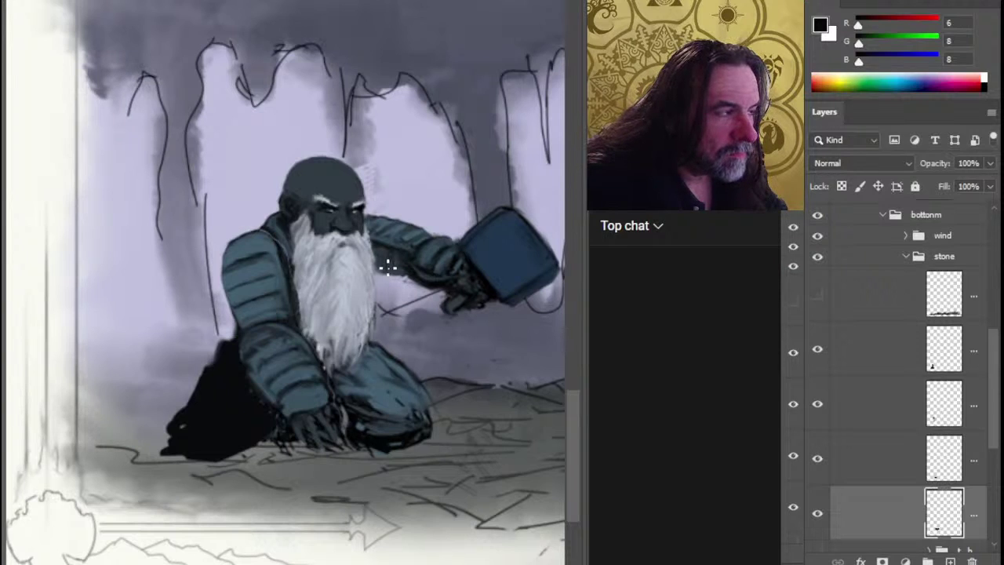
left_click(392, 250, "alt")
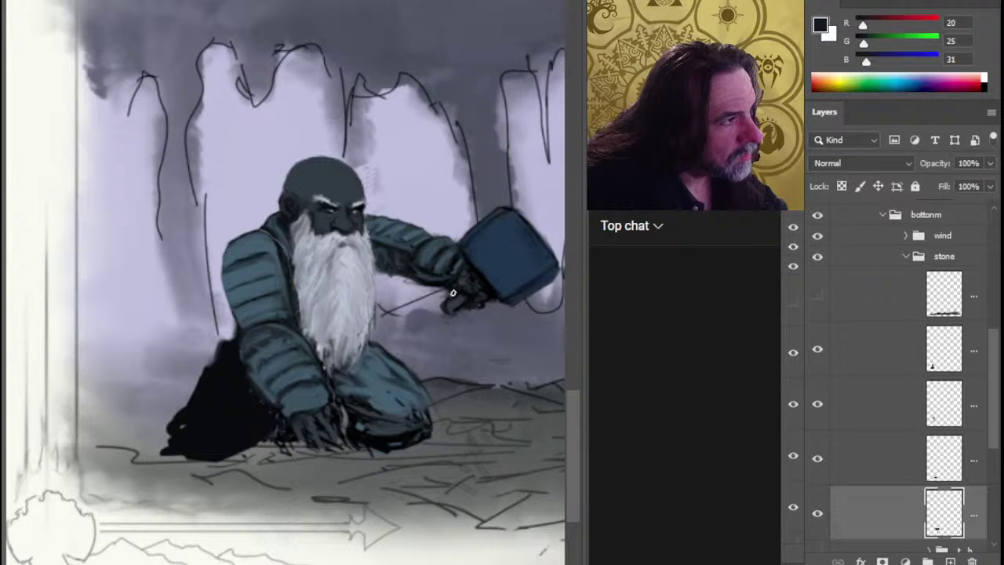
left_click(335, 179, "alt")
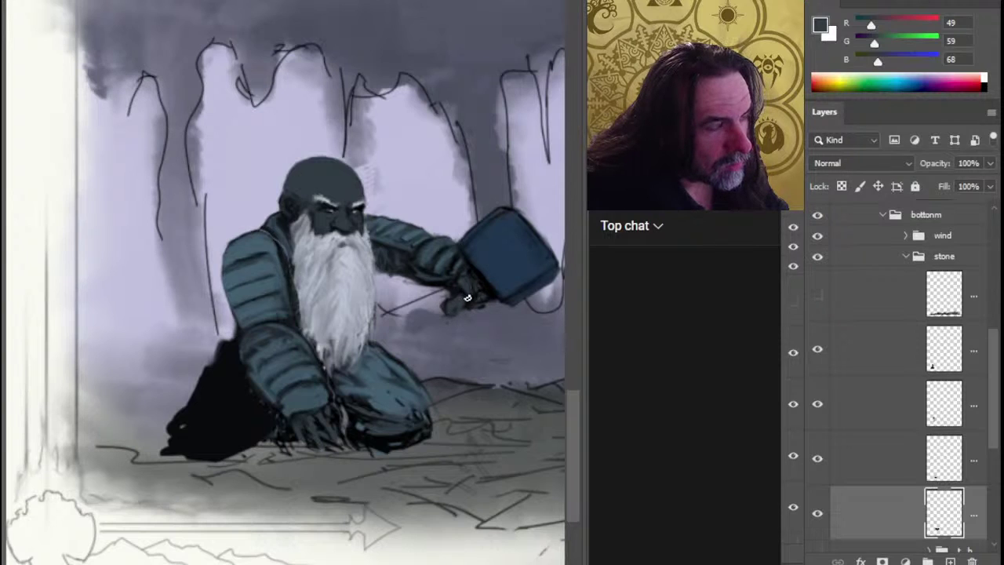
key("d")
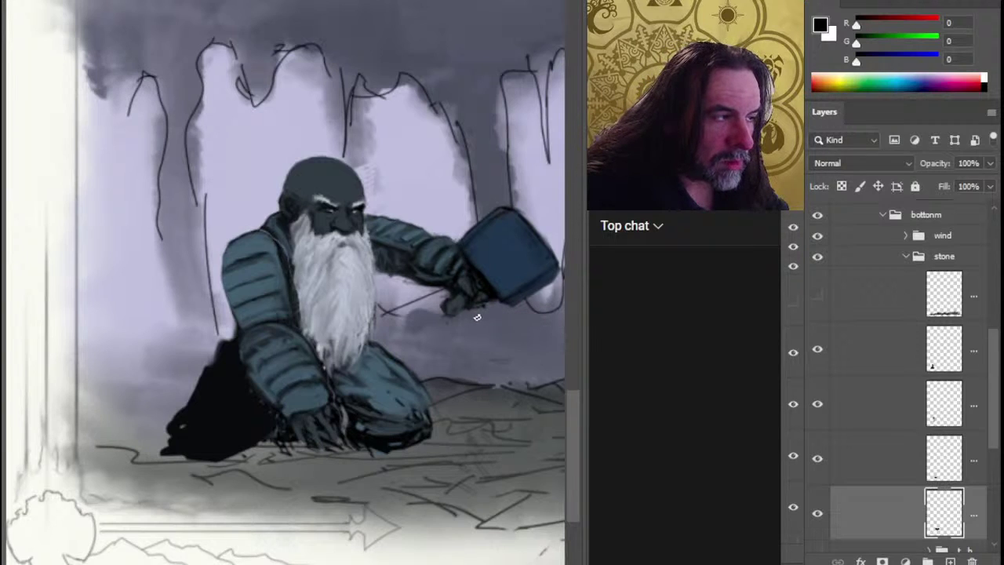
Sample near-black tones from the dwarf's hand and arm, resetting to black between samples.
left_click(458, 294, "alt")
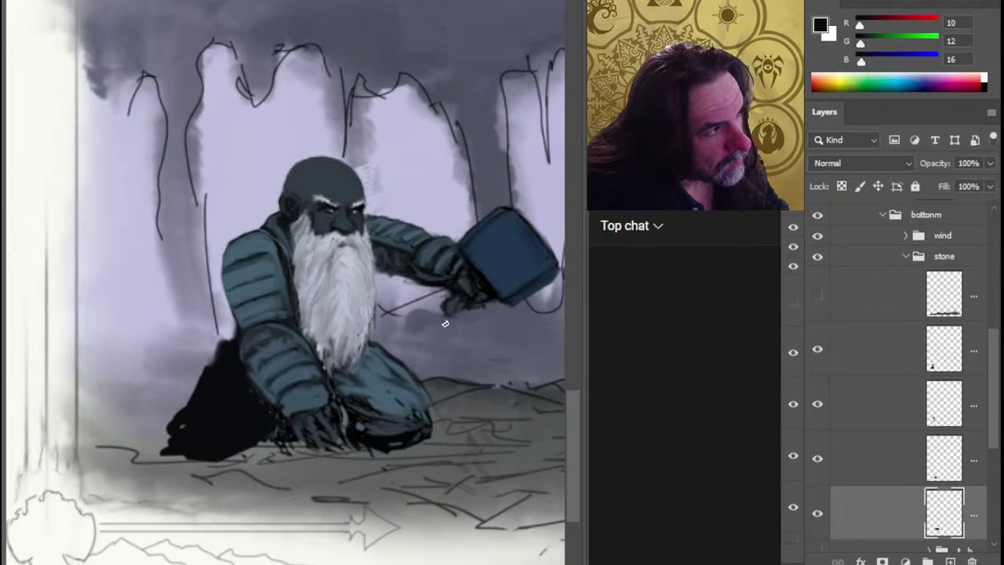
left_click(464, 284, "alt")
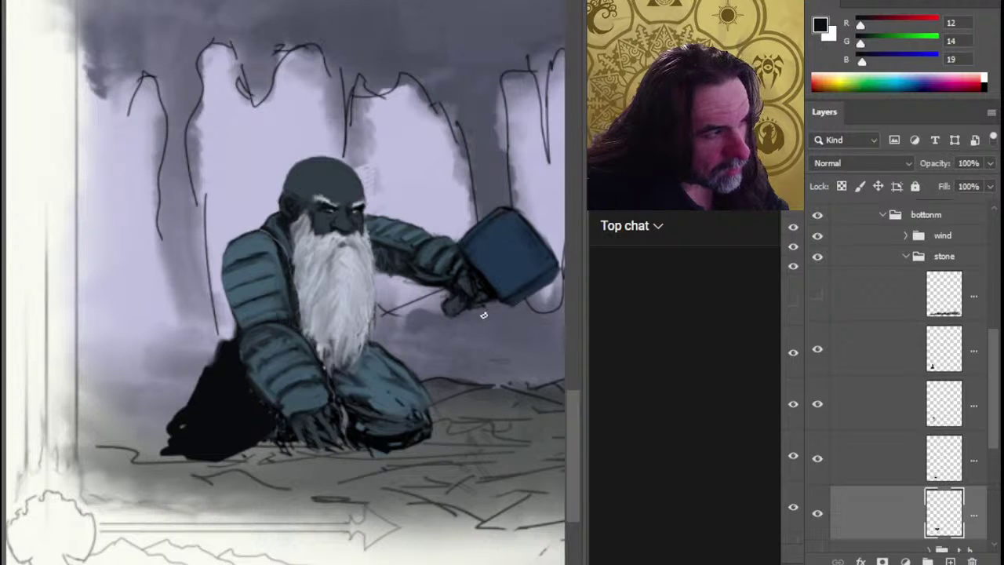
key("d")
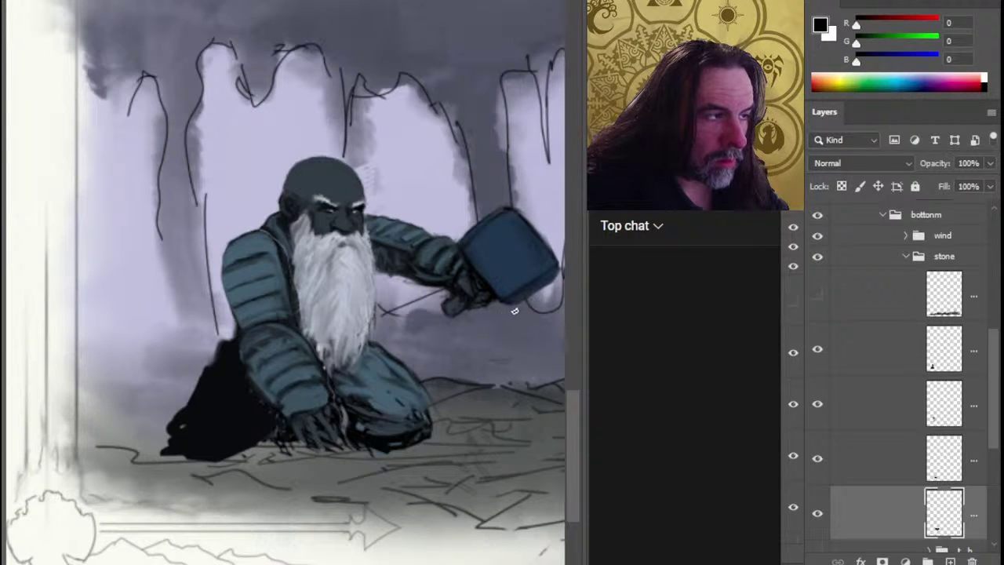
left_click(461, 305, "alt")
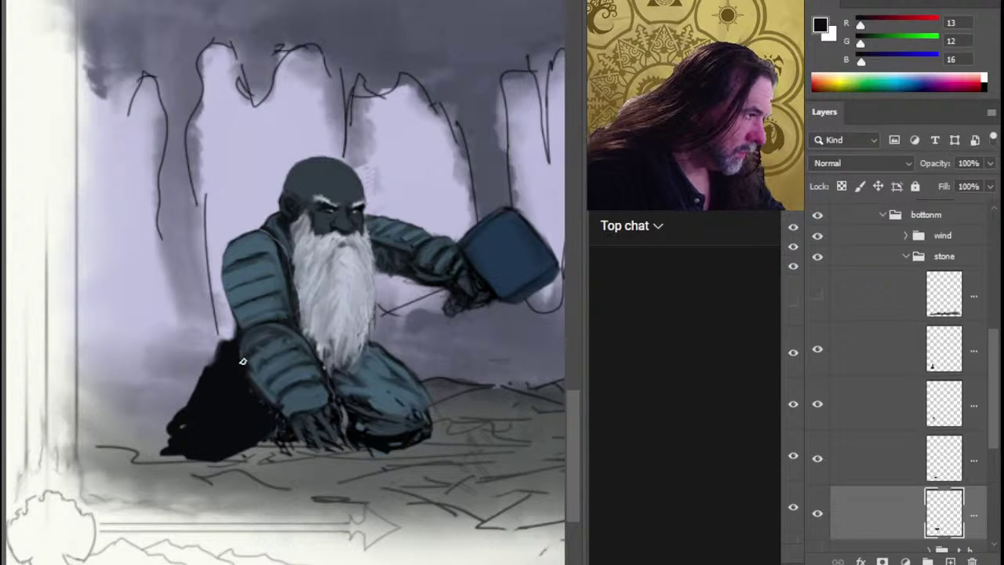
left_click(440, 271, "alt")
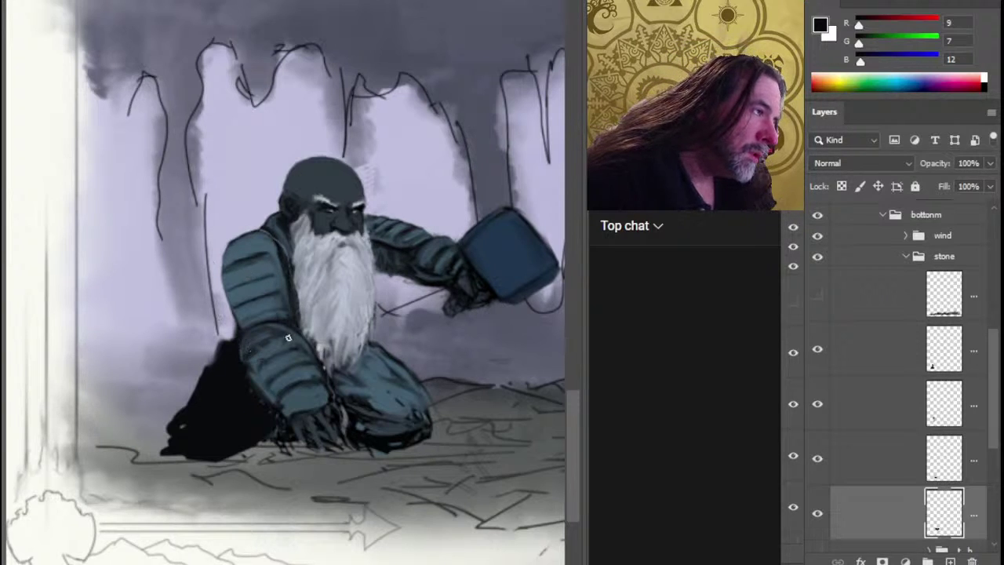
Copy the outlined shoulder area to a new layer, enlarge it, and shift it up-right over the shoulder.
mouse_move(404, 203)
left_mouse_down()
mouse_move(347, 223)
mouse_move(353, 238)
mouse_move(411, 258)
mouse_move(425, 247)
mouse_move(403, 203)
left_mouse_up()
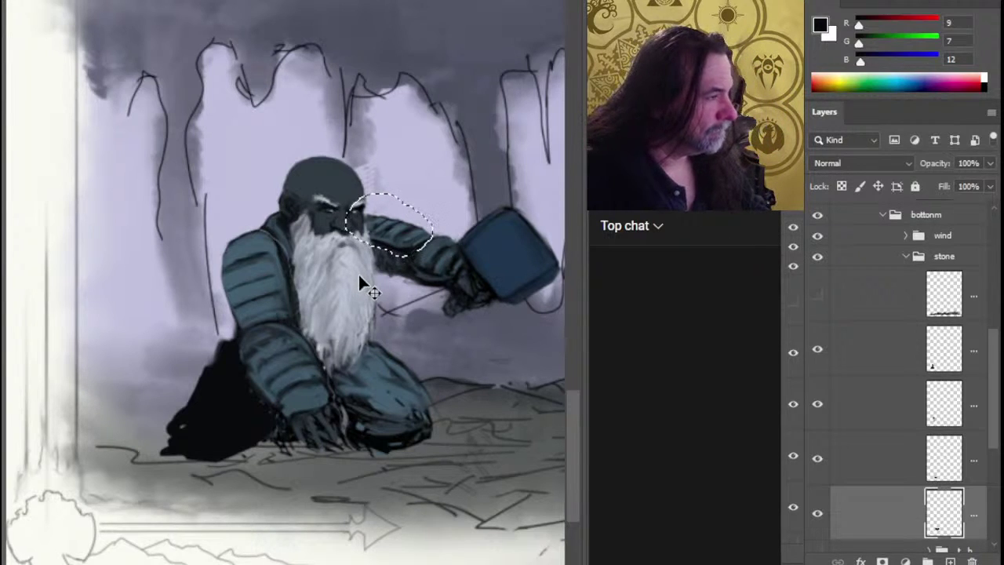
key("ctrl+j")
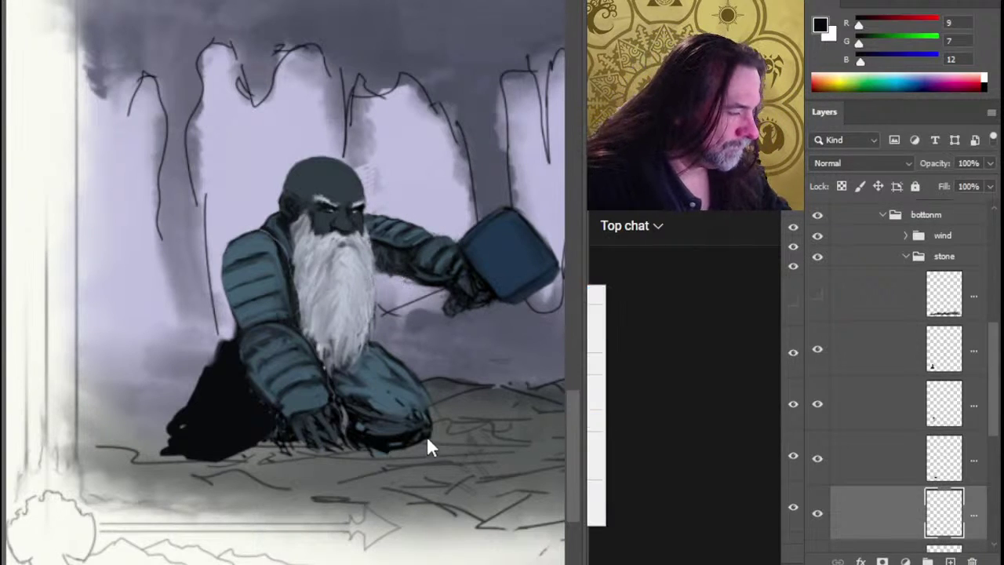
key("ctrl+t")
left_click_drag(355, 256, 340, 268)
left_click_drag(426, 253, 398, 239)
key("Return")
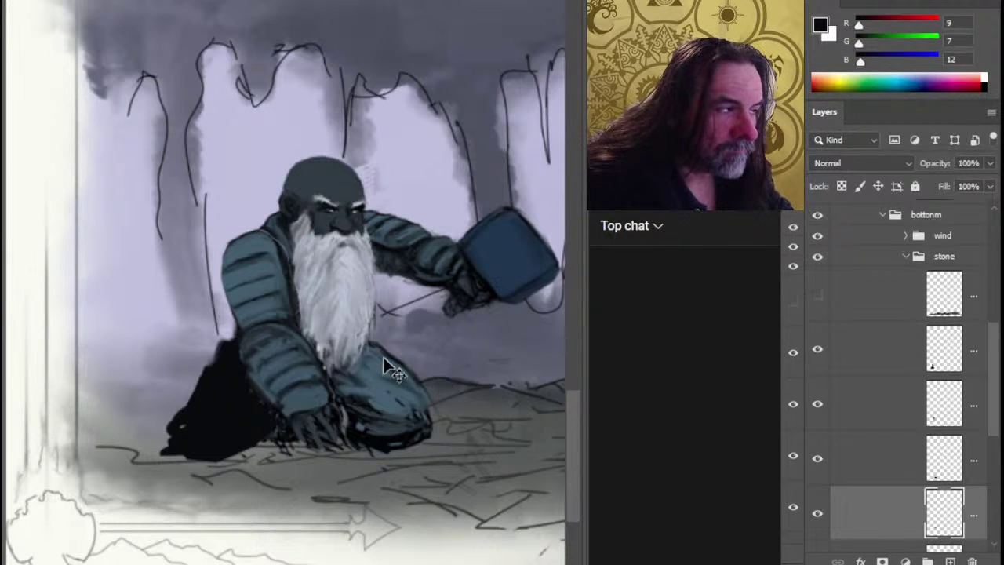
Undo and redo to compare the shoulder before and after the change.
key("ctrl+z")
key("ctrl+z")
key("ctrl+z")
key("ctrl+z")
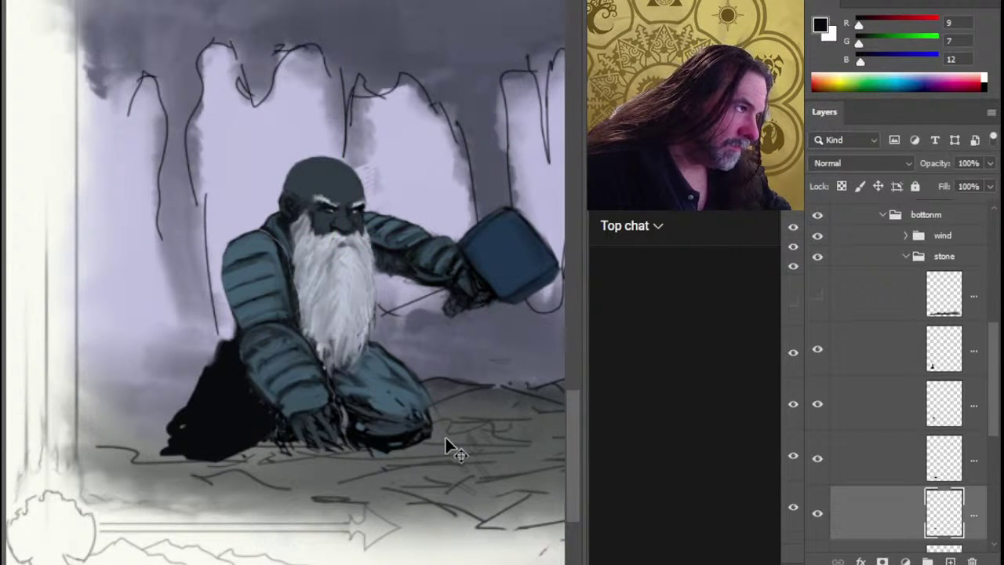
key("ctrl+shift+z")
key("ctrl+shift+z")
key("ctrl+shift+z")
key("ctrl+z")
key("ctrl+z")
key("ctrl+z")
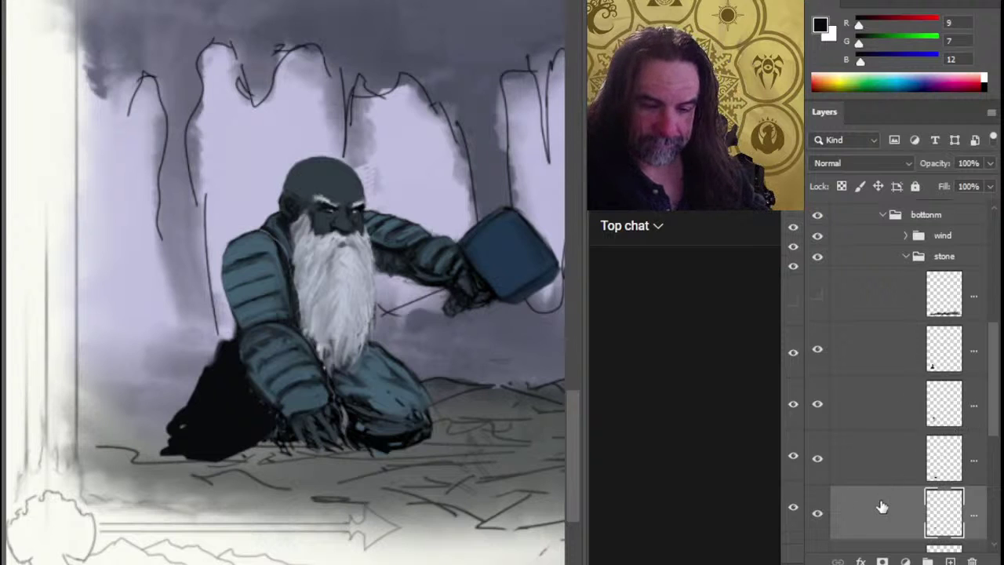
Merge the shoulder piece down into the arm layer and shift the arm and hammer slightly right and down.
right_click(839, 521)
left_click(742, 461)
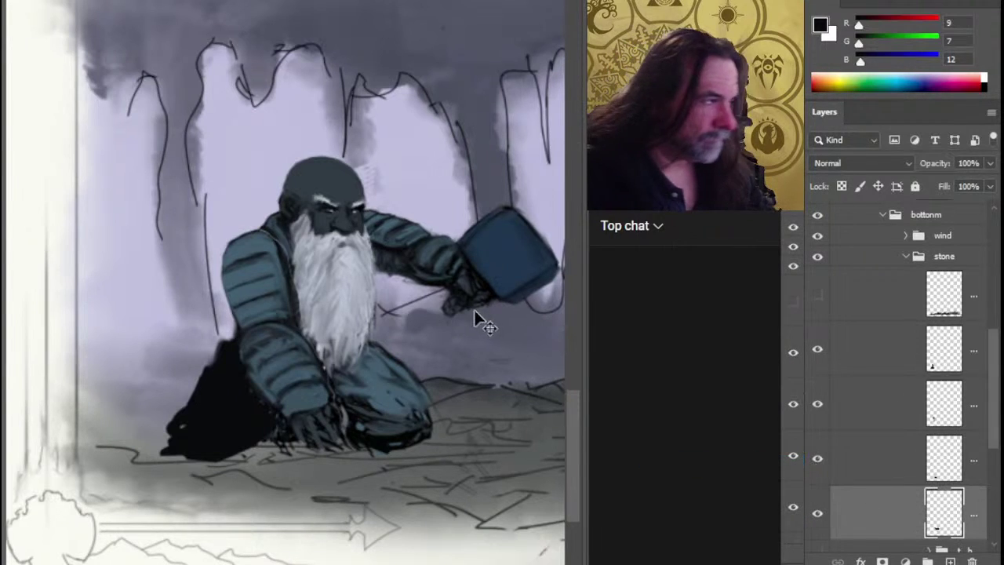
left_click_drag(474, 310, 495, 321)
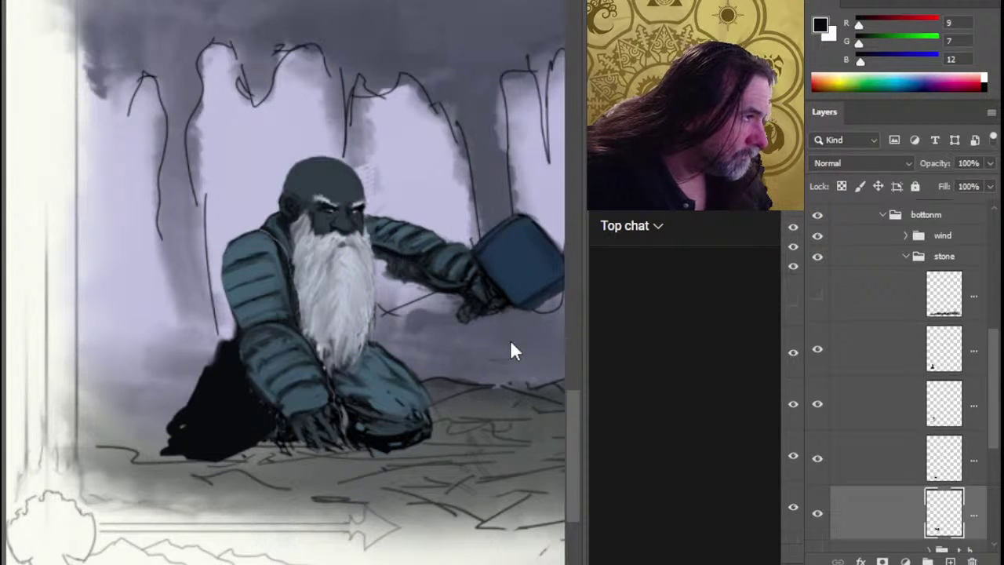
left_click_drag(503, 367, 507, 375)
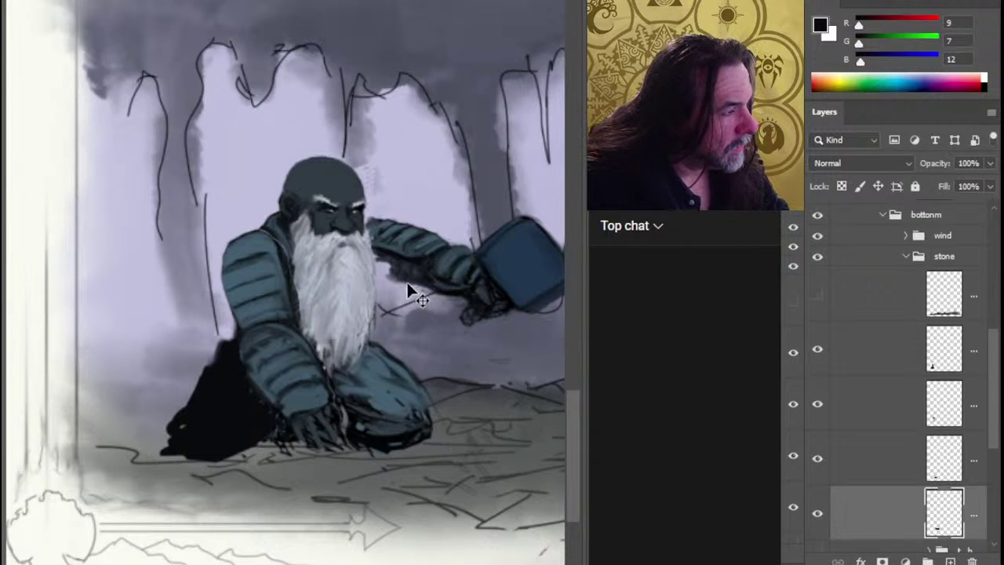
key("b")
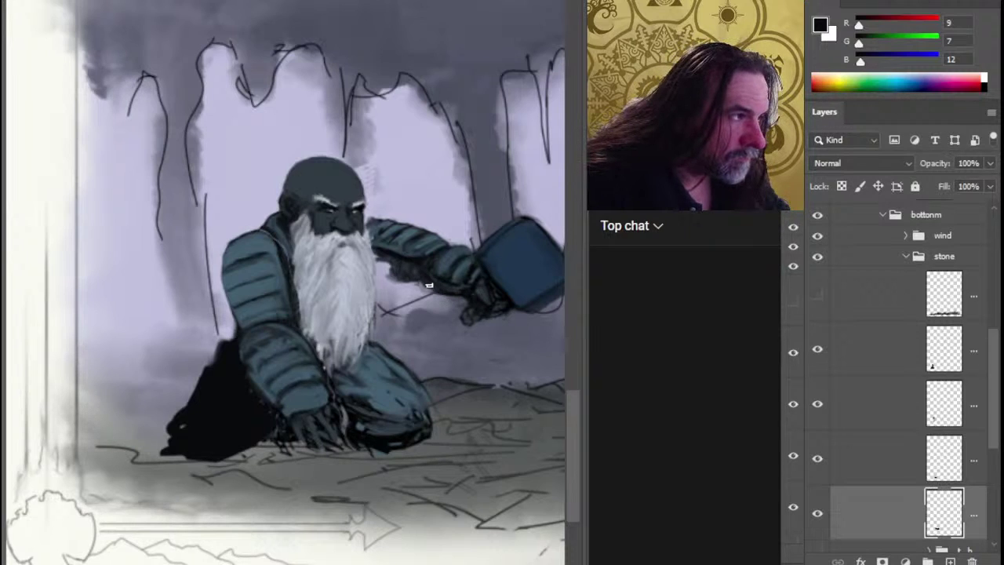
Sample dark and blue-grey tones from the arm, swap colours, and nudge the hammer arm up.
left_click(480, 297, "alt")
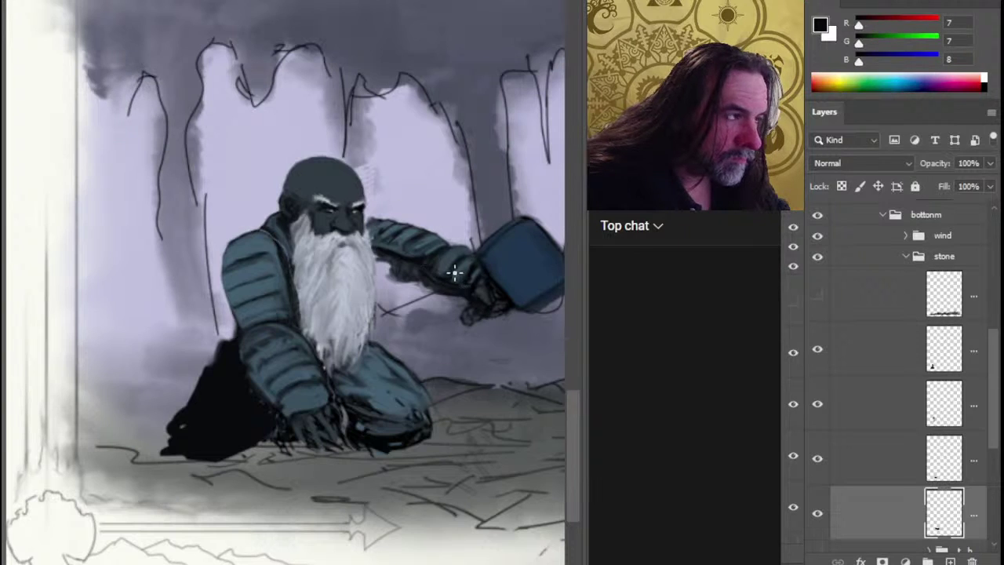
left_click(446, 264, "alt")
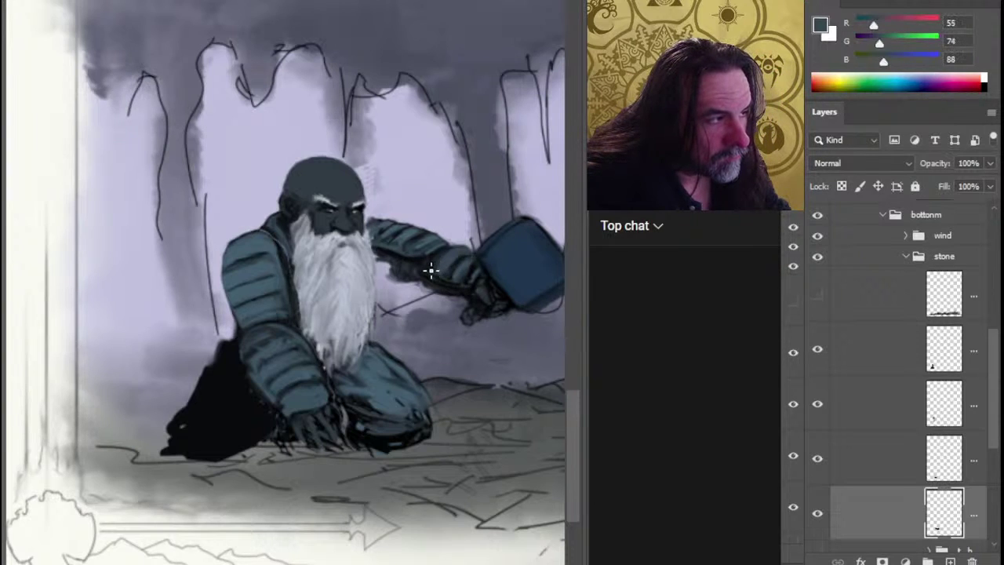
key("x")
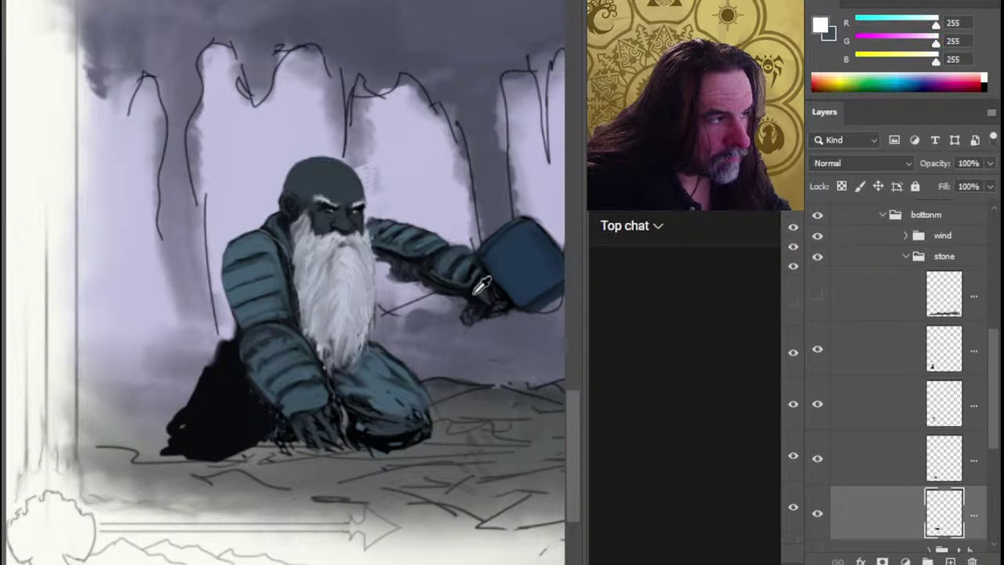
left_click(481, 292, "alt")
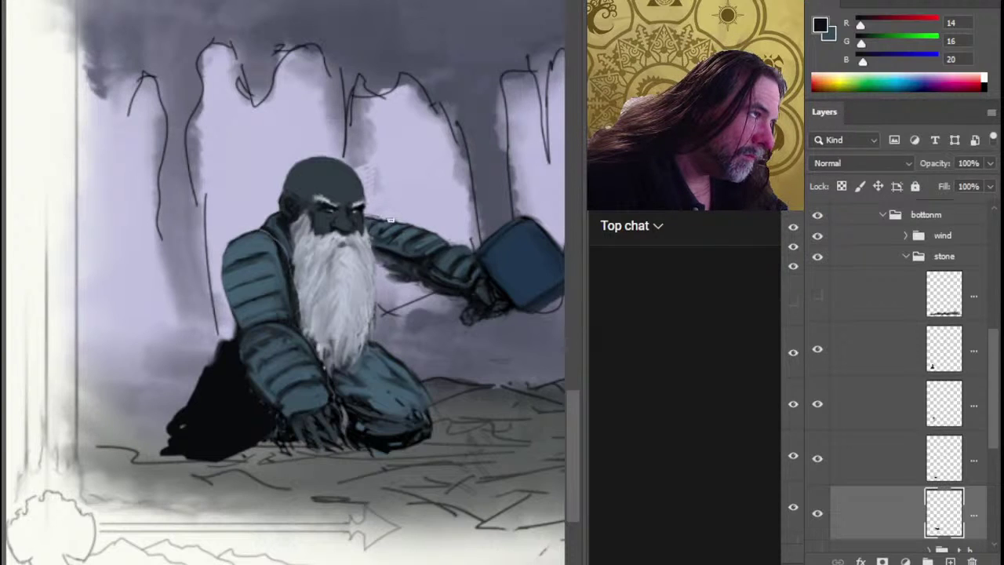
key("Up")
key("Up")
key("Up")
key("Up")
key("Up")
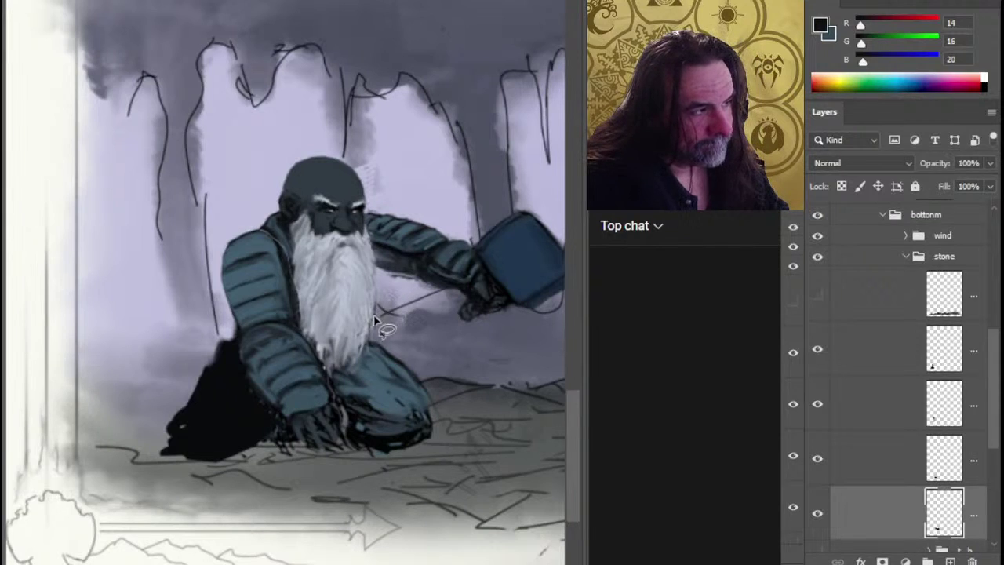
Resample progressively darker arm tones, ending on near-black 11, 9, 14.
key("l")
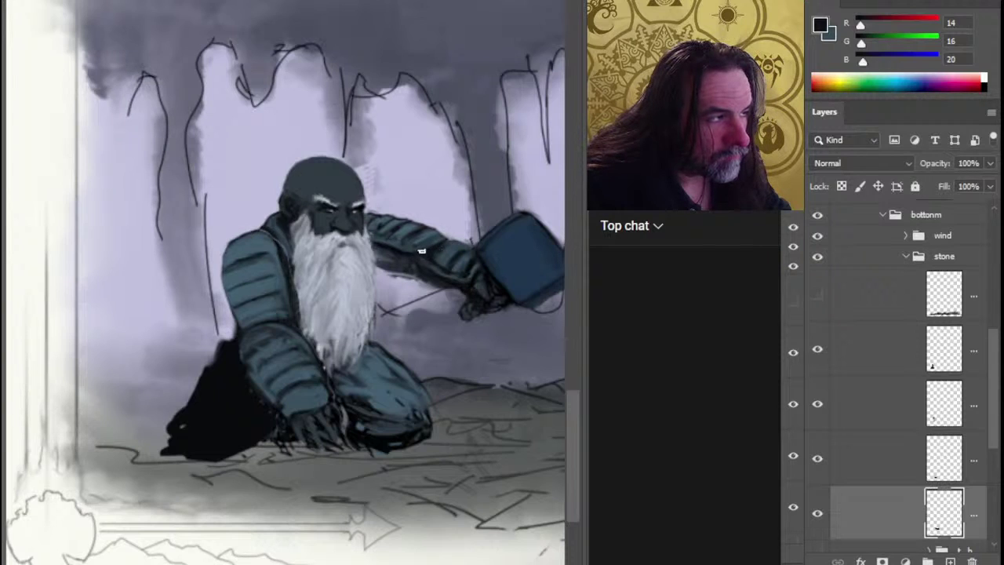
key("b")
left_click(438, 243, "alt")
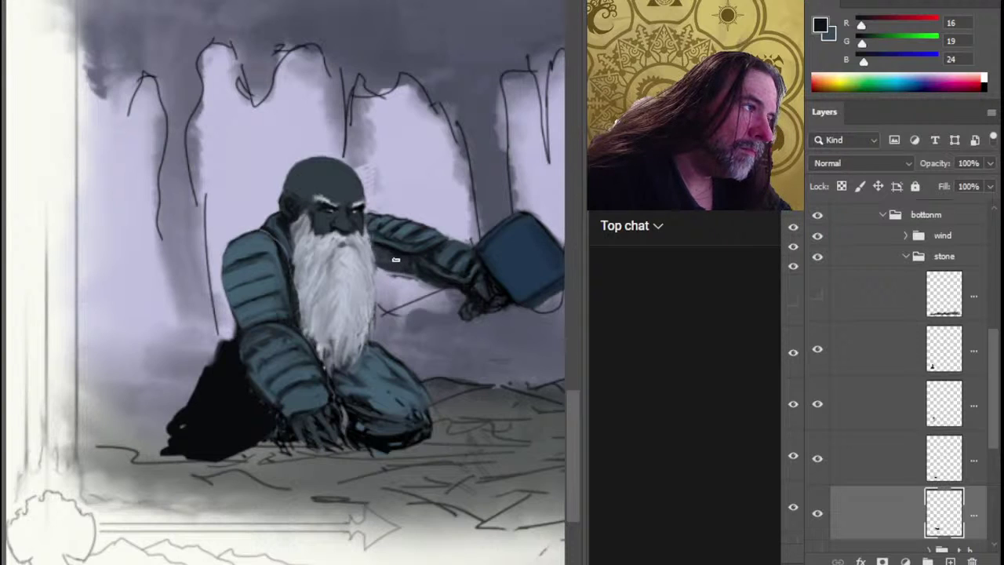
left_click(423, 256, "alt")
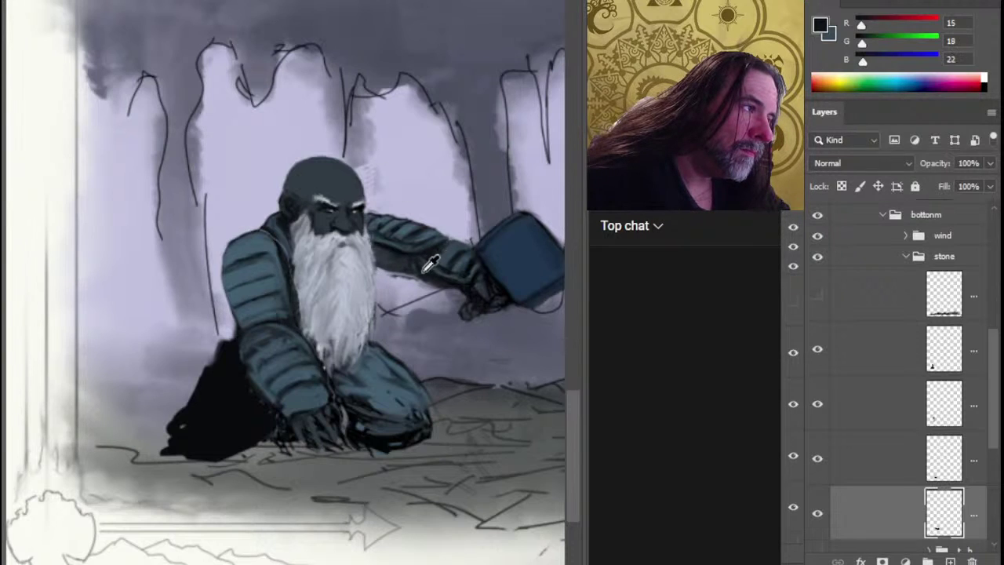
left_click(391, 248, "alt")
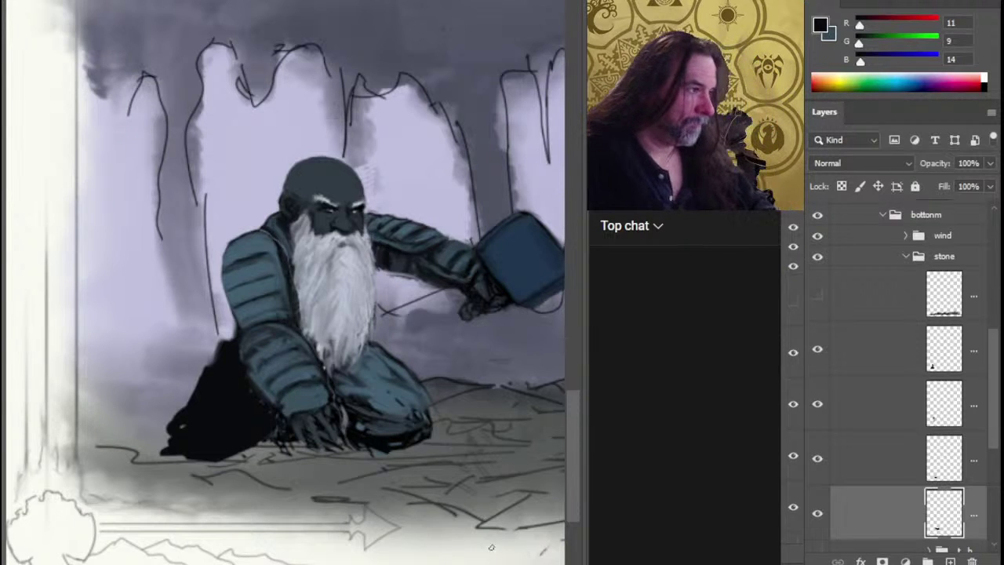
Zoom in and tilt the dwarf's selected head and beard slightly counter-clockwise.
scroll(384, 443, "down", 3)
left_click_drag(497, 460, 440, 381)
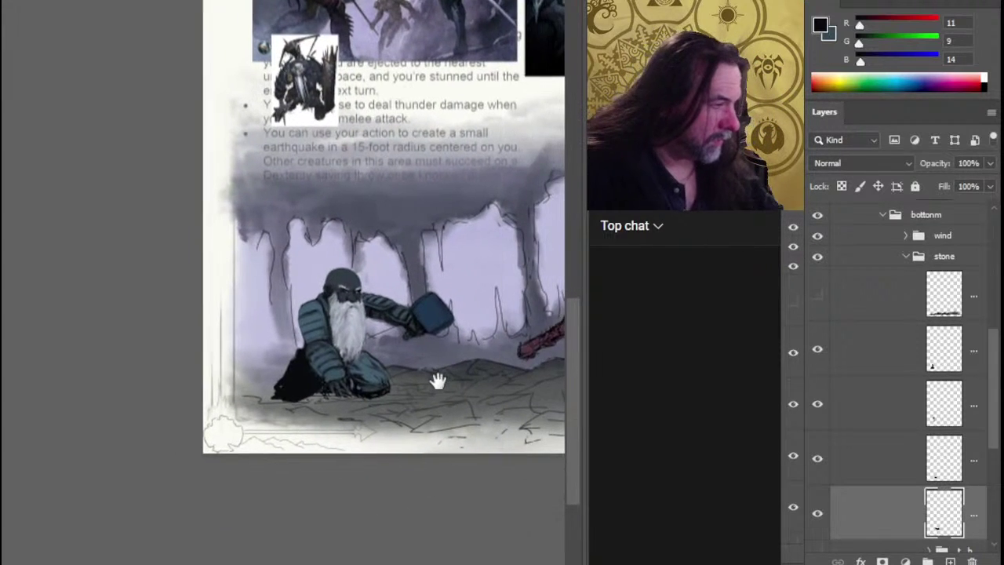
left_click(398, 371)
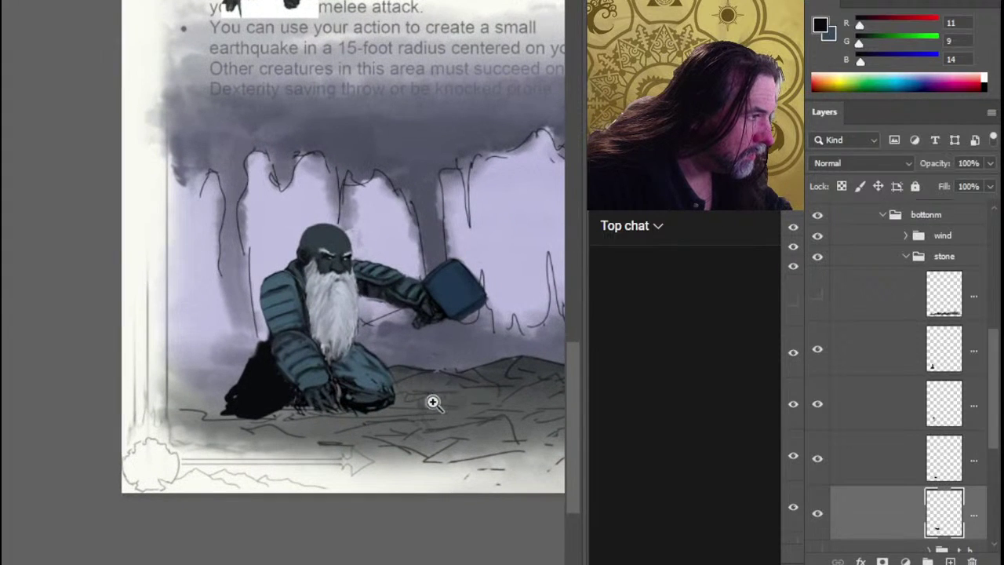
mouse_move(374, 296)
left_mouse_down()
mouse_move(316, 261)
mouse_move(380, 315)
mouse_move(402, 270)
mouse_move(369, 330)
left_mouse_up()
key("ctrl+t")
left_click_drag(455, 368, 474, 365)
key("Return")
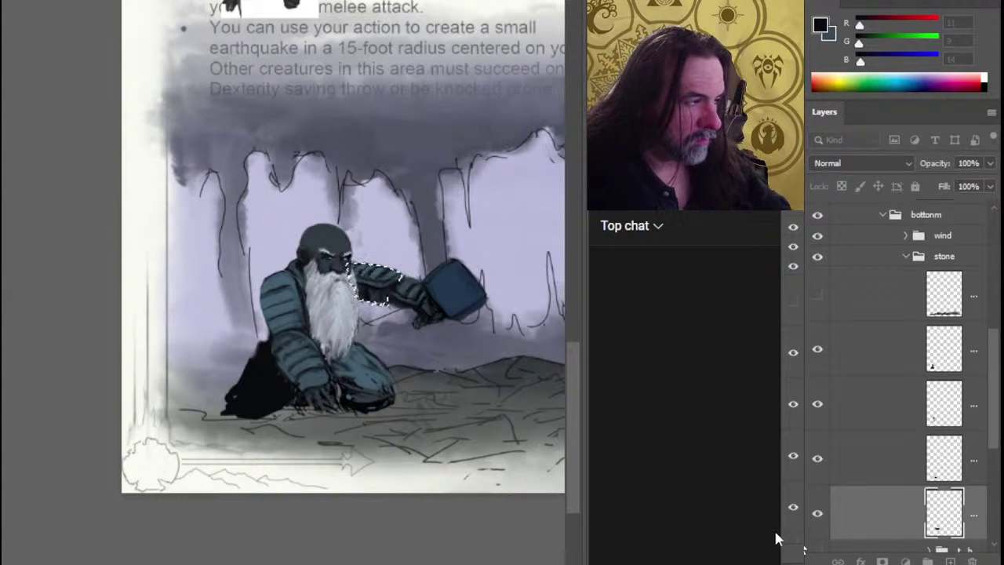
key("ctrl+d")
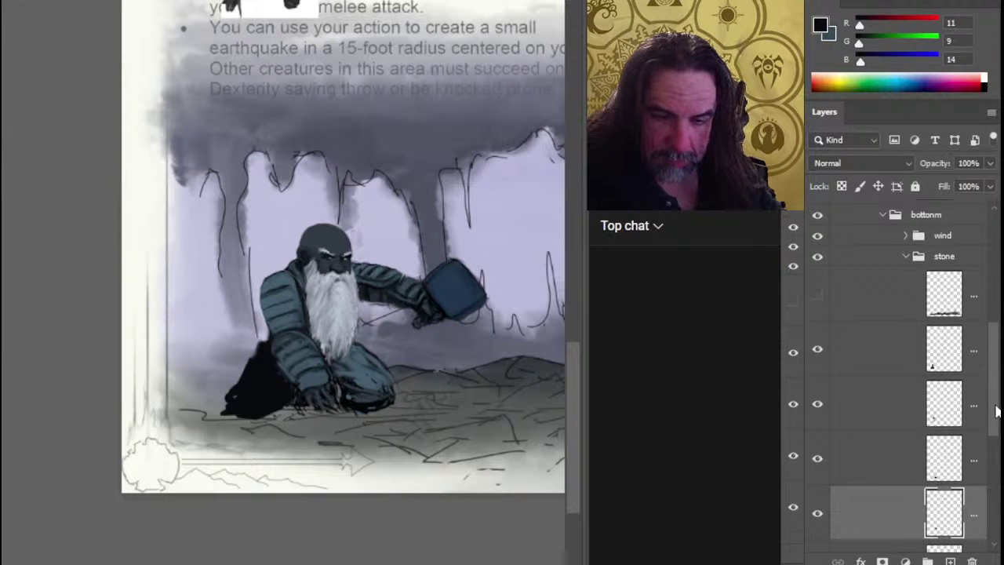
Reorder the layers and nudge the arm and hammer down and back up.
left_click_drag(998, 412, 994, 454)
left_click_drag(897, 493, 889, 441)
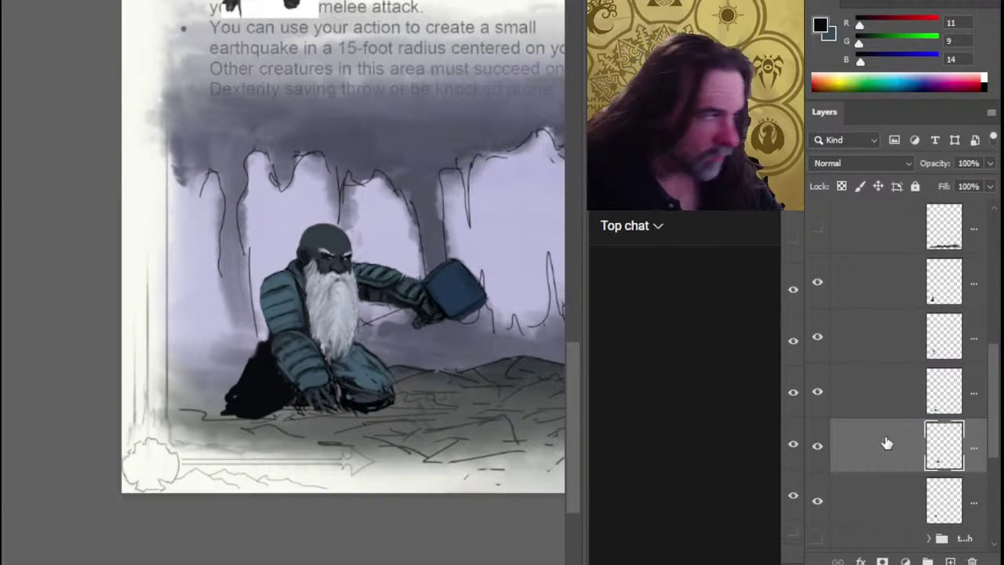
key("Down")
key("Down")
key("Down")
key("Down")
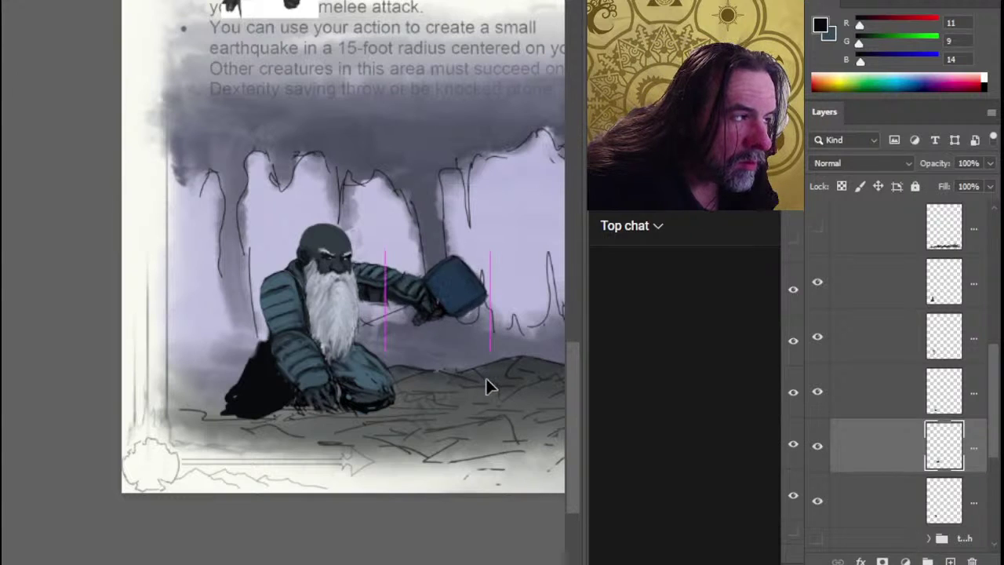
key("Down")
key("Down")
key("Down")
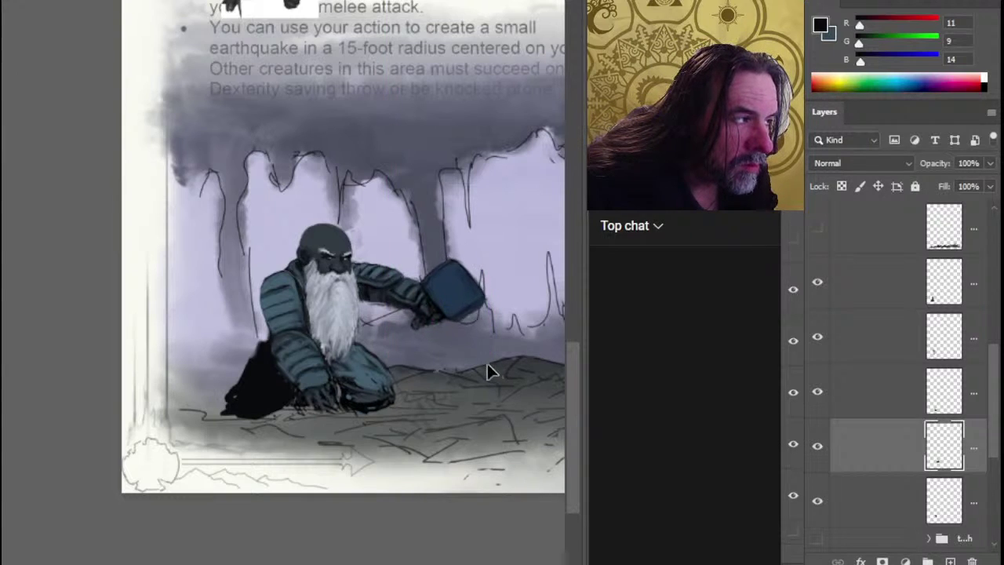
key("Up")
key("Up")
key("Up")
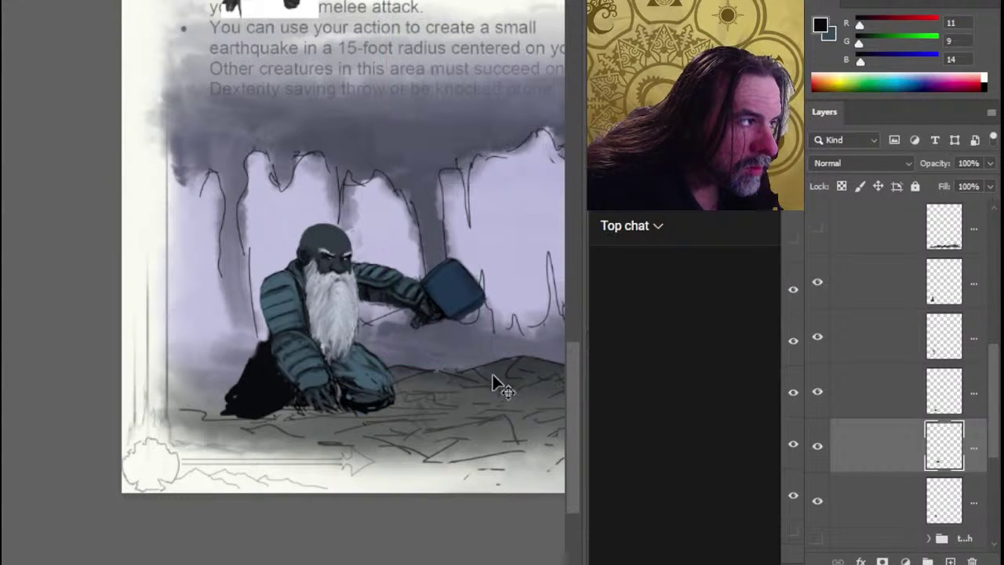
Enlarge and slightly tilt the hammer arm, then nudge it right into place.
right_click(428, 353)
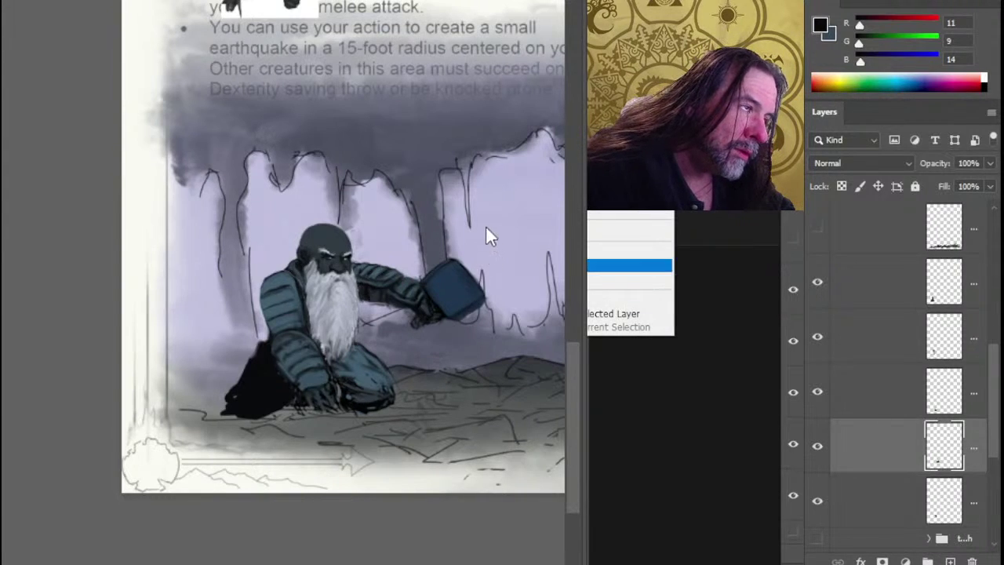
left_click(497, 185)
left_click_drag(443, 255, 465, 257)
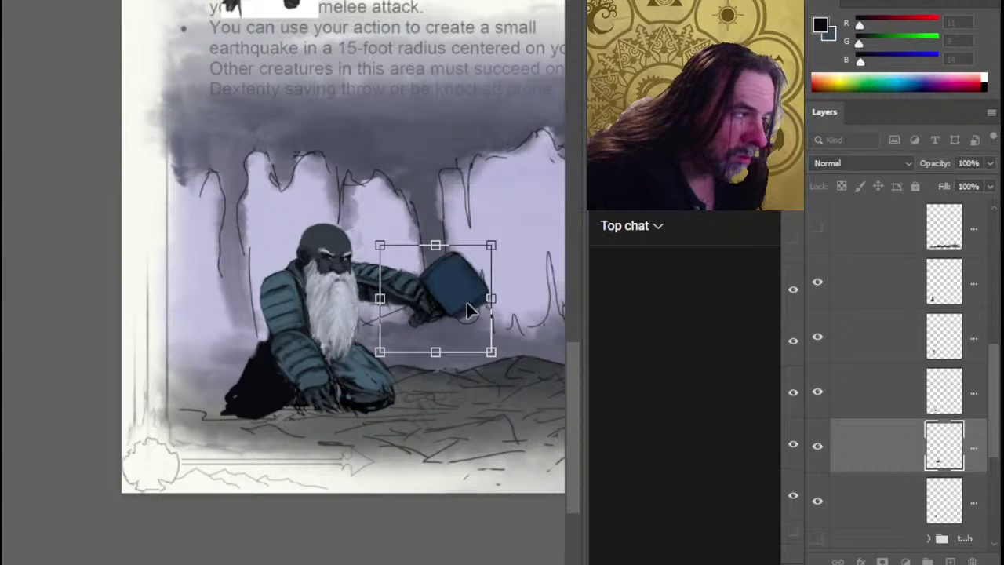
key("Return")
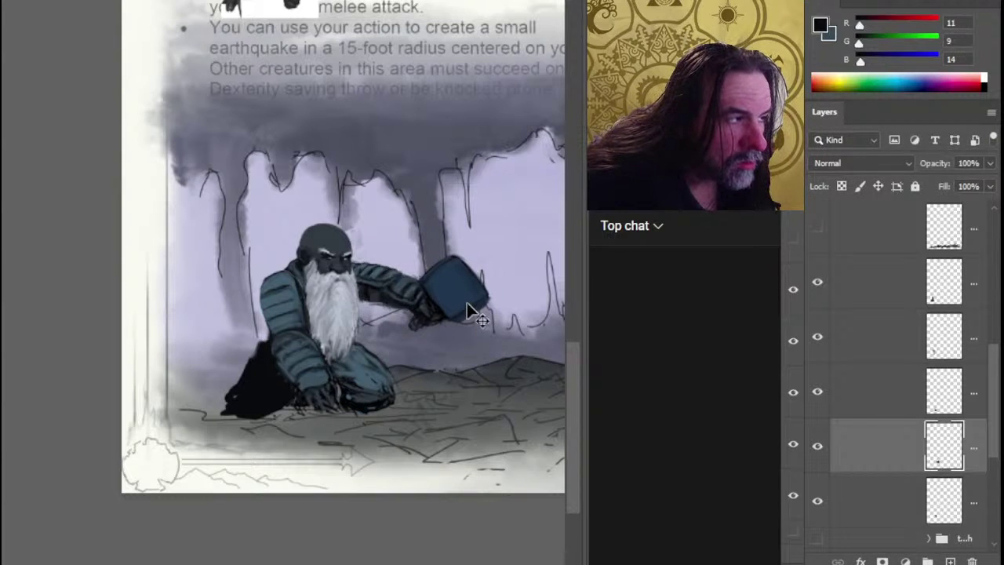
key("Right")
key("Right")
key("Right")
key("Right")
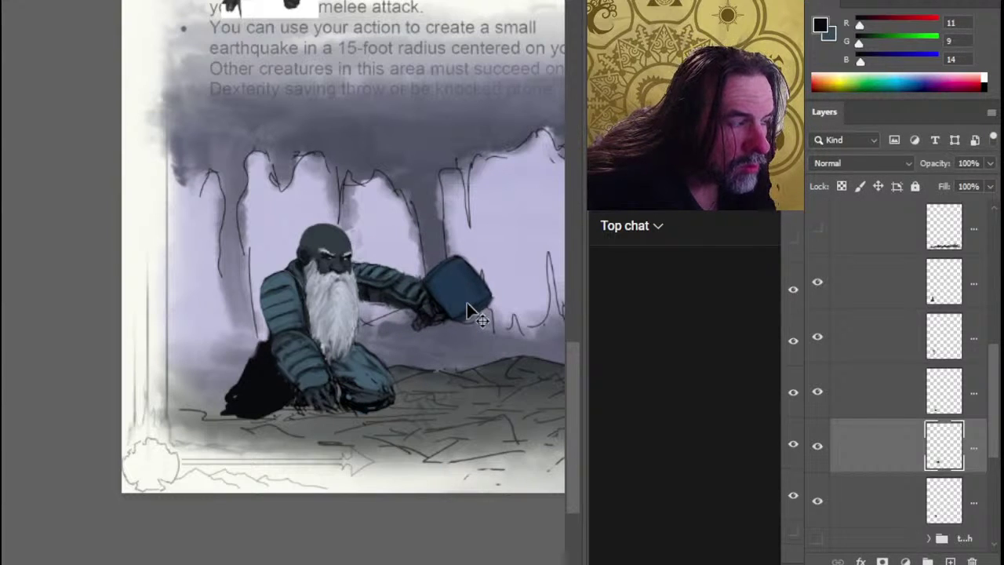
key("Down")
key("Down")
key("Down")
key("Down")
key("Down")
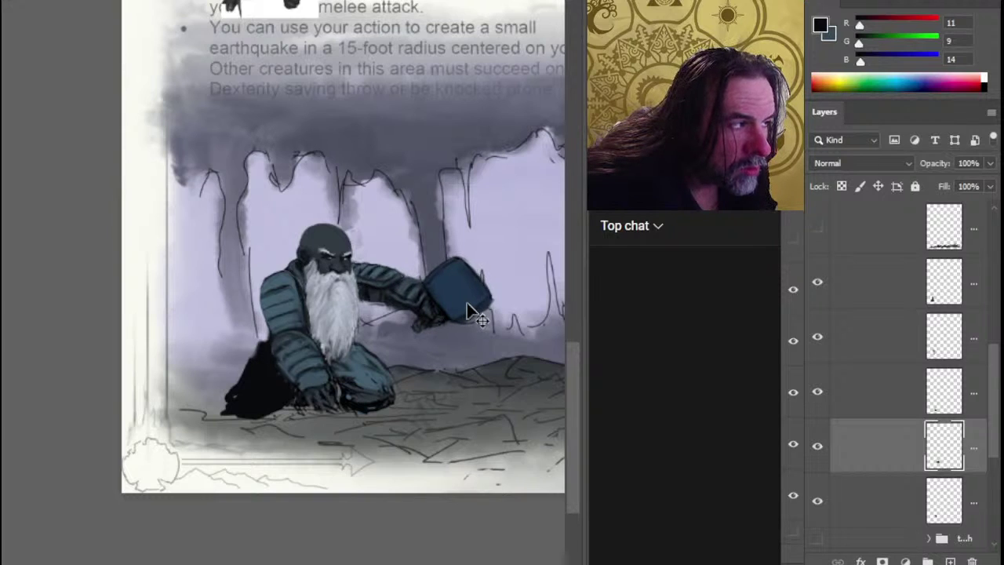
key("Up")
key("Up")
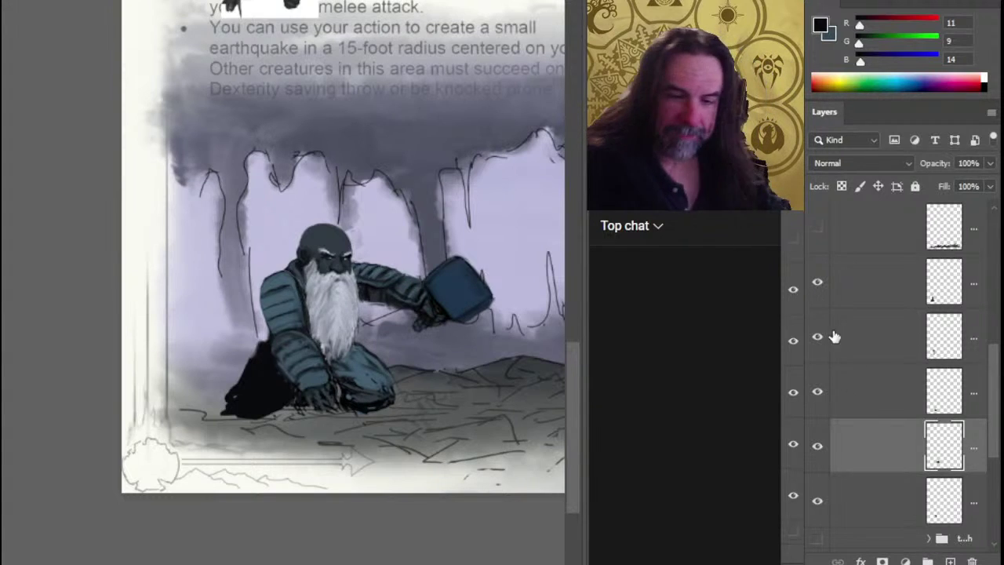
Toggle layer visibility to check contents, then merge the selected arm layer down.
left_click(817, 445)
left_click(817, 446)
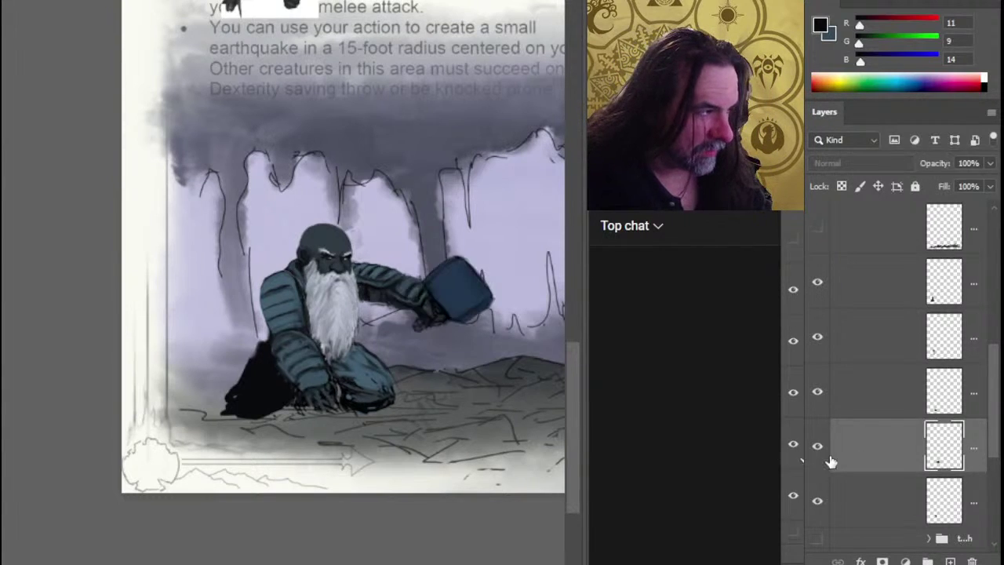
right_click(833, 451)
left_click(870, 405)
left_click(818, 391)
left_click(818, 392)
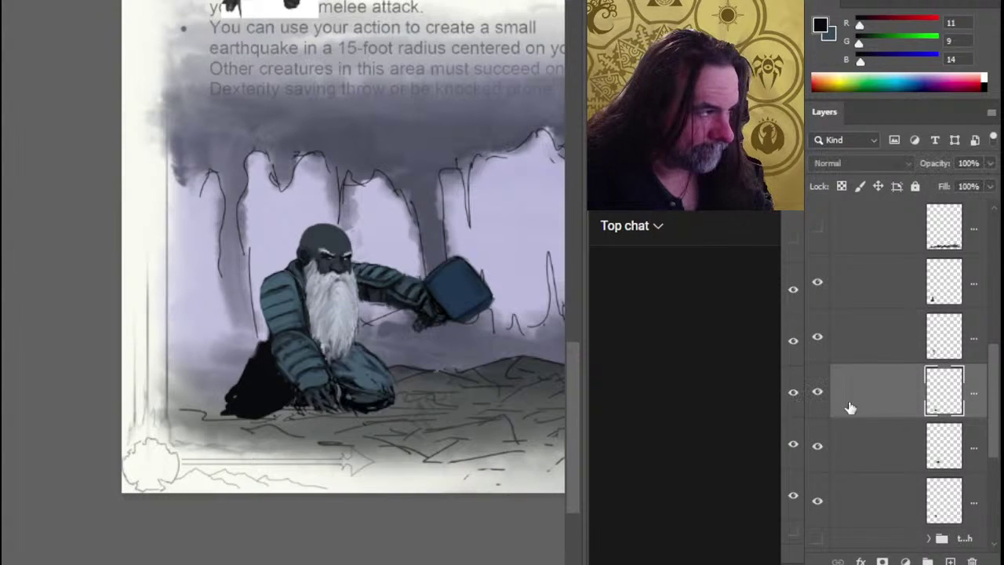
left_click(819, 501)
left_click(818, 501)
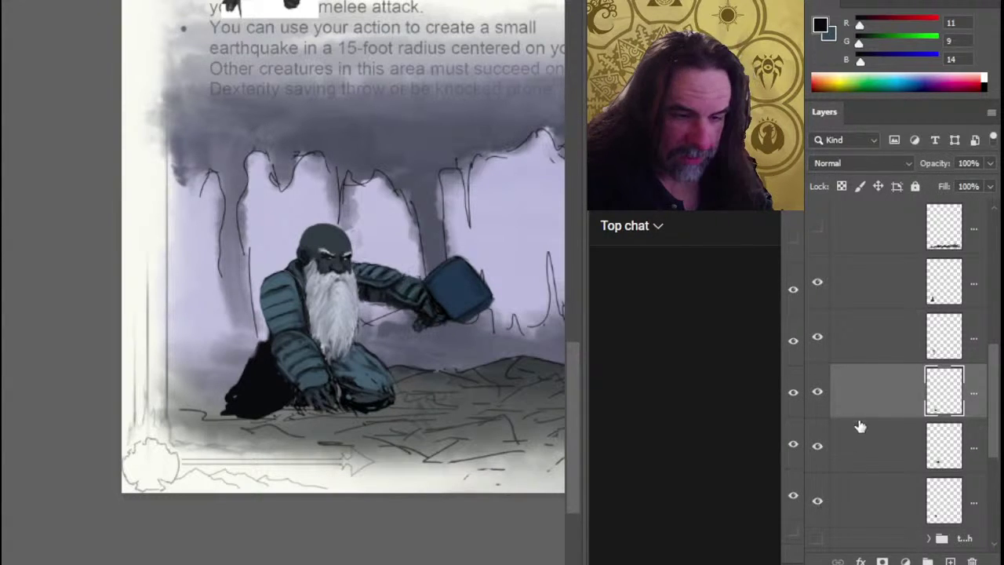
right_click(864, 392)
left_click(779, 463)
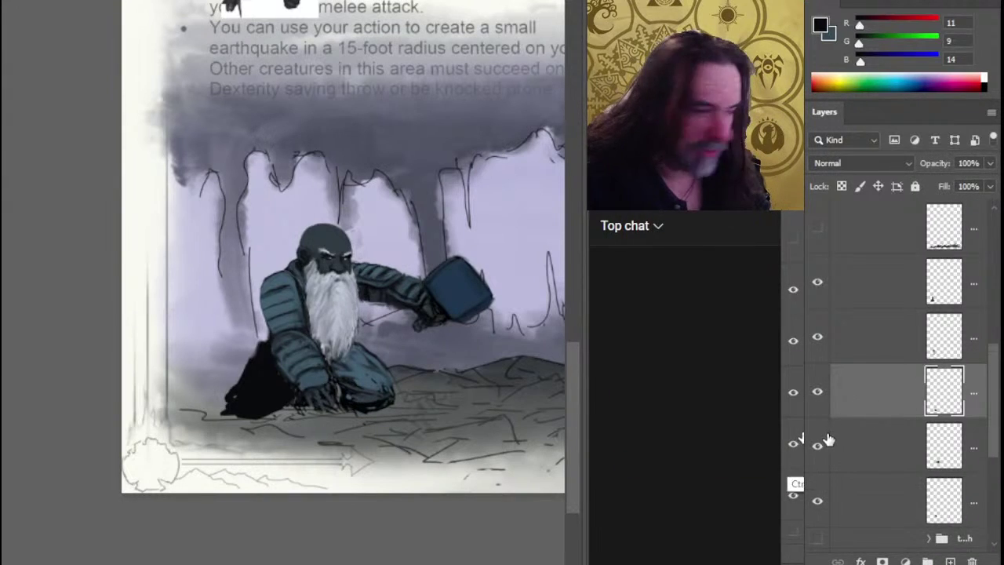
Check the remaining layers, merge the lower arm layer down again, and start Free Transform.
left_click(818, 343)
left_click(818, 343)
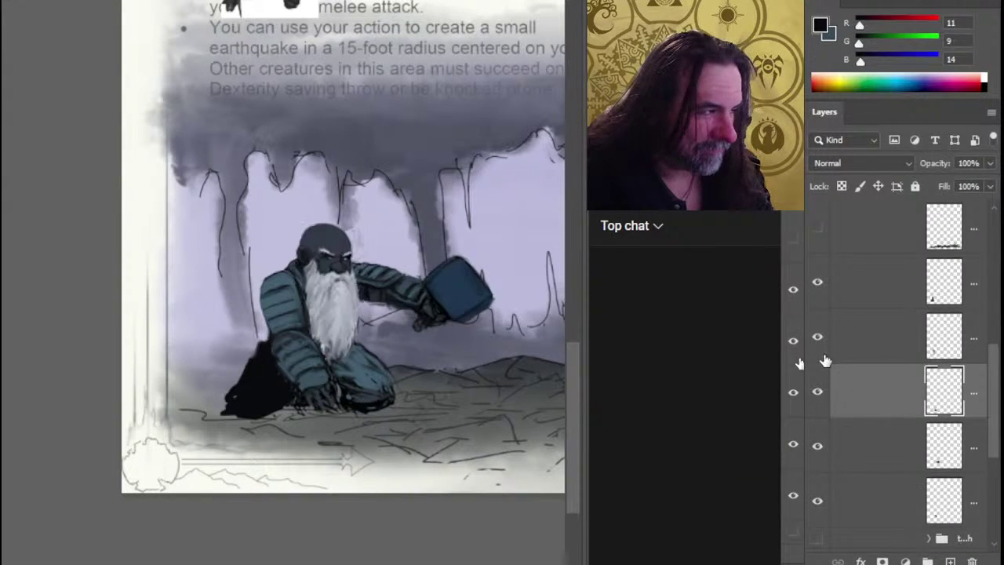
left_click(817, 500)
left_click(818, 500)
left_click(817, 458)
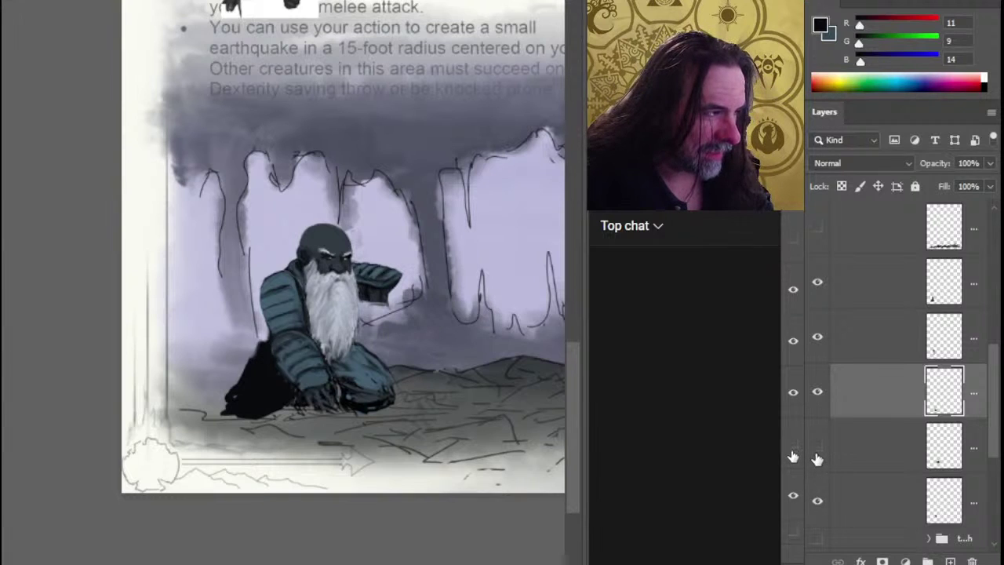
left_click(818, 458)
right_click(863, 455)
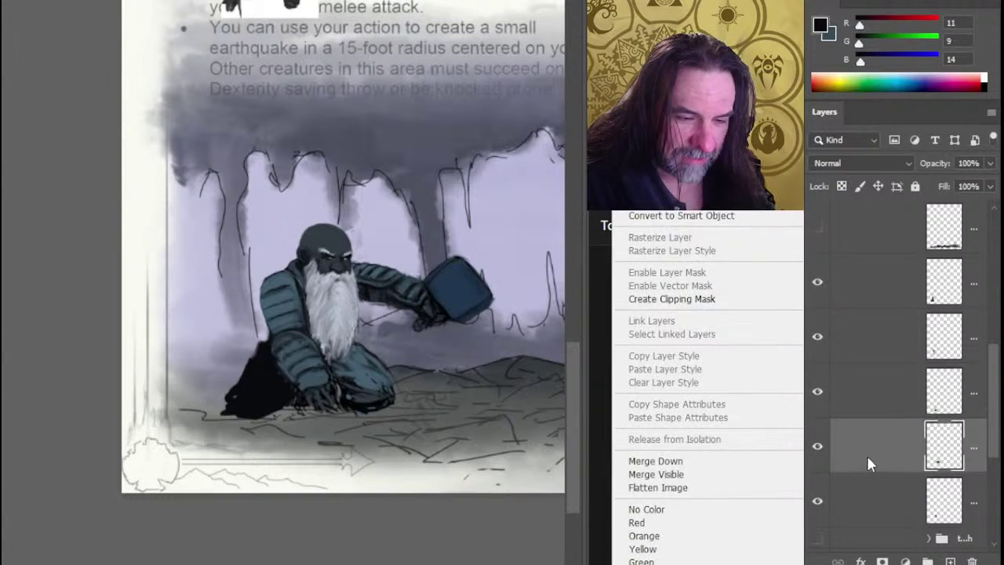
left_click(758, 462)
right_click(573, 253)
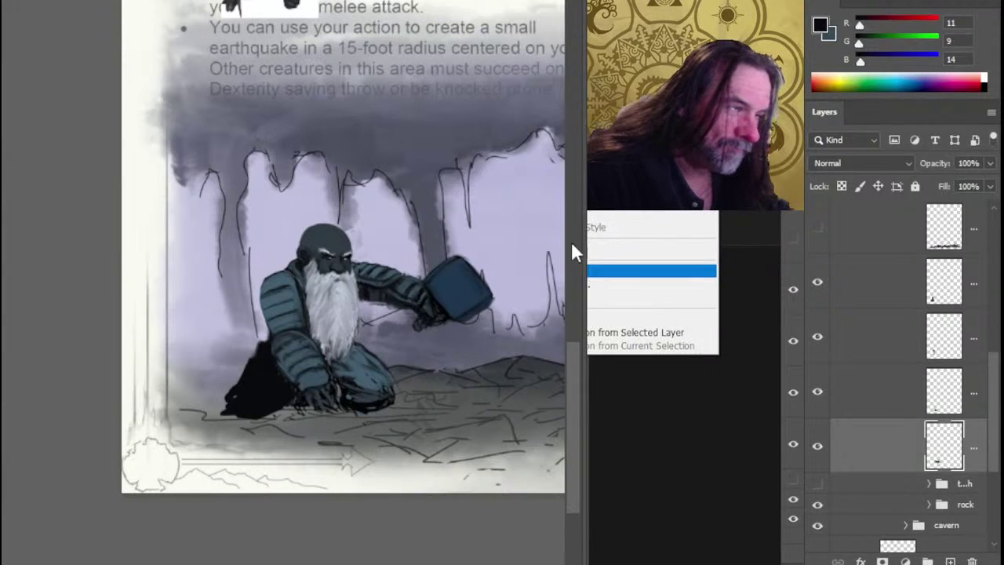
left_click(577, 250)
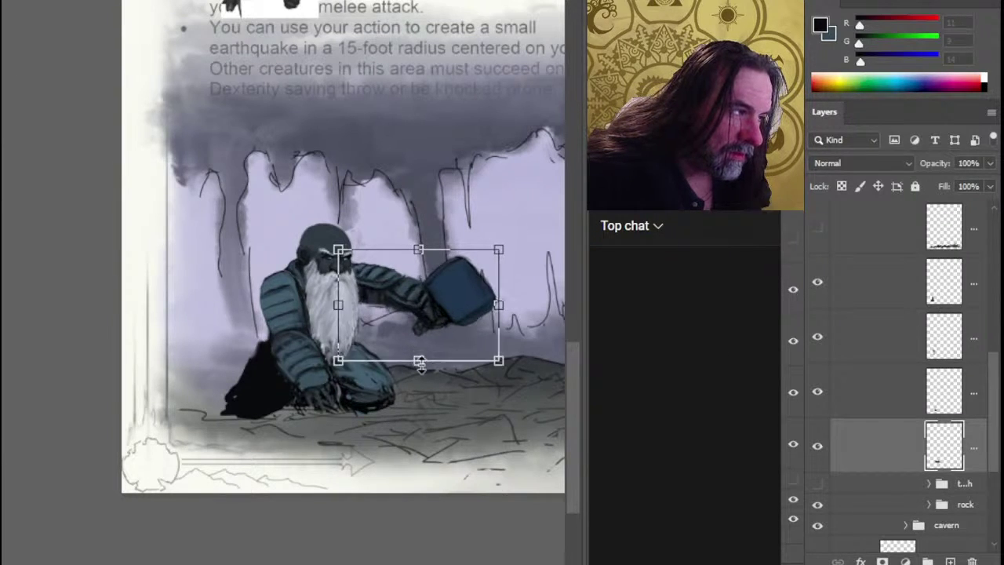
Move the hammer arm up and right and rotate it slightly clockwise.
left_click_drag(452, 323, 485, 308)
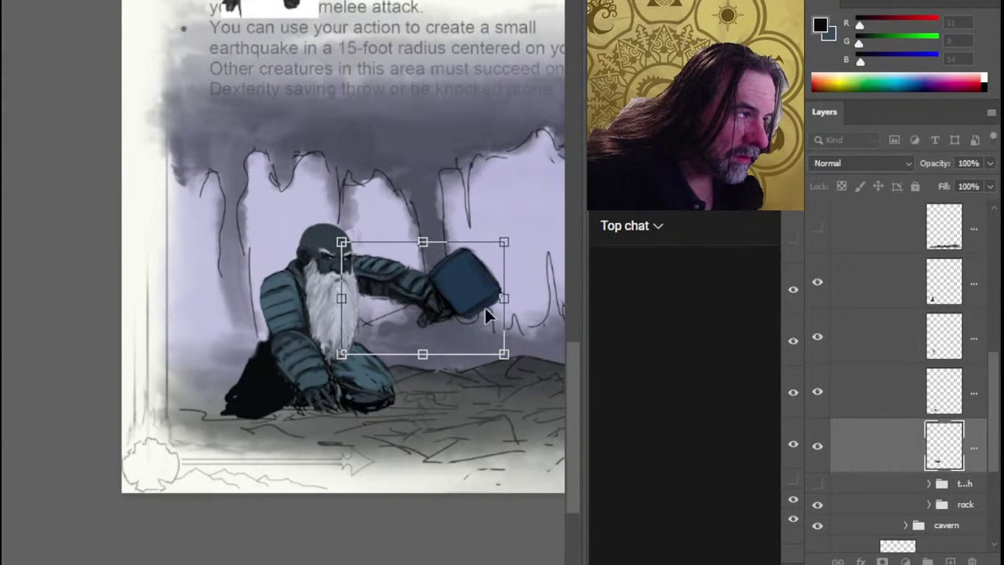
left_click_drag(496, 201, 482, 219)
left_click_drag(455, 304, 466, 324)
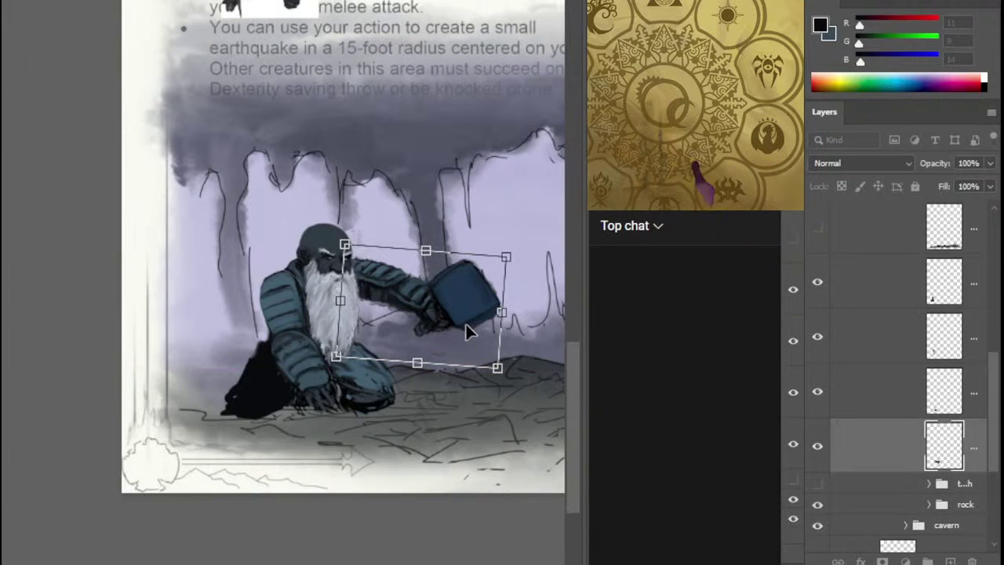
key("Return")
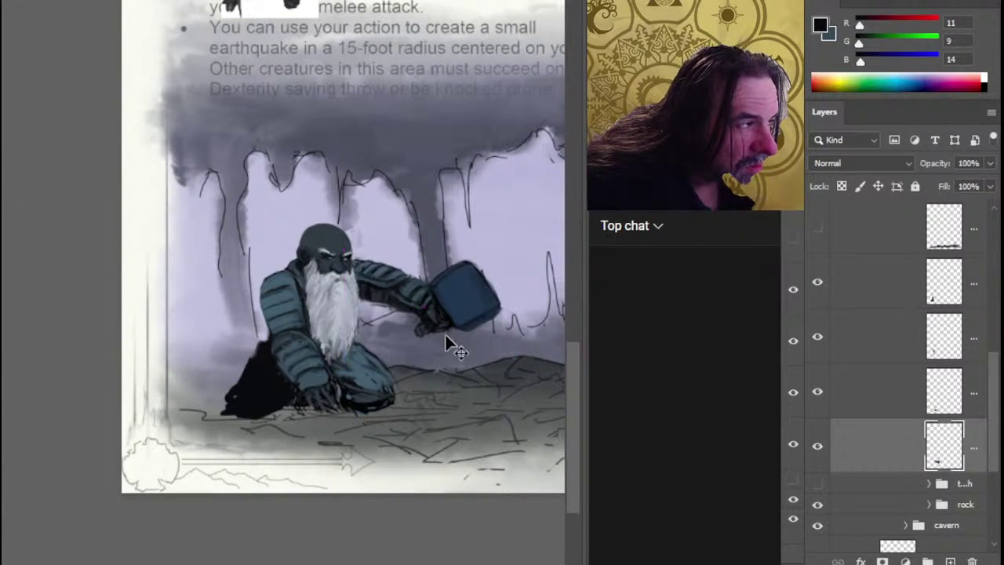
Fine-tune the arm and hammer position with small nudges, settling slightly higher.
left_click_drag(452, 342, 453, 346)
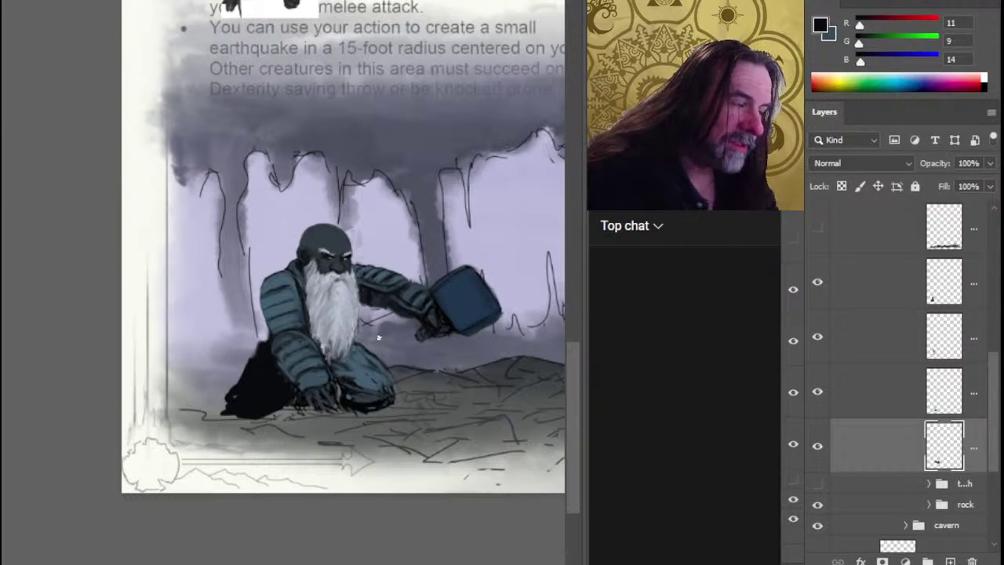
key("Left")
key("Up")
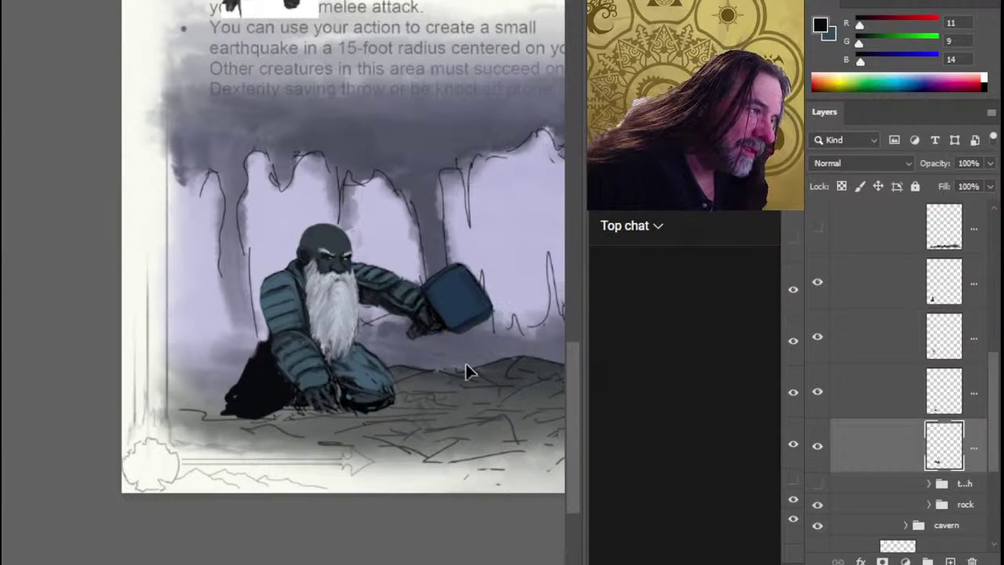
key("Left")
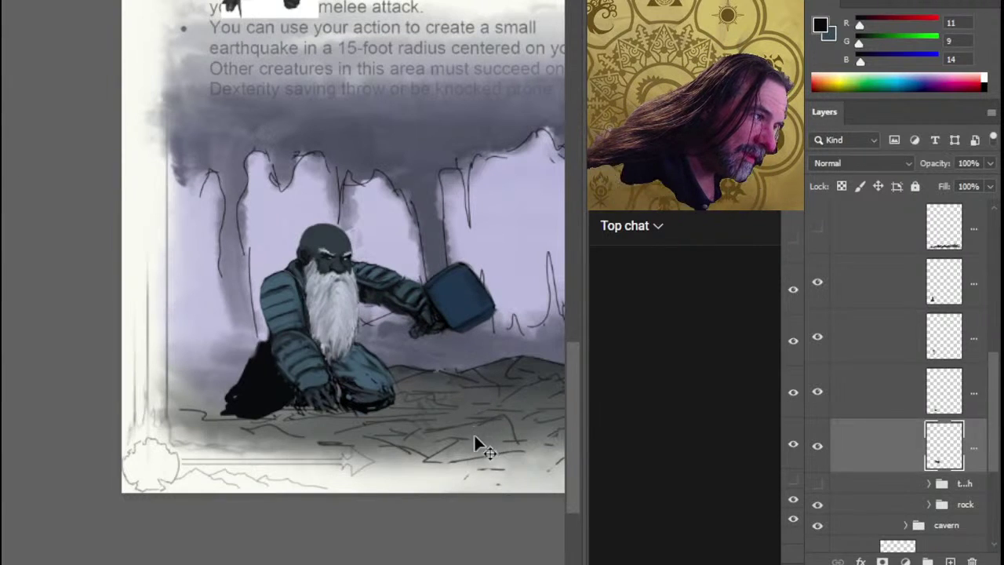
key("Right")
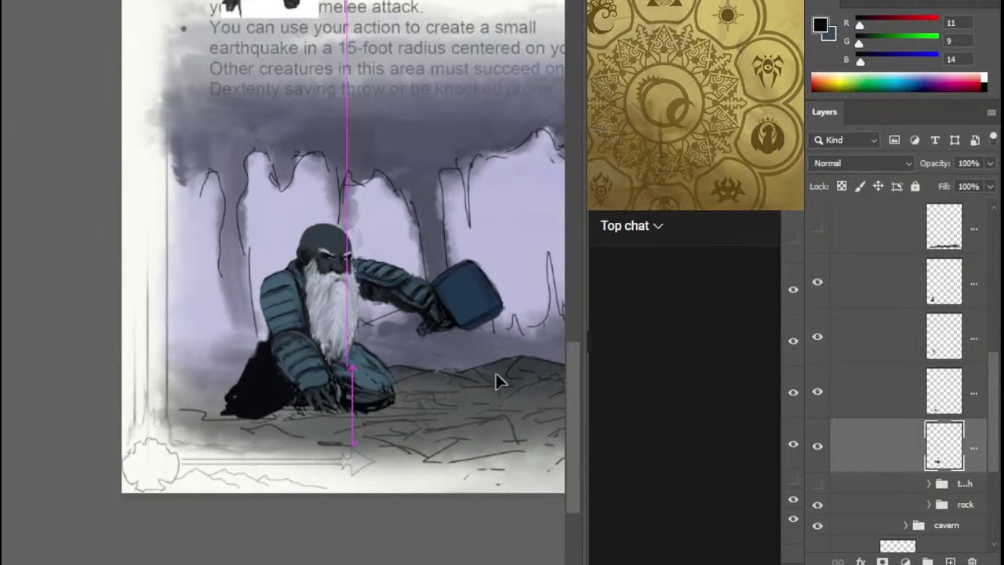
key("Up")
key("Up")
key("Right")
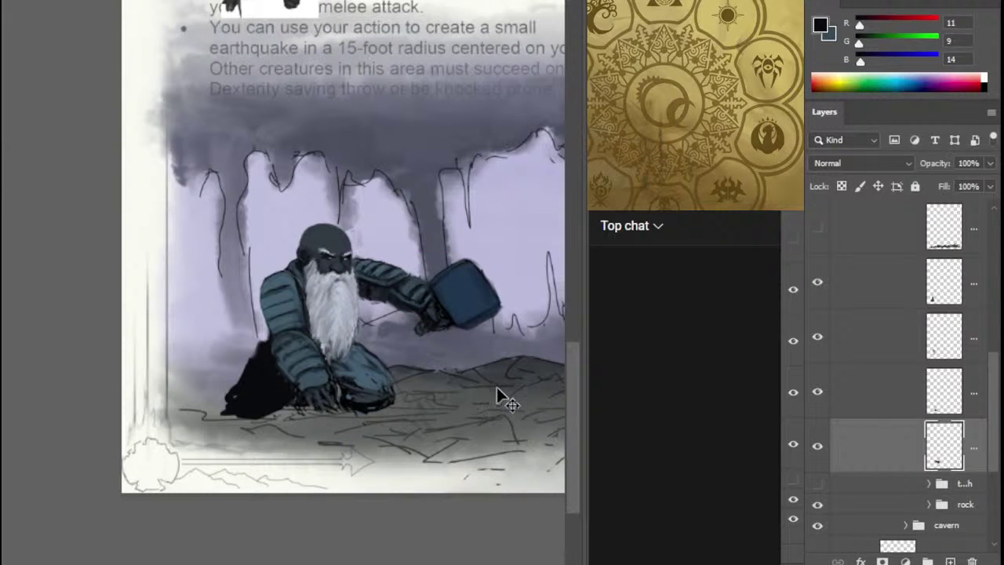
key("Left")
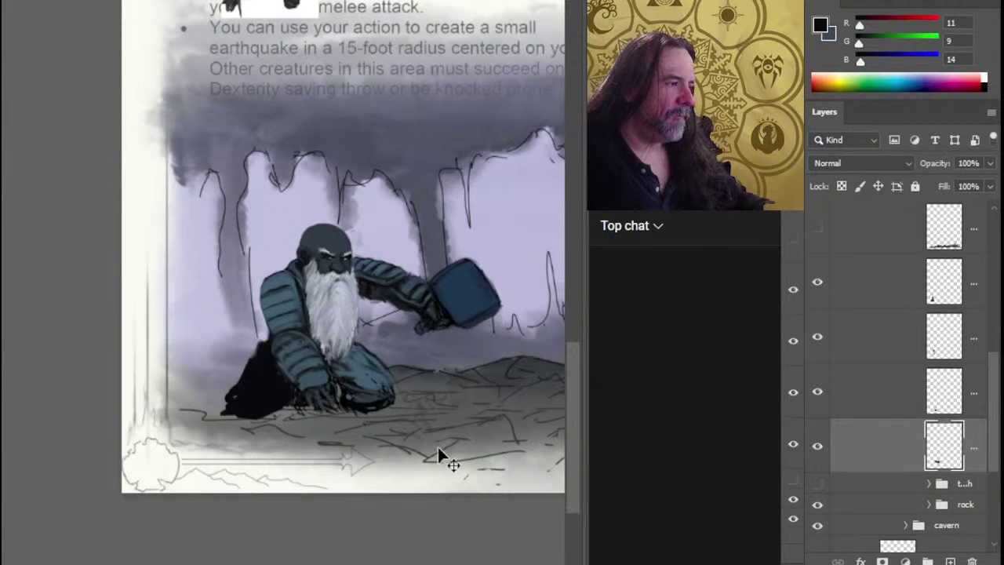
On the second layer, sample near-black 12, 11, 15 and shade the dwarf's left shoulder edge.
left_click(820, 284)
left_click(820, 284)
left_click(852, 293)
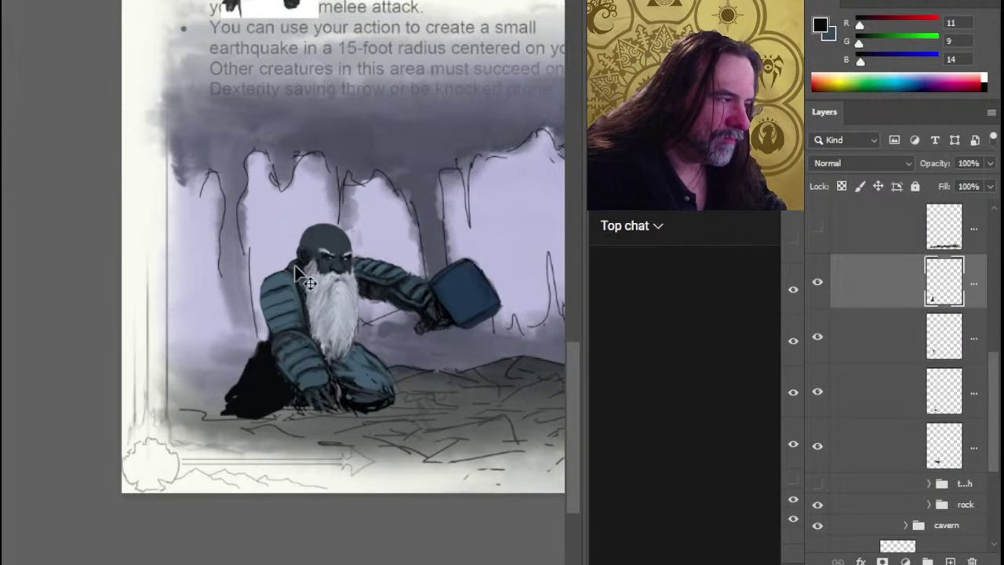
left_click(369, 289, "alt")
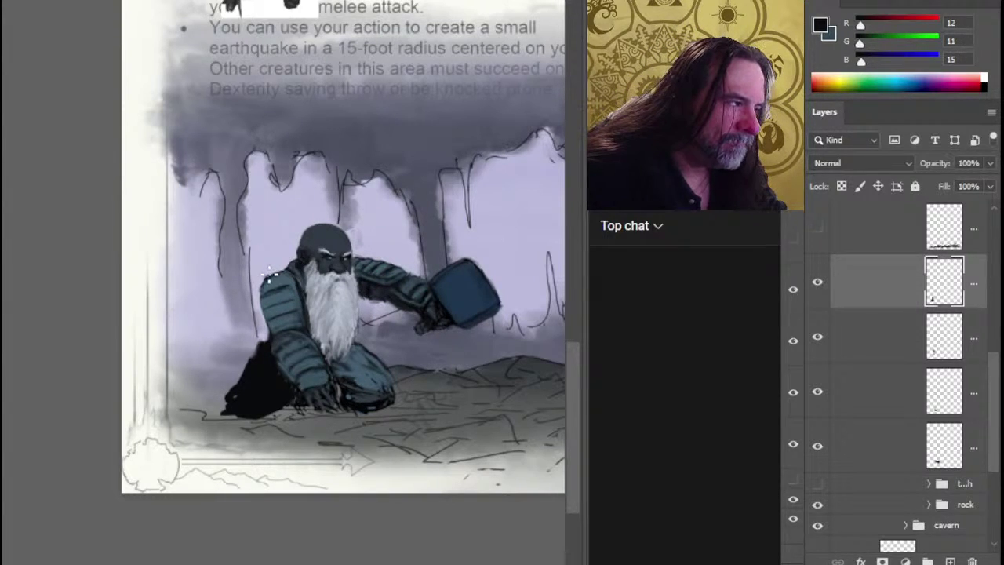
mouse_move(268, 272)
left_mouse_down()
mouse_move(266, 329)
mouse_move(265, 311)
left_mouse_up()
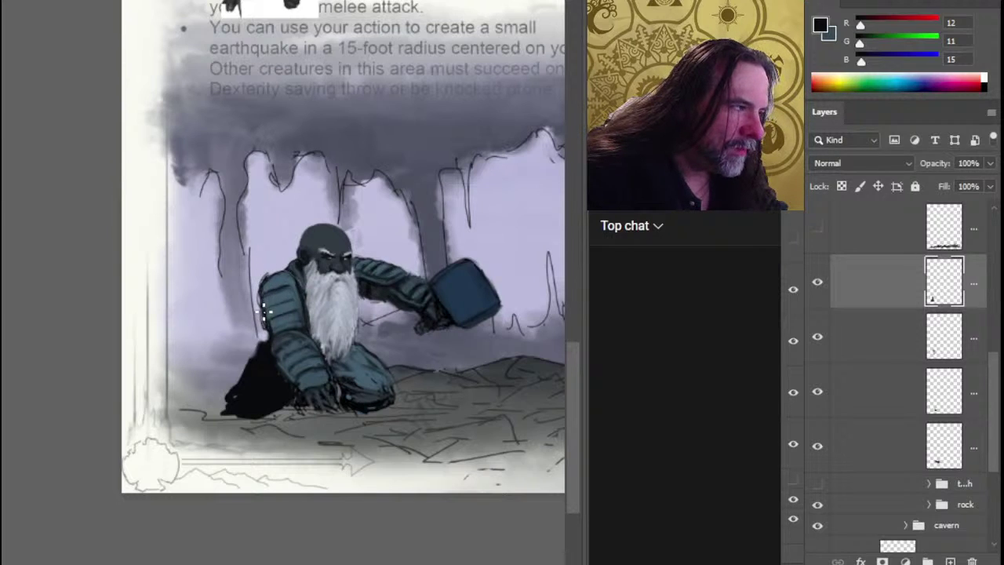
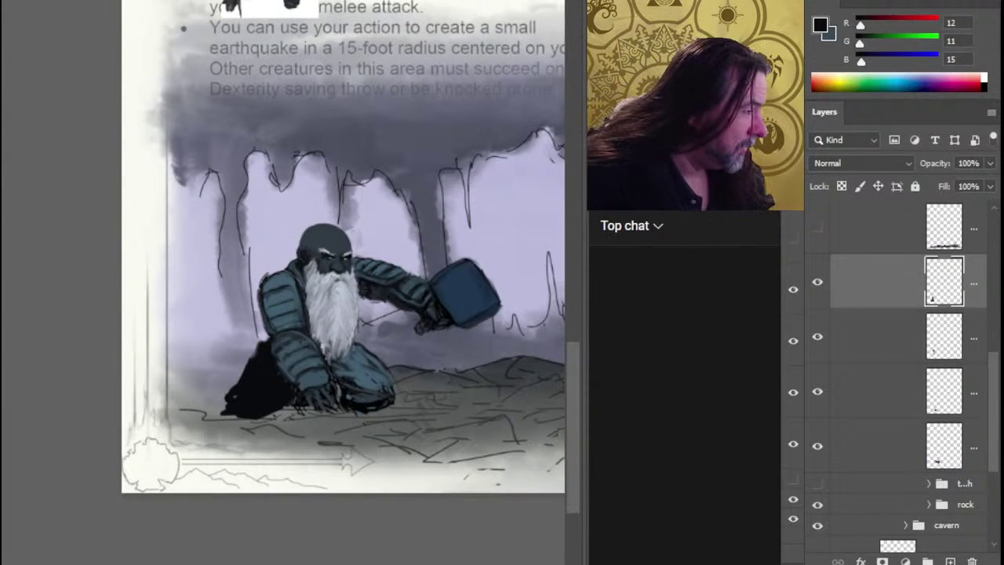
Sample the near-black shadow and the armour blue-grey, leaving near-black as the painting colour.
left_click(277, 388)
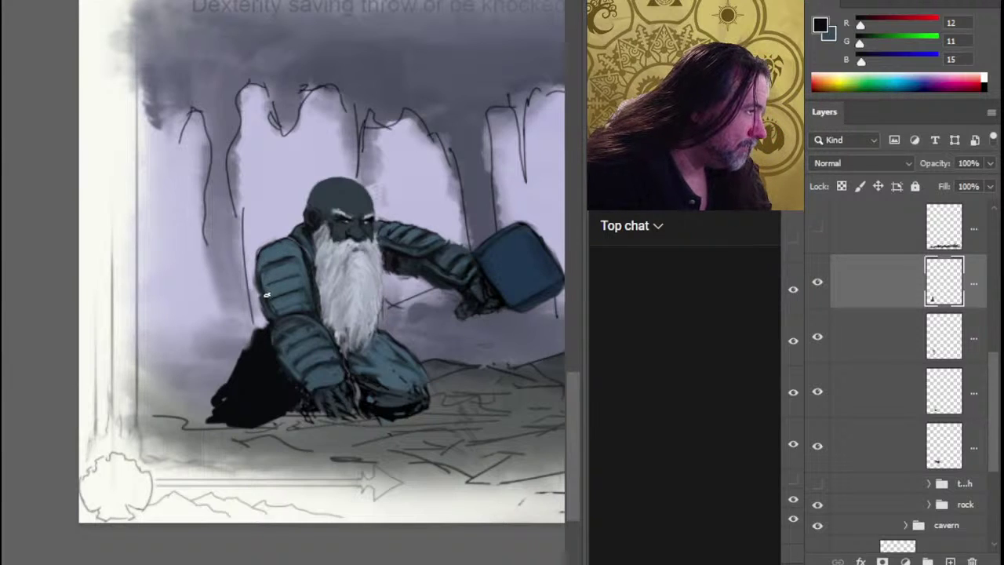
left_click(302, 251, "alt")
left_click(298, 247, "alt")
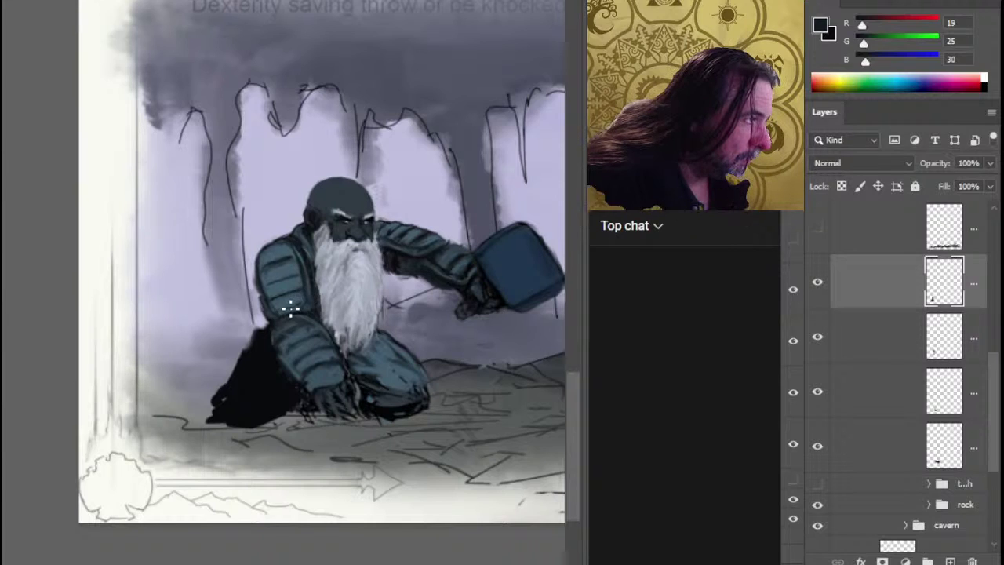
left_click(261, 379, "alt")
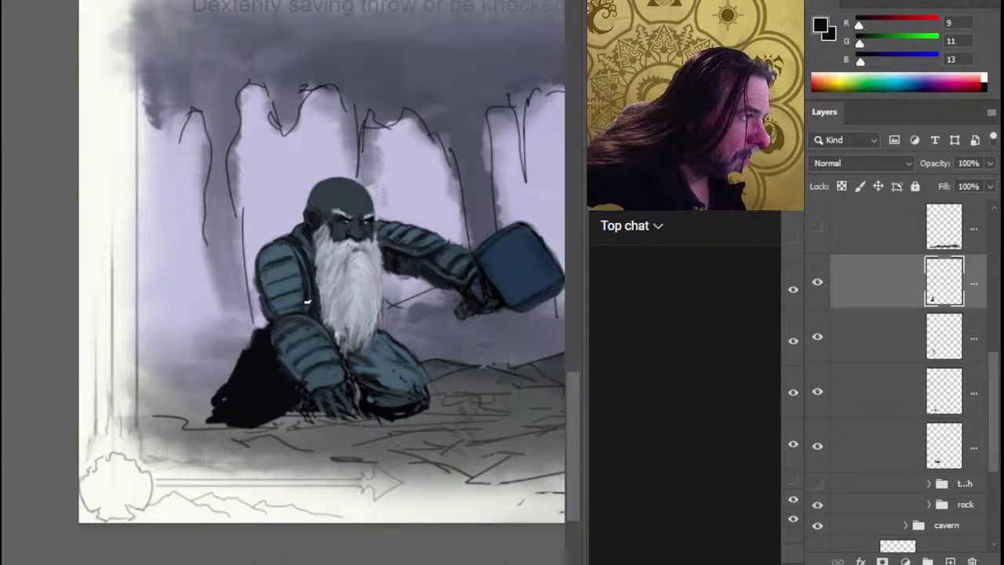
left_click(302, 297, "alt")
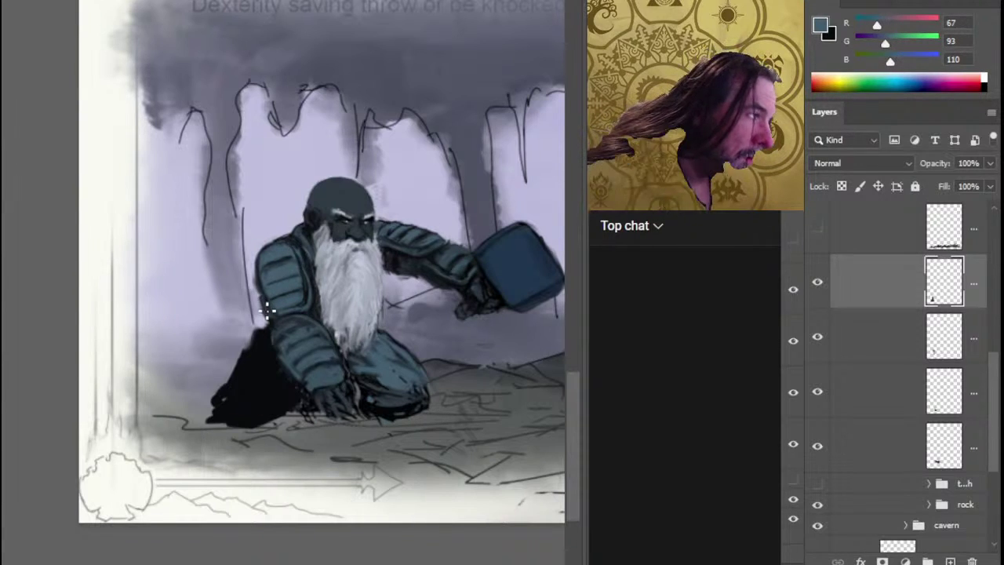
key("x")
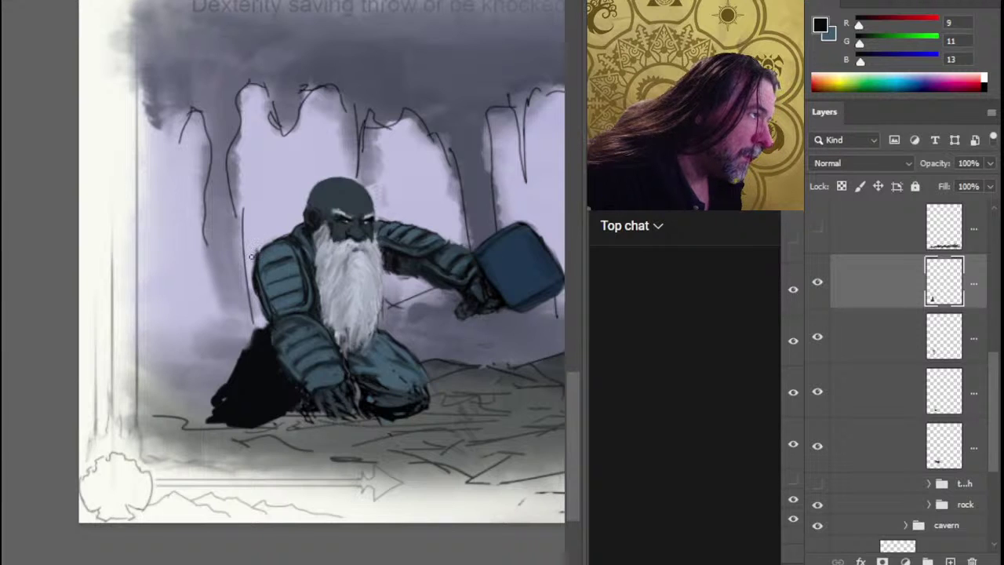
Paint near-black outline strokes along the upper and upper-left edges of the dwarf's shoulder pad.
scroll(303, 314, "up", 5)
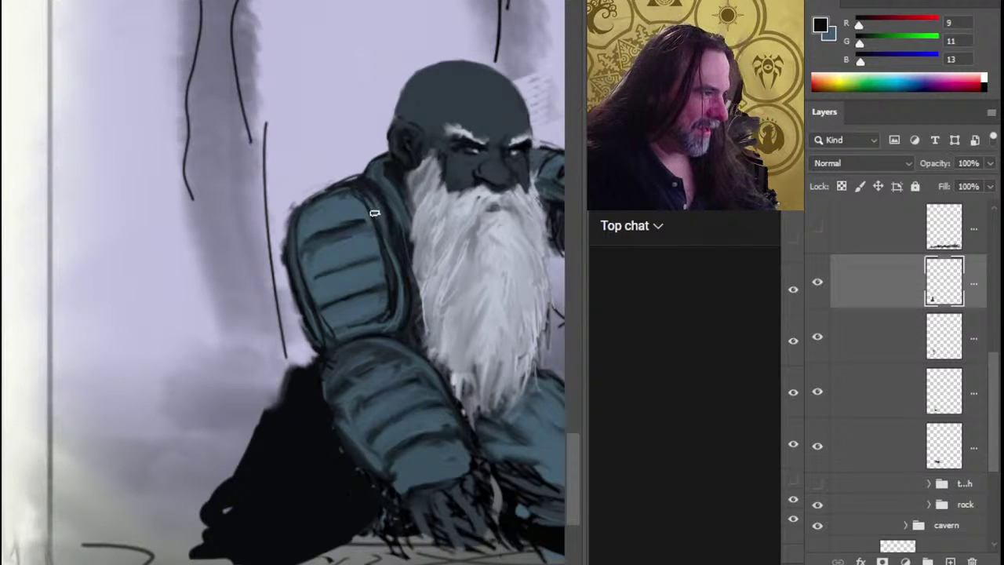
left_click_drag(391, 286, 373, 219)
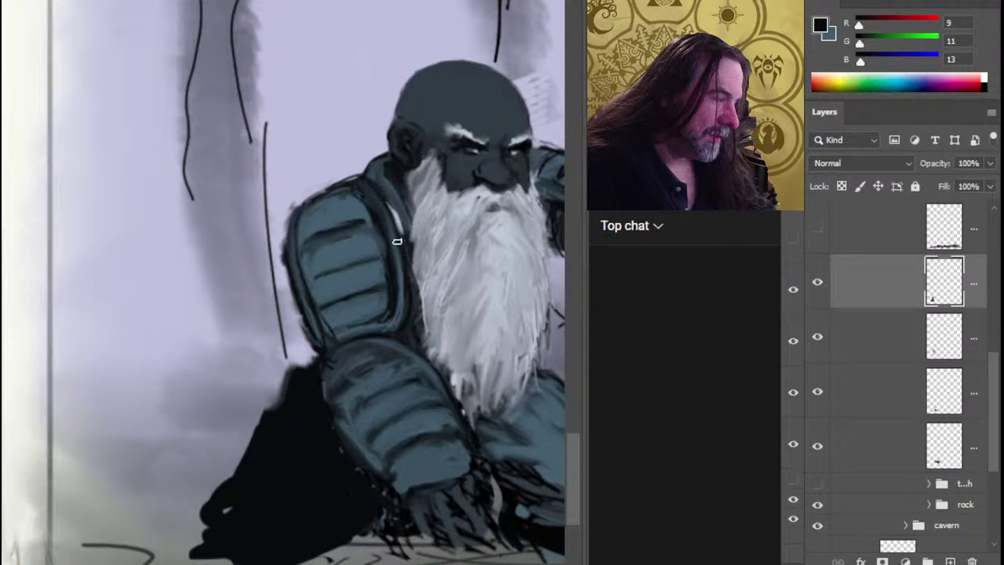
left_click_drag(392, 210, 389, 208)
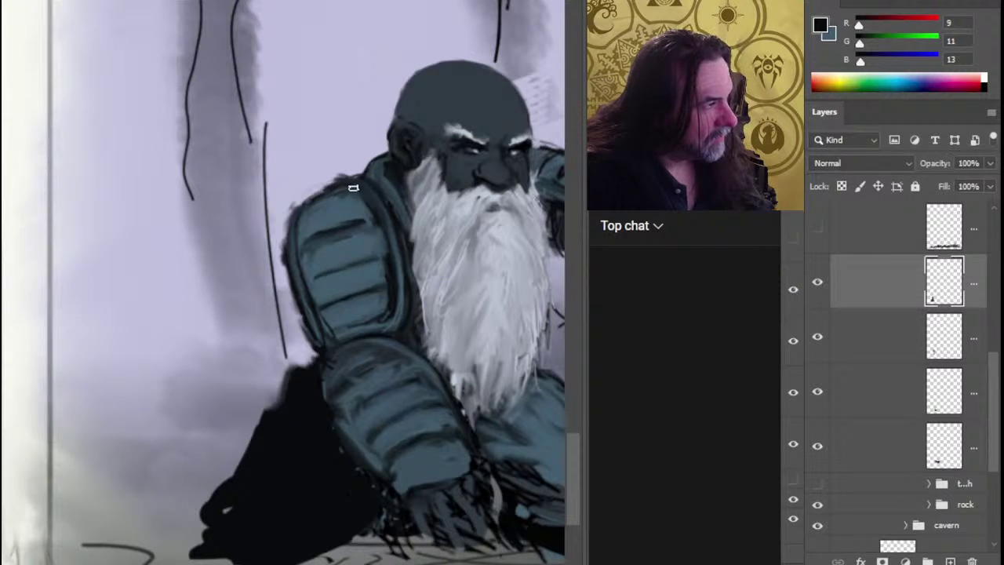
mouse_move(353, 187)
left_mouse_down()
mouse_move(295, 204)
mouse_move(296, 280)
mouse_move(293, 212)
mouse_move(321, 190)
mouse_move(308, 198)
left_mouse_up()
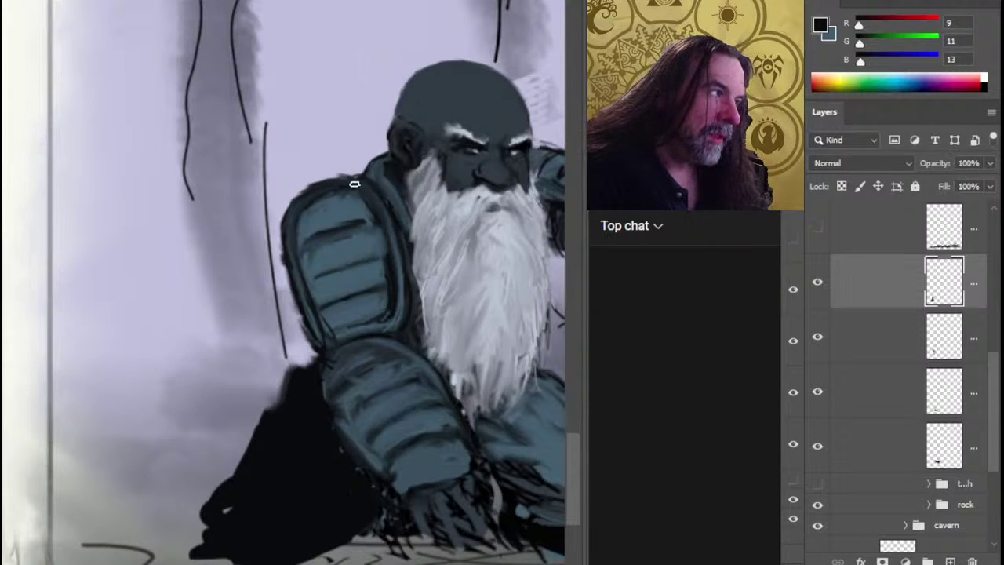
left_click_drag(323, 181, 287, 196)
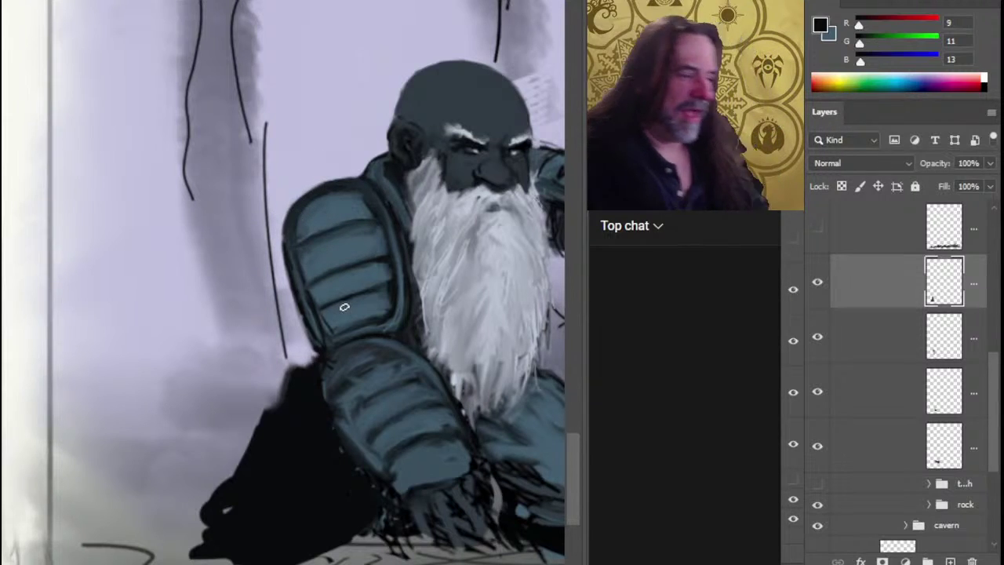
mouse_move(450, 294)
left_mouse_down()
mouse_move(329, 301)
mouse_move(321, 270)
left_mouse_up()
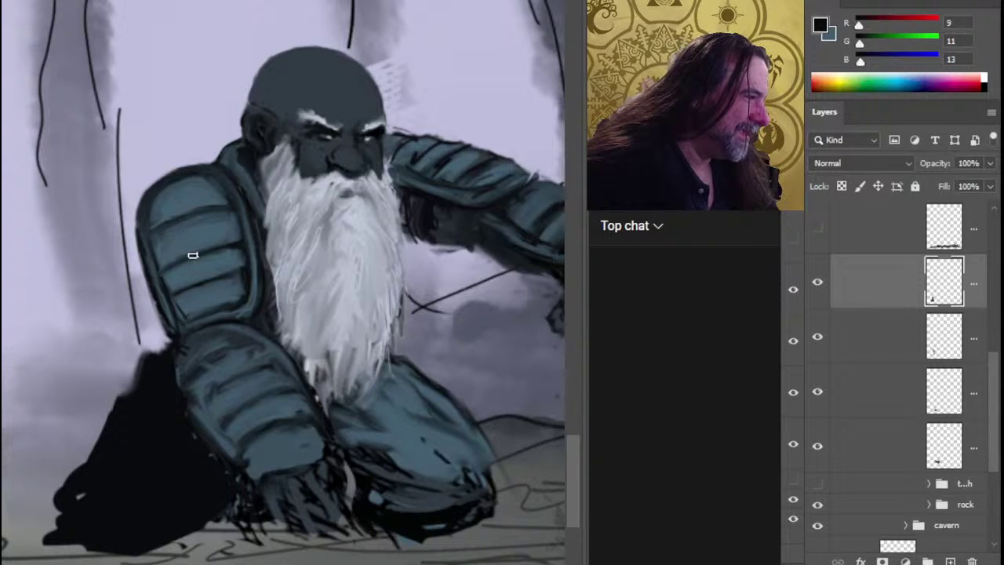
Paint two dark band lines across the dwarf's left shoulder pad.
left_click(240, 243, "alt")
mouse_move(235, 243)
left_mouse_down()
mouse_move(179, 253)
mouse_move(233, 238)
left_mouse_up()
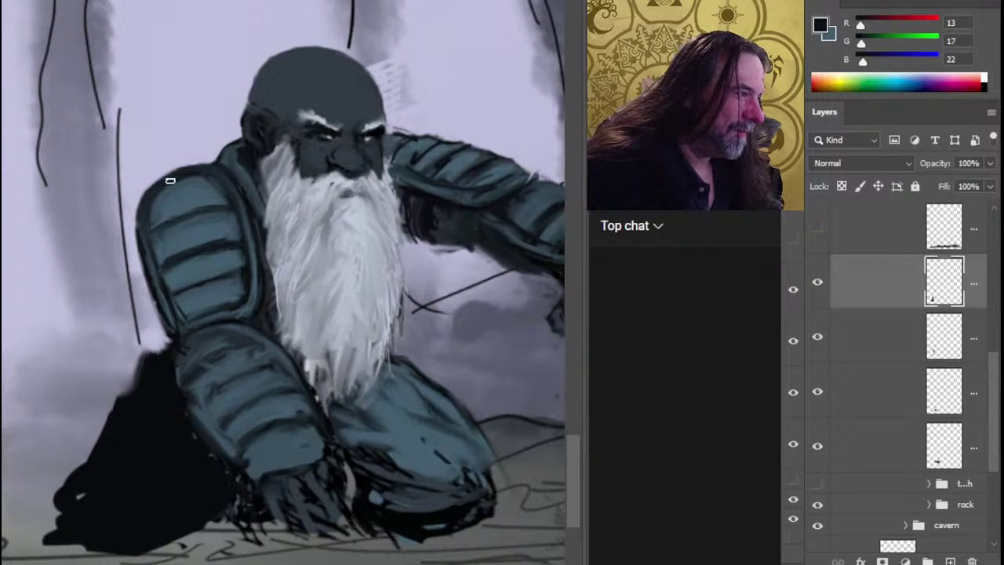
left_click_drag(200, 202, 150, 220)
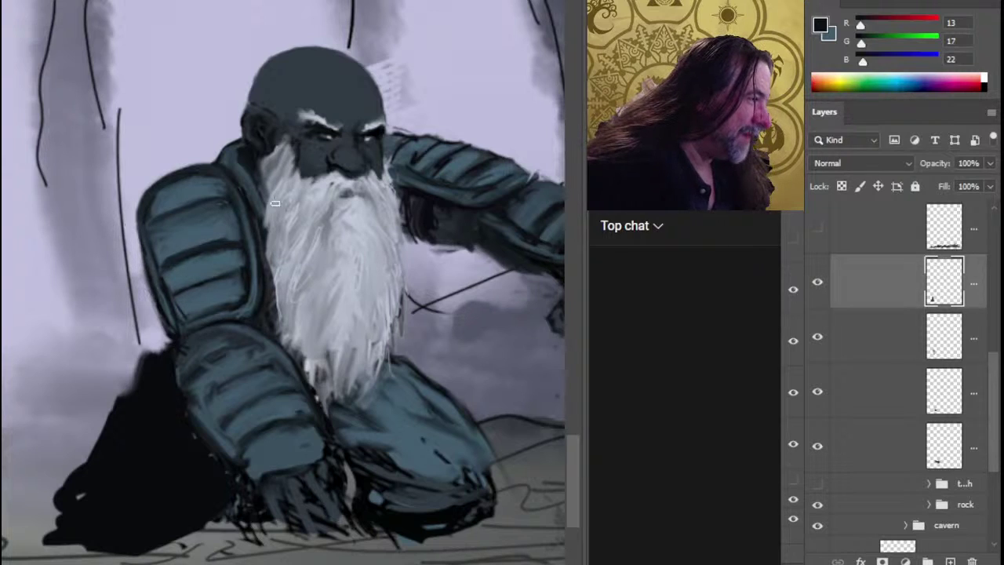
Smooth the upper armour plate and its left edge with blue-grey (RGB 68, 94, 110).
left_click(207, 248, "alt")
mouse_move(195, 240)
left_mouse_down()
mouse_move(186, 242)
mouse_move(232, 254)
mouse_move(210, 257)
left_mouse_up()
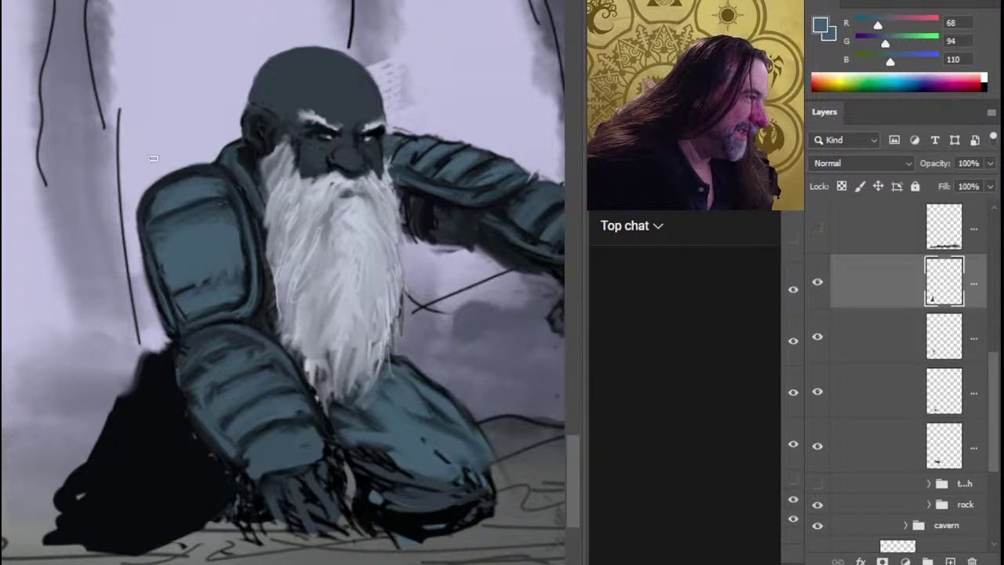
mouse_move(149, 172)
left_mouse_down()
mouse_move(130, 229)
mouse_move(168, 265)
left_mouse_up()
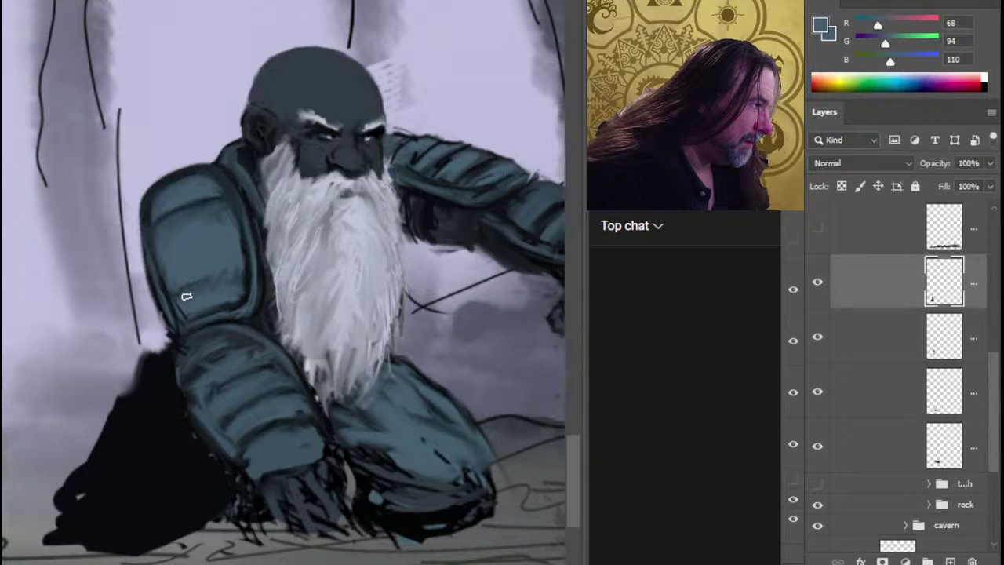
Paint three curved near-black bands across the dwarf's upper arm armour.
left_click(215, 287, "alt")
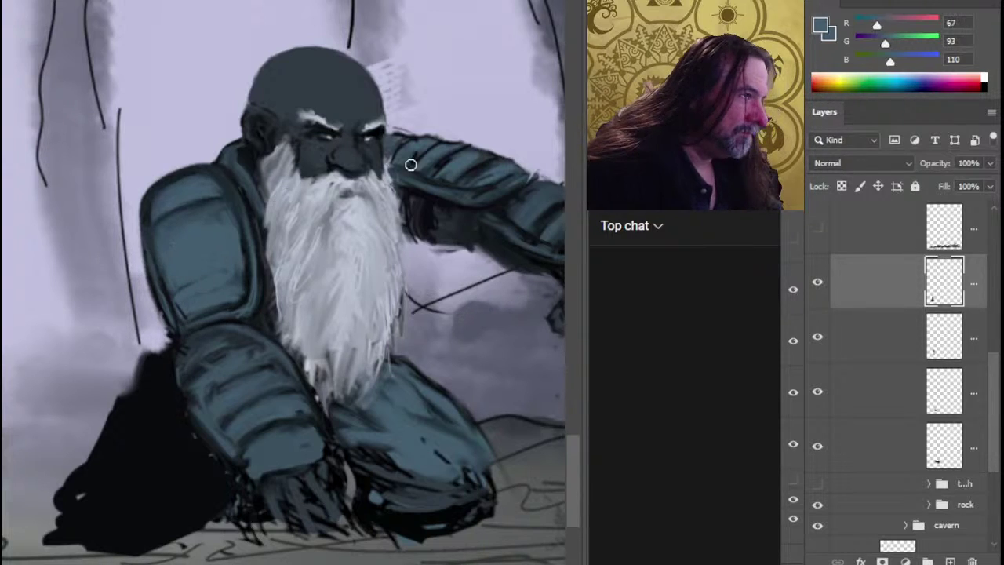
left_click(425, 215, "alt")
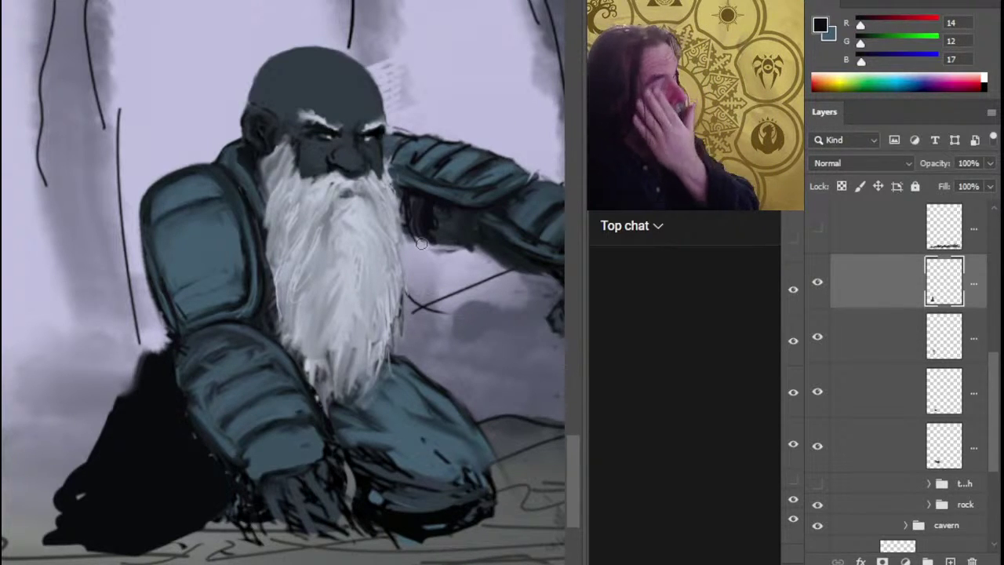
left_click(149, 439, "alt")
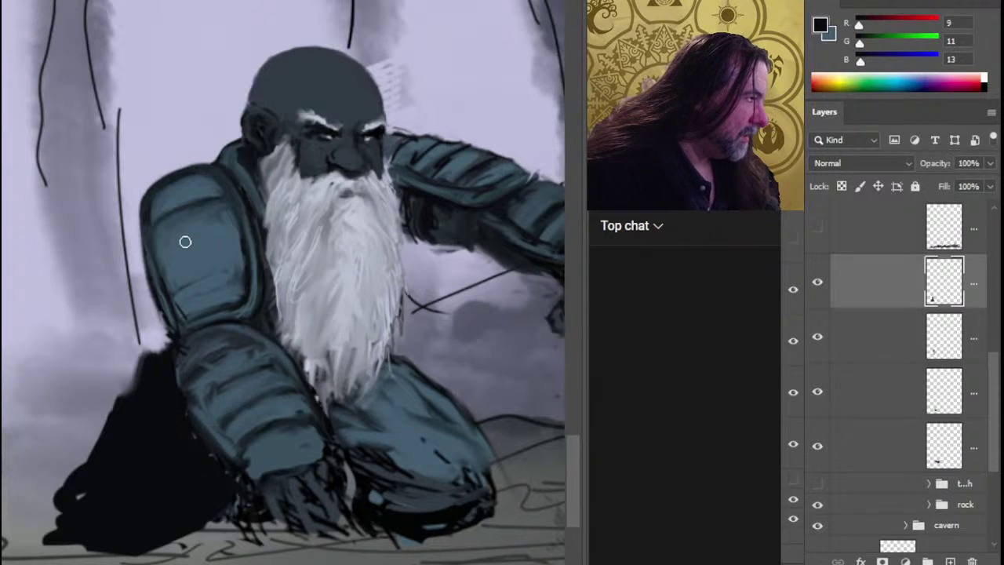
left_click_drag(160, 248, 205, 222)
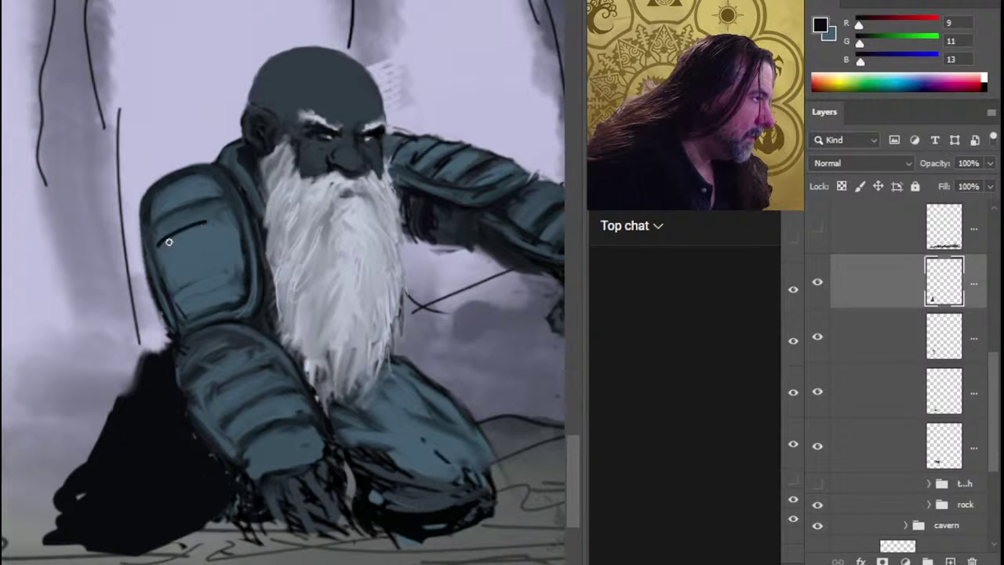
key("ctrl+z")
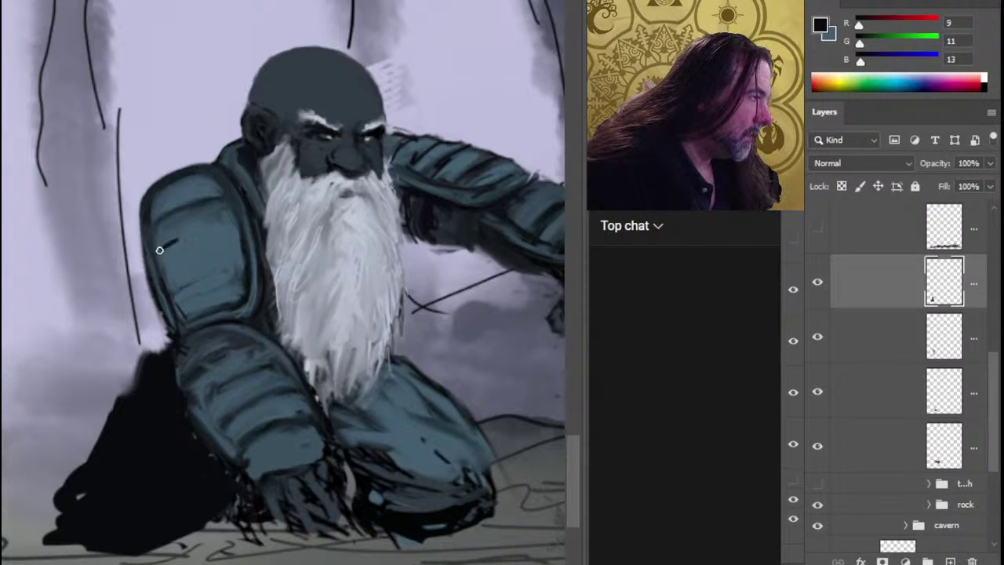
left_click_drag(159, 249, 238, 227)
left_click_drag(166, 276, 238, 249)
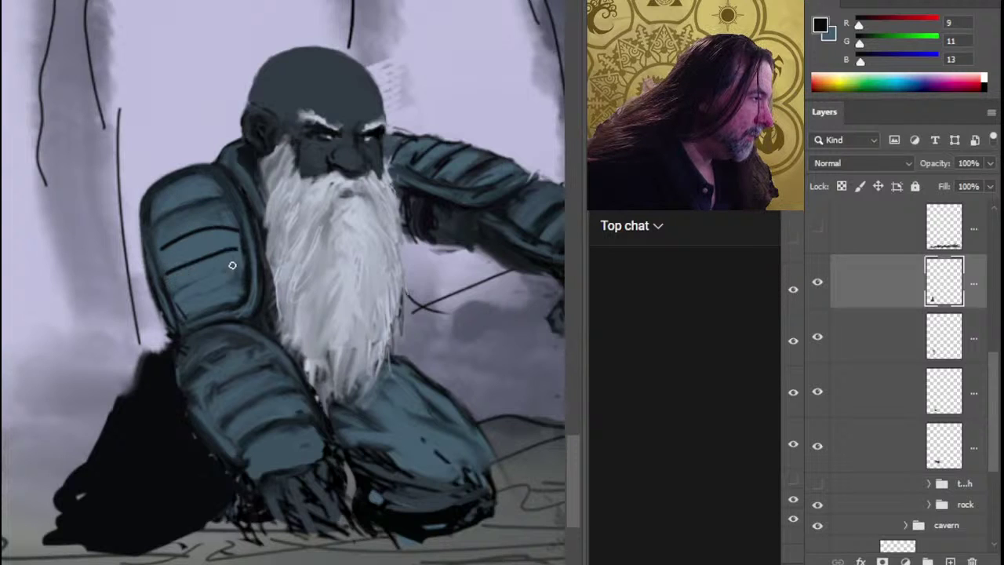
left_click_drag(175, 300, 237, 272)
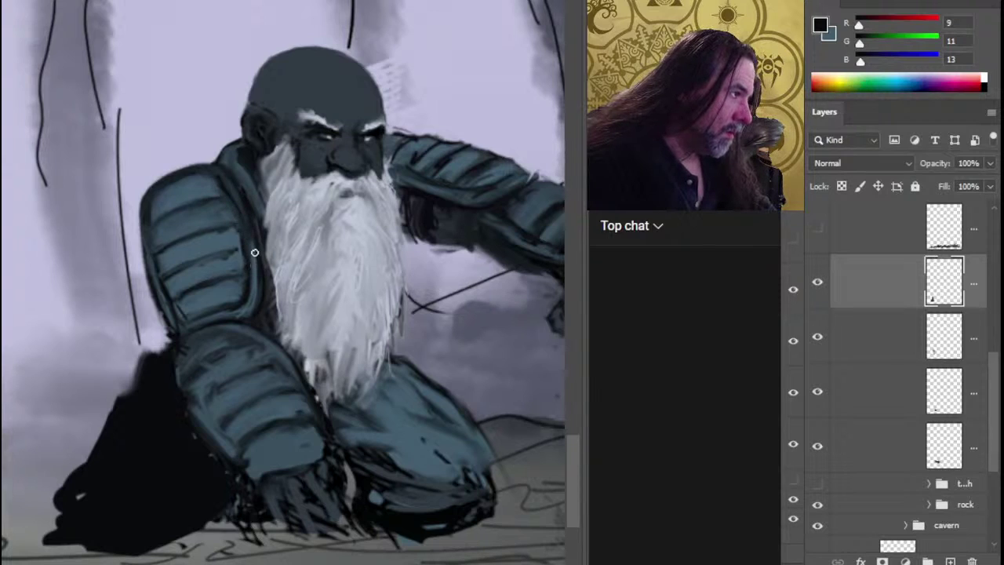
Zoom out to judge the dwarf on the whole card page.
key("v")
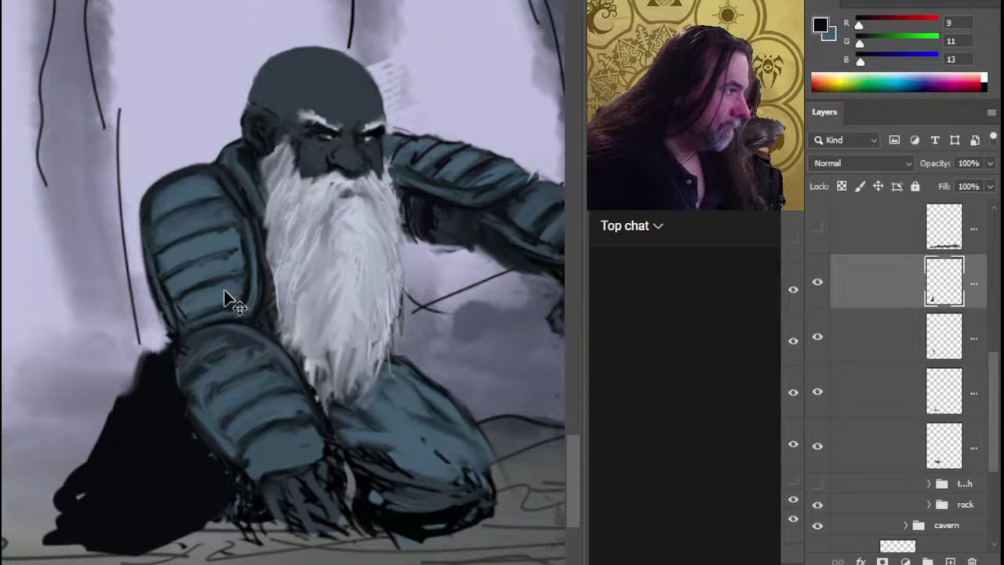
key("b")
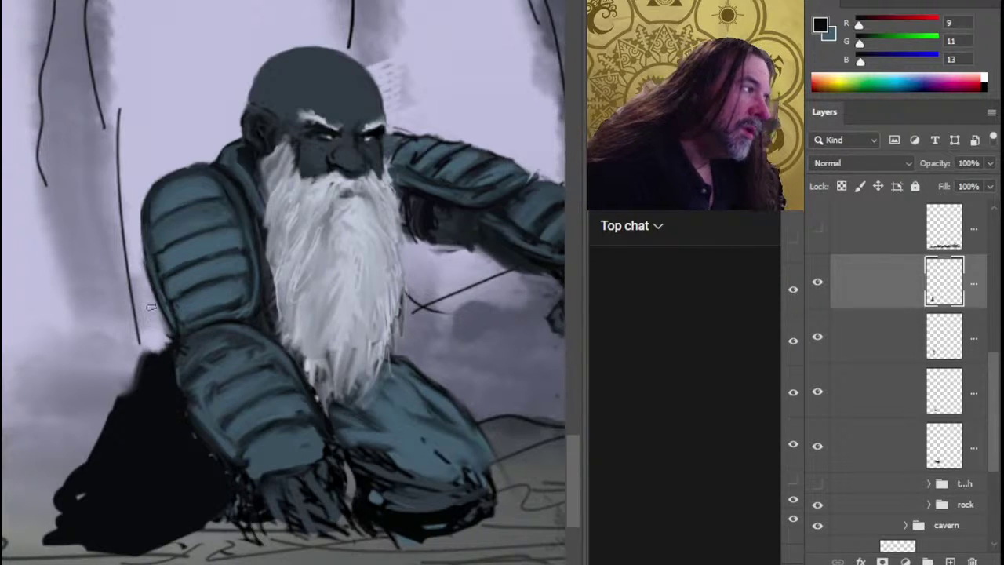
left_click_drag(246, 287, 150, 352)
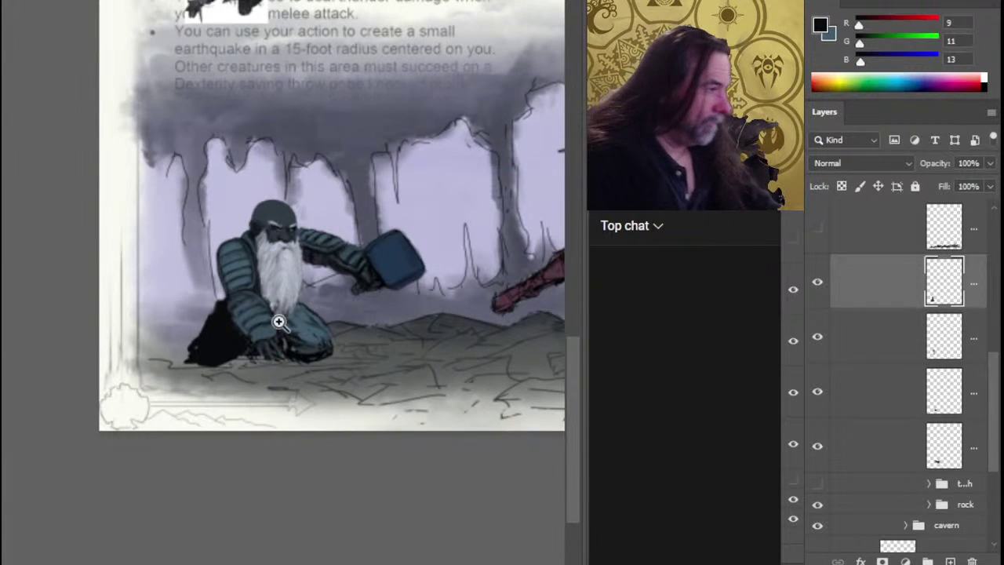
Toggle layer visibility to locate the hammer-arm layer and make it the active layer.
left_click(330, 345)
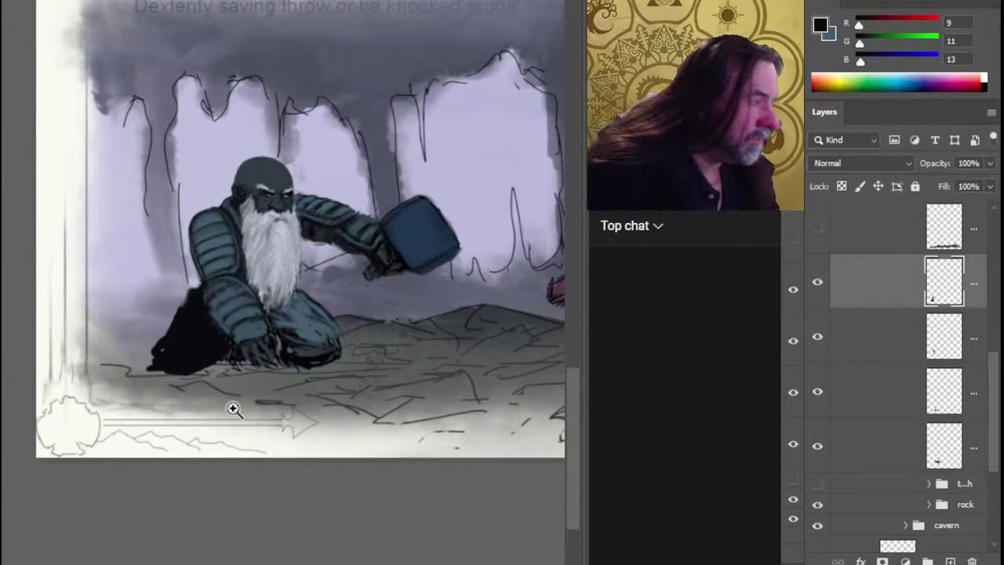
left_click(818, 391)
left_click(818, 392)
left_click(817, 445)
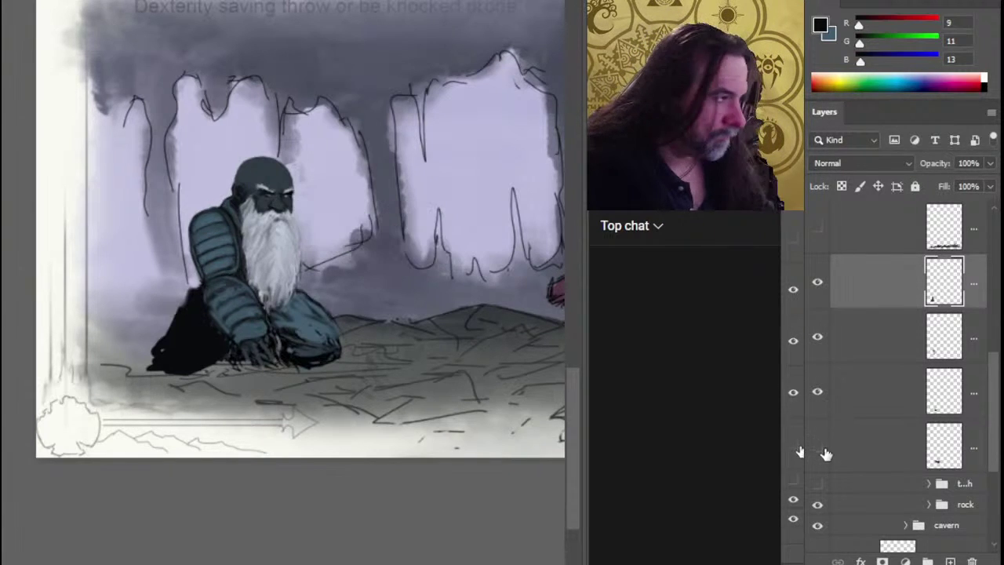
left_click(820, 447)
left_click(852, 448)
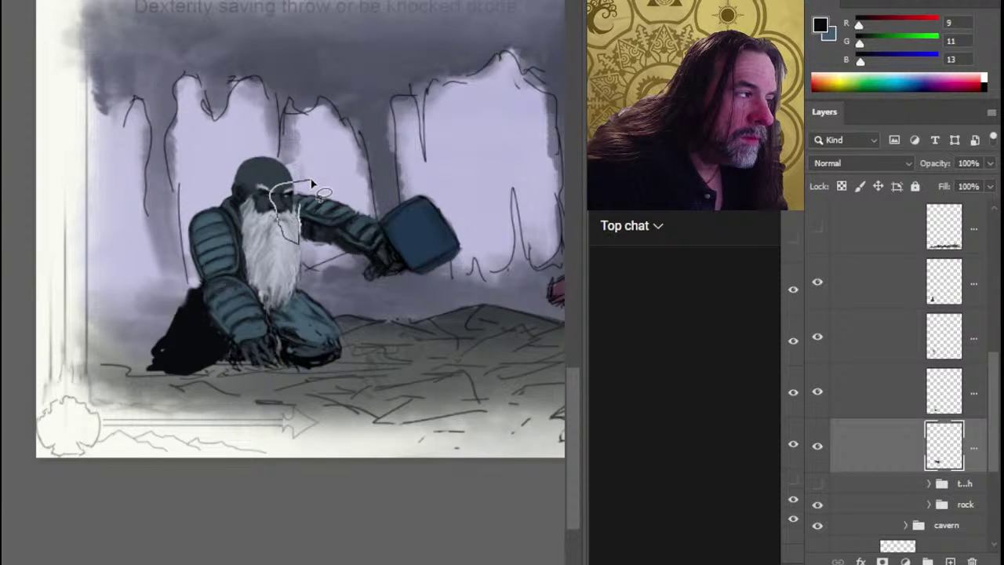
Lasso the dwarf's beard and move it slightly down with Free Transform.
left_click_drag(314, 185, 318, 185)
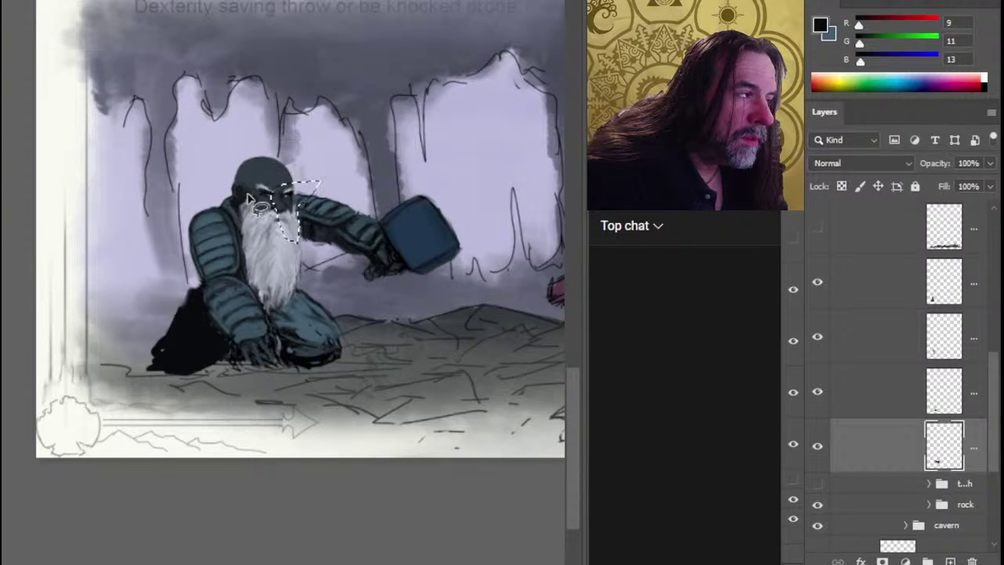
key("ctrl+t")
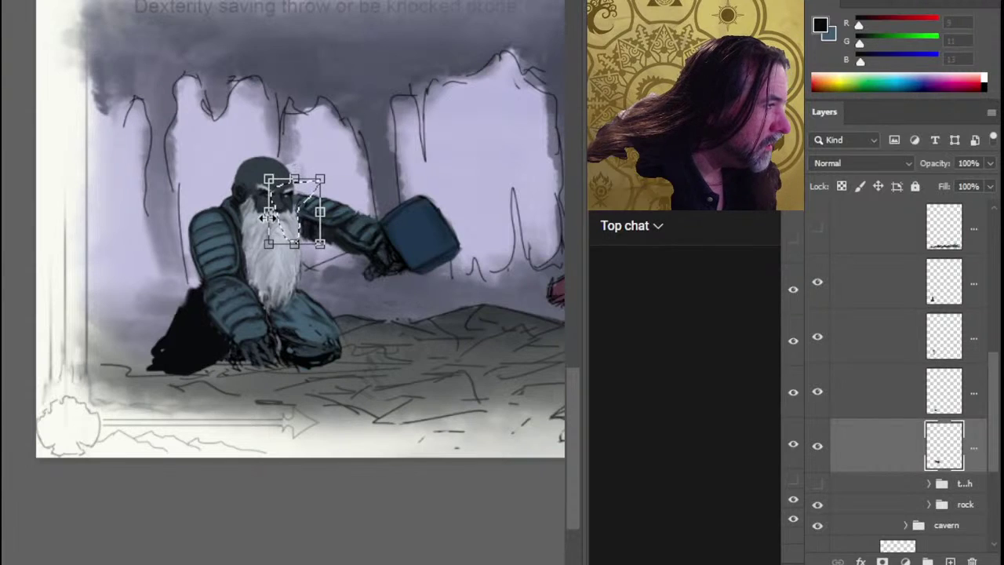
left_click_drag(271, 210, 275, 224)
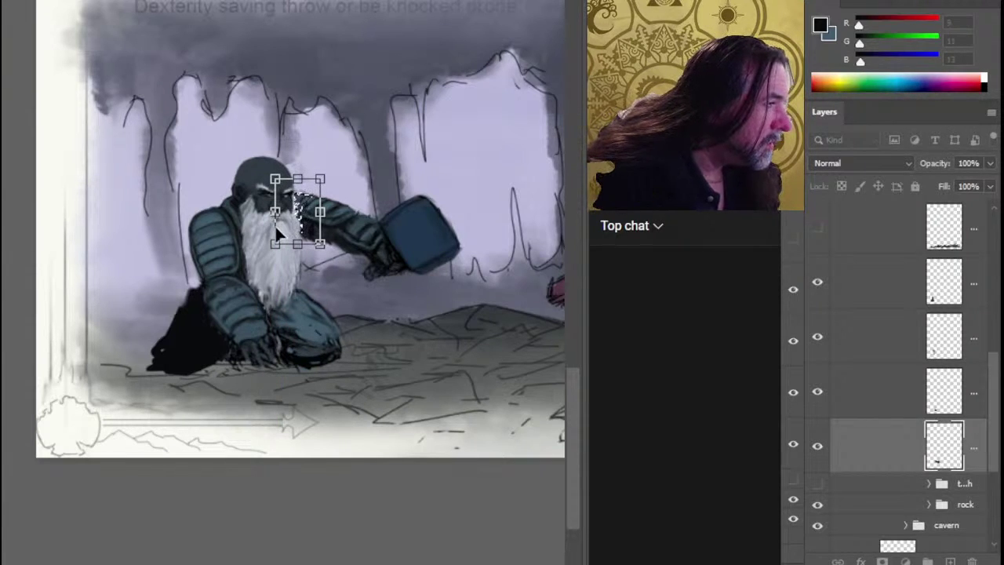
key("Return")
key("ctrl+d")
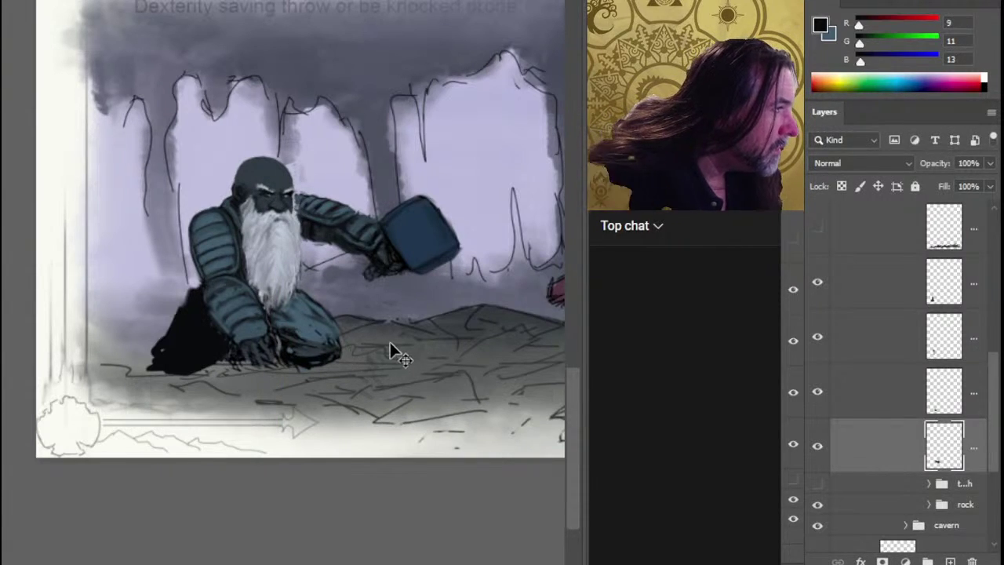
Narrow the hammer arm slightly and nudge it up and left a few pixels.
left_click_drag(392, 343, 387, 339)
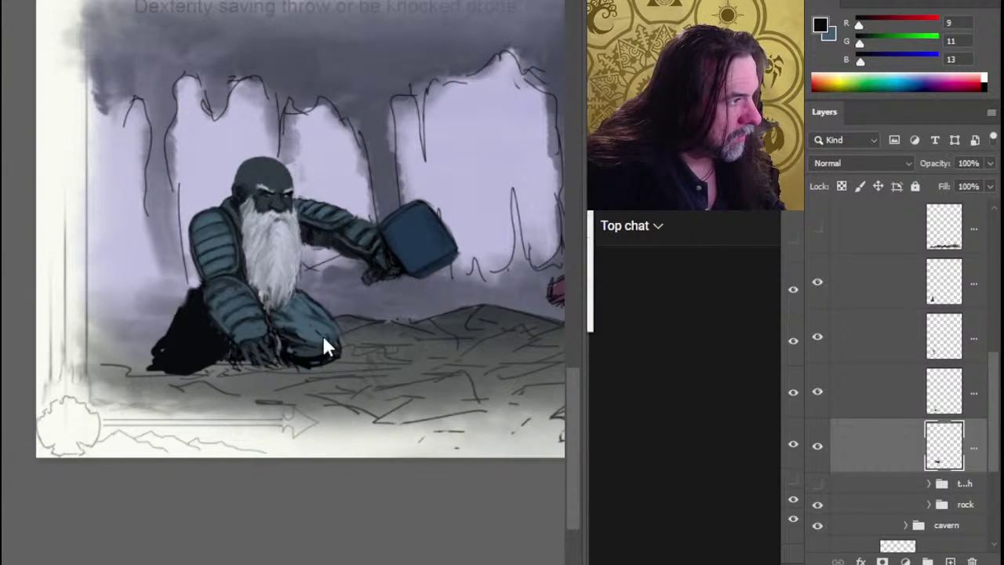
key("ctrl+t")
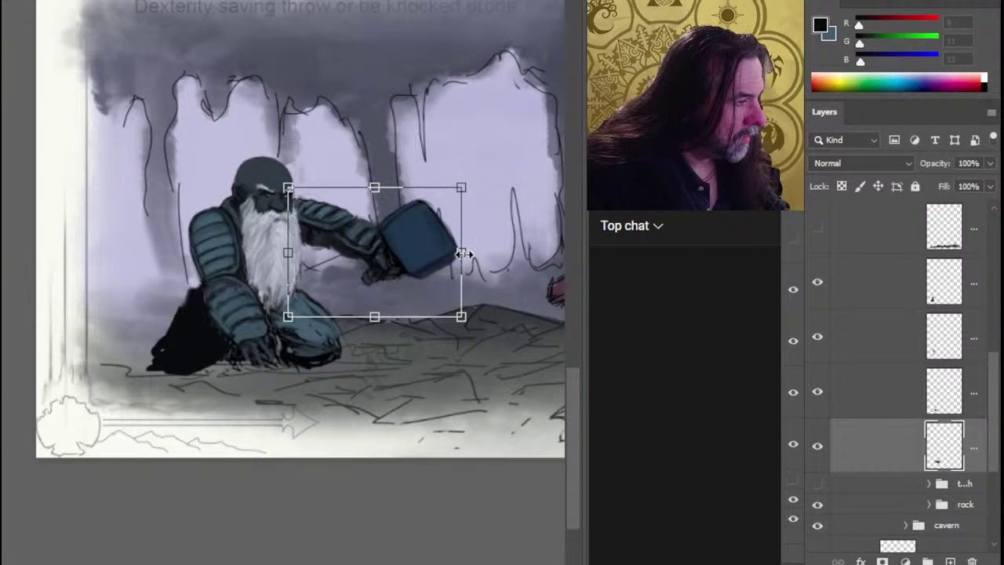
left_click_drag(463, 253, 455, 253)
key("Return")
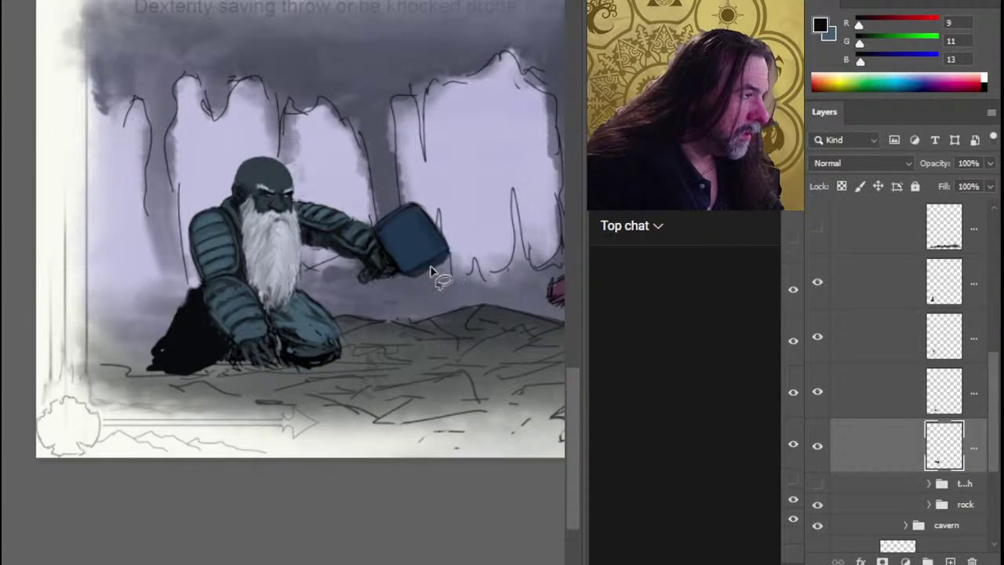
key("Up")
key("Up")
key("Up")
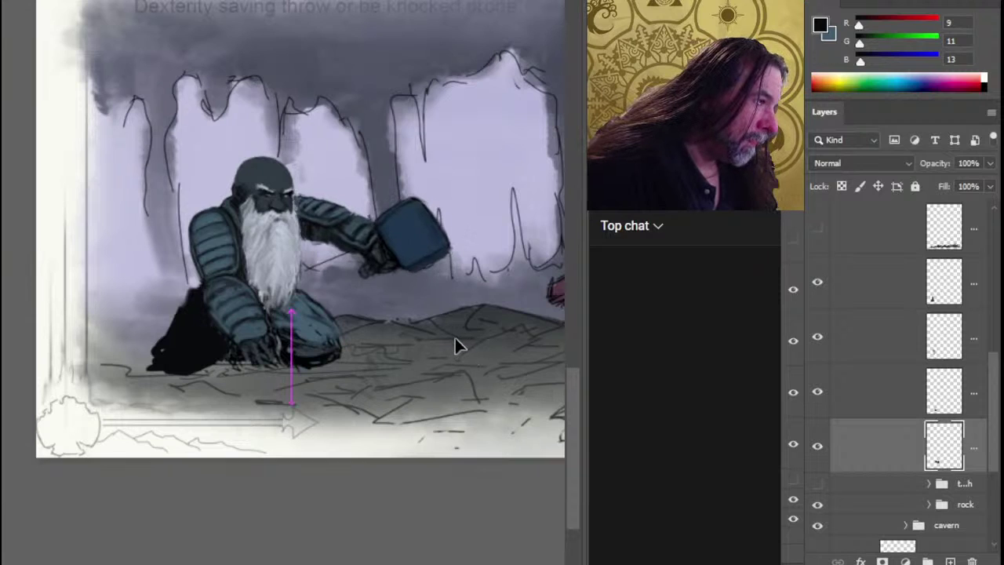
key("Left")
key("Left")
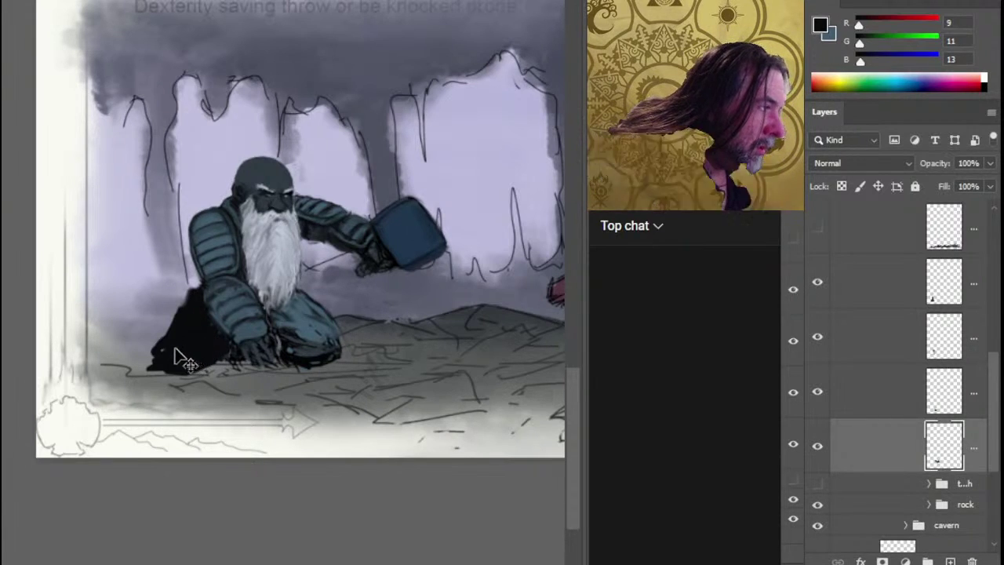
Lasso the dwarf's leg and black shadow, then cut and paste them onto a new layer.
left_click(817, 292)
left_click(818, 292)
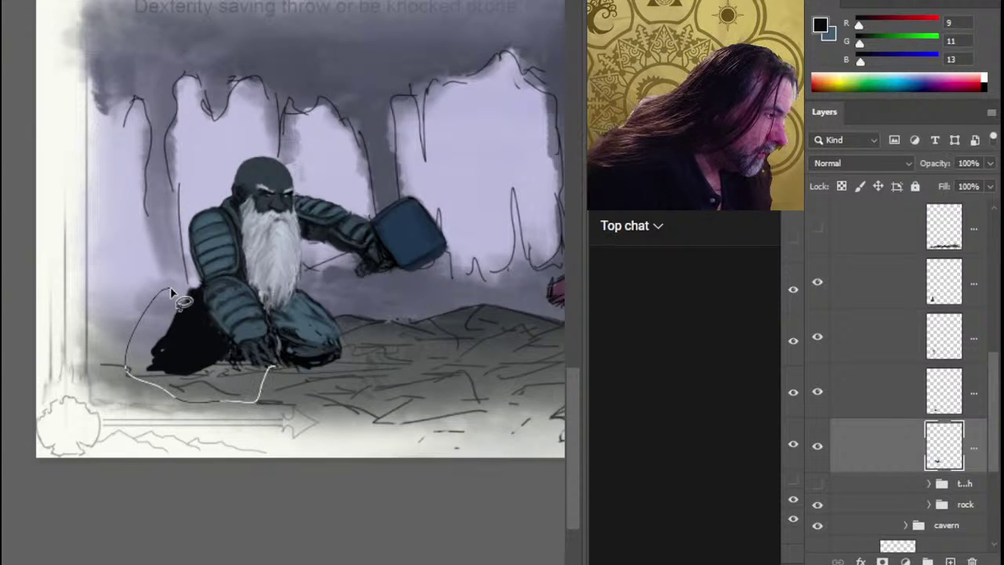
left_click_drag(291, 323, 242, 273)
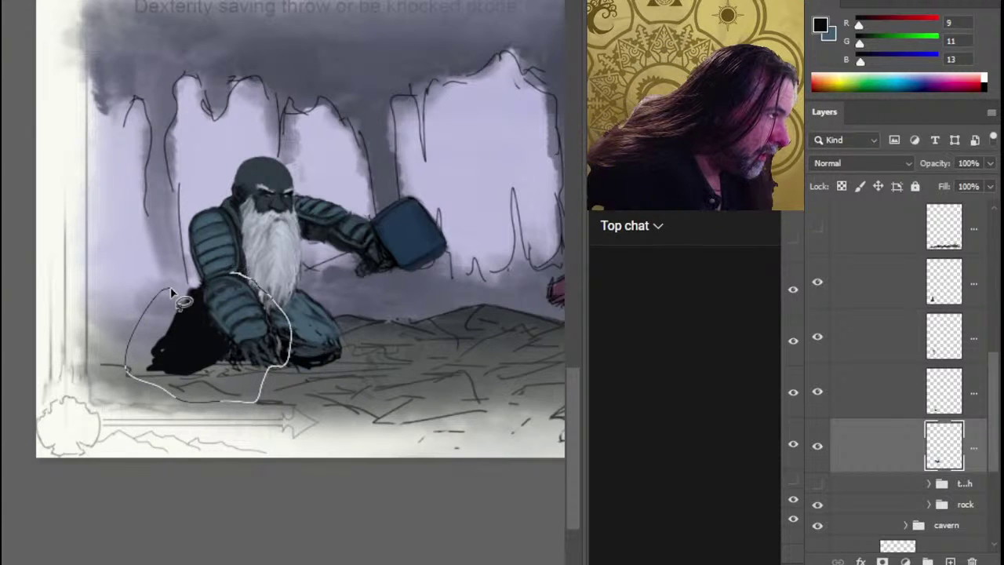
left_click_drag(171, 291, 168, 309)
scroll(213, 348, "up", 2)
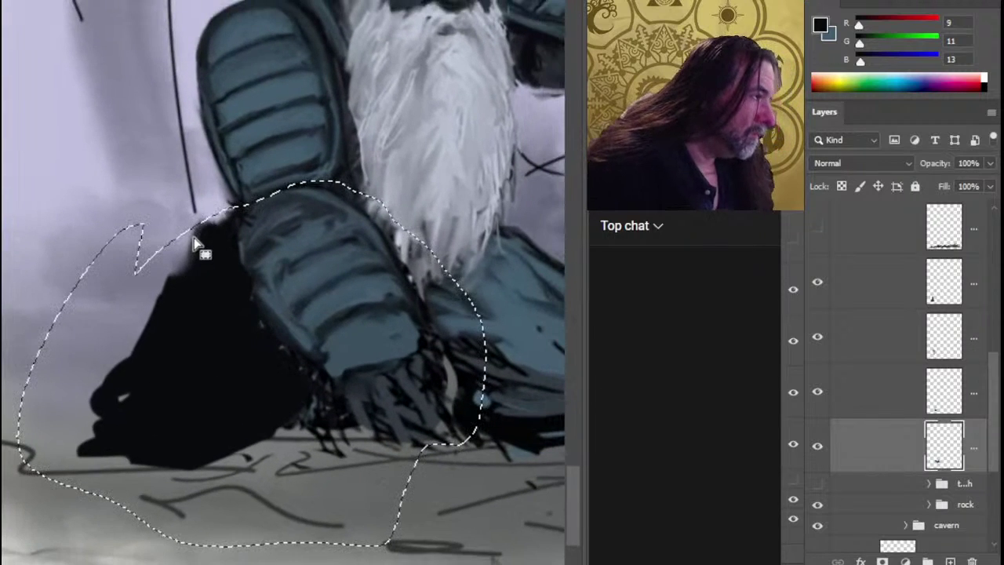
left_click_drag(182, 198, 248, 207)
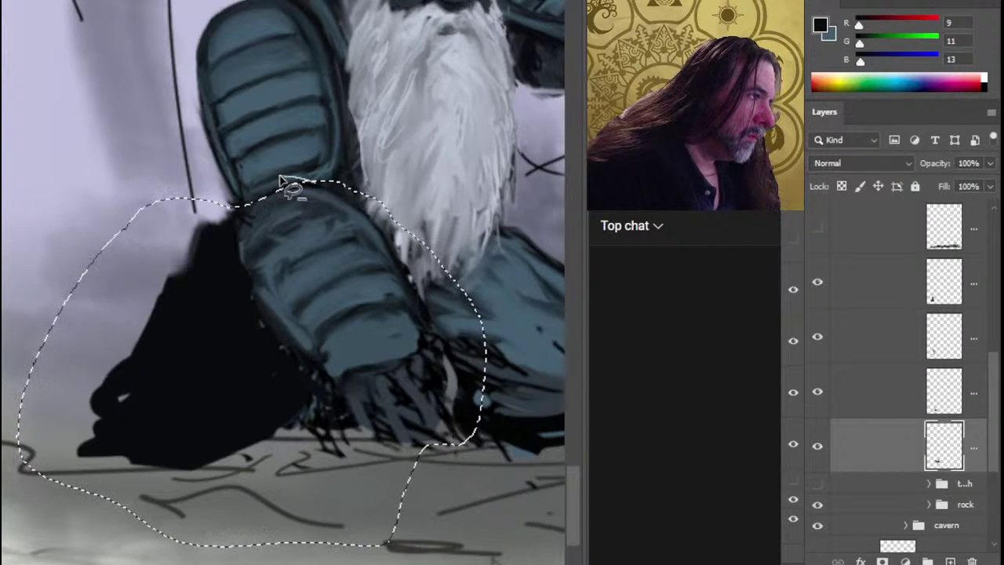
mouse_move(280, 179)
left_mouse_down()
mouse_move(289, 214)
mouse_move(339, 198)
mouse_move(264, 194)
left_mouse_up()
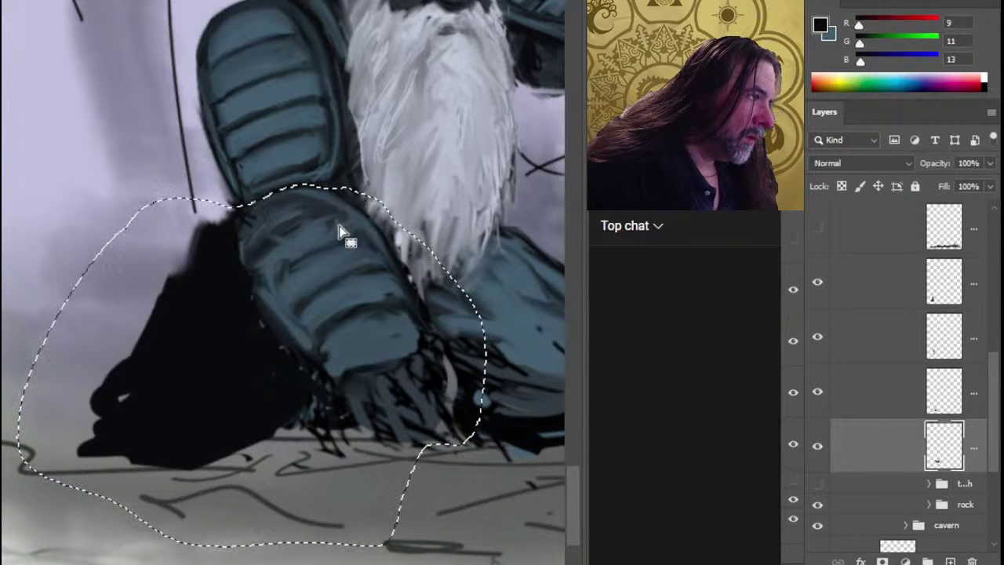
key("ctrl+d")
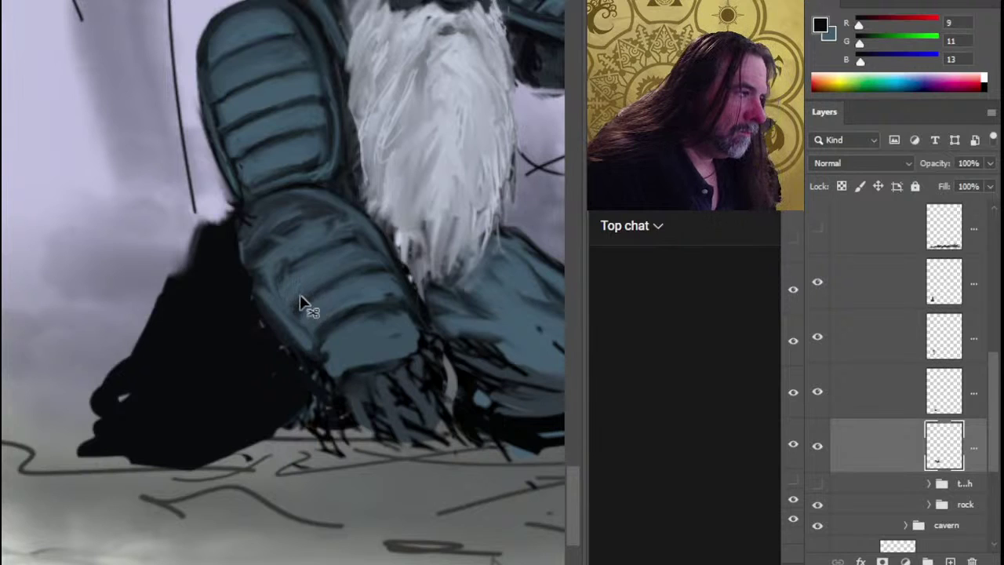
key("ctrl+shift+d")
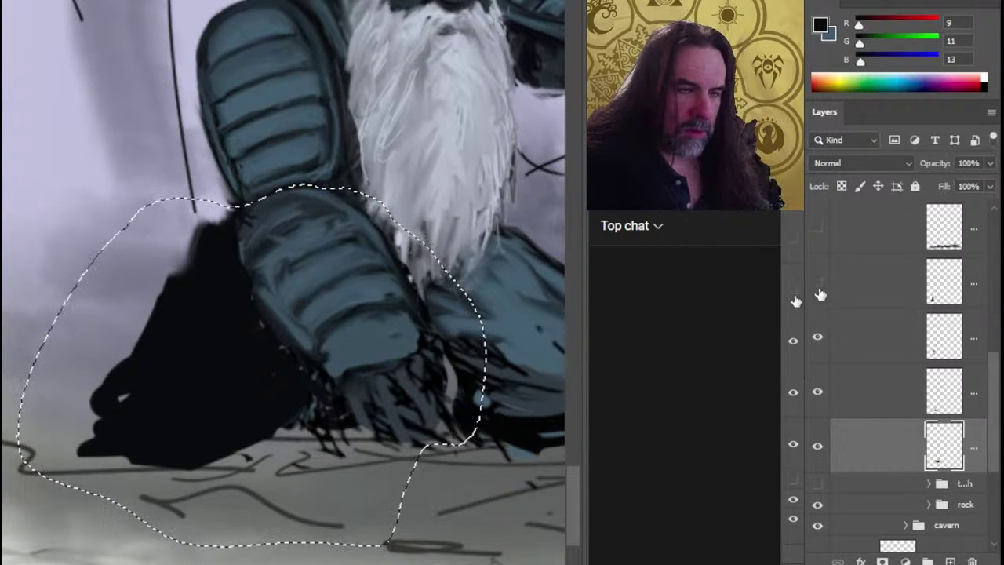
left_click(847, 290)
key("ctrl+x")
key("ctrl+v")
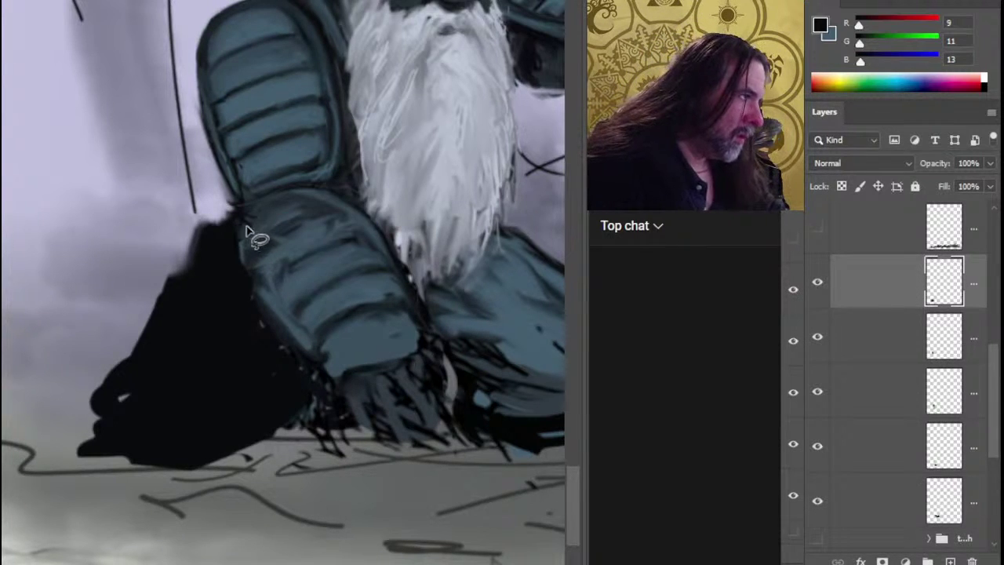
Lasso the armoured boot and cut and paste it onto its own layer.
left_click_drag(235, 231, 247, 208)
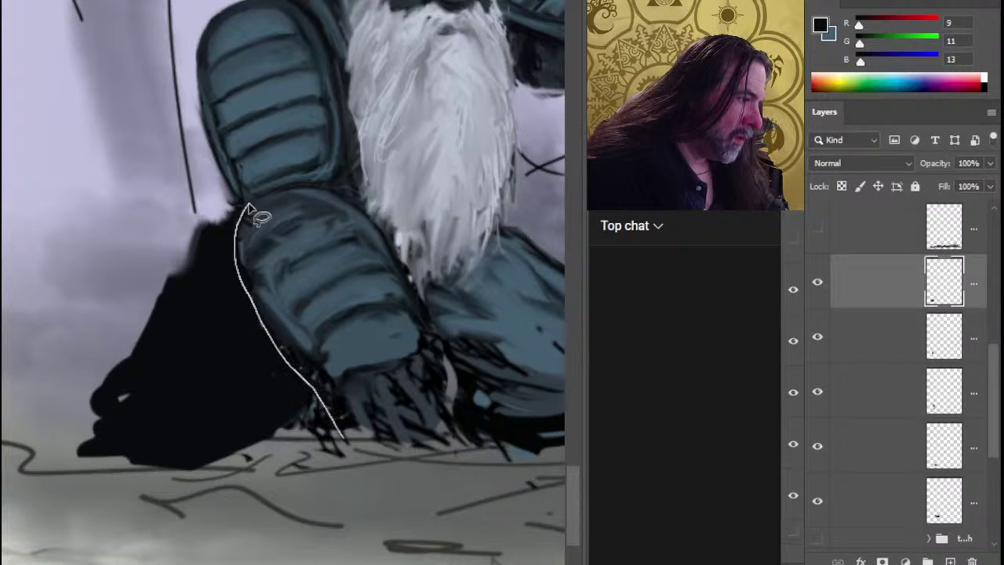
mouse_move(250, 210)
left_mouse_down()
mouse_move(471, 399)
mouse_move(471, 423)
mouse_move(243, 153)
left_mouse_up()
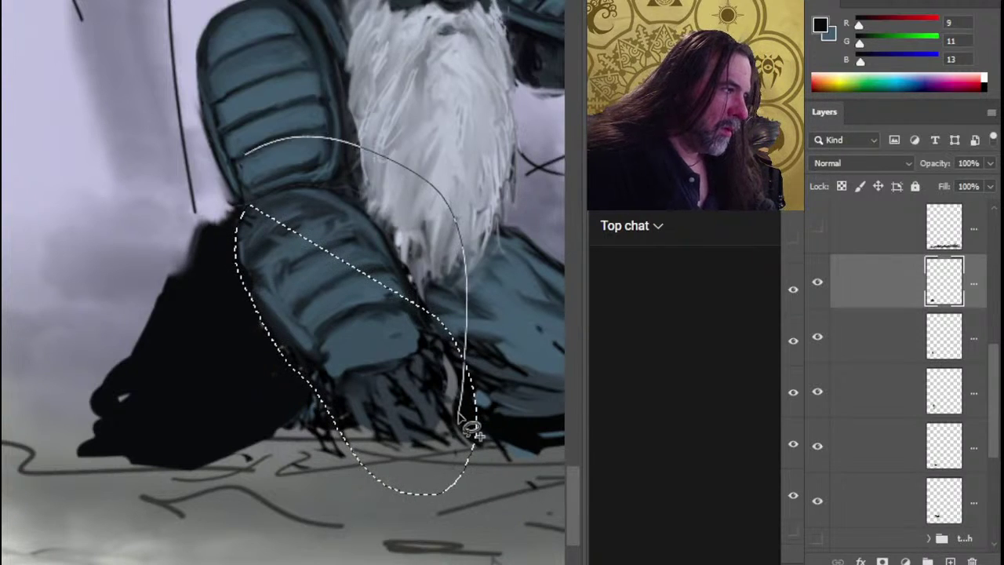
left_click_drag(471, 427, 440, 478)
key("ctrl+x")
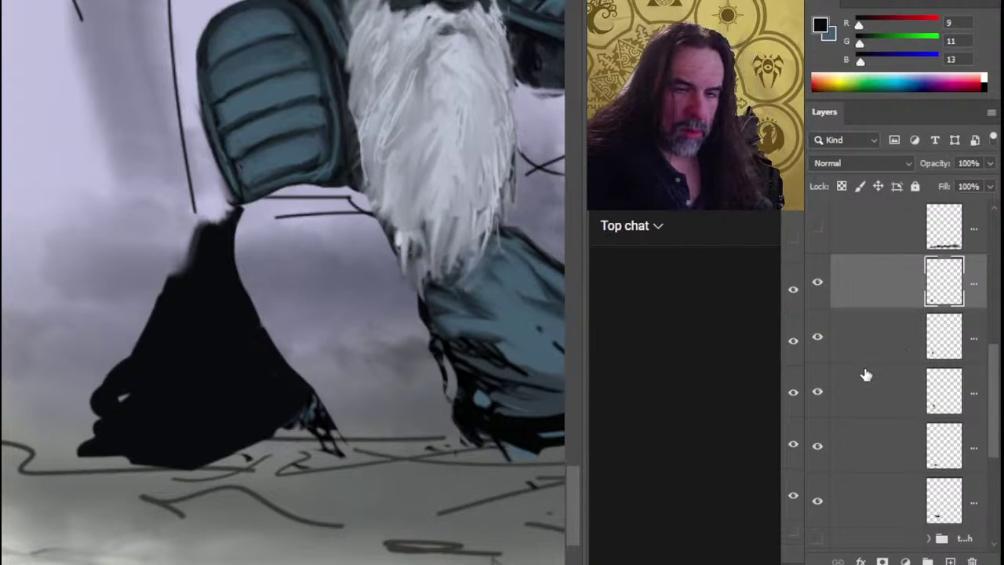
key("ctrl+v")
Move the empty layer below the next layer in the Layers panel.
left_click(817, 338)
left_click(817, 339)
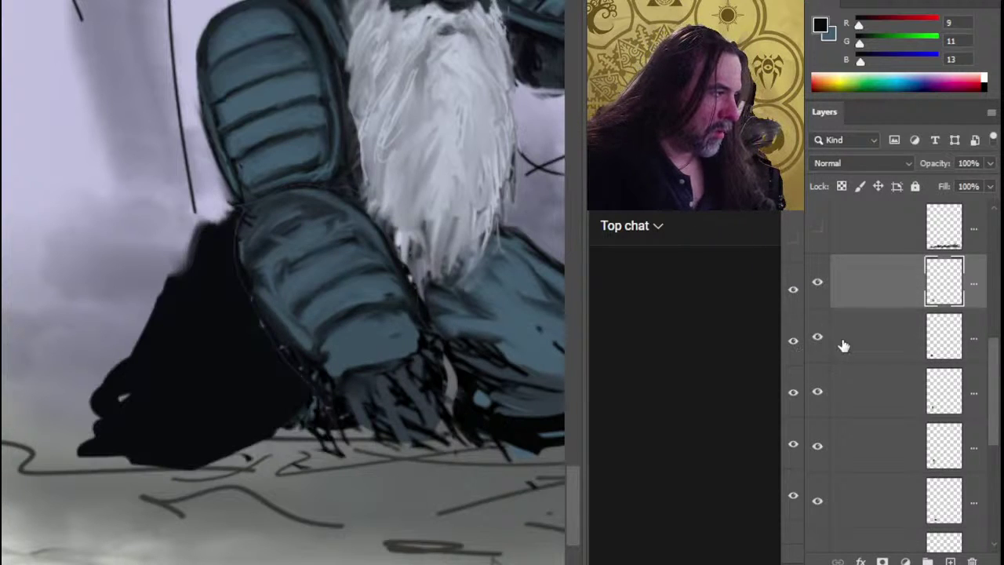
left_click(844, 346)
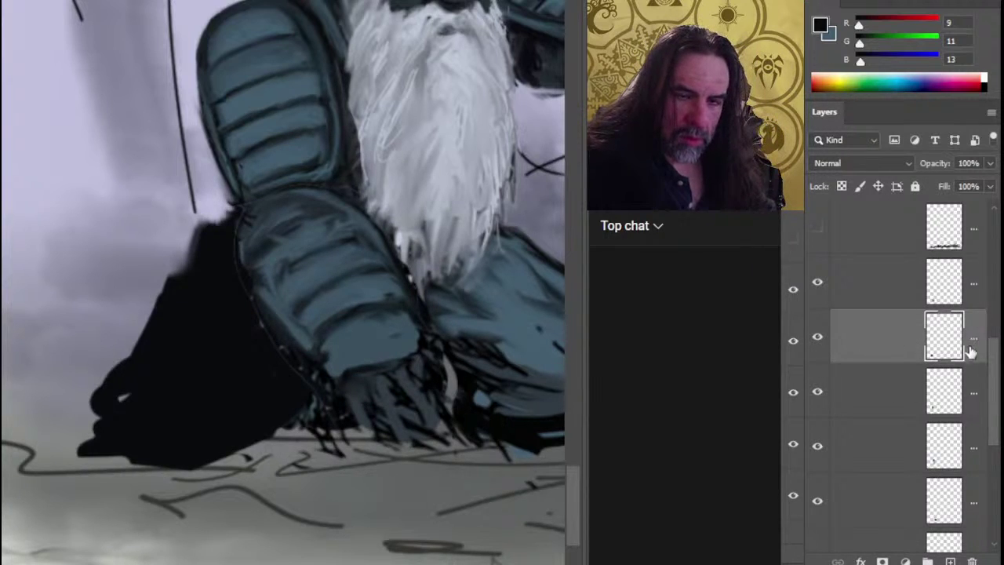
left_click(870, 516)
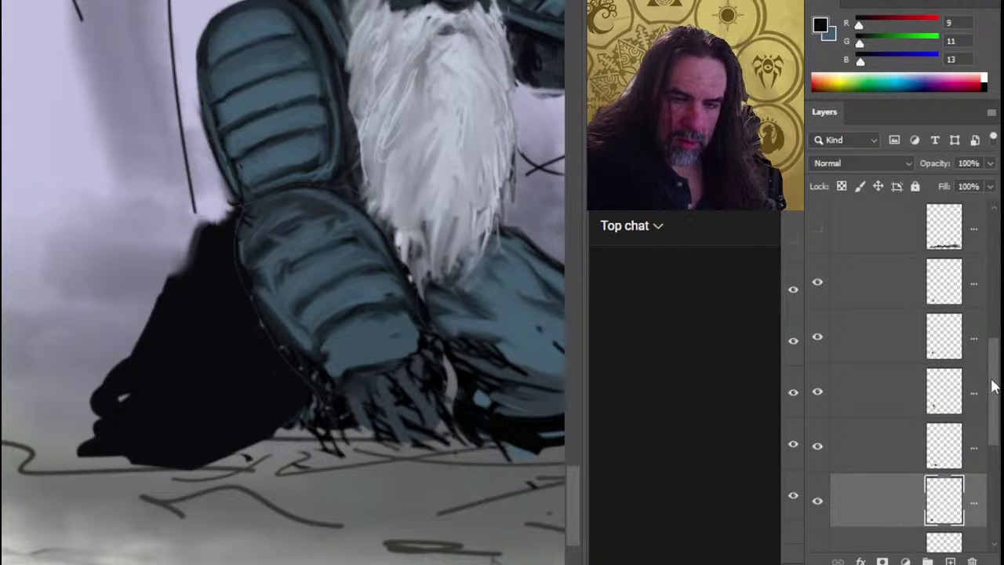
scroll(994, 384, "down", 3)
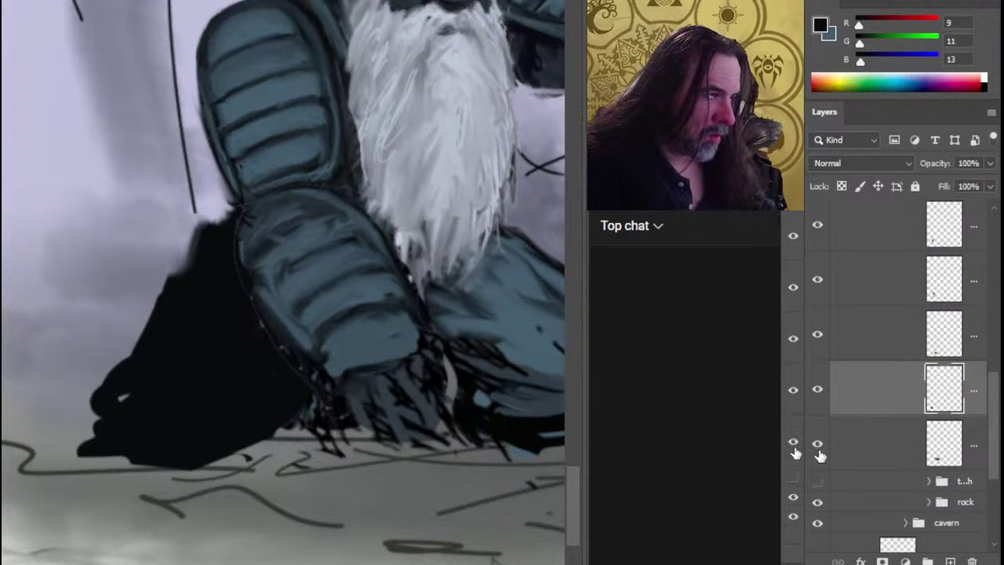
left_click_drag(870, 402, 857, 468)
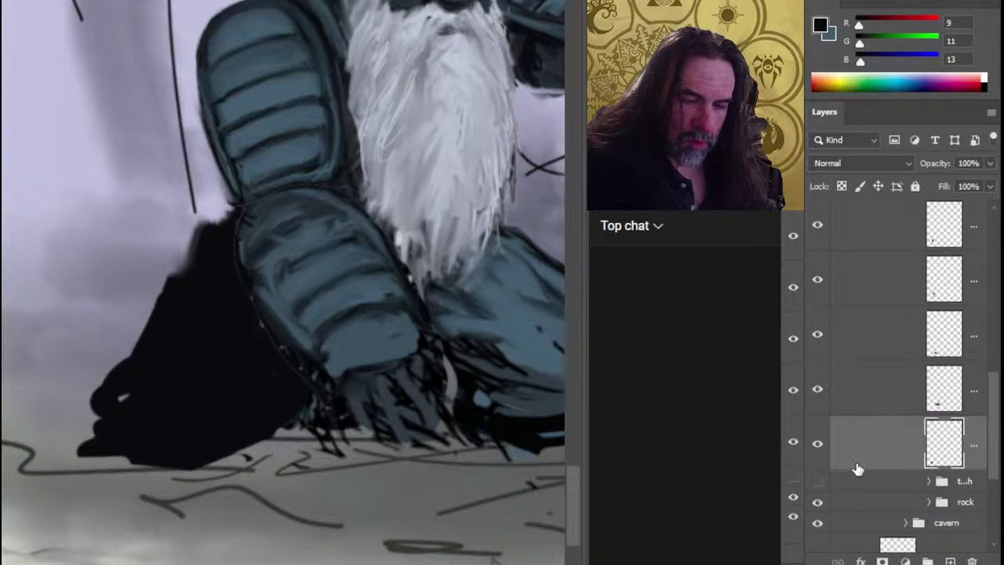
key("b")
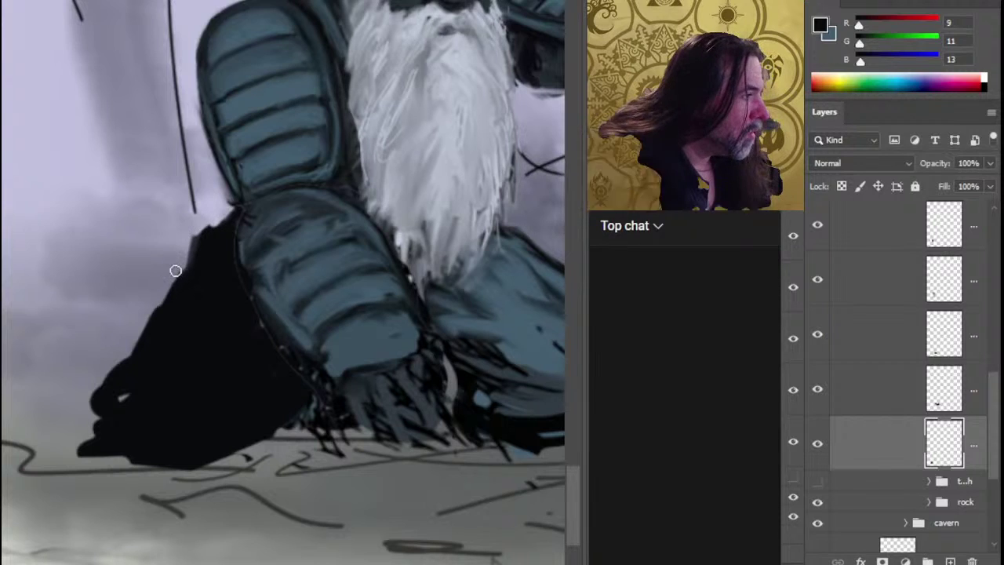
Brush over the black shape's left and bottom edges to fill specks and round it to the floor.
mouse_move(180, 265)
left_mouse_down()
mouse_move(109, 376)
mouse_move(87, 451)
mouse_move(116, 409)
mouse_move(118, 422)
left_mouse_up()
mouse_move(134, 467)
left_mouse_down()
mouse_move(99, 458)
mouse_move(126, 439)
mouse_move(238, 432)
mouse_move(291, 468)
mouse_move(334, 471)
mouse_move(246, 410)
mouse_move(289, 463)
mouse_move(256, 393)
mouse_move(296, 357)
mouse_move(267, 359)
mouse_move(285, 343)
mouse_move(251, 343)
mouse_move(222, 284)
mouse_move(242, 242)
mouse_move(222, 278)
mouse_move(240, 246)
mouse_move(225, 240)
mouse_move(218, 269)
mouse_move(197, 287)
left_mouse_up()
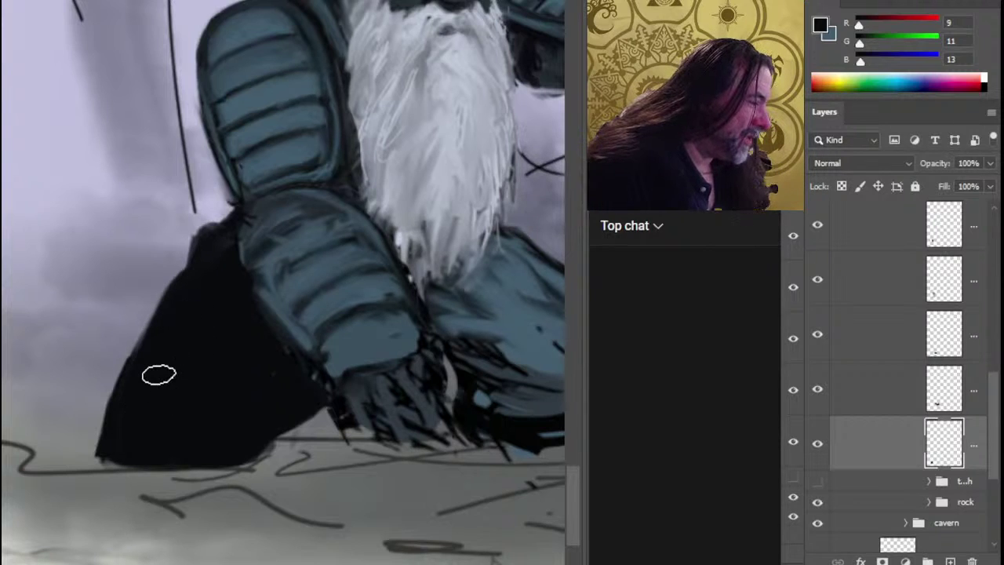
mouse_move(131, 450)
left_mouse_down()
mouse_move(185, 450)
mouse_move(128, 460)
mouse_move(130, 446)
mouse_move(162, 450)
mouse_move(193, 433)
mouse_move(140, 443)
mouse_move(235, 447)
mouse_move(138, 448)
mouse_move(221, 443)
mouse_move(177, 455)
mouse_move(207, 463)
mouse_move(171, 441)
mouse_move(191, 460)
mouse_move(212, 451)
mouse_move(218, 425)
mouse_move(219, 458)
mouse_move(224, 425)
mouse_move(220, 454)
mouse_move(244, 438)
mouse_move(310, 432)
mouse_move(298, 456)
mouse_move(230, 466)
left_mouse_up()
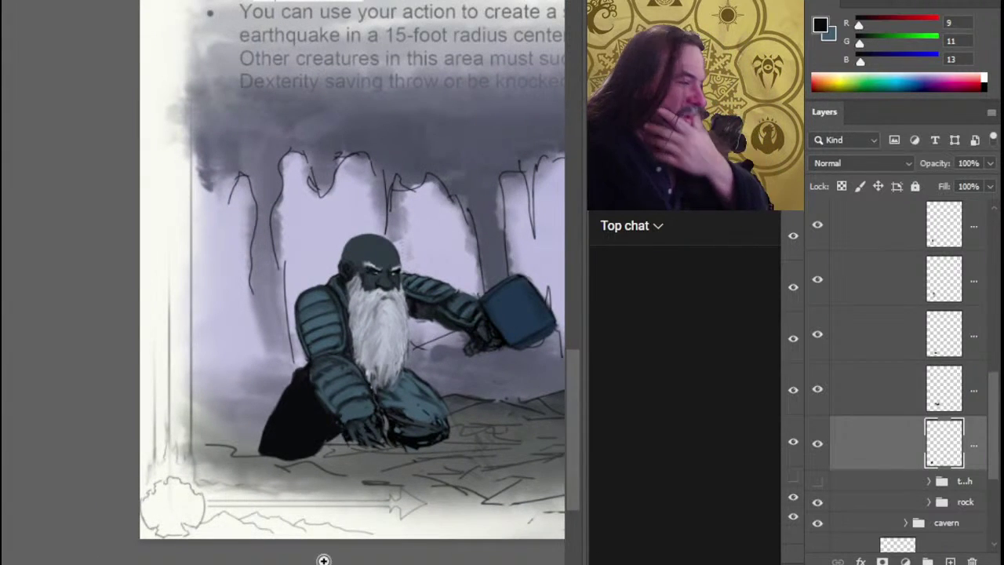
Free Transform the stone layer group and apply it.
left_click_drag(382, 471, 319, 398)
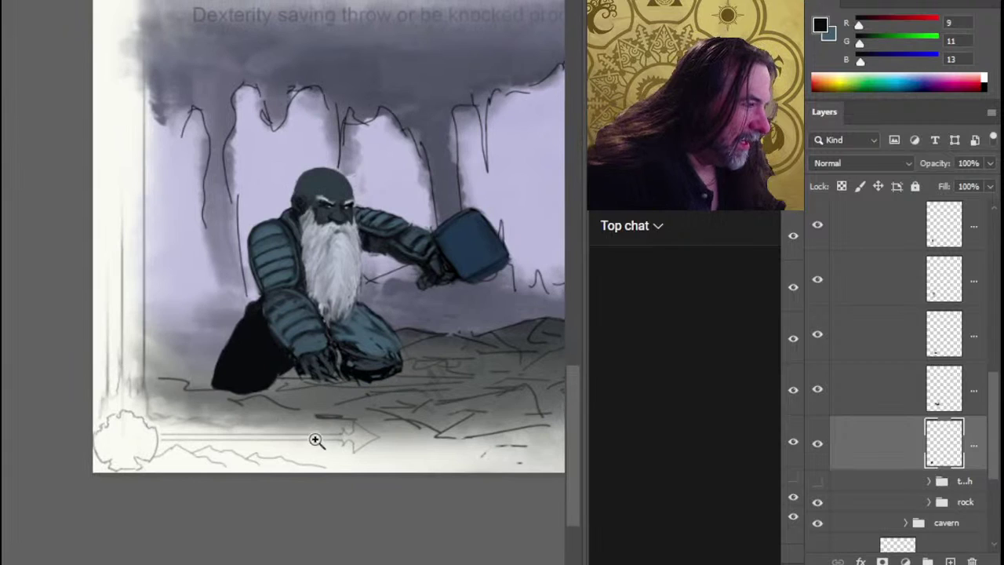
left_click_drag(994, 422, 980, 348)
left_click(878, 276)
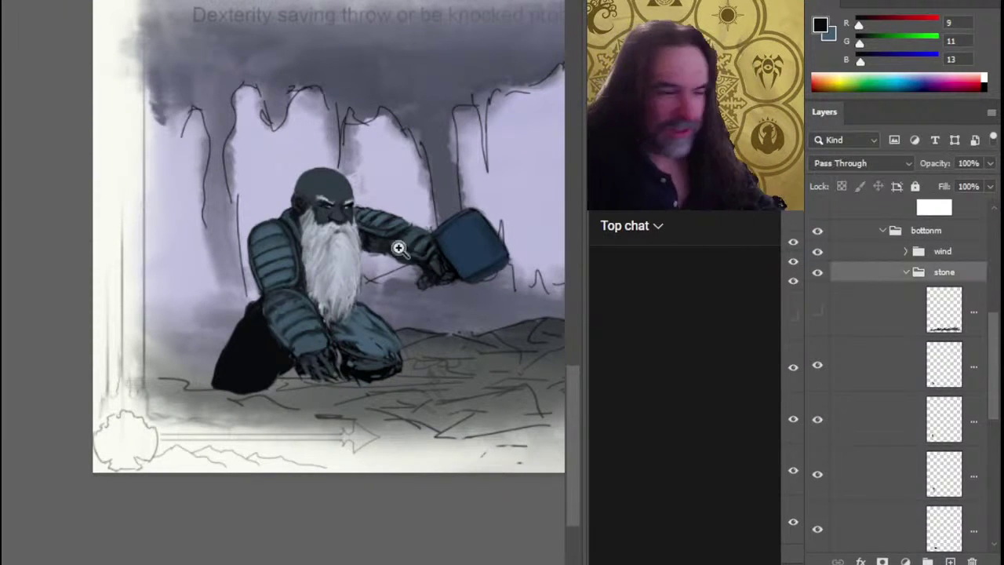
right_click(424, 182)
left_click(518, 388)
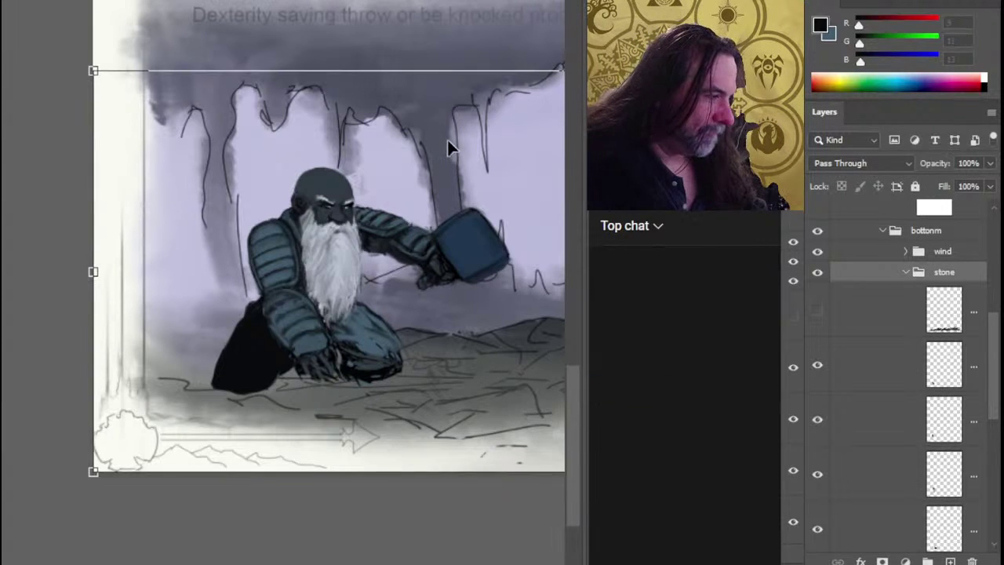
left_click_drag(365, 44, 218, 12)
key("Return")
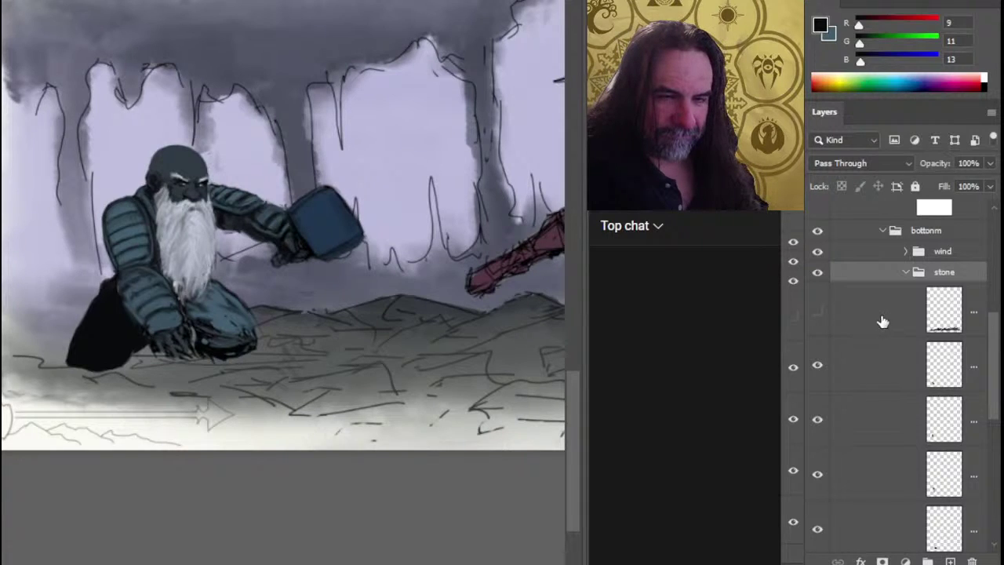
Drag the hidden layer out of the stone group and transform the group again.
left_click_drag(883, 321, 884, 260)
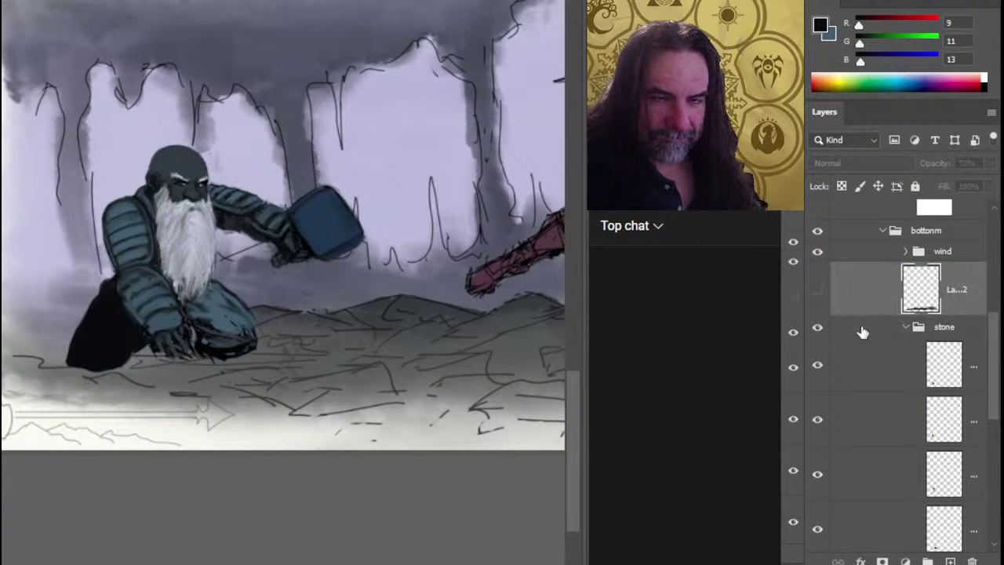
left_click(879, 330)
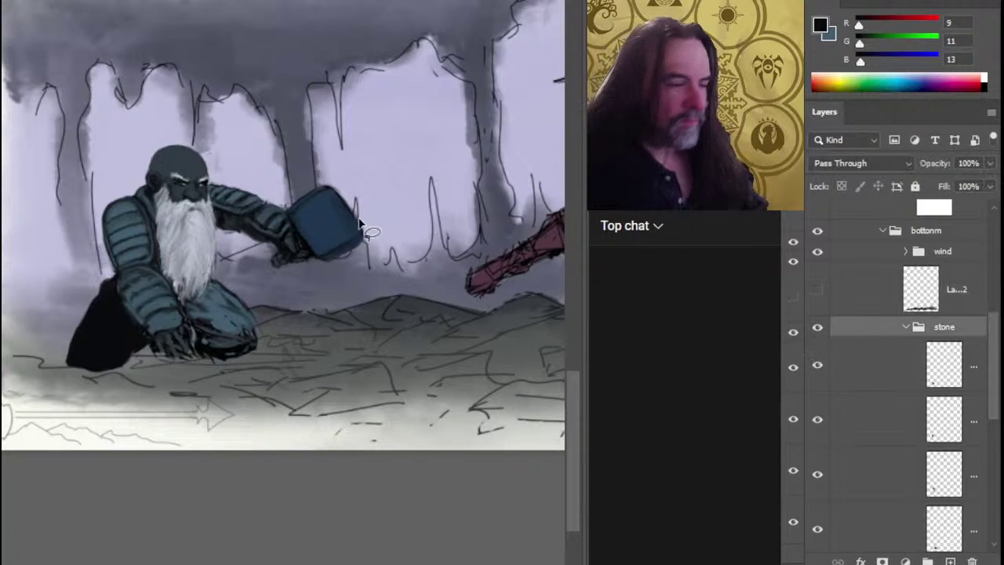
right_click(444, 386)
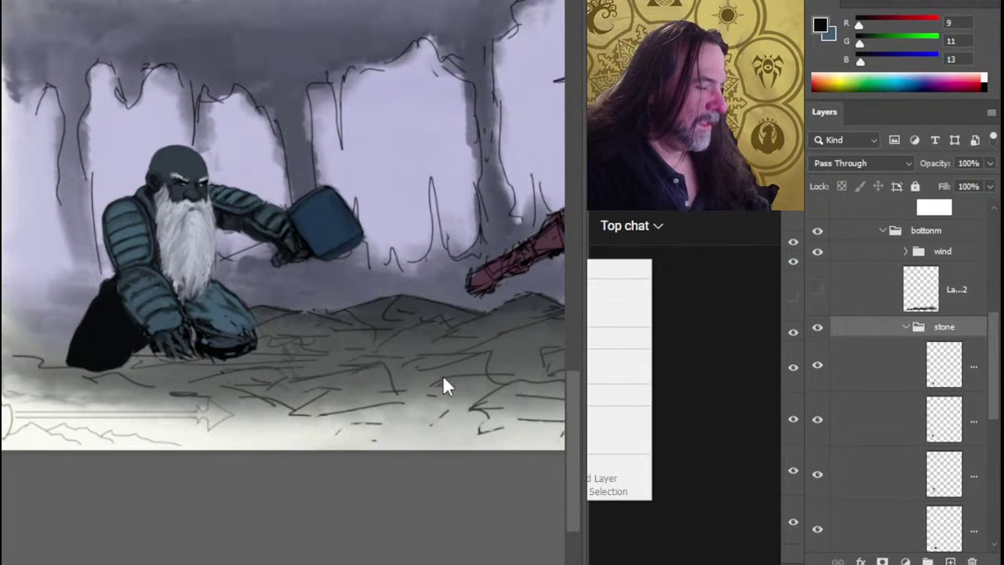
left_click(472, 416)
key("Return")
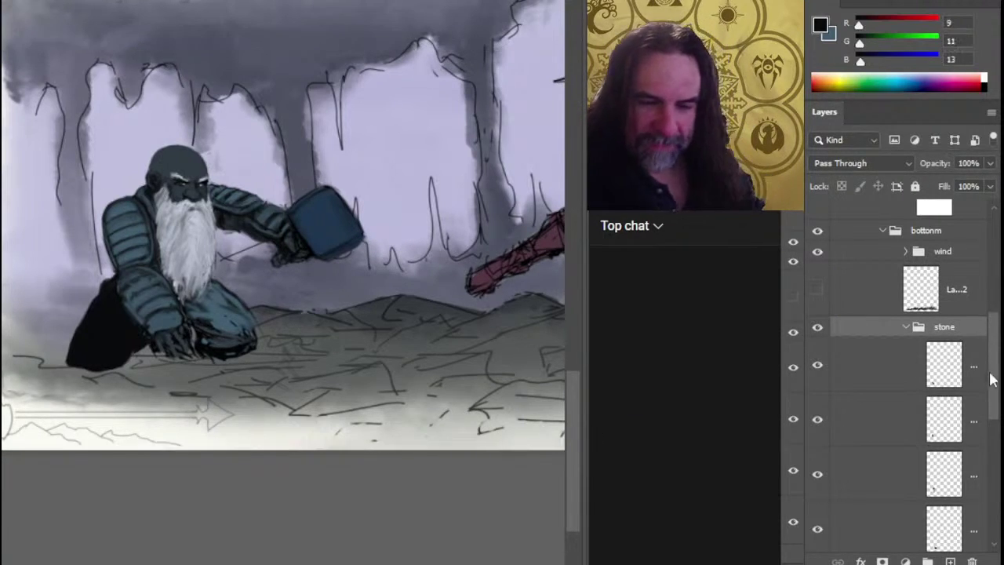
left_click_drag(993, 369, 995, 468)
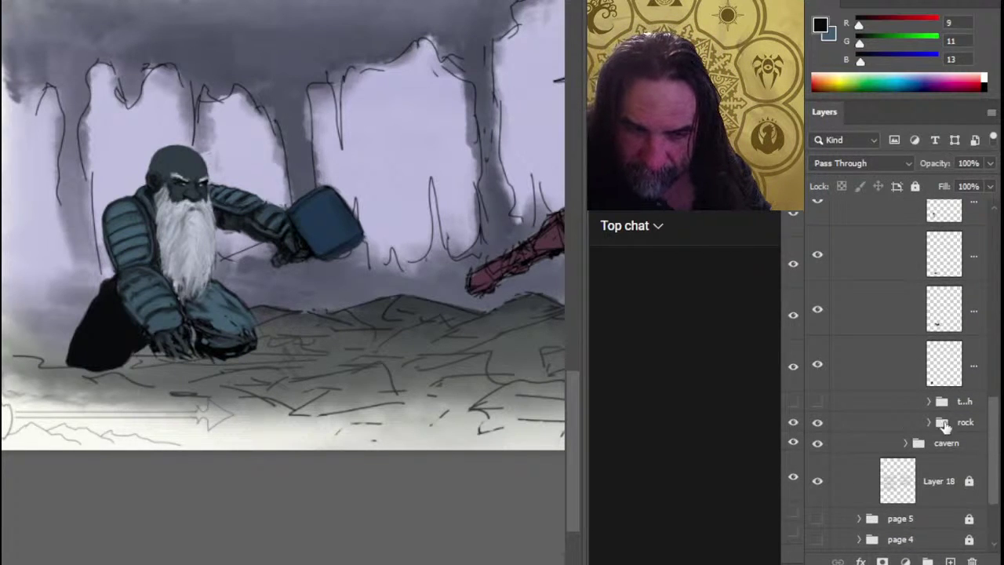
left_click_drag(995, 441, 942, 399)
Group all of the dwarf's layers together with Ctrl+G.
left_click(888, 331)
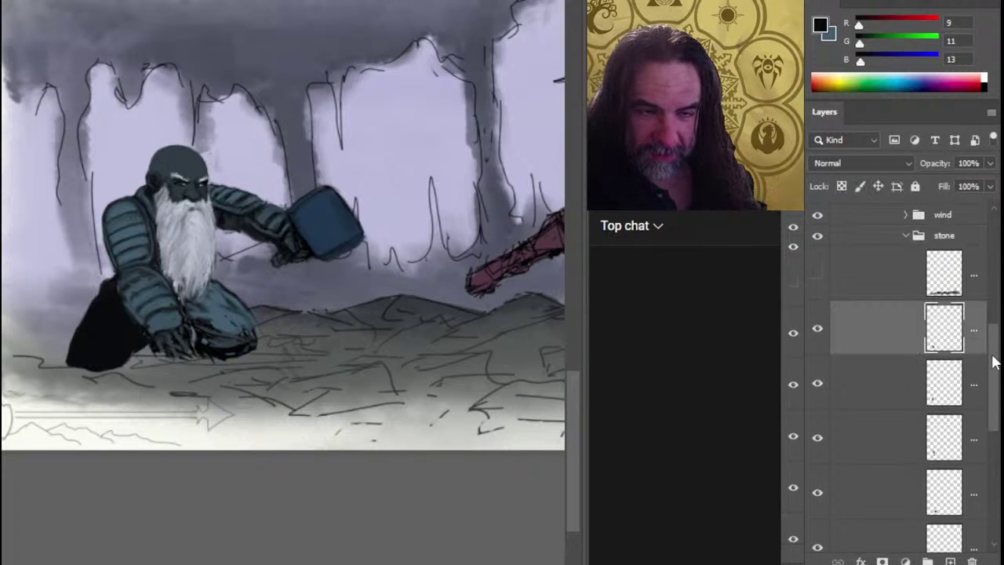
scroll(890, 369, "down", 3)
left_click(896, 416, "shift")
key("ctrl+g")
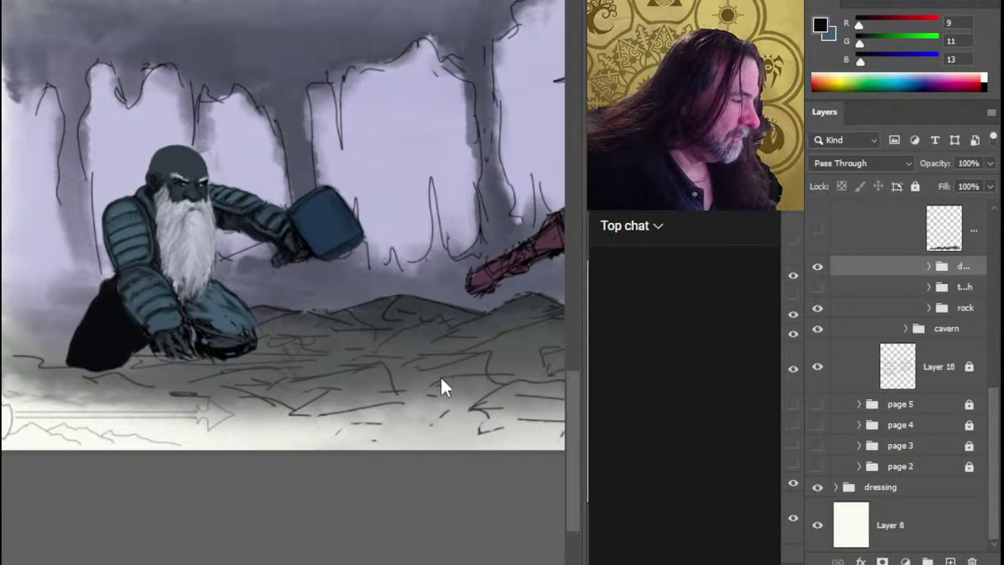
Rotate the grouped dwarf slightly and zoom out to see the whole page.
key("ctrl+t")
left_click_drag(428, 197, 442, 157)
key("Return")
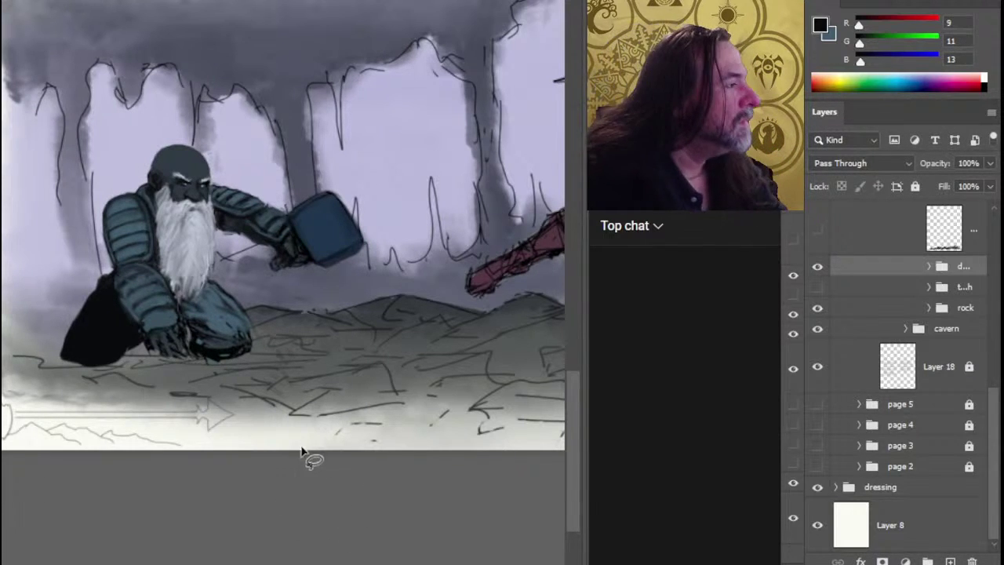
left_click(412, 390, "alt")
left_click_drag(439, 428, 414, 367)
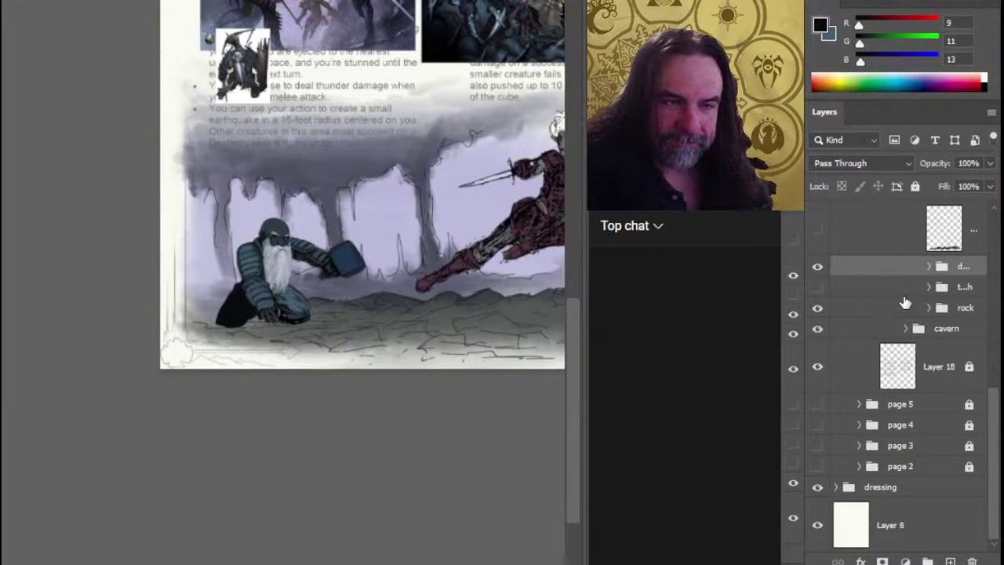
Expand the dwarf group, select its bottom layer and adjust the area around his feet.
left_click(930, 266)
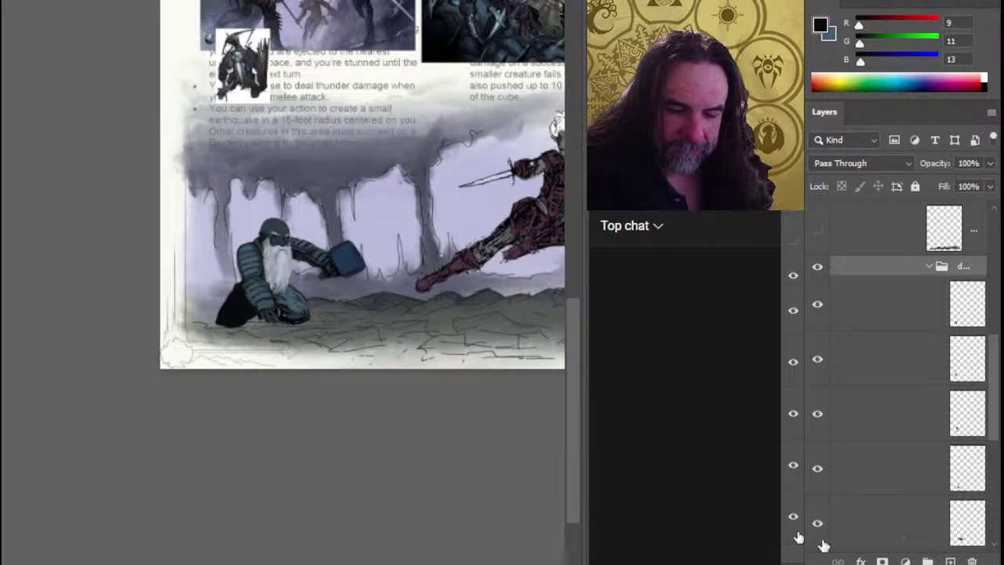
left_click(904, 502)
left_click_drag(995, 370, 993, 421)
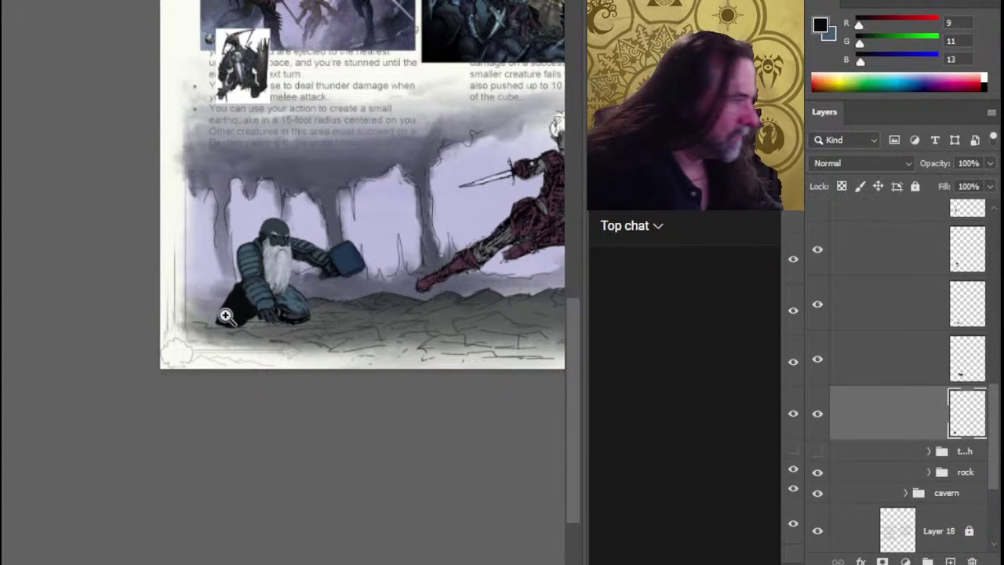
scroll(224, 314, "up", 2)
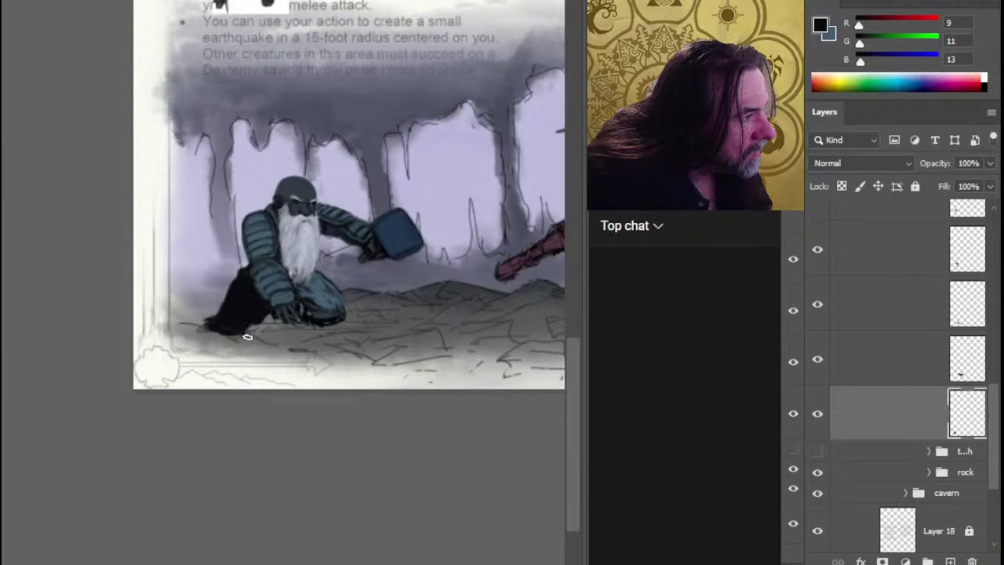
mouse_move(211, 338)
left_mouse_down()
mouse_move(189, 317)
mouse_move(248, 344)
mouse_move(232, 325)
left_mouse_up()
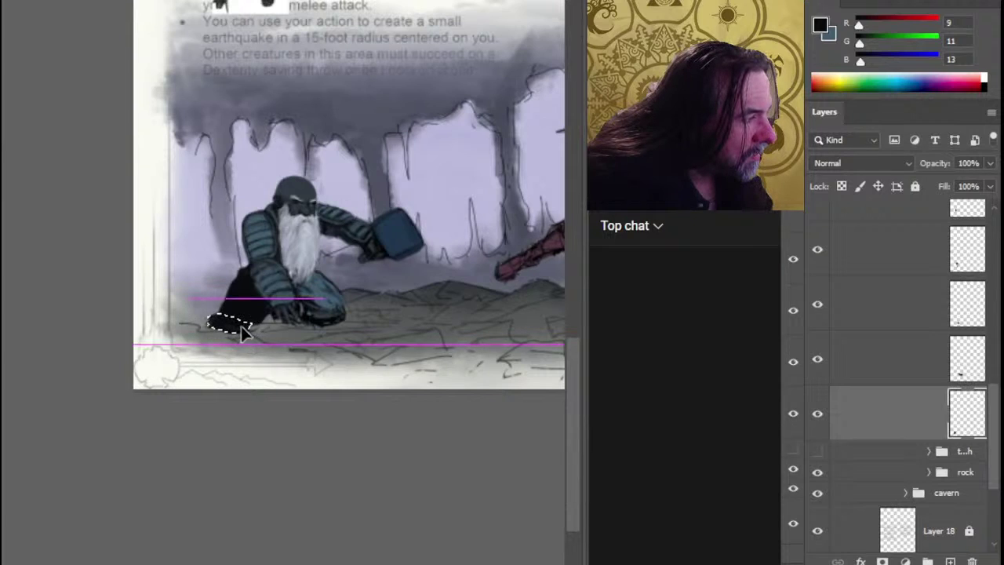
left_click(276, 353)
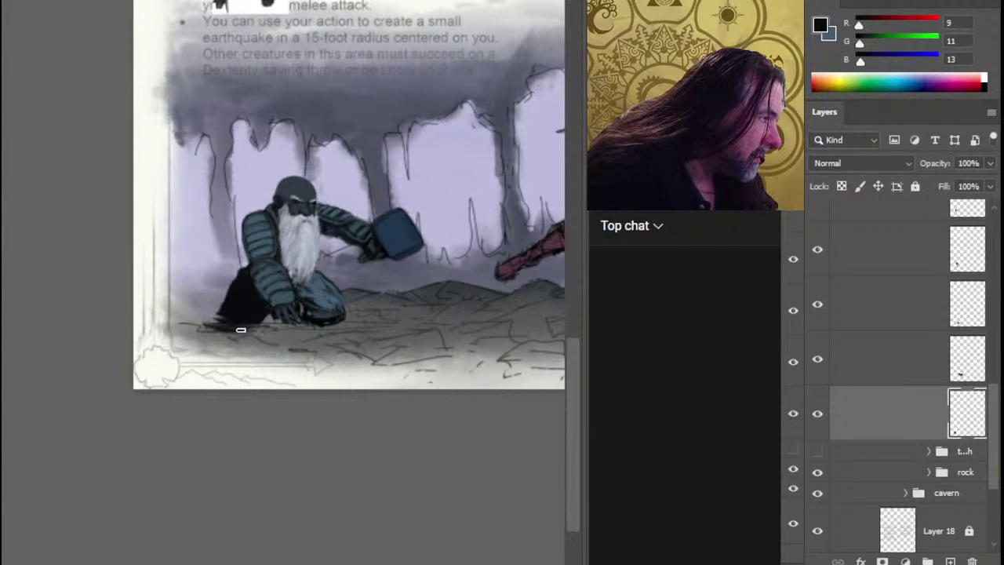
Extend the dark shadow under the dwarf and soften its left edge.
left_click_drag(241, 330, 270, 331)
mouse_move(221, 291)
left_mouse_down()
mouse_move(232, 276)
mouse_move(219, 310)
left_mouse_up()
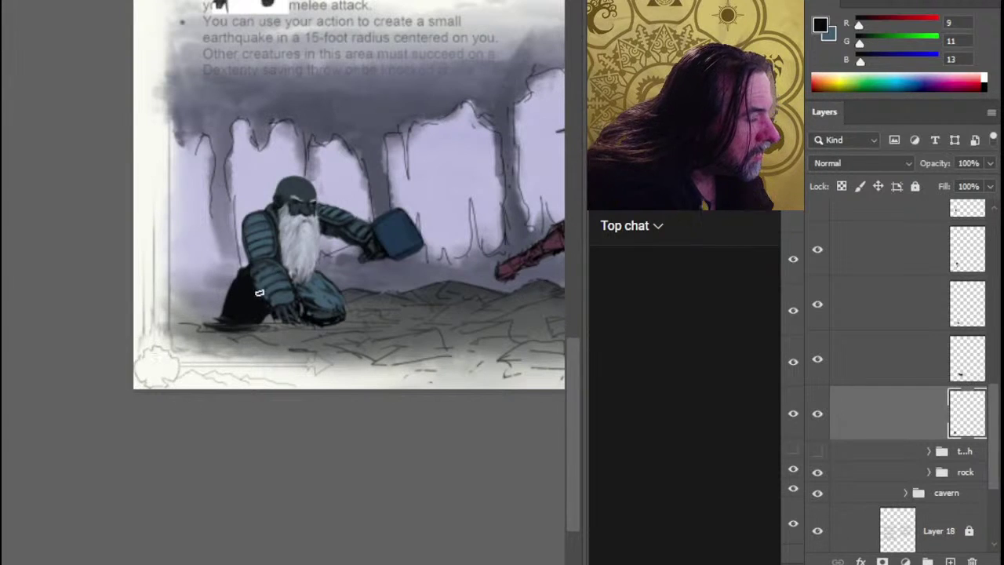
scroll(247, 317, "up", 2)
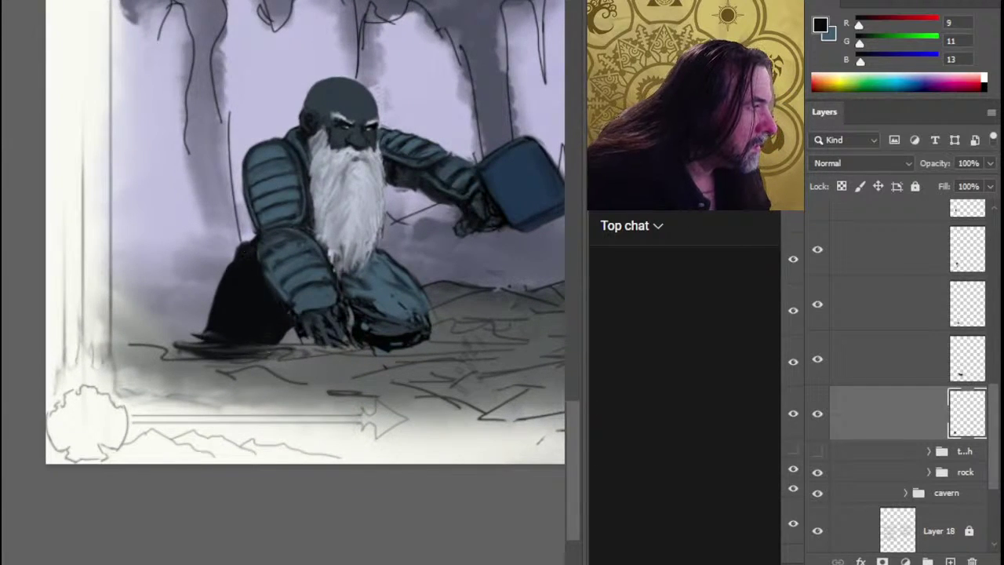
Sample the armour's blue-grey (RGB 66, 91, 109) and paint highlight strokes on a new layer along the dwarf's left side.
left_click(279, 198, "alt")
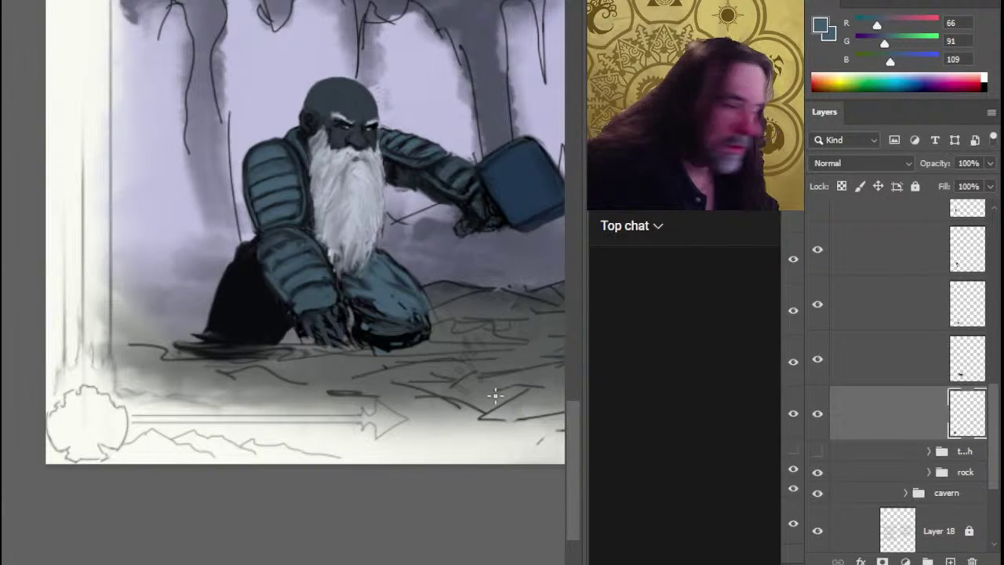
left_click(952, 562)
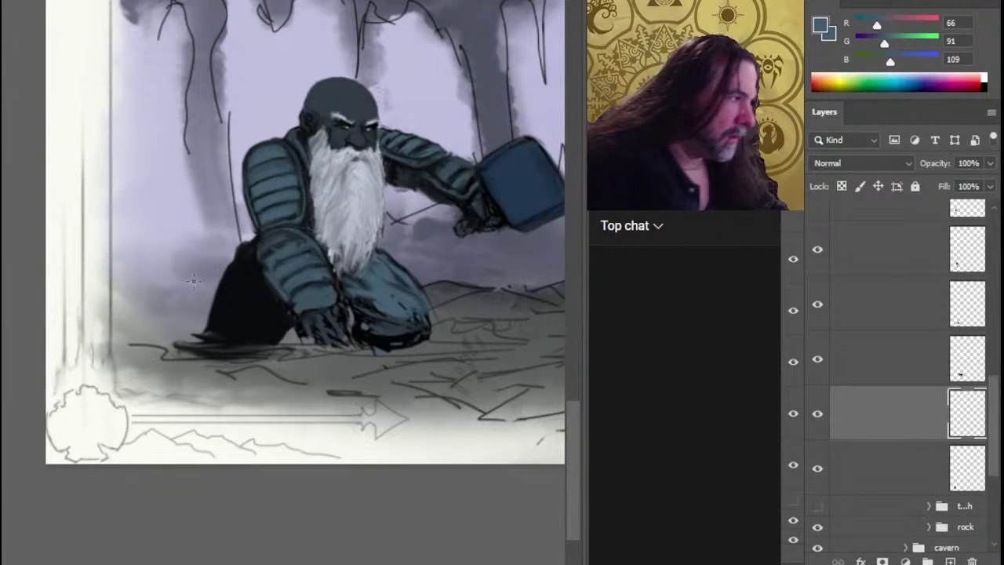
mouse_move(247, 279)
left_mouse_down()
mouse_move(242, 267)
mouse_move(225, 306)
mouse_move(232, 299)
left_mouse_up()
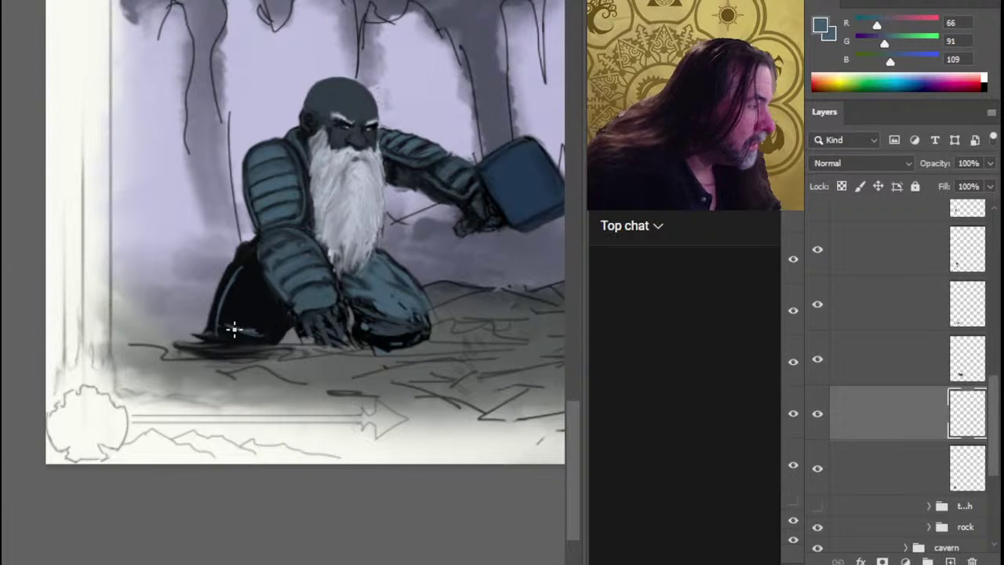
mouse_move(248, 311)
left_mouse_down()
mouse_move(240, 302)
mouse_move(274, 306)
mouse_move(251, 283)
mouse_move(249, 292)
left_mouse_up()
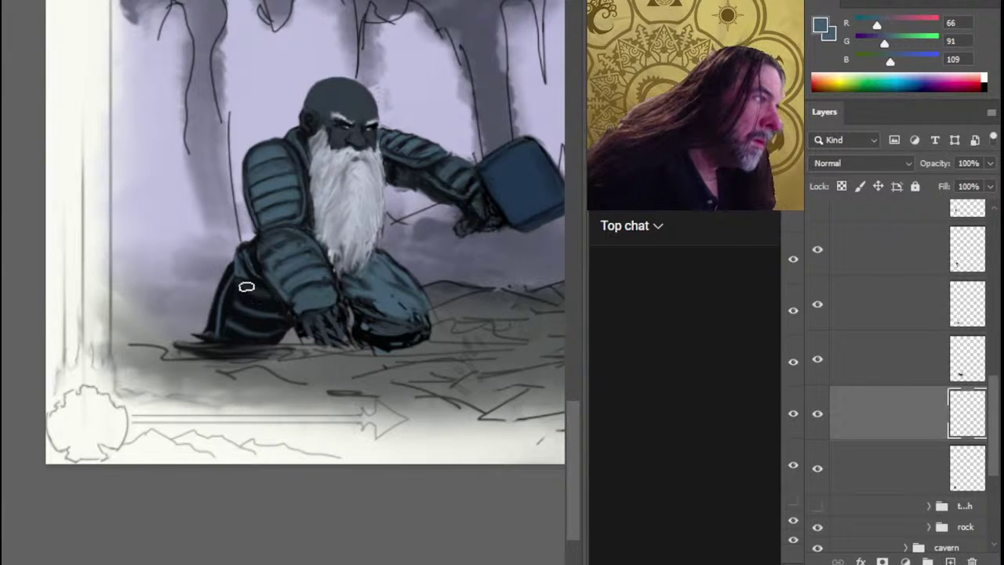
Paint near-black and blue-grey plate bands down the dwarf's rear leg, then select the layer below.
left_click(229, 272, "alt")
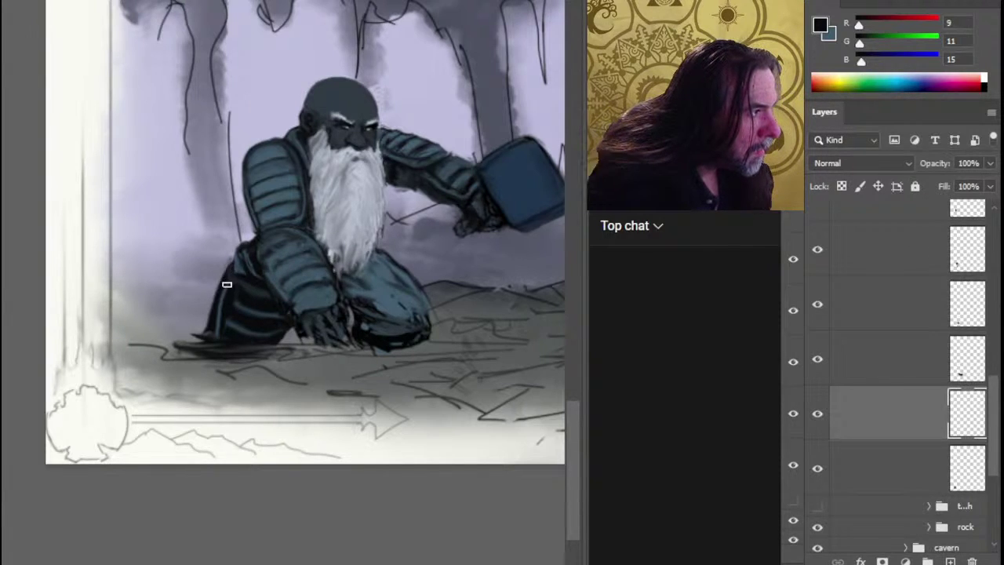
left_click(234, 256, "alt")
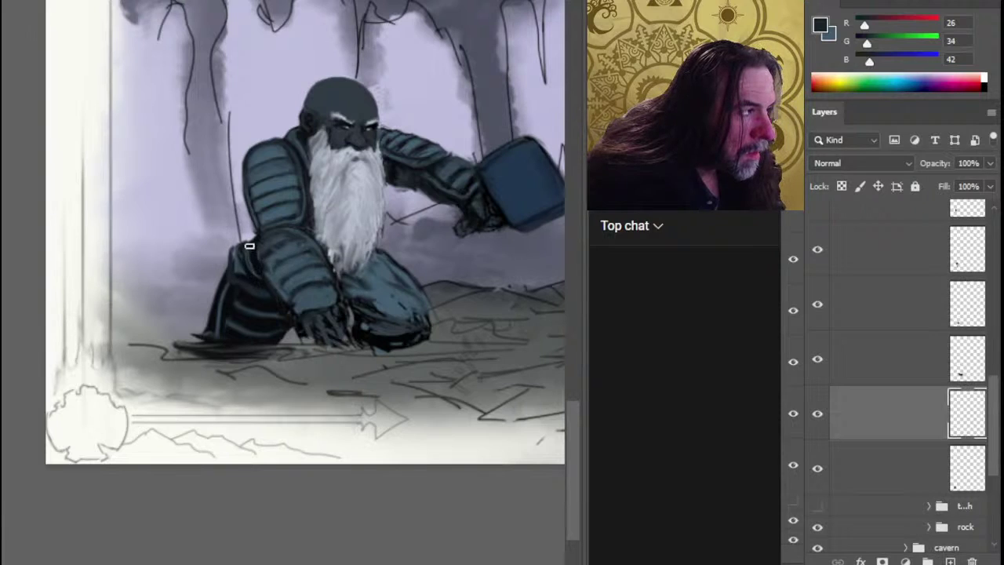
left_click(248, 286, "alt")
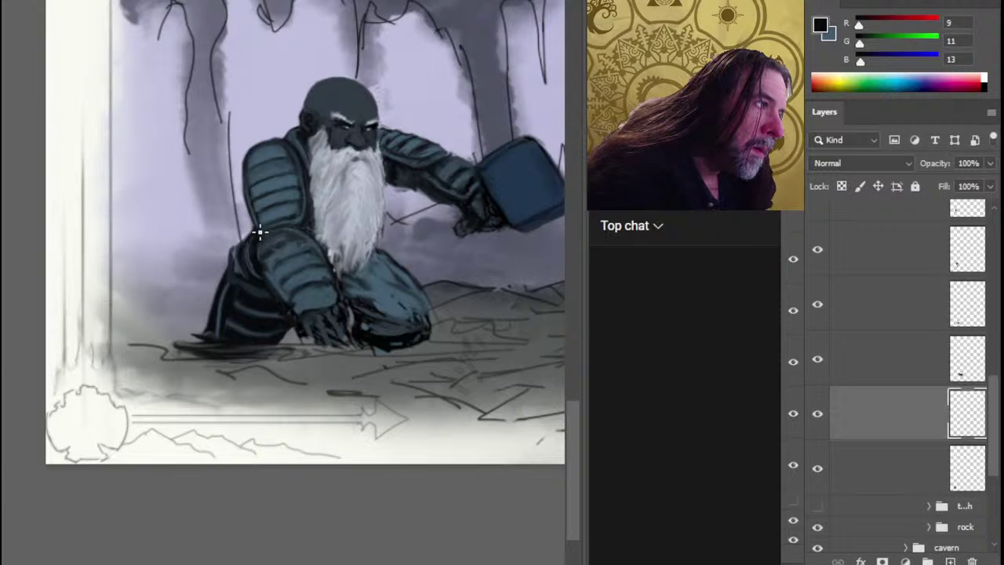
left_click(238, 275, "alt")
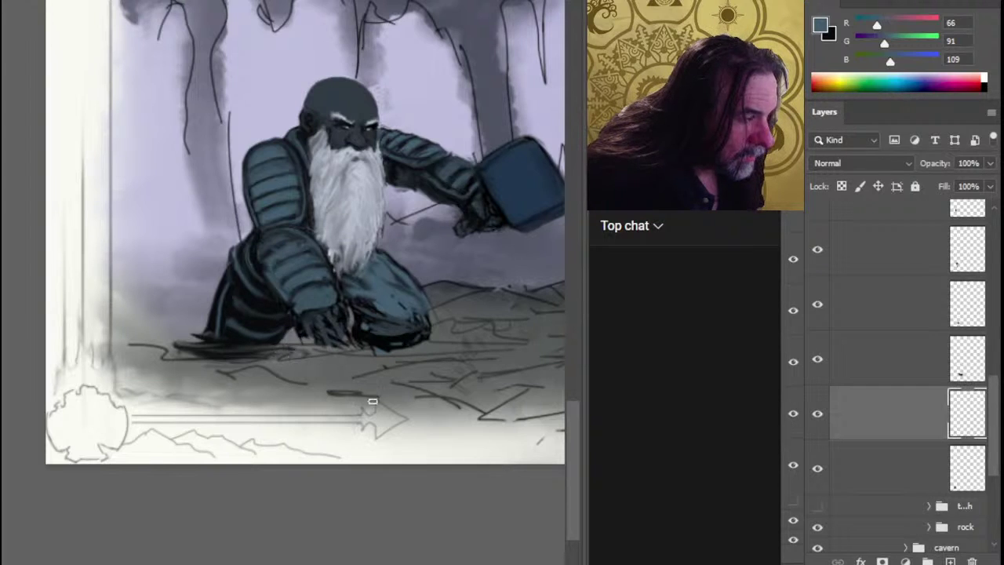
left_click(887, 483)
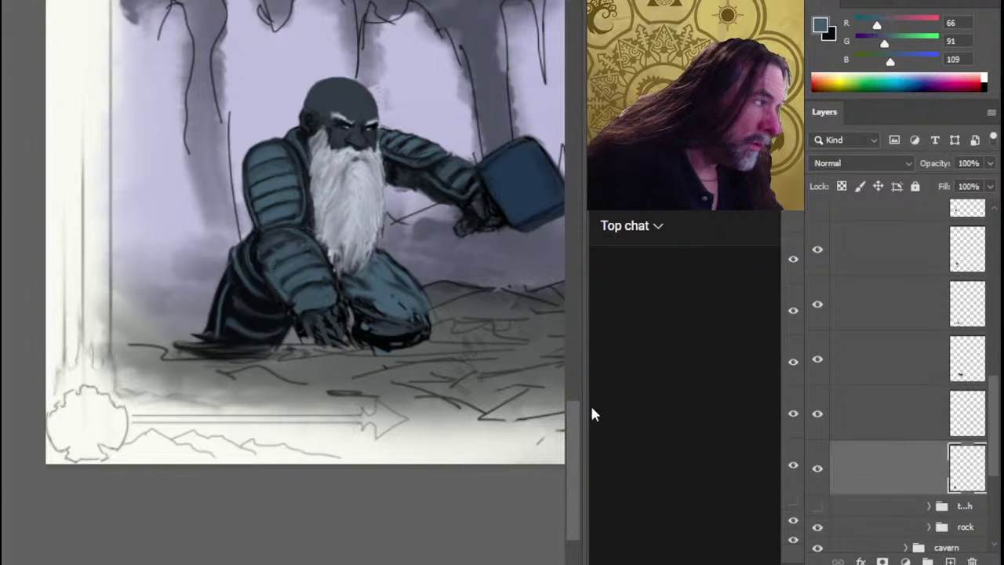
Merge the paint layer down and sample a mid blue-grey (RGB 44, 61, 72) from the dwarf's armour.
right_click(879, 417)
left_click(736, 464)
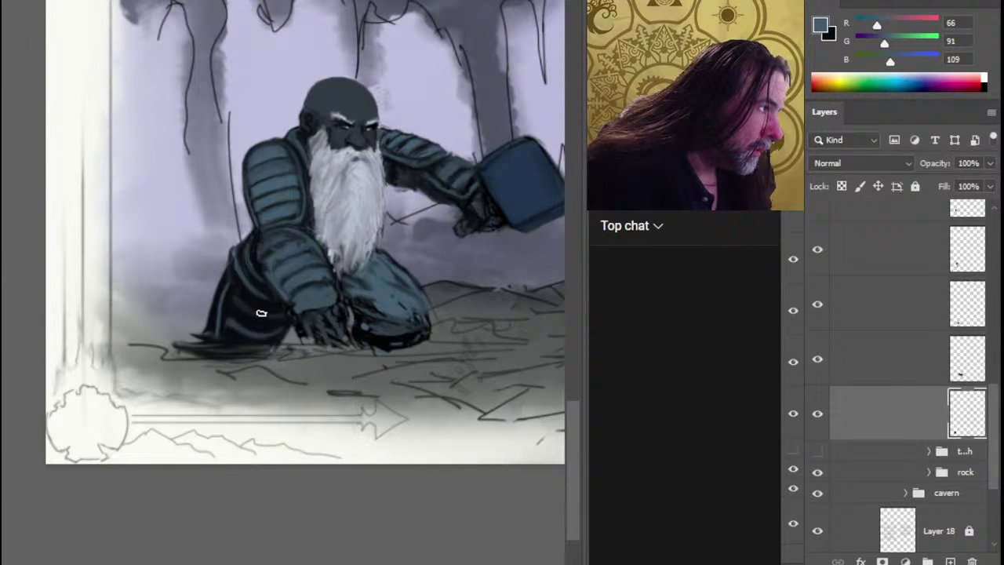
left_click(245, 339, "alt")
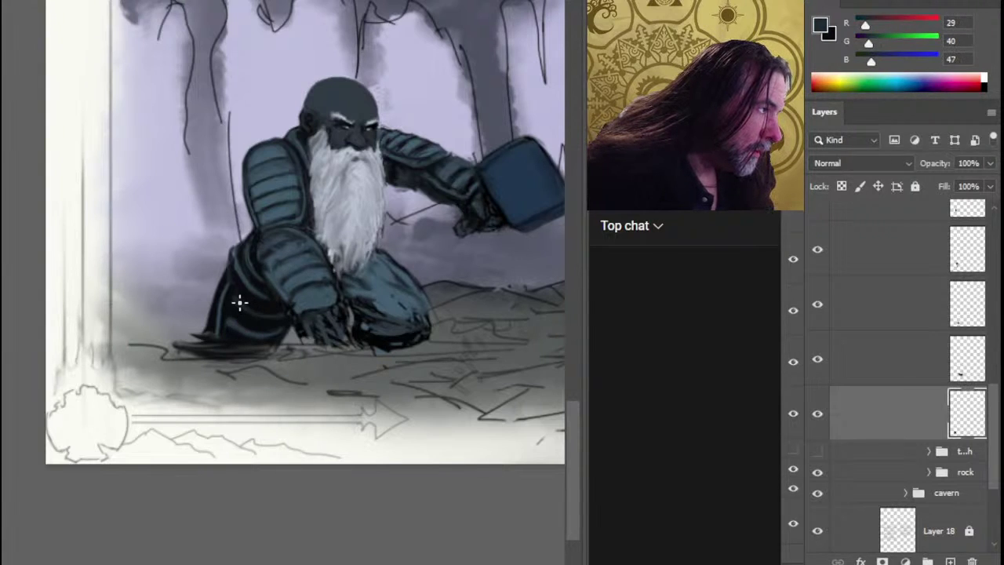
left_click(240, 322, "alt")
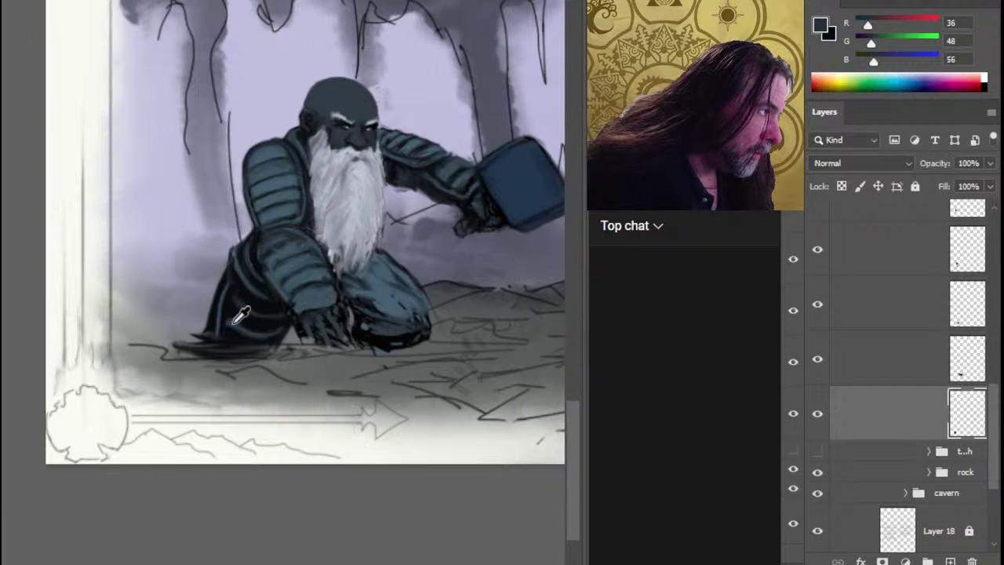
left_click(237, 320, "alt")
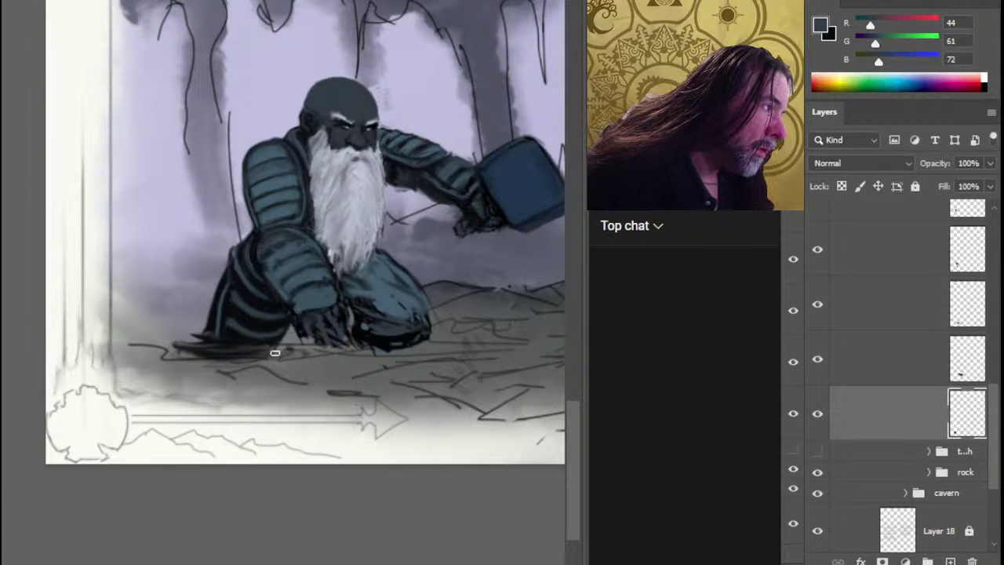
Paint a dark blue-grey shadow pool across the cavern floor beneath the dwarf's boots.
left_click_drag(259, 351, 289, 349)
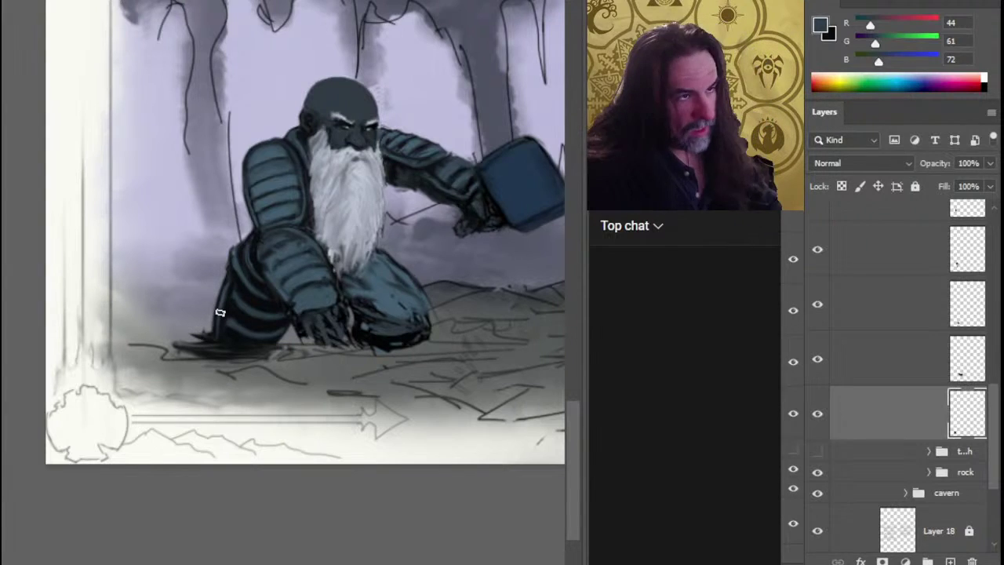
scroll(251, 306, "up", 1)
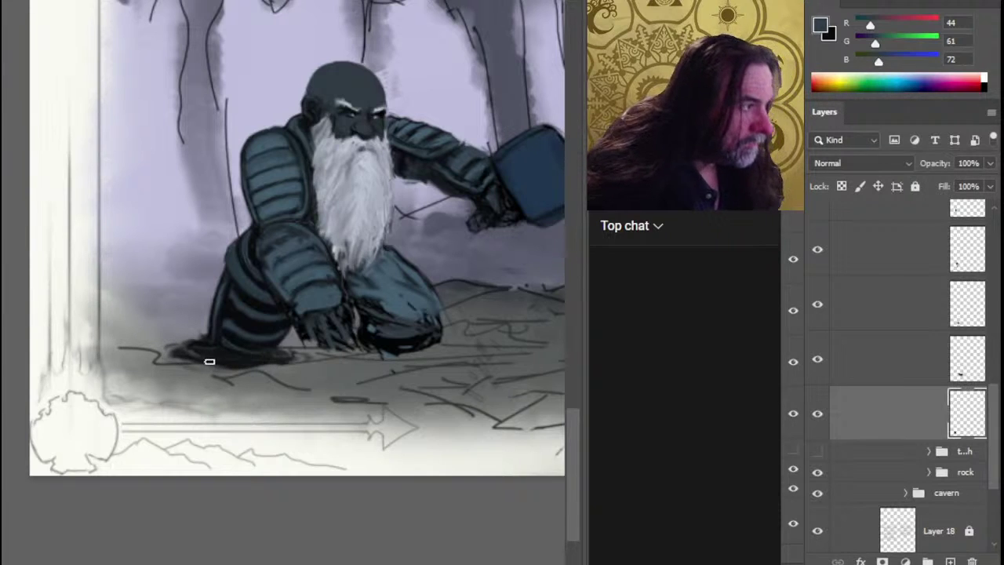
mouse_move(210, 361)
left_mouse_down()
mouse_move(288, 365)
mouse_move(204, 362)
mouse_move(298, 360)
mouse_move(270, 380)
mouse_move(300, 364)
left_mouse_up()
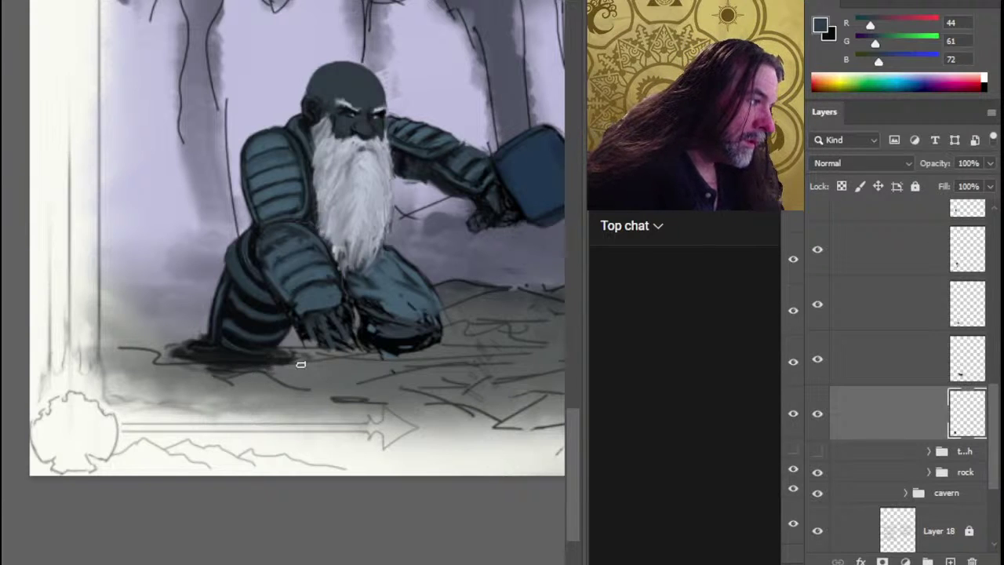
left_click_drag(385, 398, 283, 444)
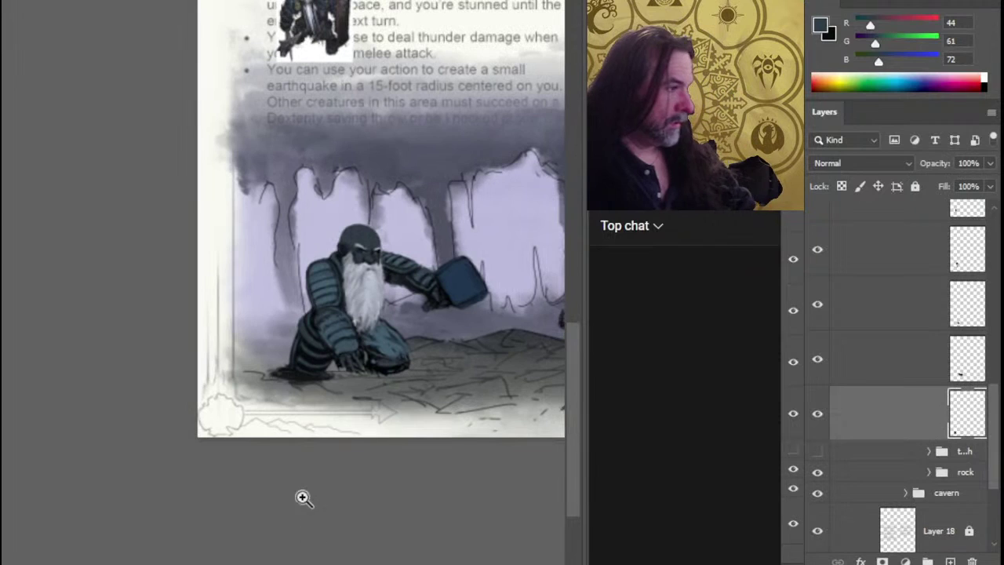
Toggle the hammer and neighbouring layers' visibility to identify them, then select the dwarf's legs layer.
left_click_drag(431, 439, 332, 416)
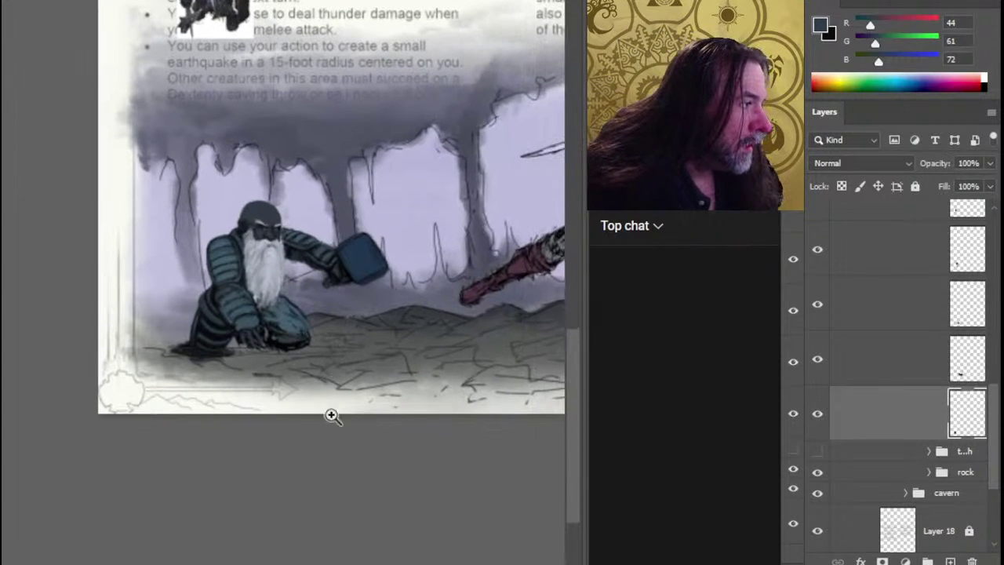
left_click(818, 361)
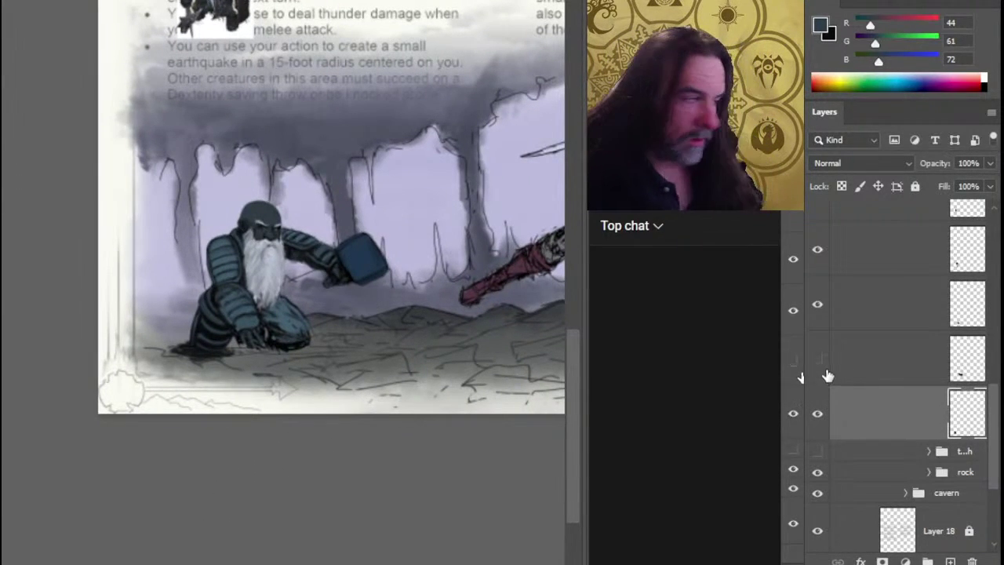
left_click(827, 375)
left_click(824, 319)
left_click(825, 318)
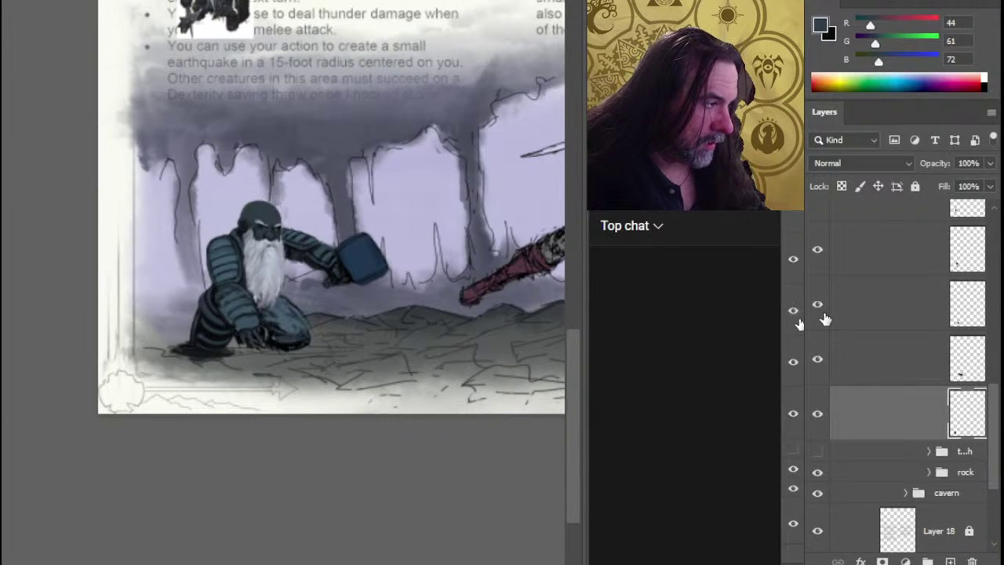
left_click(870, 328)
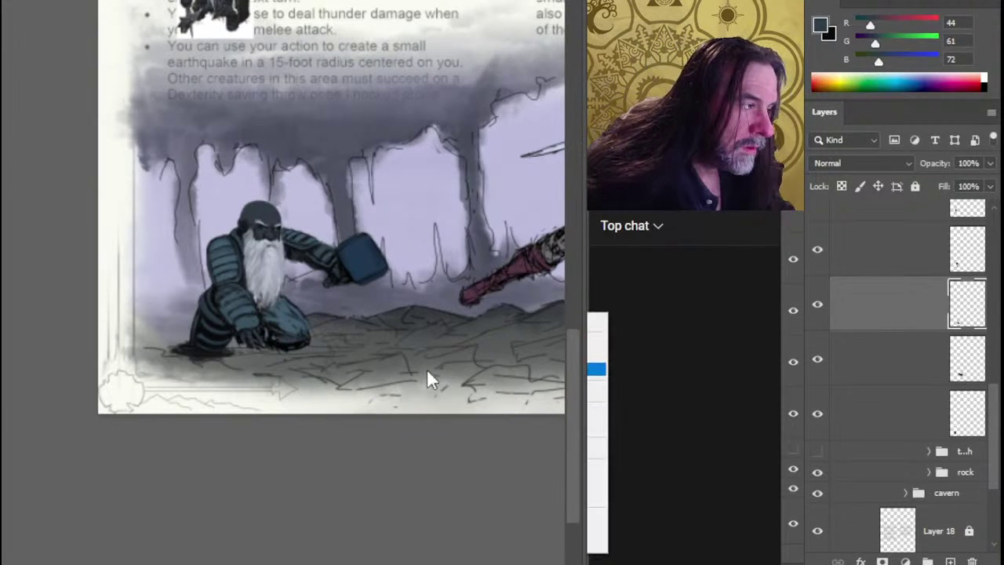
Rotate the dwarf's legs slightly clockwise with Free Transform and commit.
key("ctrl+t")
left_click_drag(473, 368, 460, 395)
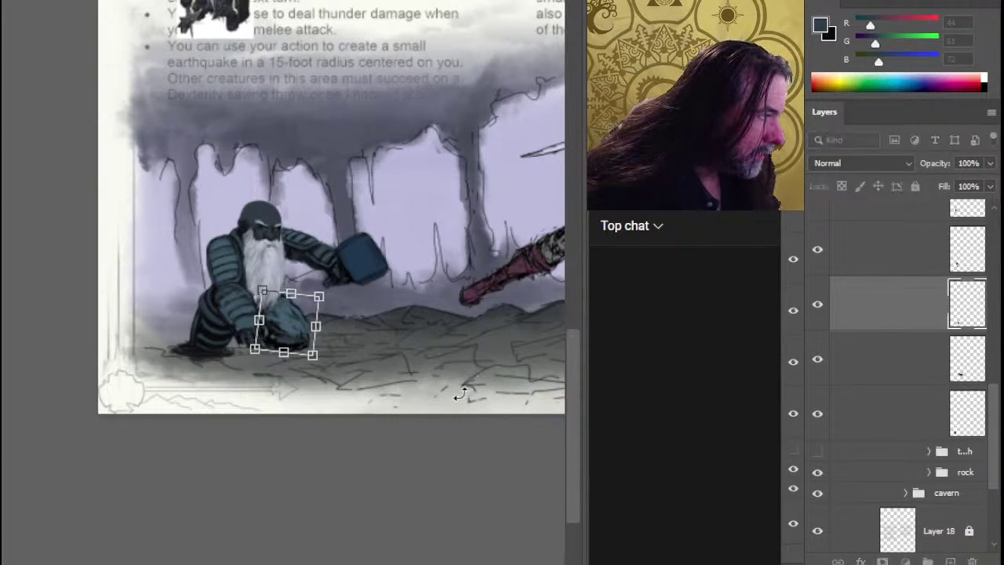
key("Return")
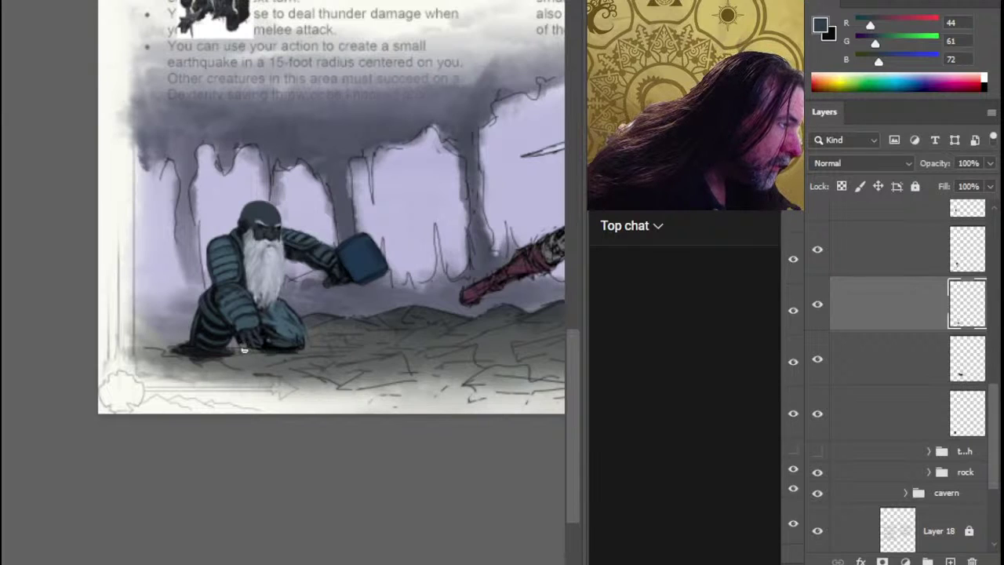
Repaint the legs' armour shading with sampled near-black and blue-grey tones.
left_click(281, 310, "alt")
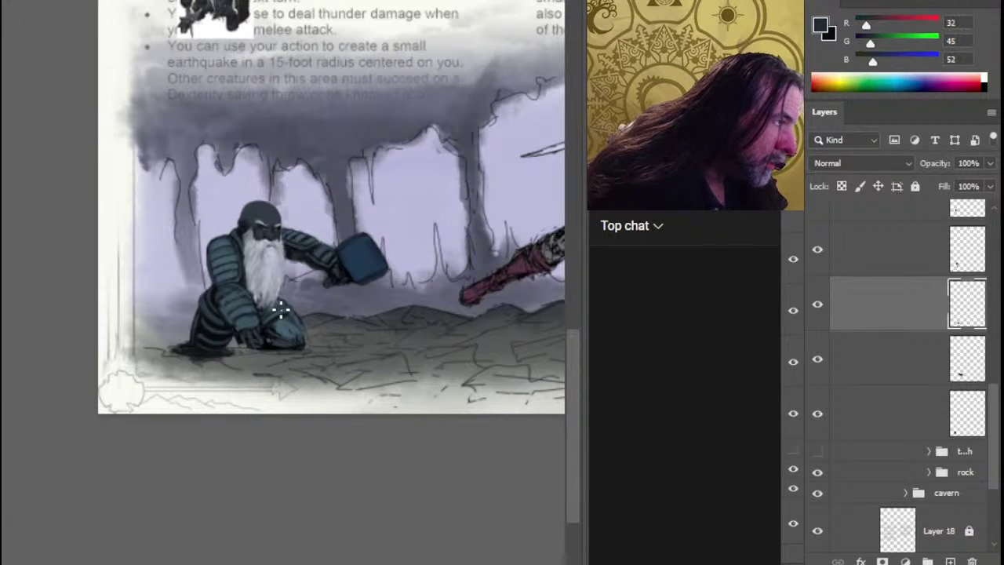
left_click(203, 341, "alt")
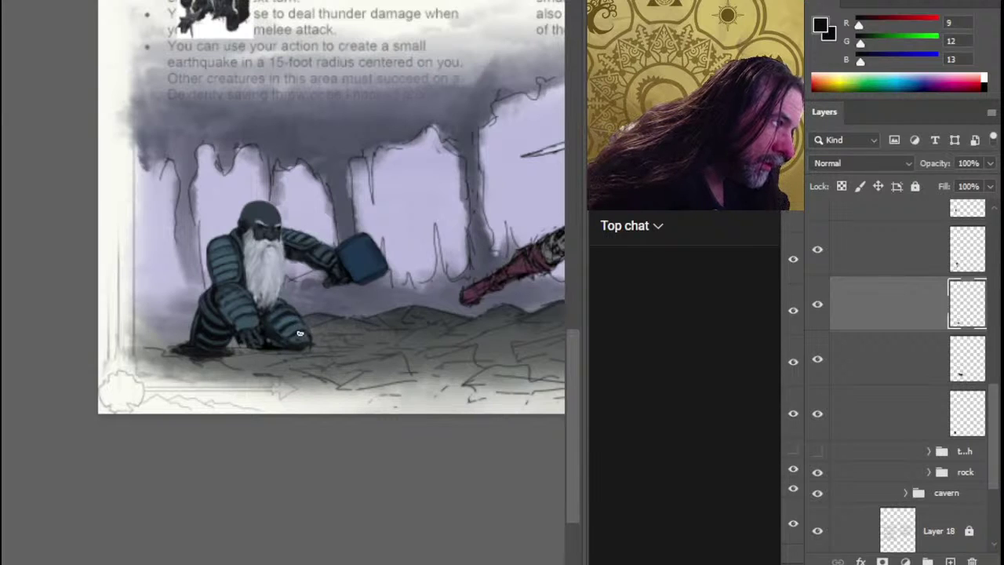
left_click(279, 336, "alt")
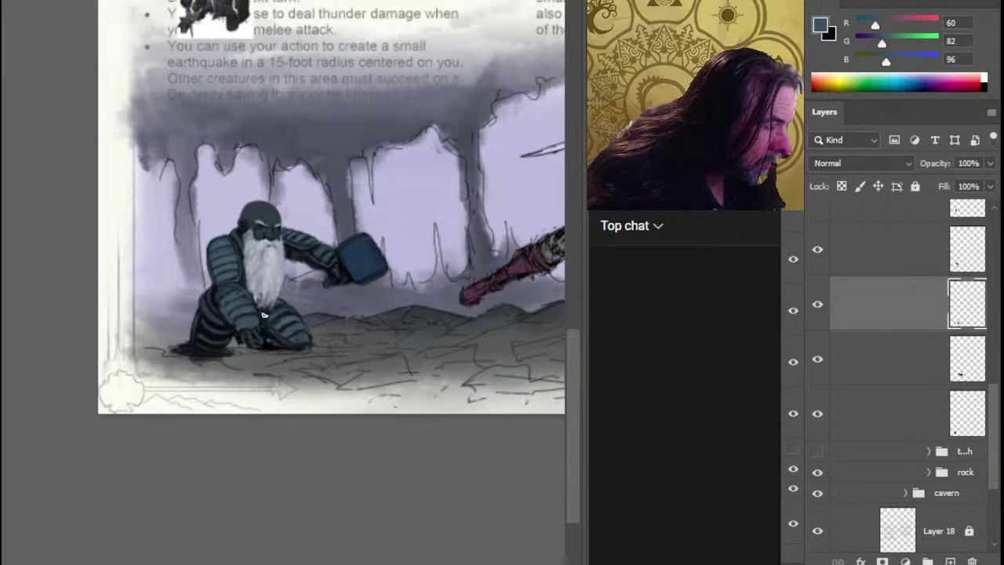
left_click(253, 314, "alt")
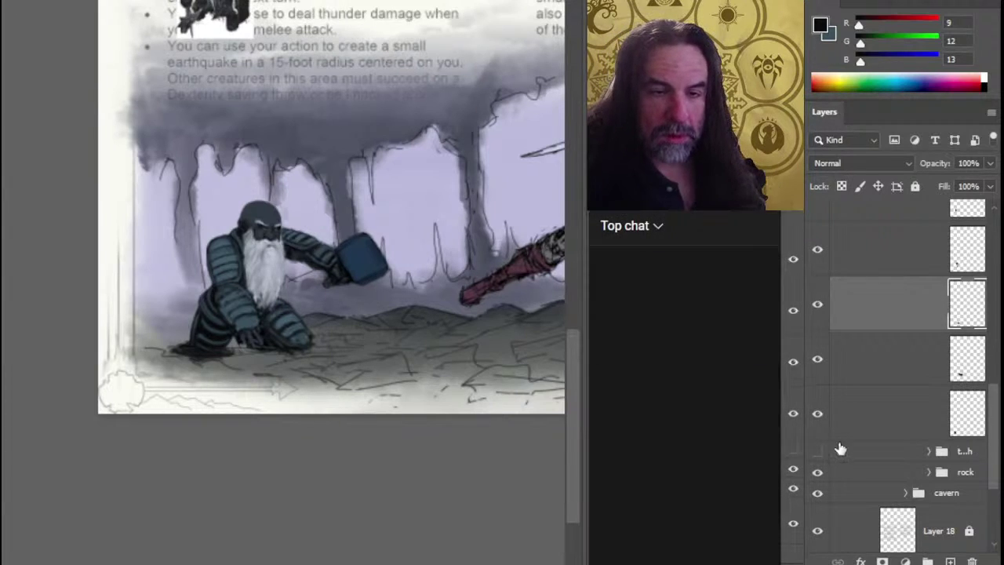
left_click_drag(1000, 408, 995, 337)
left_click(894, 314)
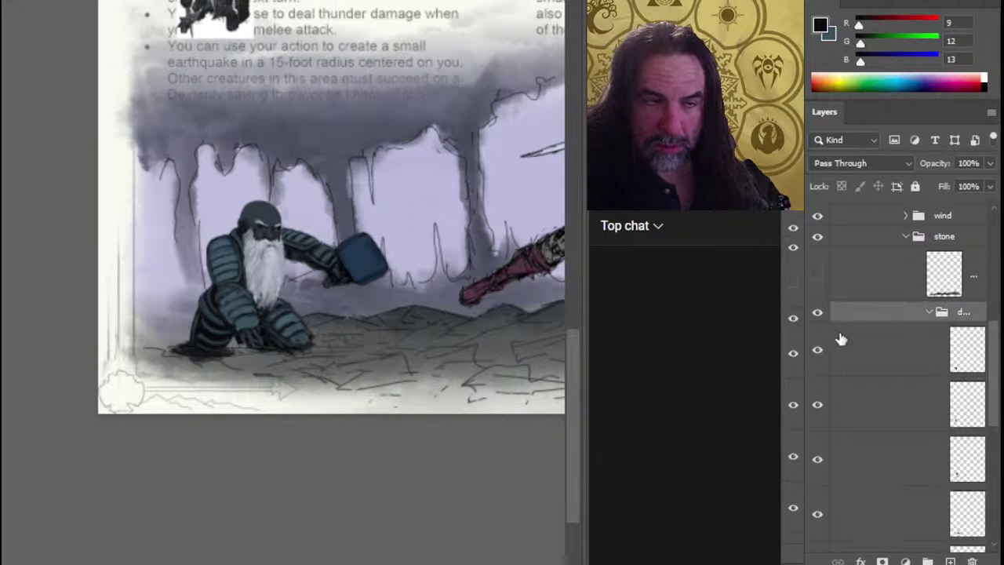
right_click(407, 259)
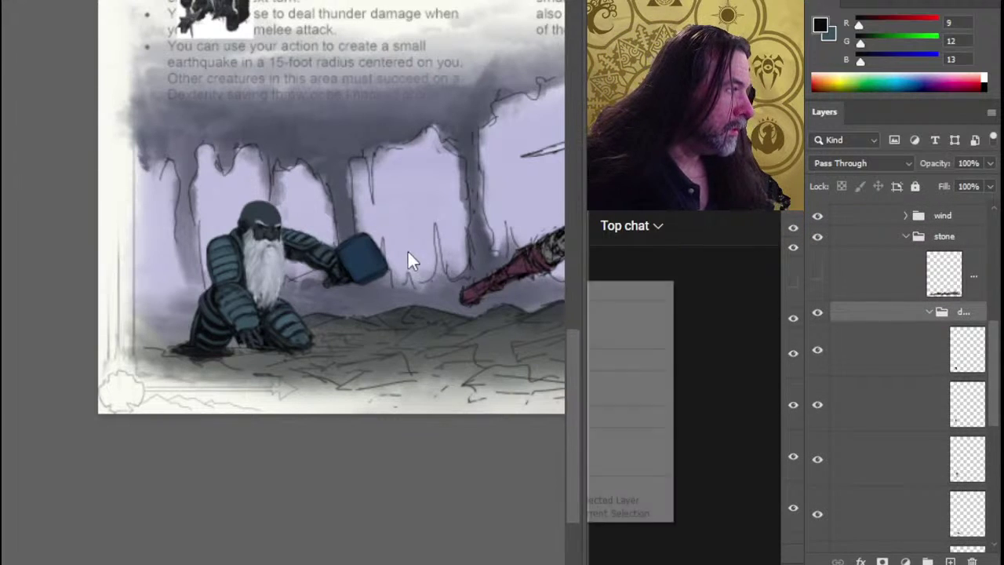
left_click(511, 440)
left_click_drag(474, 143, 484, 150)
key("ctrl+z")
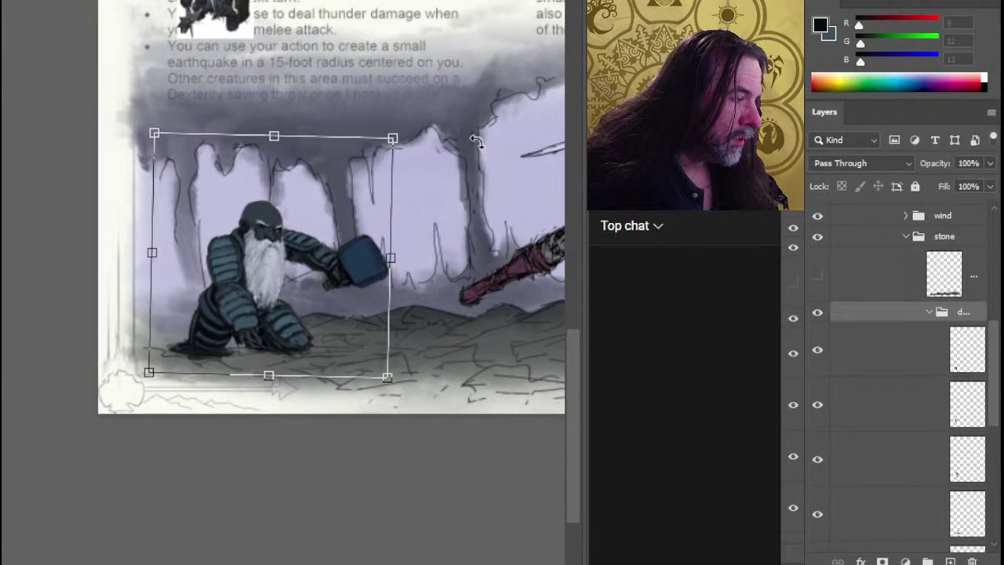
key("Return")
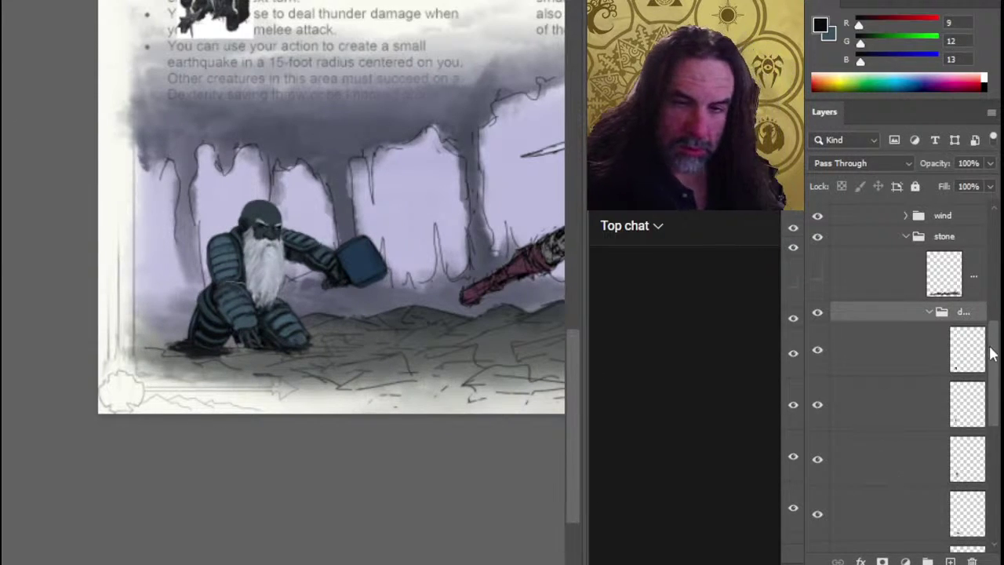
left_click_drag(993, 348, 994, 359)
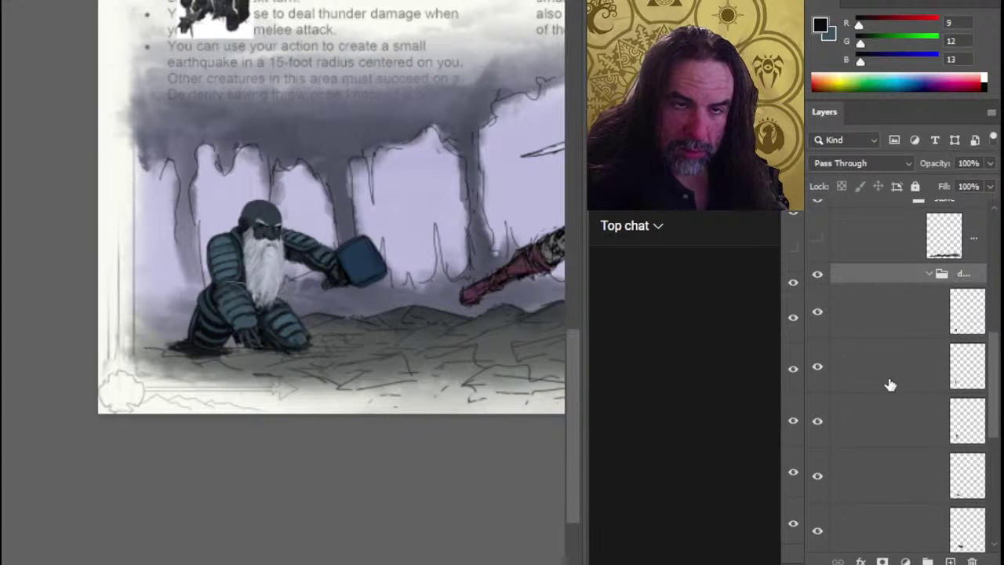
Add a layer mask to the duergar group and toggle layers to identify the hammer, lower body and head.
left_click(883, 561)
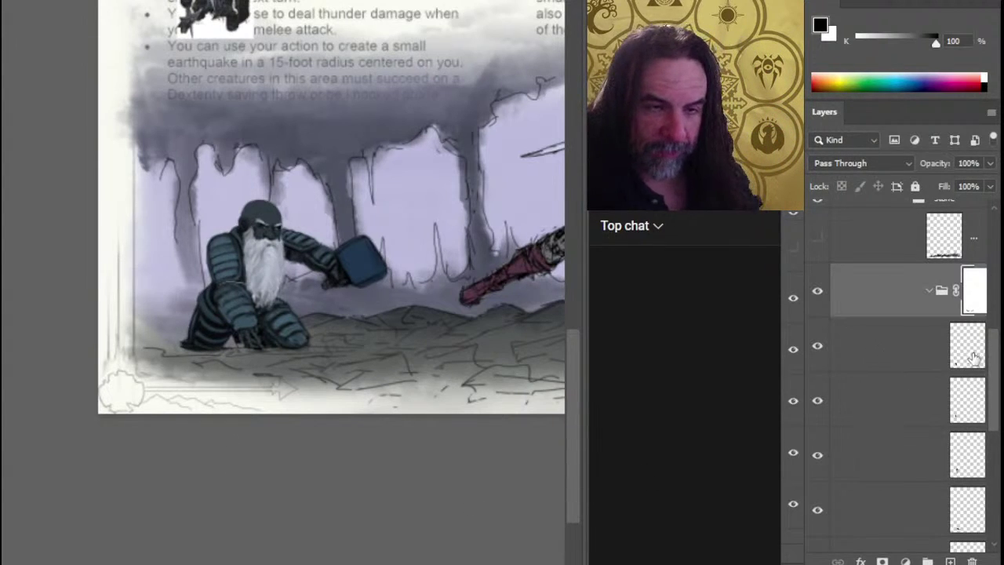
left_click_drag(995, 379, 853, 410)
left_click(819, 424)
left_click(819, 424)
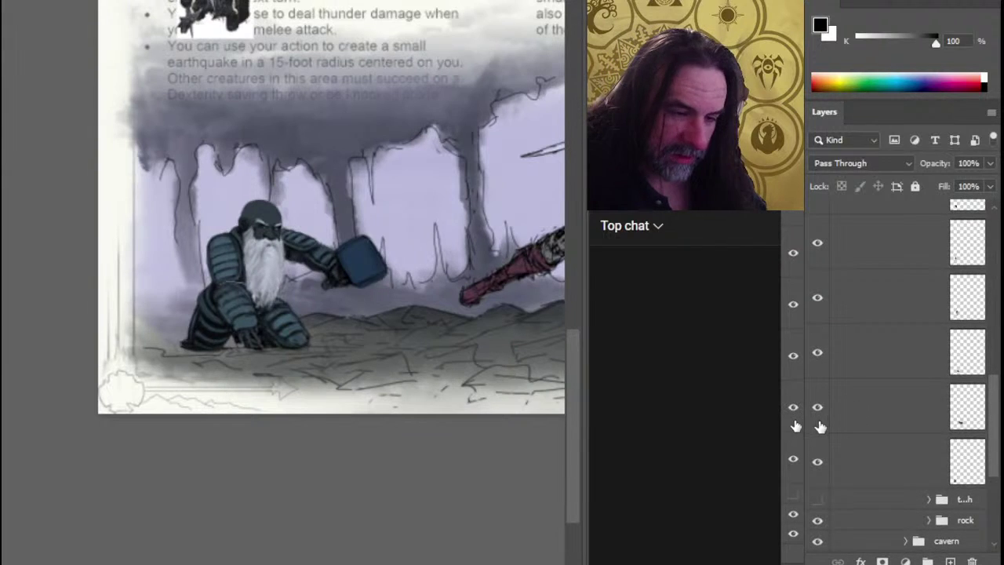
left_click(818, 467)
left_click(818, 468)
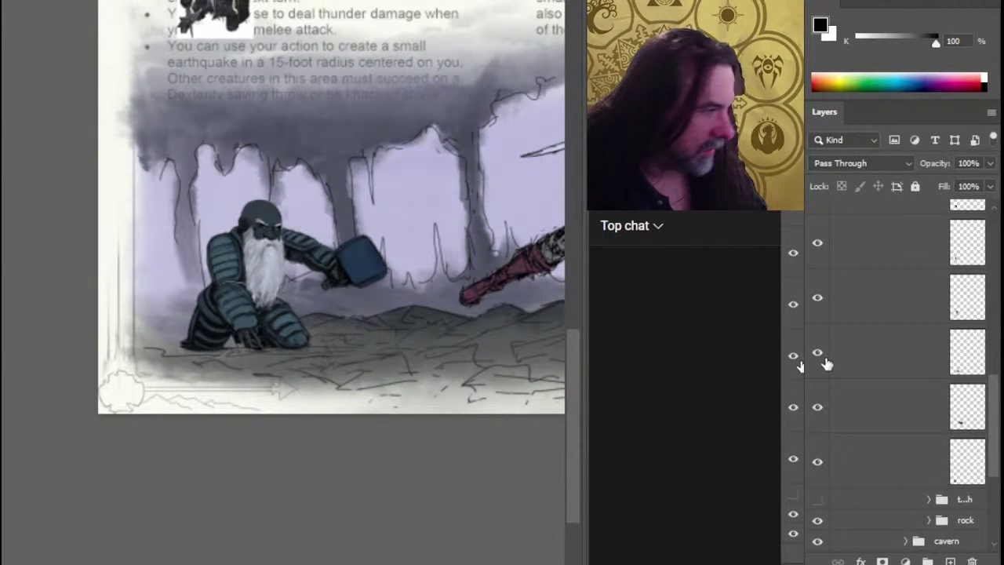
left_click(820, 355)
left_click(821, 357)
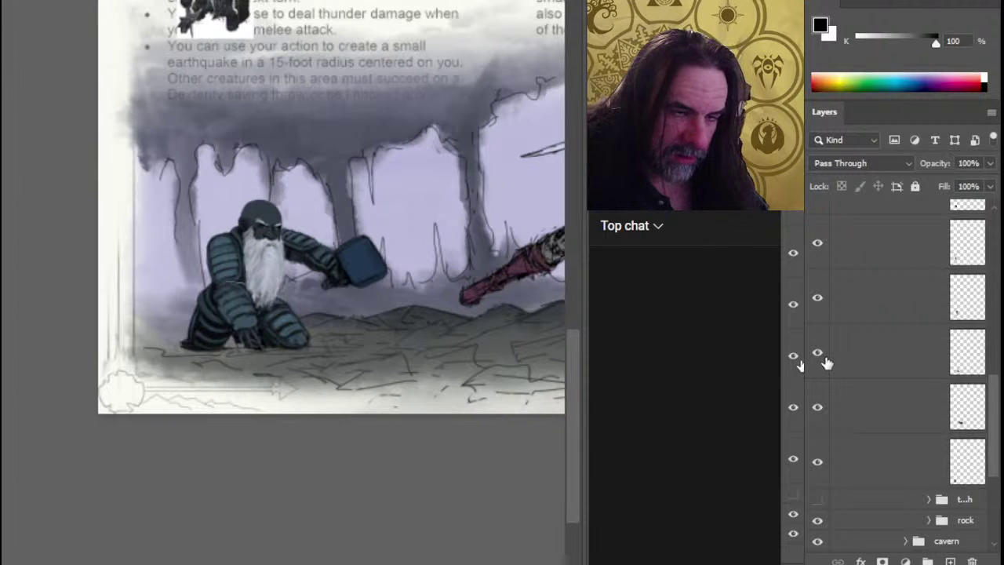
left_click(818, 298)
left_click(822, 305)
Move the hammer layer higher in the stack and Merge Down the layer beneath it.
left_click_drag(884, 421, 855, 345)
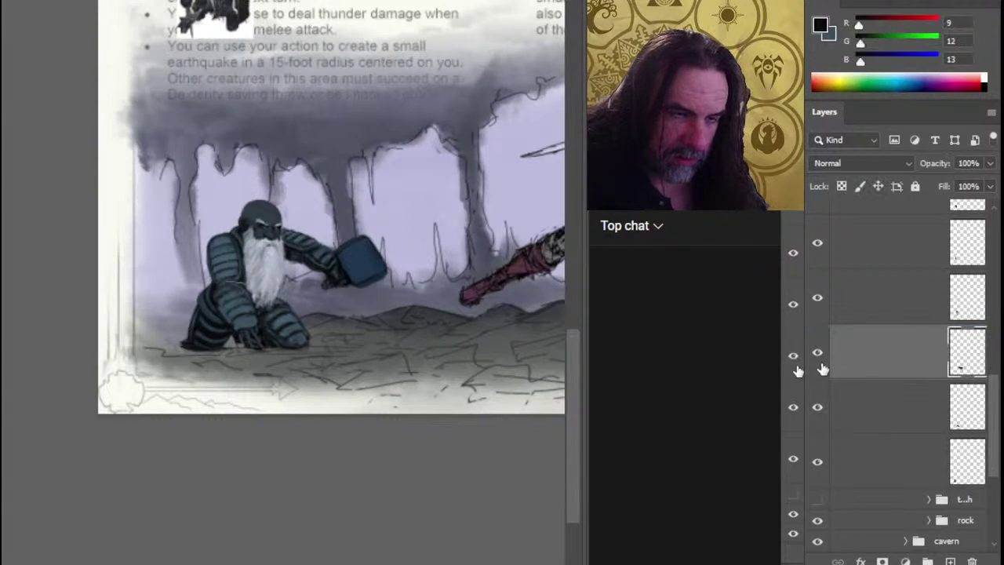
left_click(818, 355)
left_click(817, 357)
left_click(875, 424)
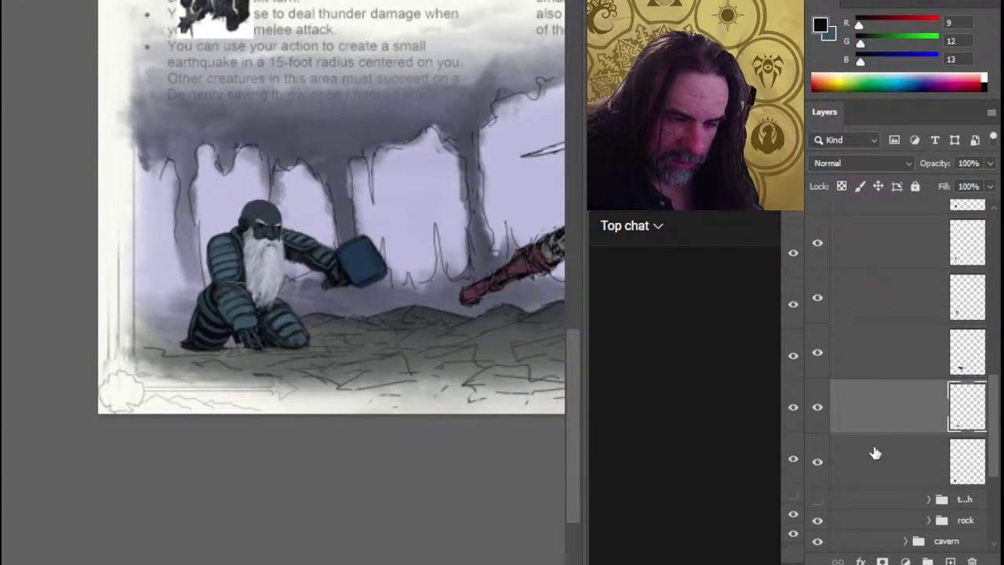
right_click(867, 416)
left_click(791, 460)
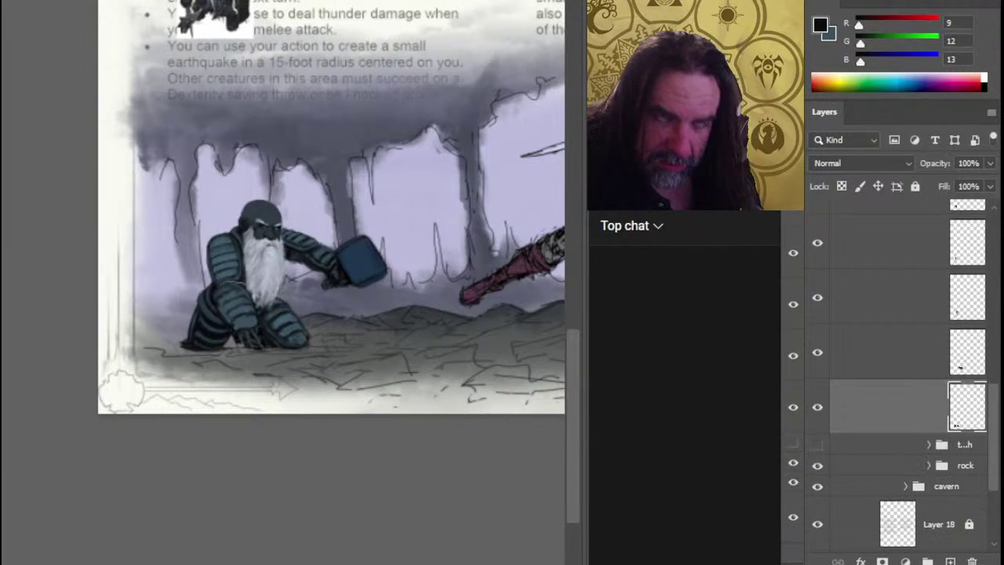
Toggle the duergar layers' visibility to find and select the dwarf's lower-body layer.
left_click_drag(995, 411, 998, 371)
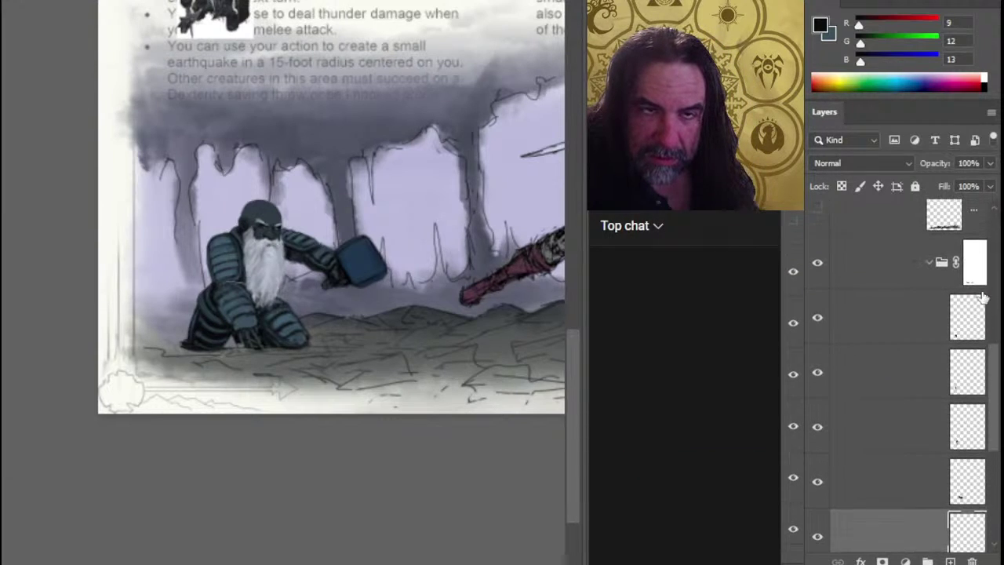
left_click(942, 526)
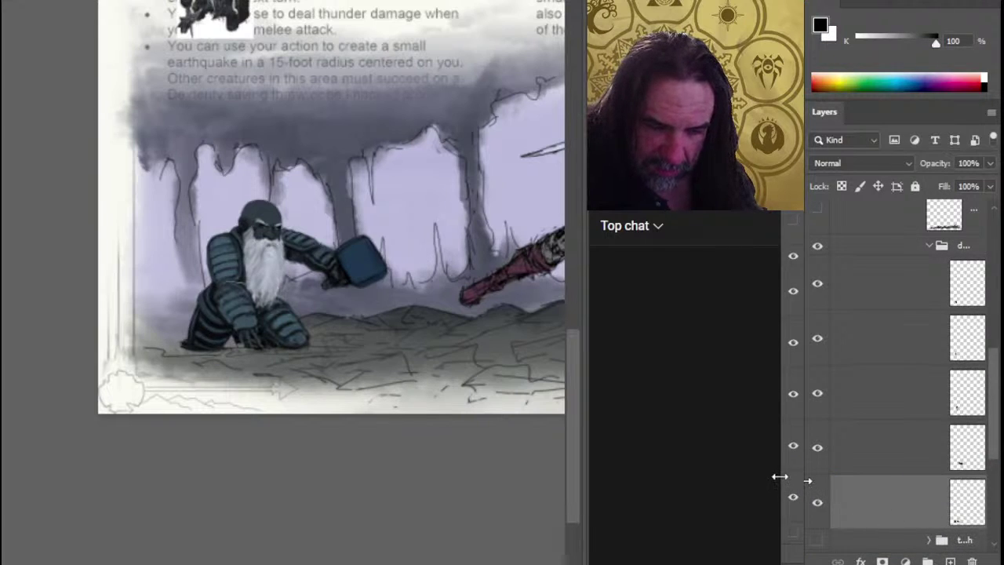
left_click_drag(780, 477, 799, 510)
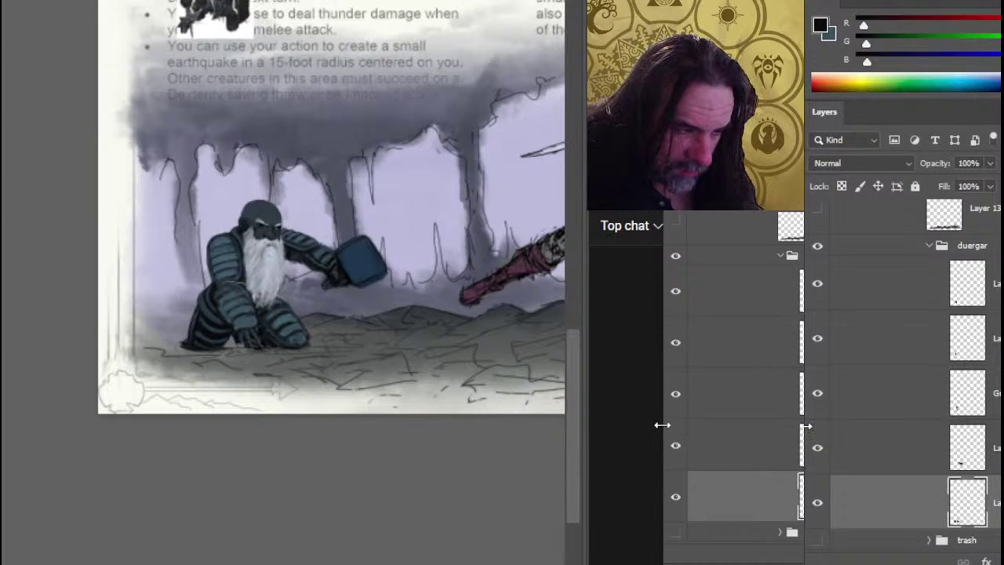
left_click_drag(662, 421, 812, 425)
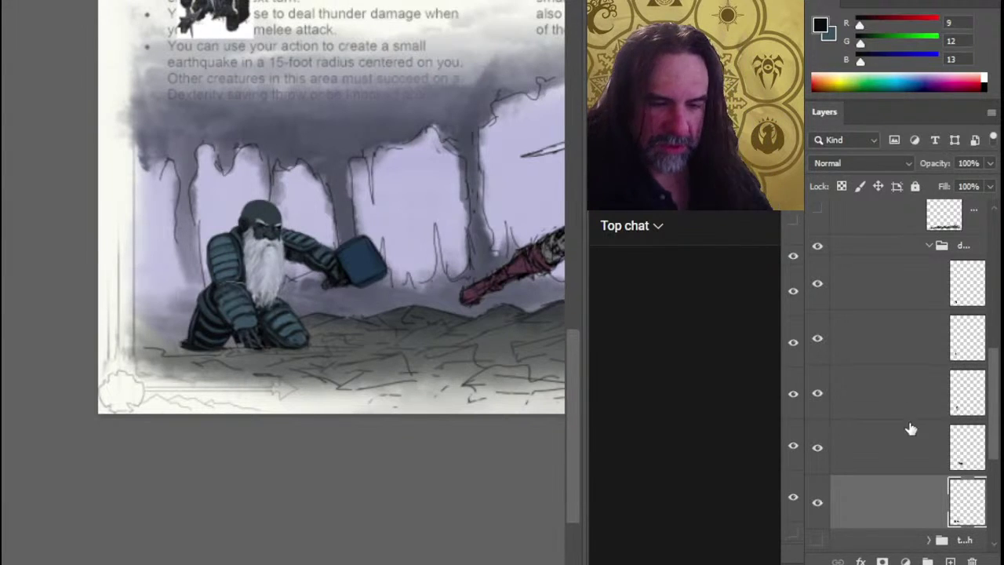
scroll(996, 434, "up", 1)
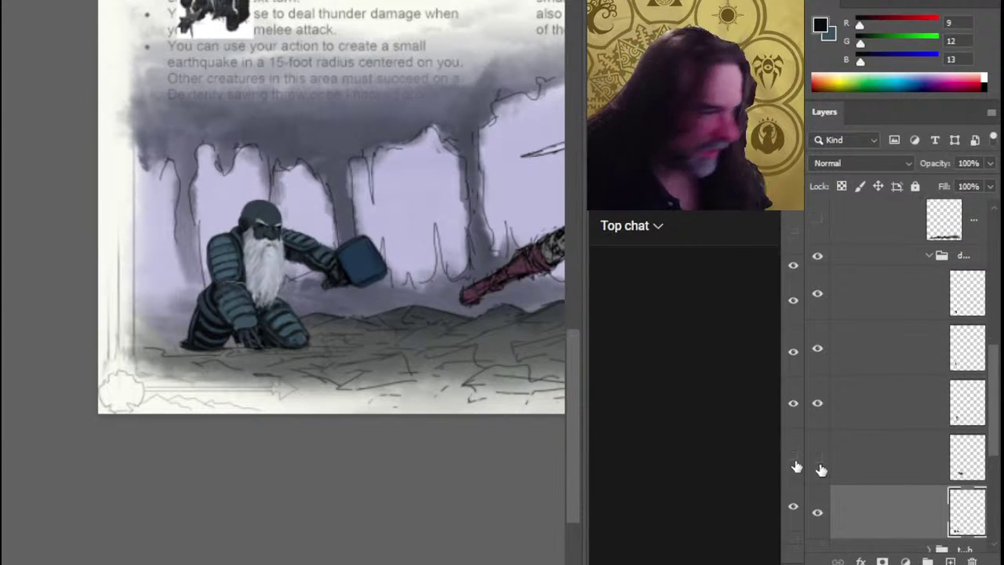
left_click(819, 403)
left_click(819, 403)
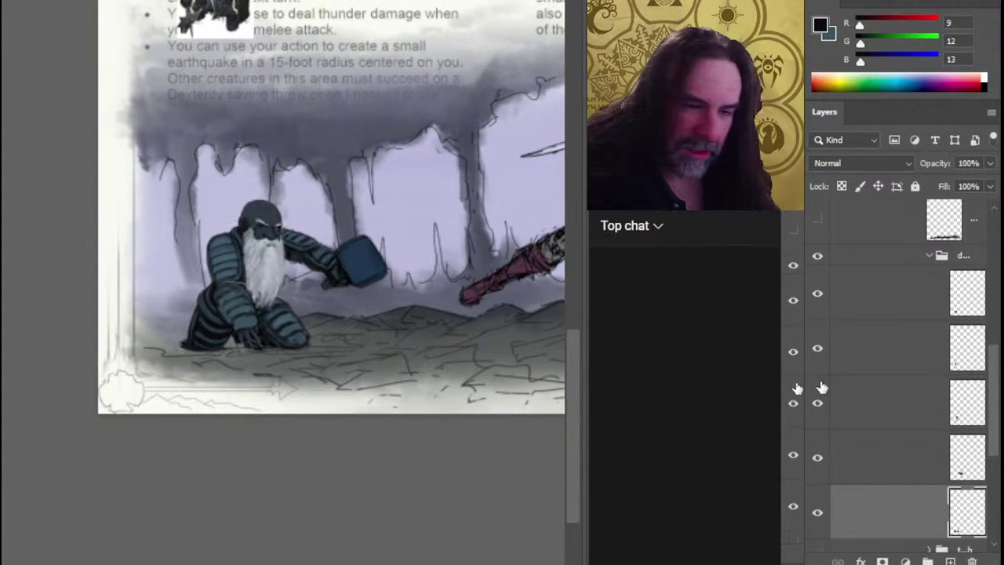
left_click(819, 350)
left_click(819, 349)
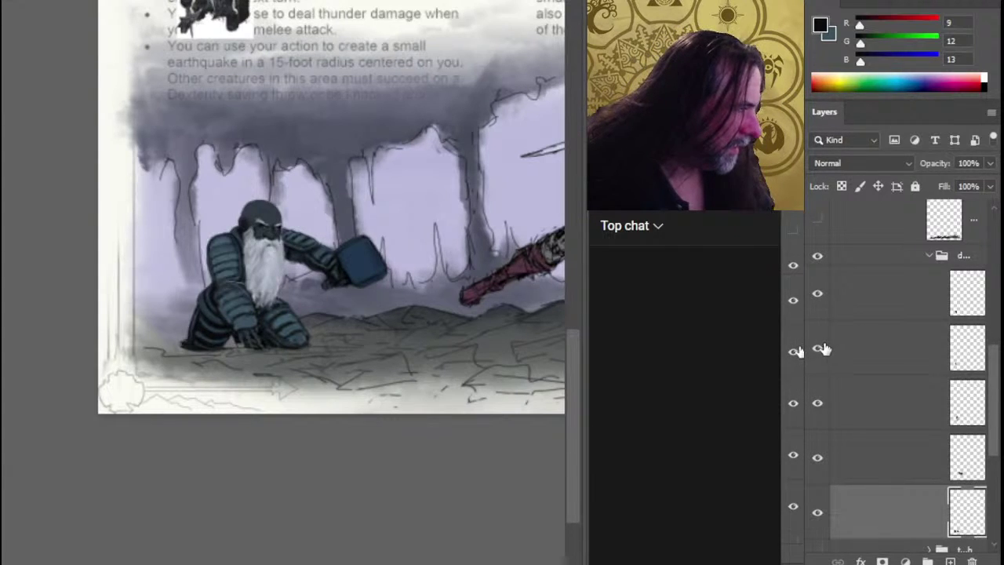
left_click(819, 294)
left_click(819, 294)
left_click(867, 316)
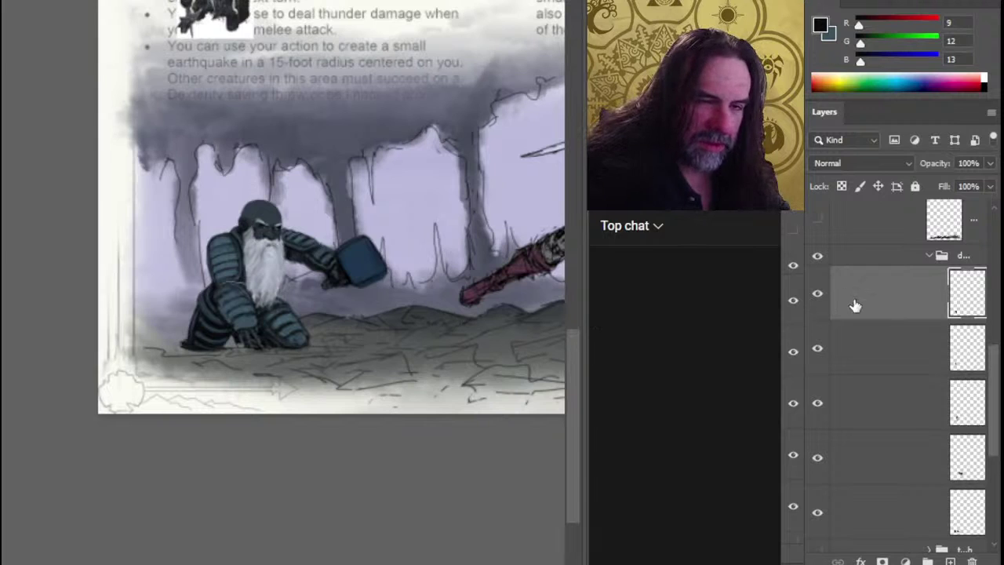
Pull the top edge of the dwarf's lower body down slightly with Free Transform, then zoom in on him.
key("ctrl+t")
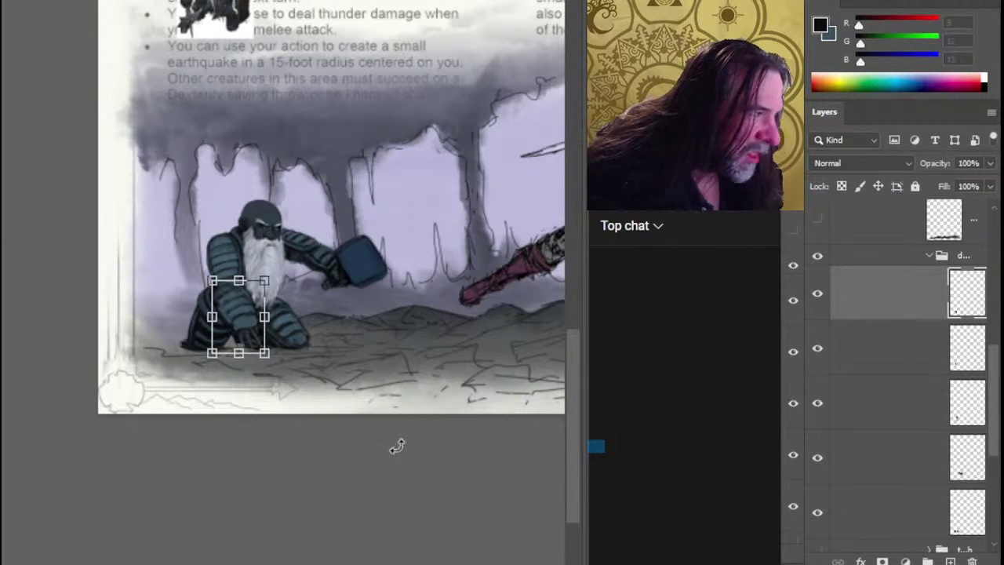
left_click_drag(240, 277, 240, 280)
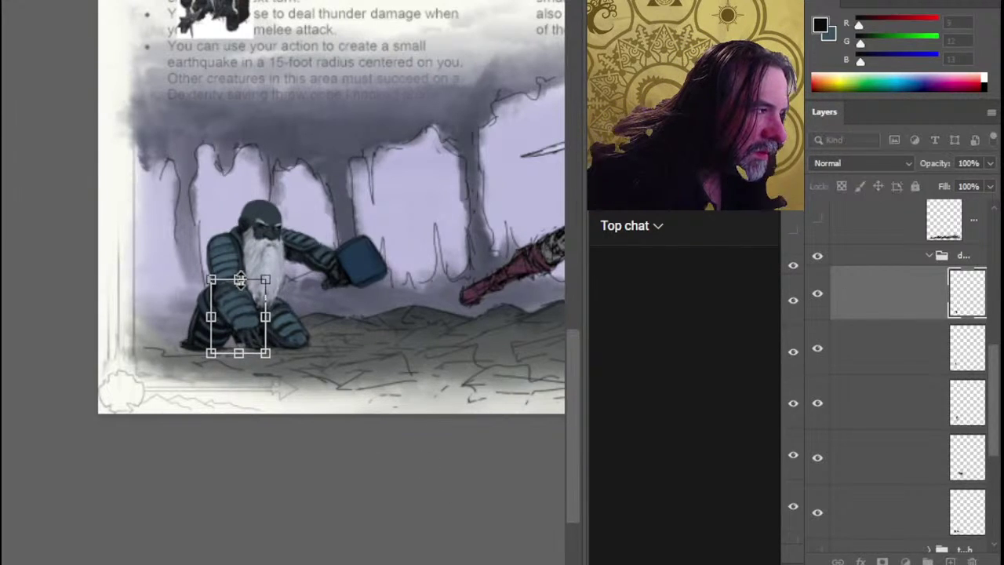
key("Return")
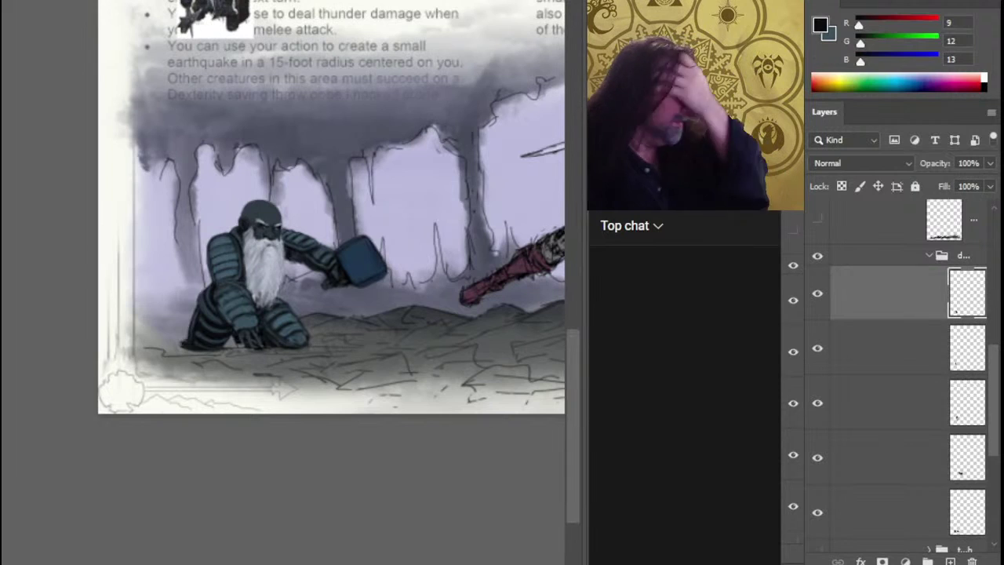
left_click(291, 292, "ctrl")
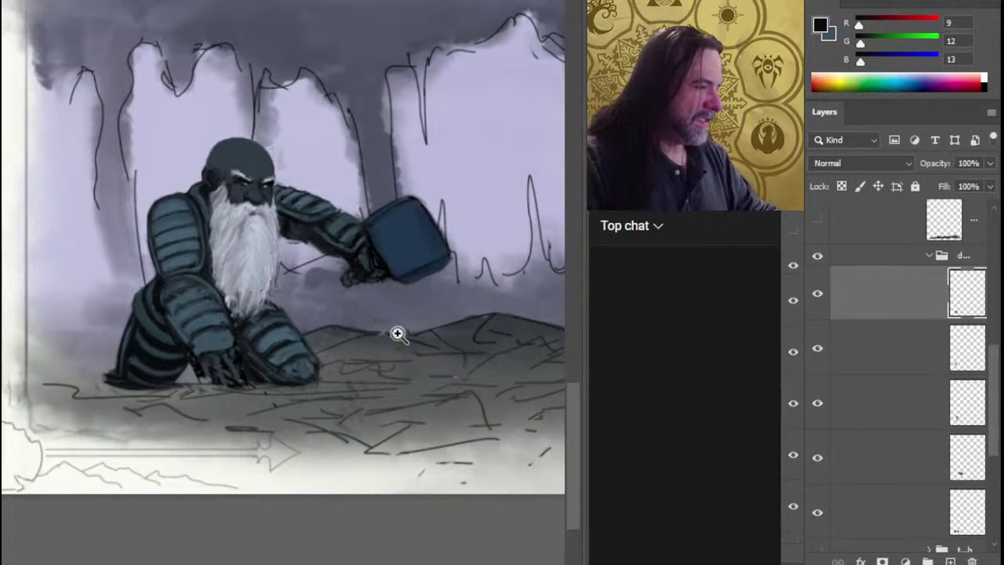
Collapse the duergar and stone groups and expand the wind and drow groups.
scroll(397, 332, "down", 3)
left_click_drag(398, 328, 162, 327)
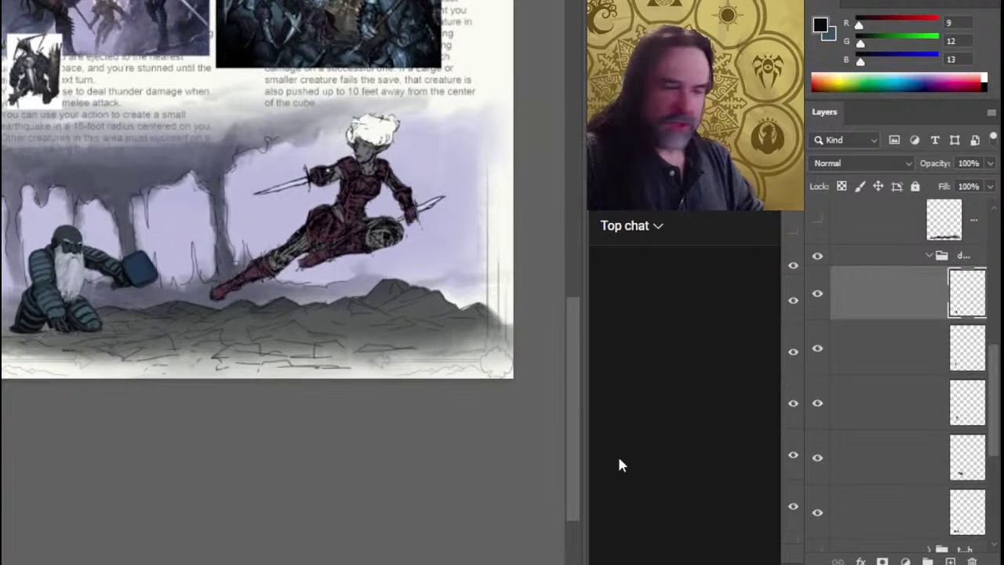
left_click(929, 255)
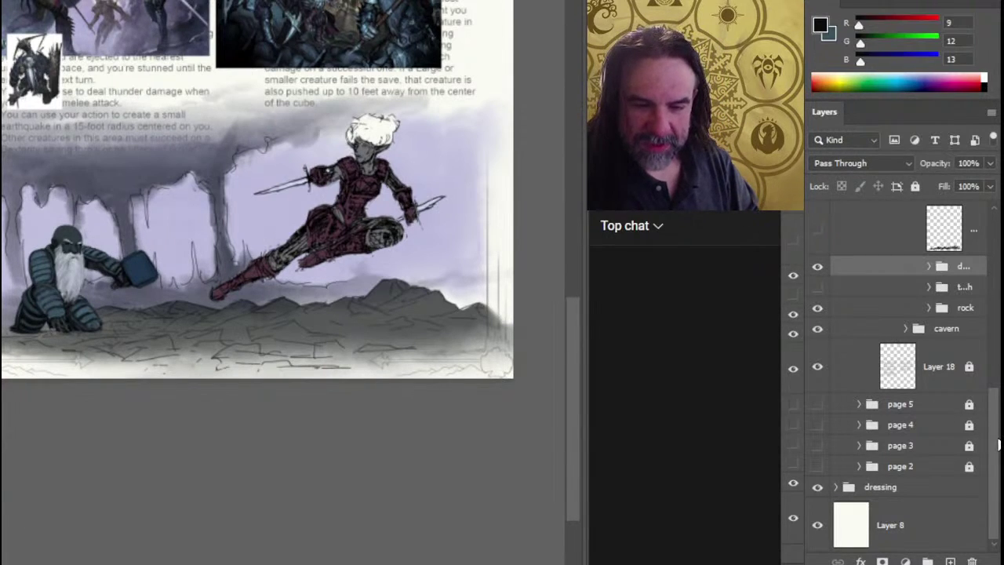
left_click_drag(999, 444, 981, 369)
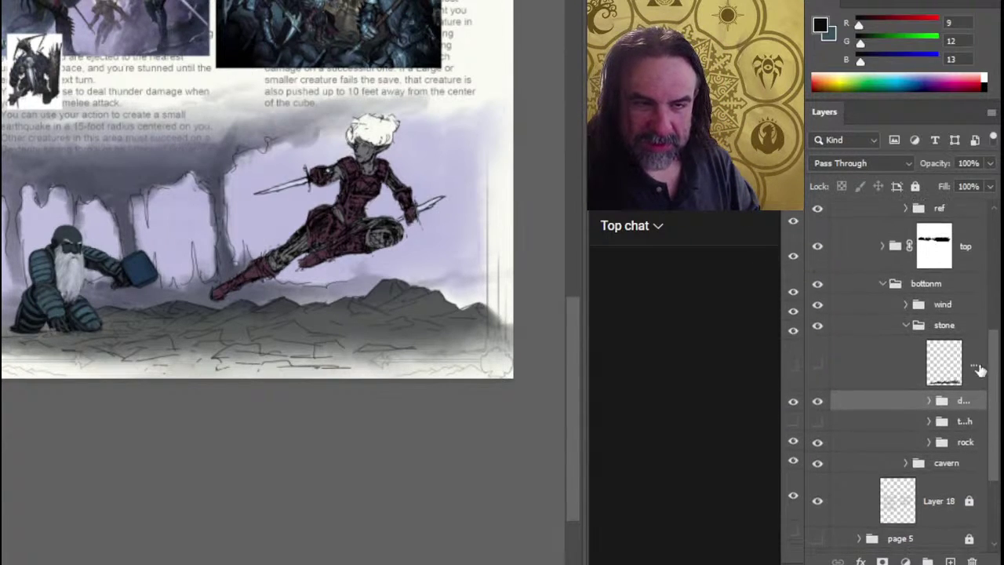
left_click(907, 325)
left_click(907, 305)
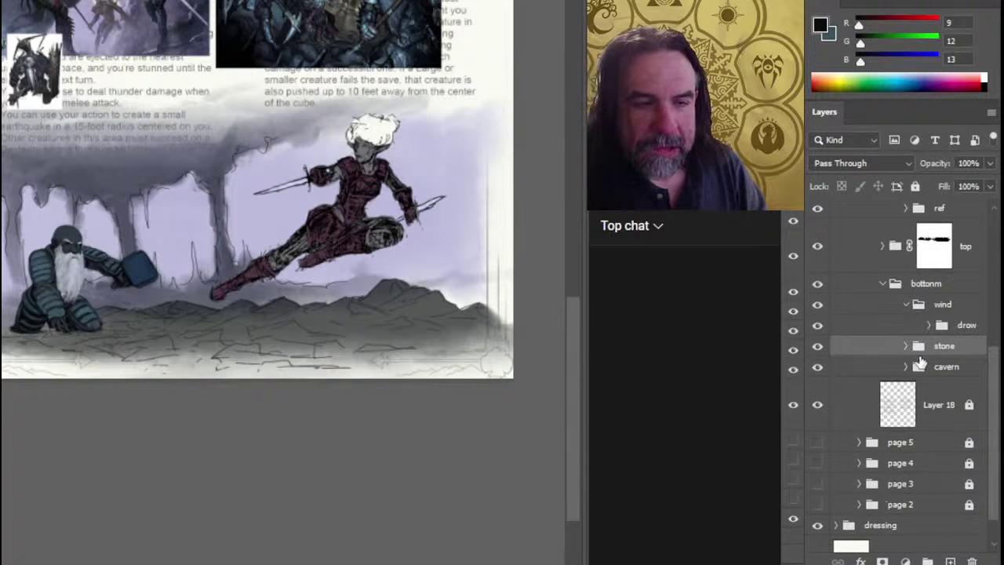
left_click(930, 328)
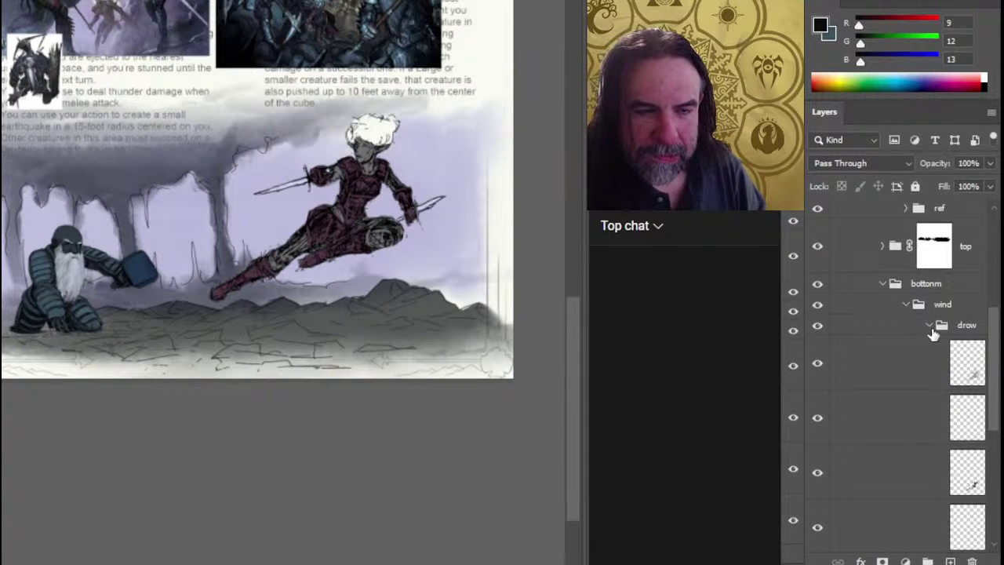
Check the drow layers by toggling visibility, then Duplicate Group on the drow group.
left_click(819, 328)
left_click(820, 328)
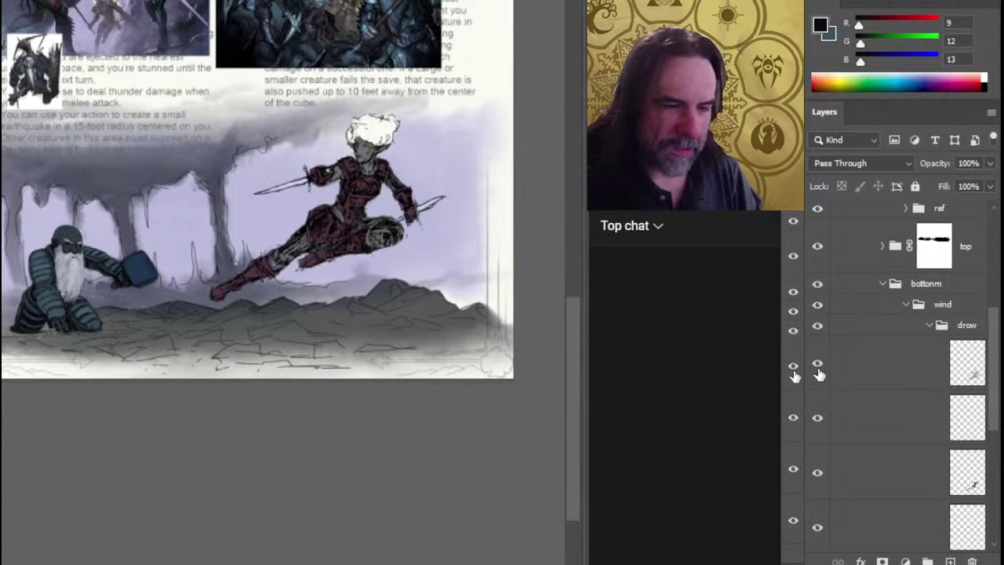
left_click(817, 369)
left_click(817, 369)
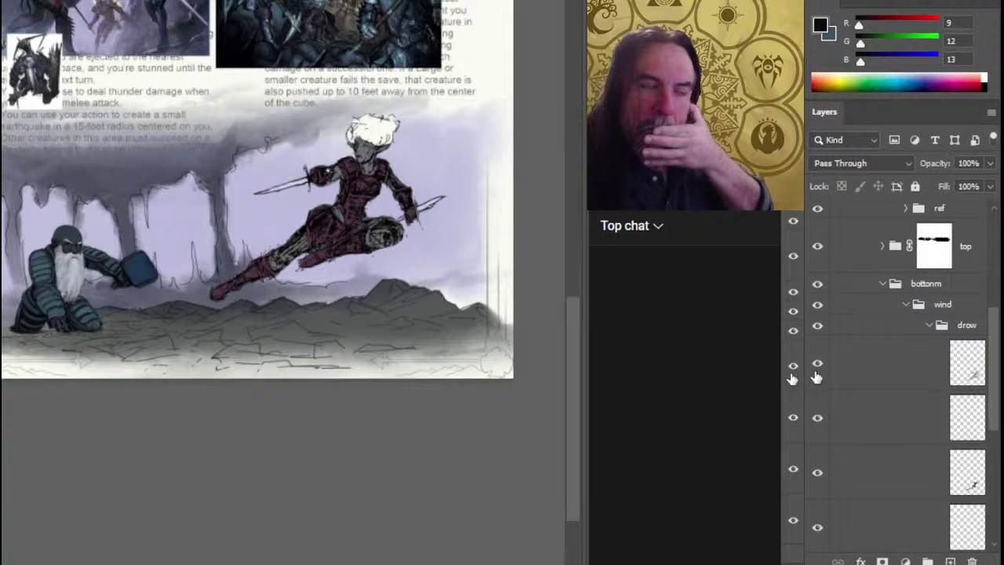
left_click(931, 325)
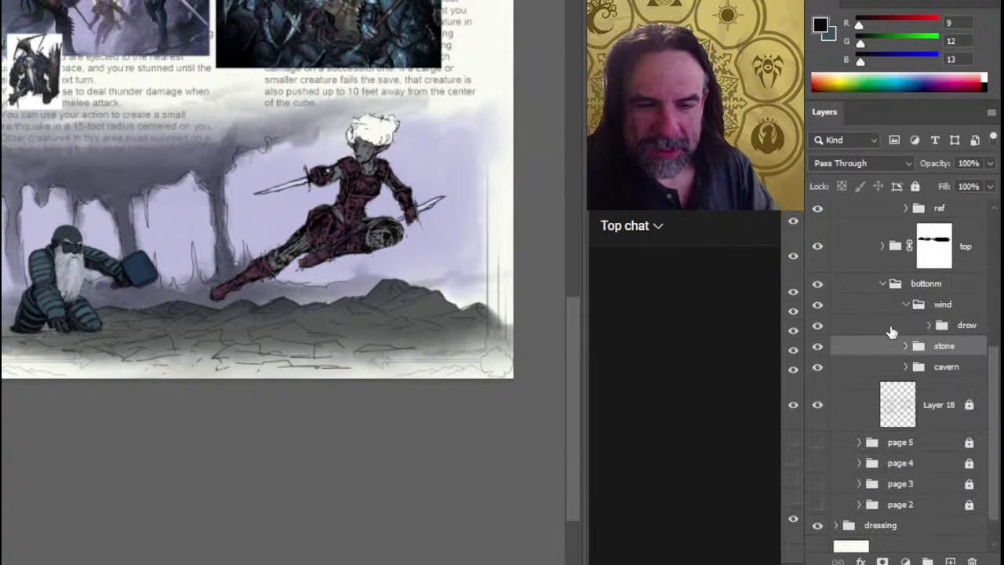
right_click(893, 330)
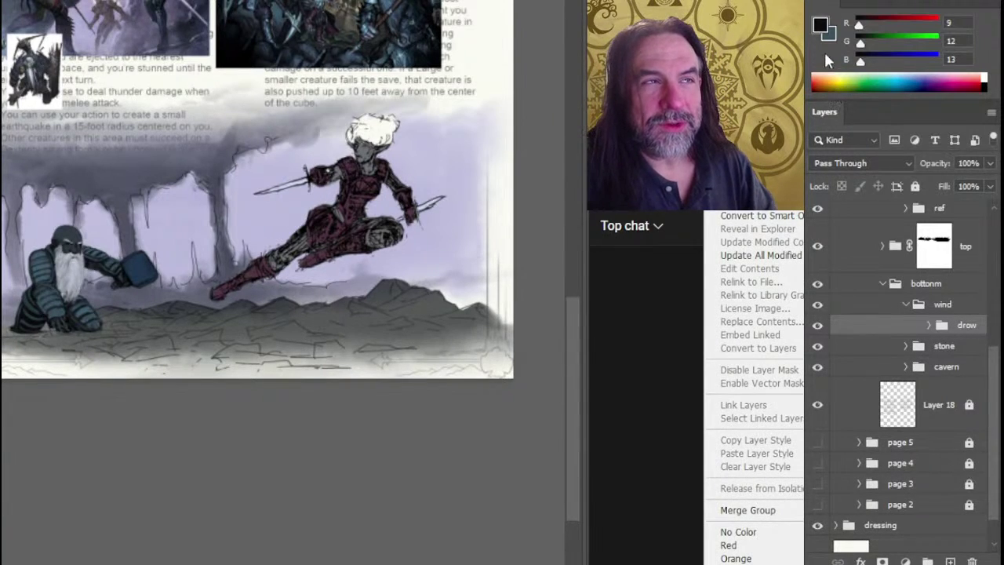
left_click(825, 52)
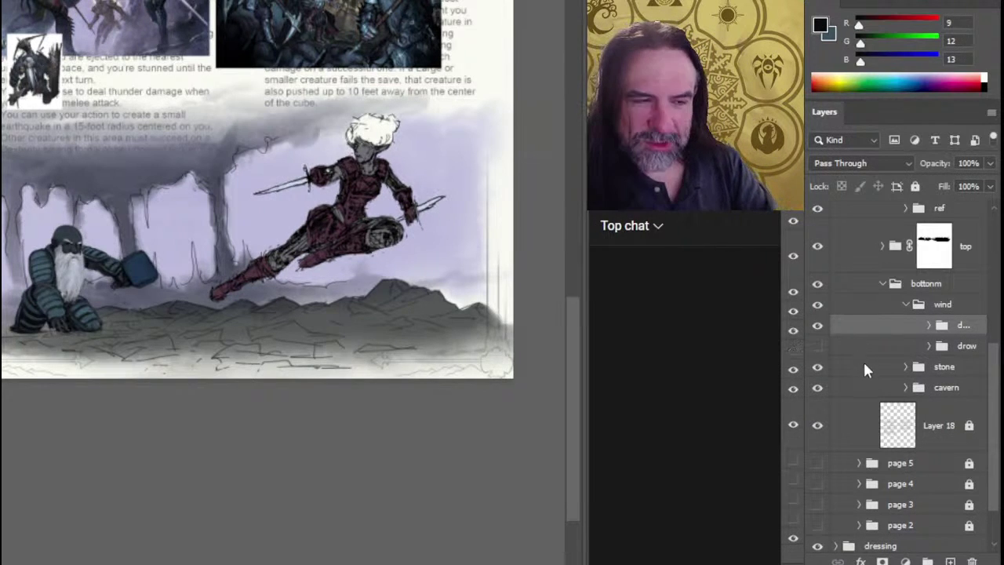
Merge the duplicated drow group into a single layer with Ctrl+E.
key("ctrl+e")
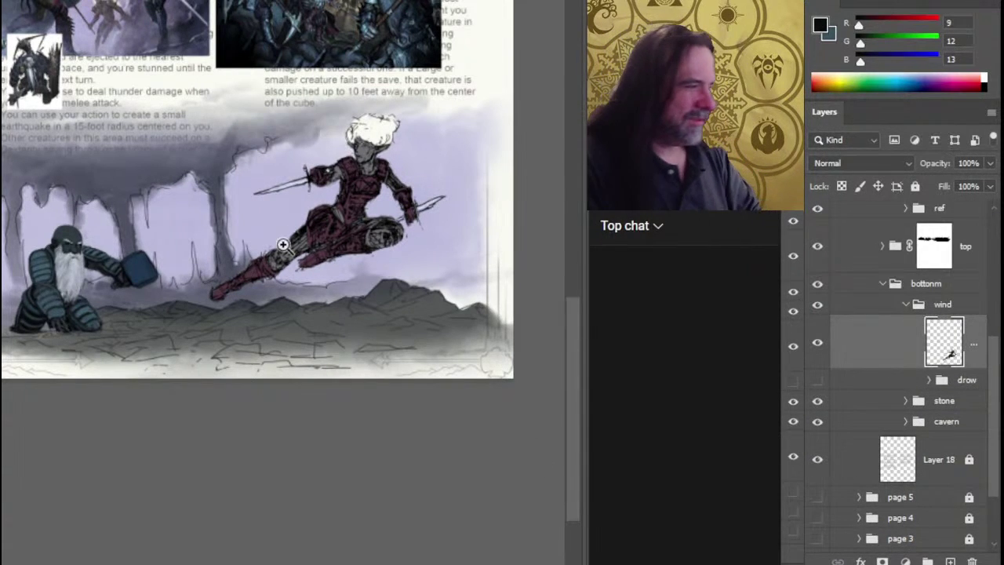
scroll(251, 281, "up", 3)
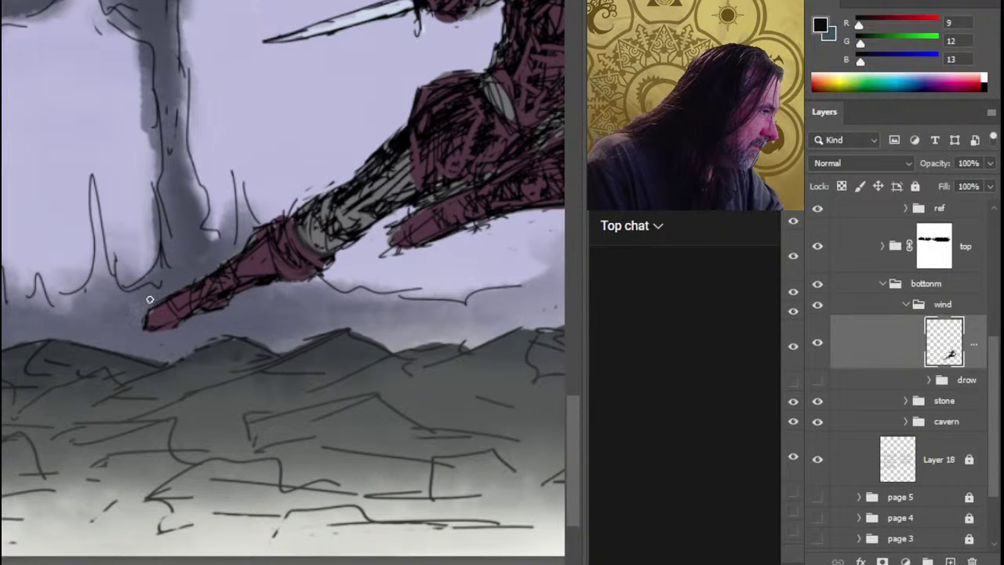
left_click_drag(286, 264, 273, 331)
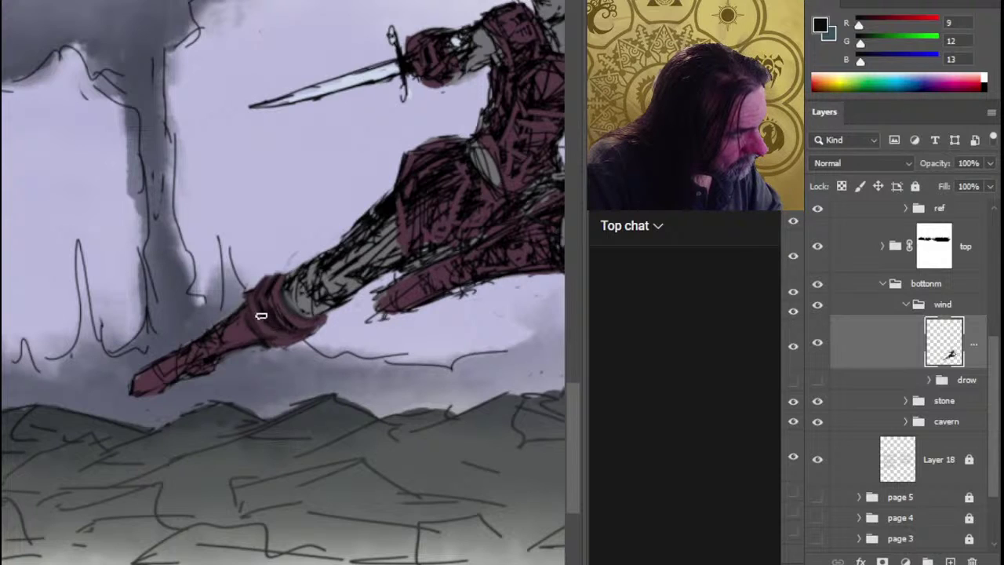
Paint maroon along the lower edge of the drow's boot cuff.
left_click_drag(258, 317, 308, 352)
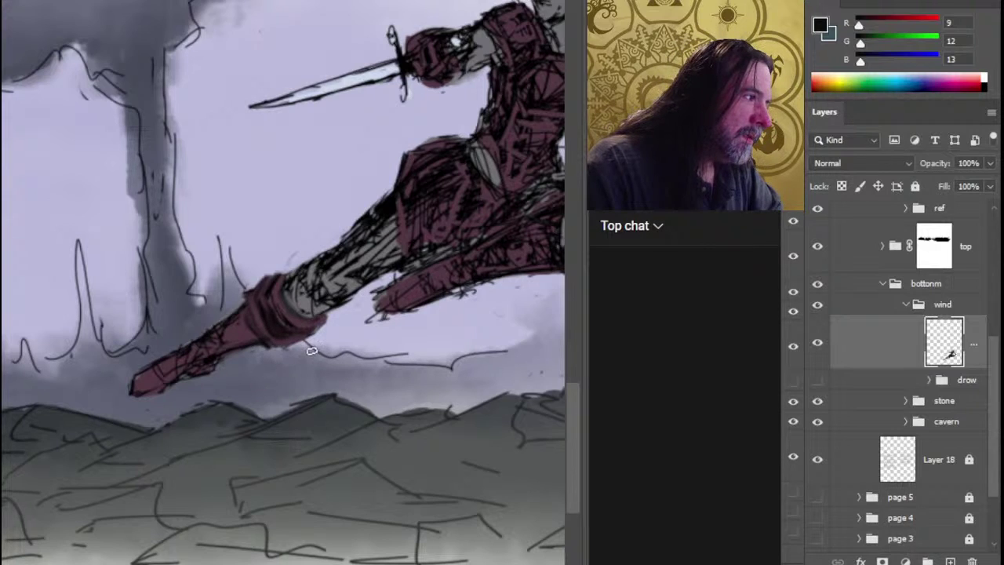
mouse_move(301, 338)
left_mouse_down()
mouse_move(306, 347)
mouse_move(278, 318)
left_mouse_up()
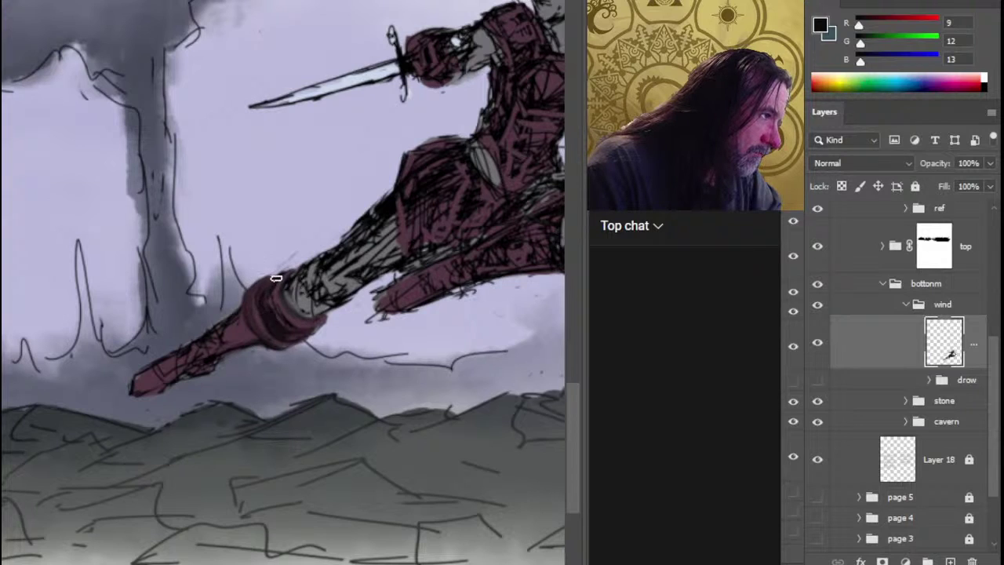
left_click_drag(269, 319, 270, 403)
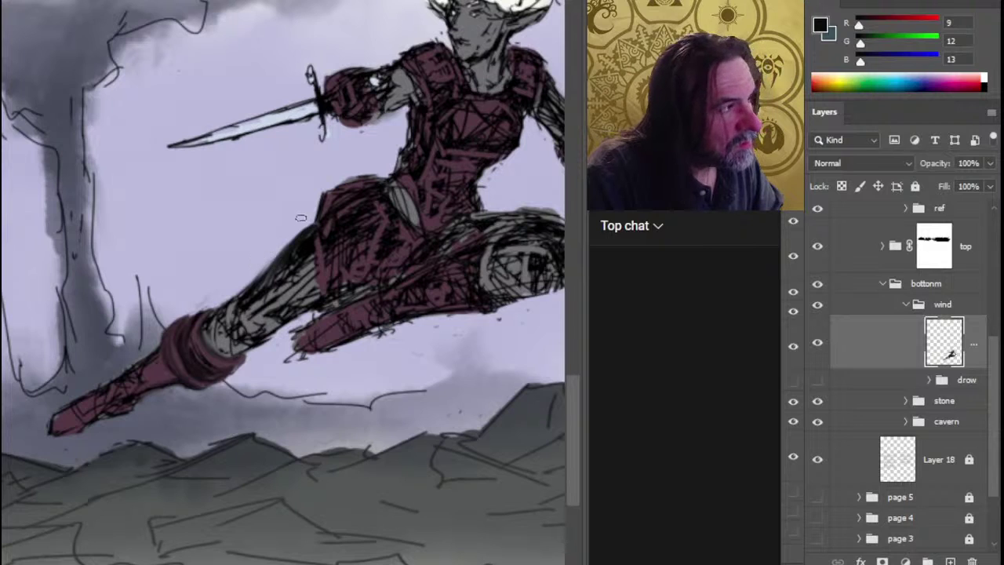
mouse_move(350, 246)
left_mouse_down()
mouse_move(203, 302)
mouse_move(210, 304)
left_mouse_up()
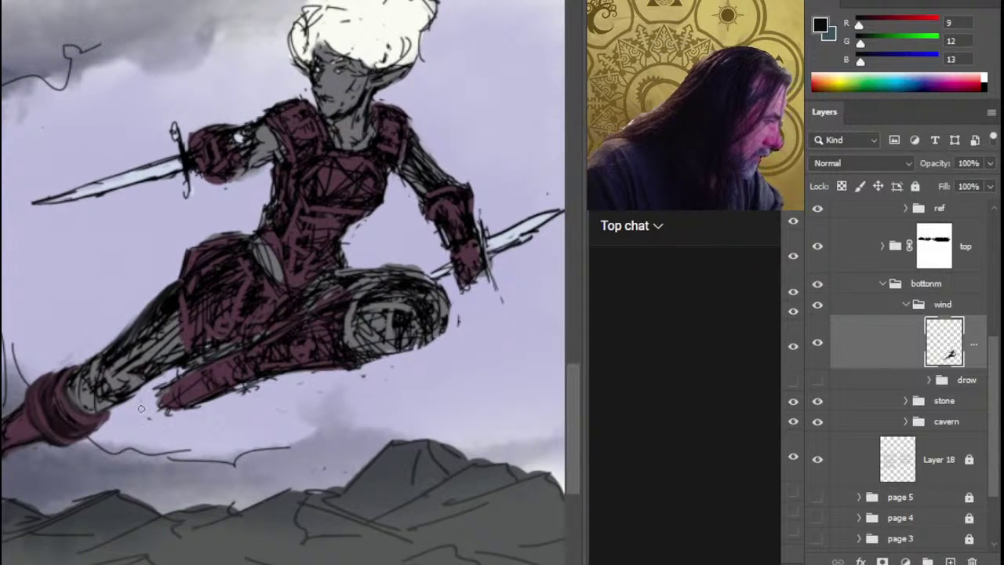
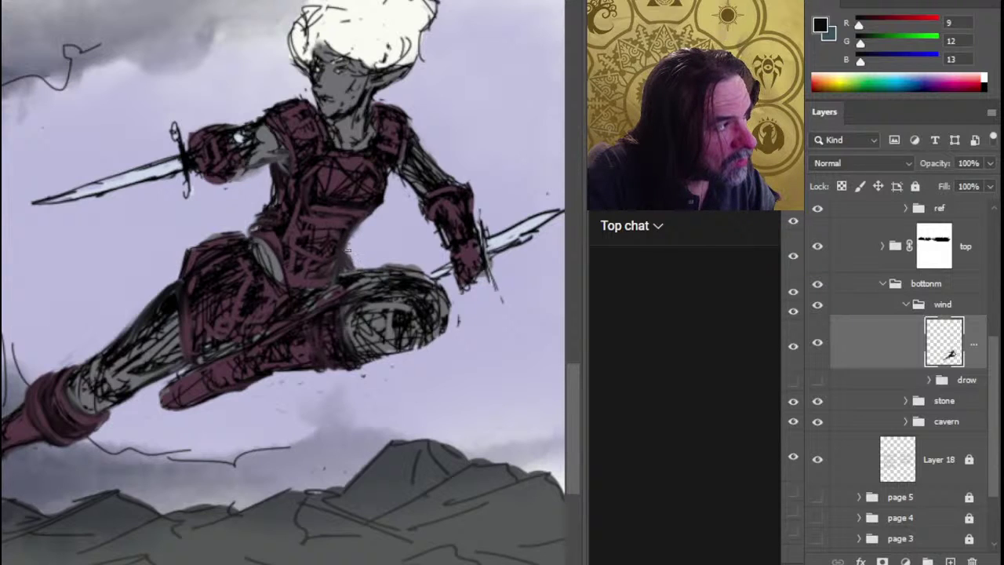
Paint over the chest armour with maroon, near-black and grey sampled from the figure.
left_click(271, 229, "alt")
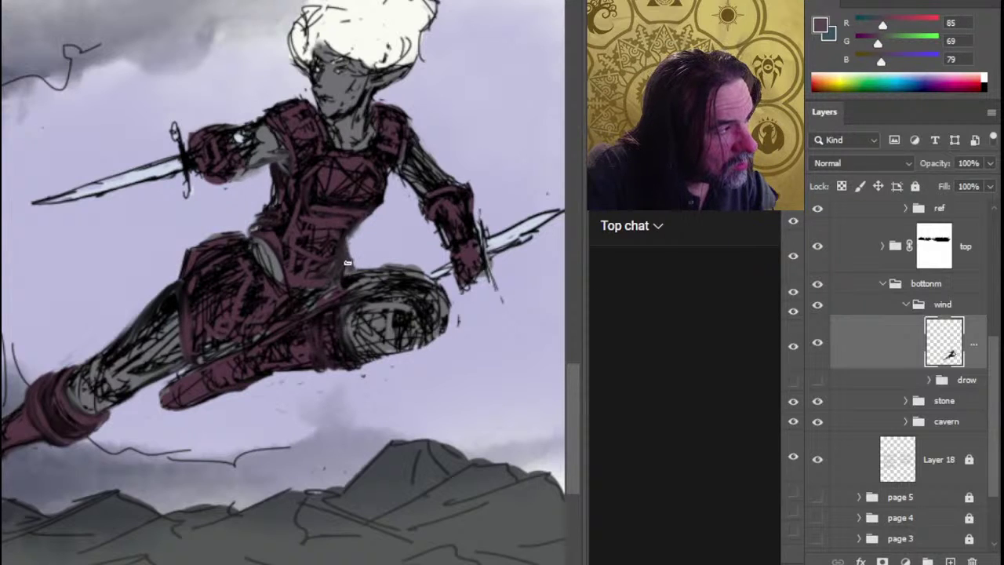
left_click(362, 203, "alt")
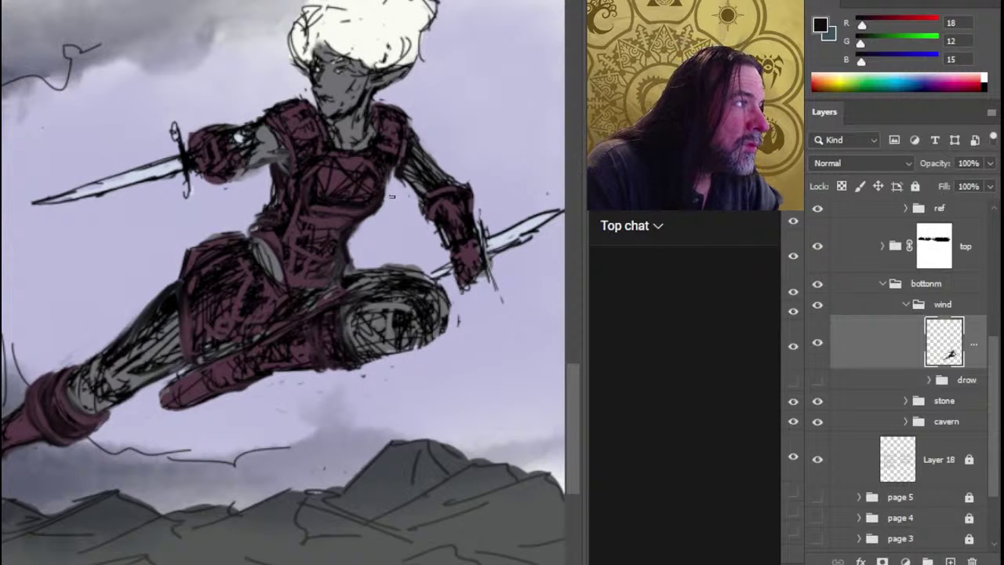
left_click(282, 166, "alt")
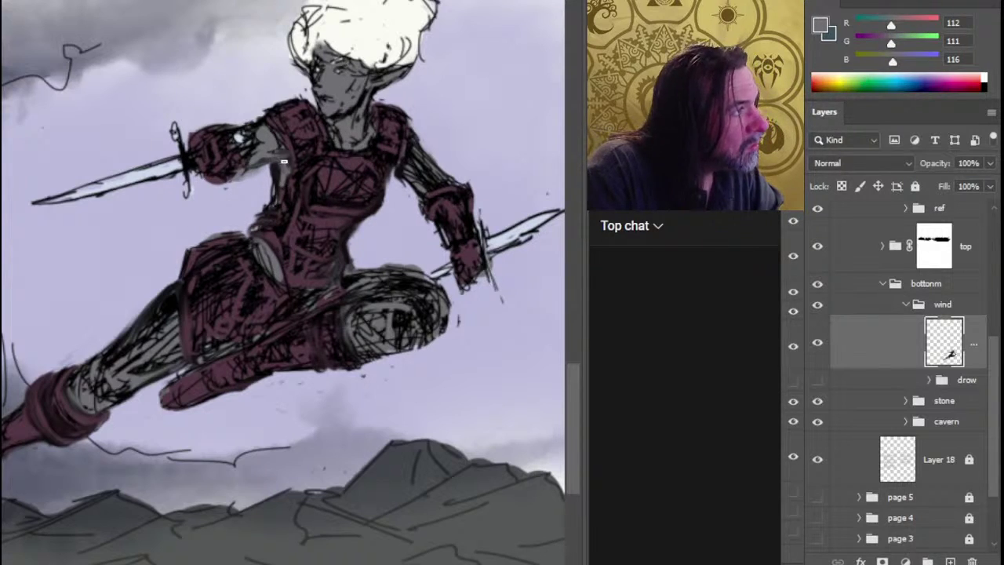
left_click(308, 161, "alt")
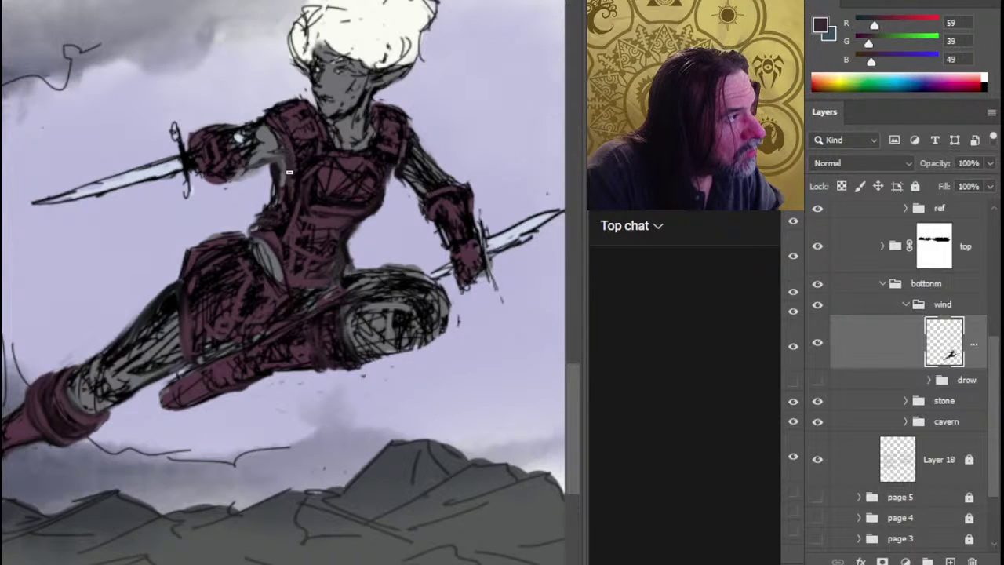
left_click(308, 164, "alt")
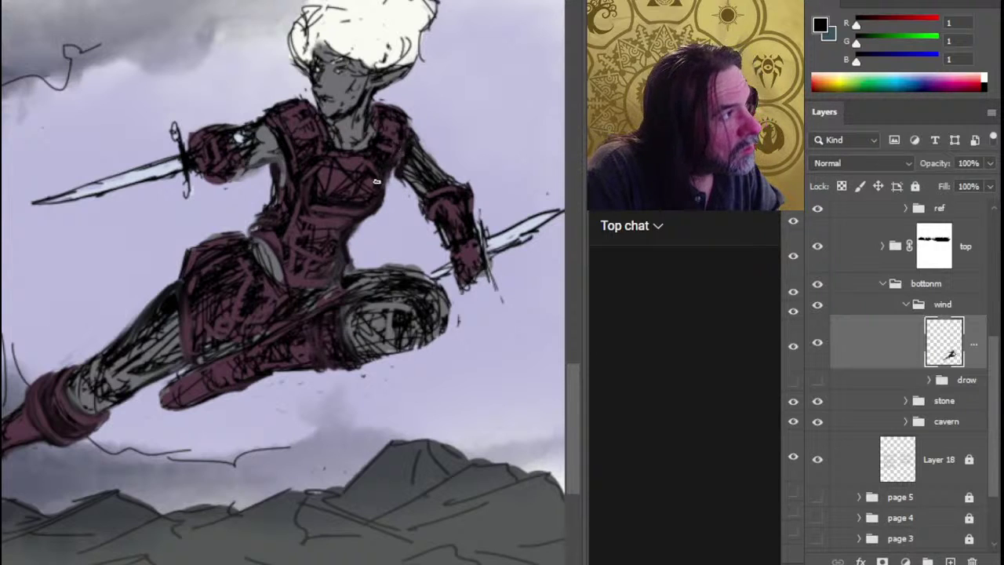
left_click(351, 159, "alt")
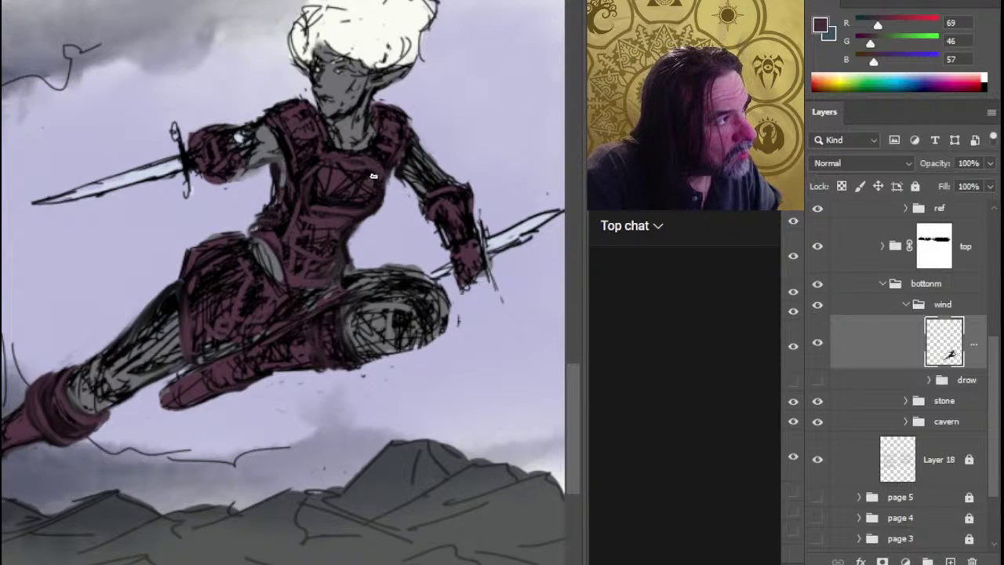
left_click(370, 174, "alt")
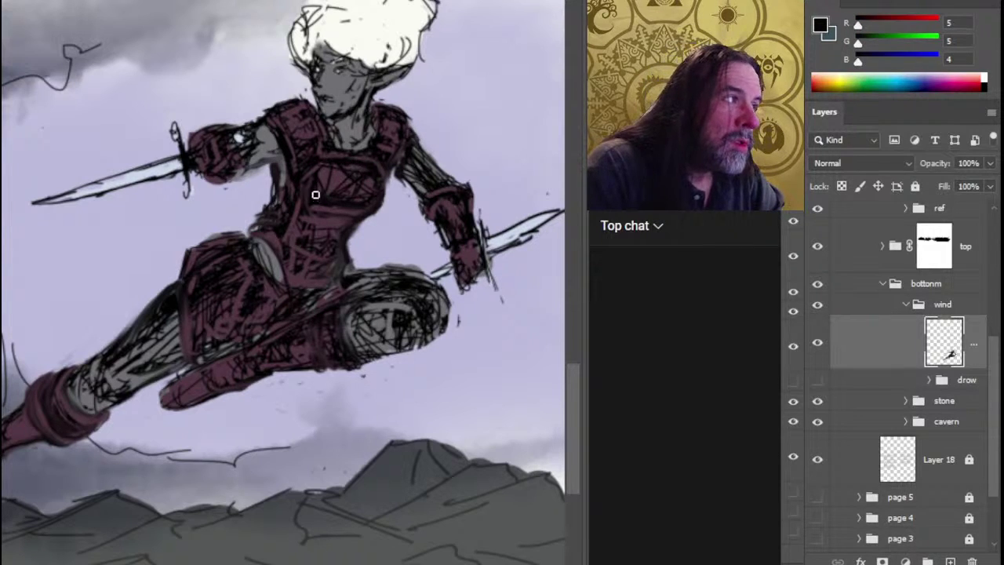
Deepen the chest armour with darker maroon and shadow tones sampled from it.
left_click(339, 182, "alt")
left_click(323, 203, "alt")
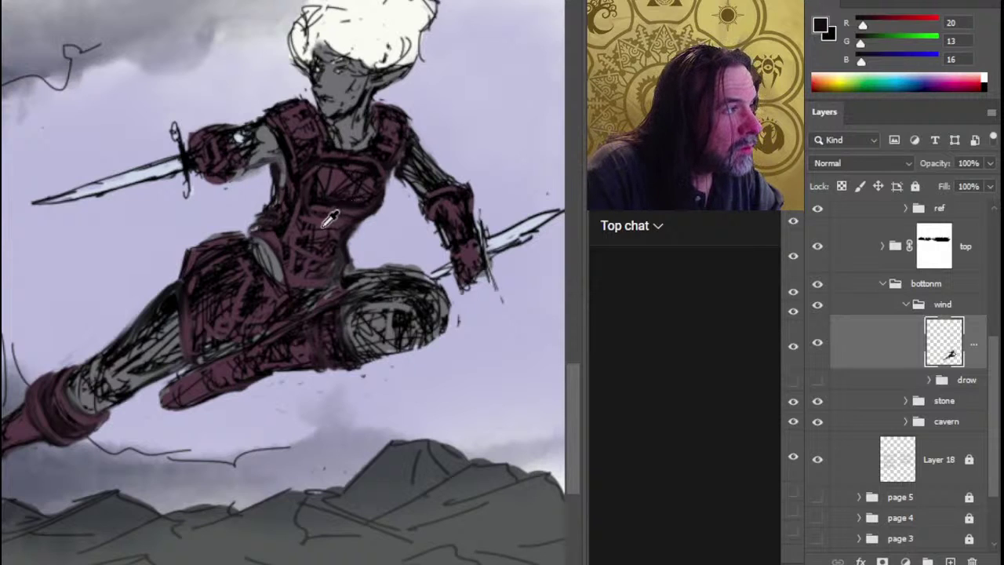
left_click(332, 215, "alt")
left_click(335, 210, "alt")
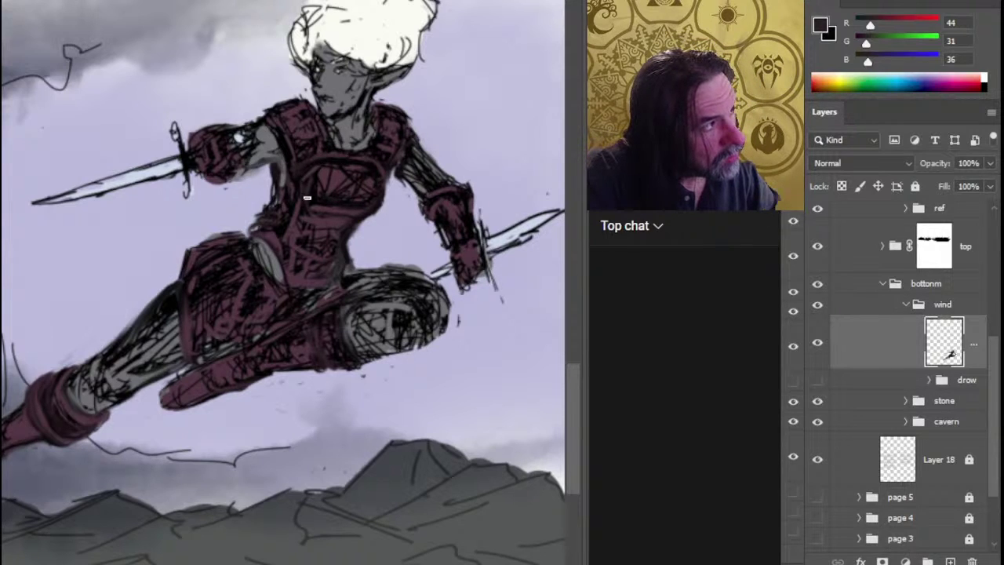
left_click(331, 195, "alt")
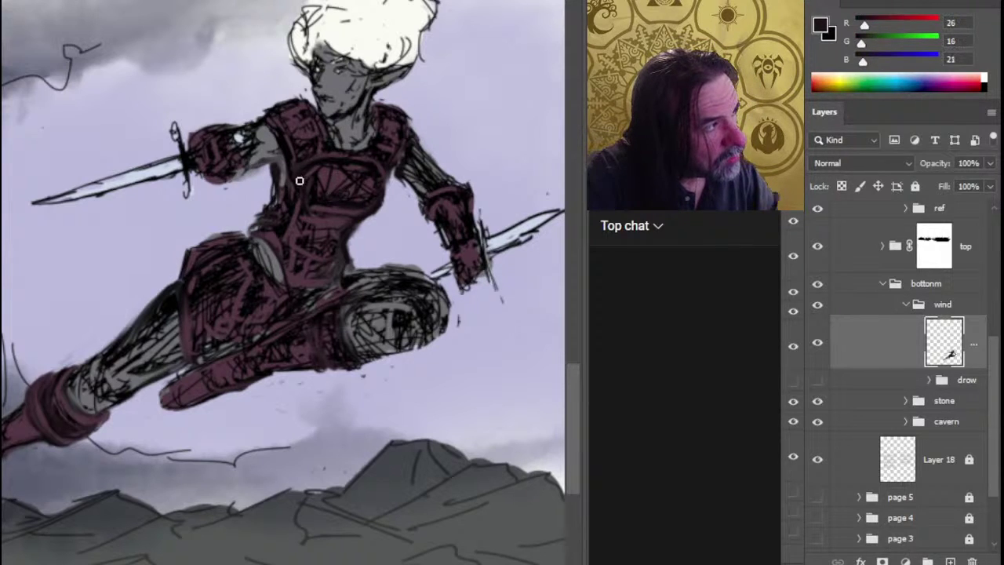
left_click(339, 200, "alt")
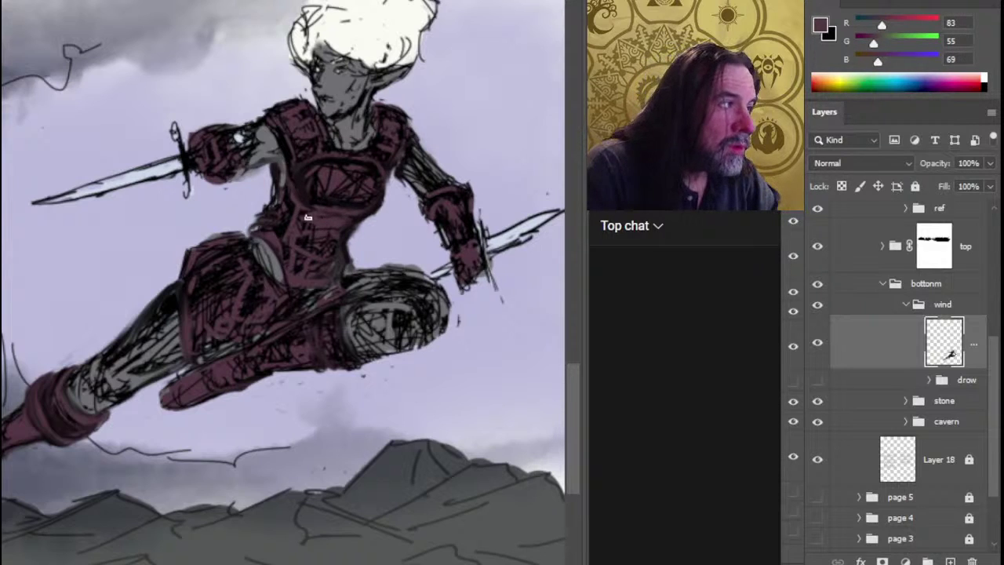
Outline the shoulder guards and upper chest armour in near-black and pure black.
left_click(350, 190, "alt")
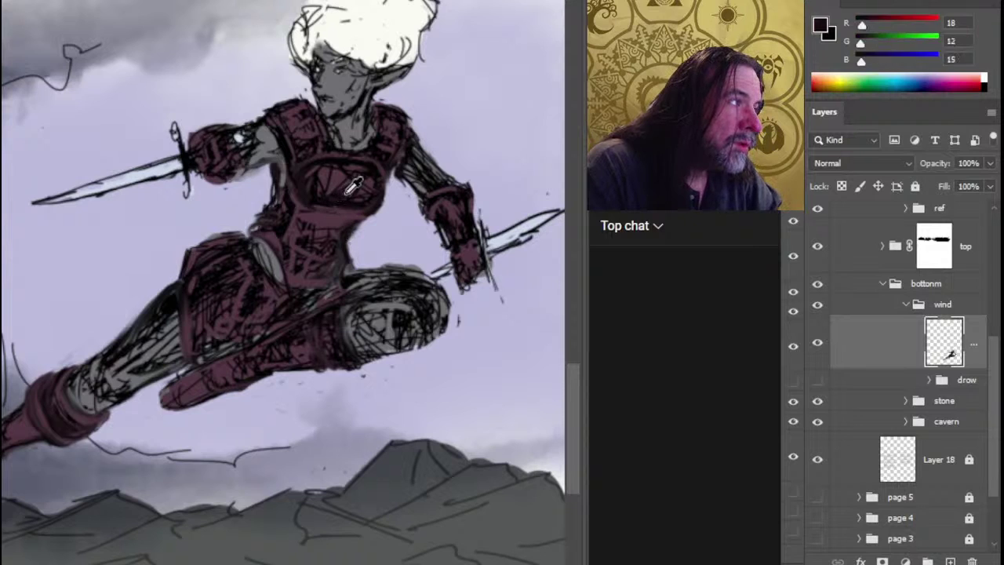
key("d")
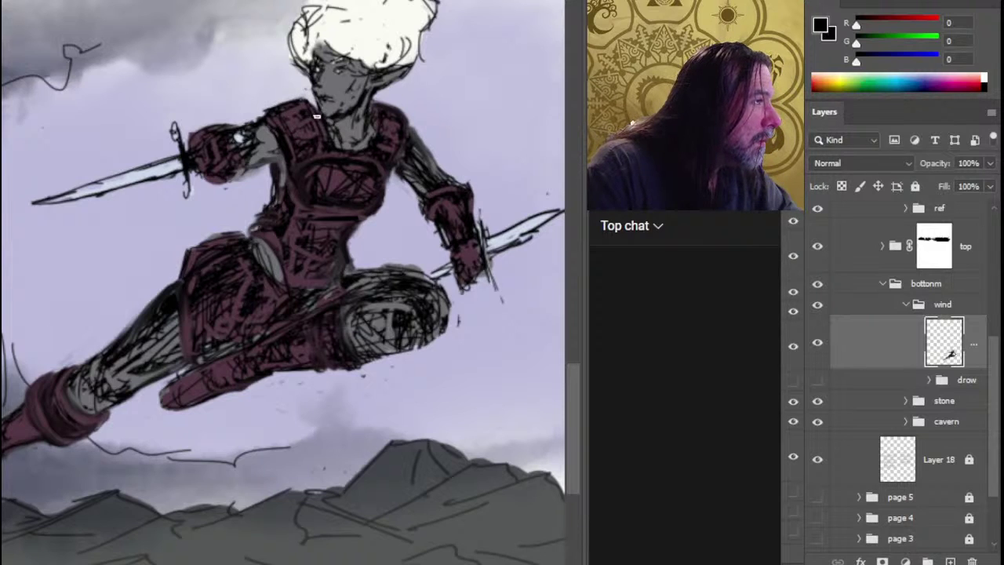
left_click(340, 138, "alt")
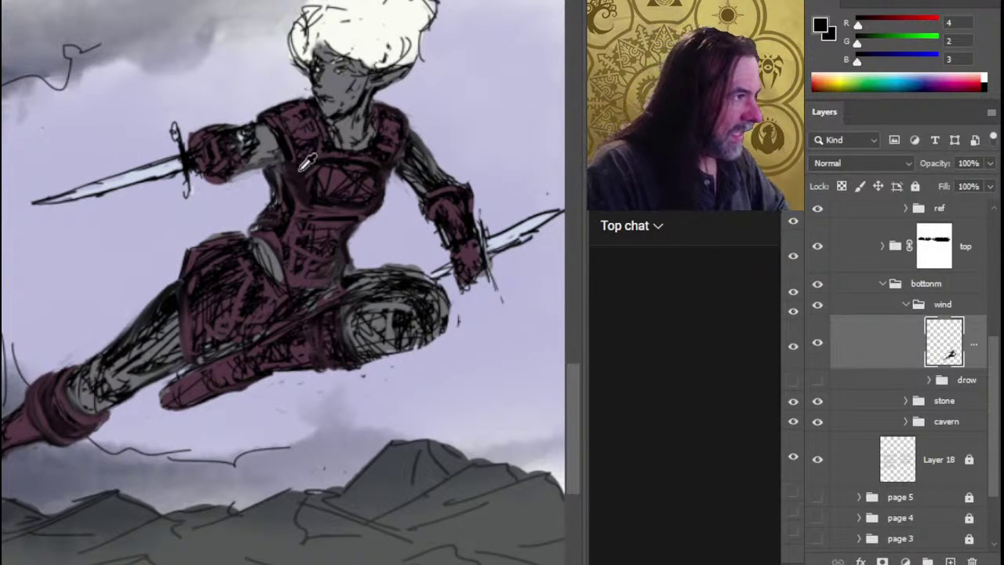
Darken the sword arm's shading, then take dark maroon (R 30, G 20, B 24) from the shoulder.
left_click(339, 190, "alt")
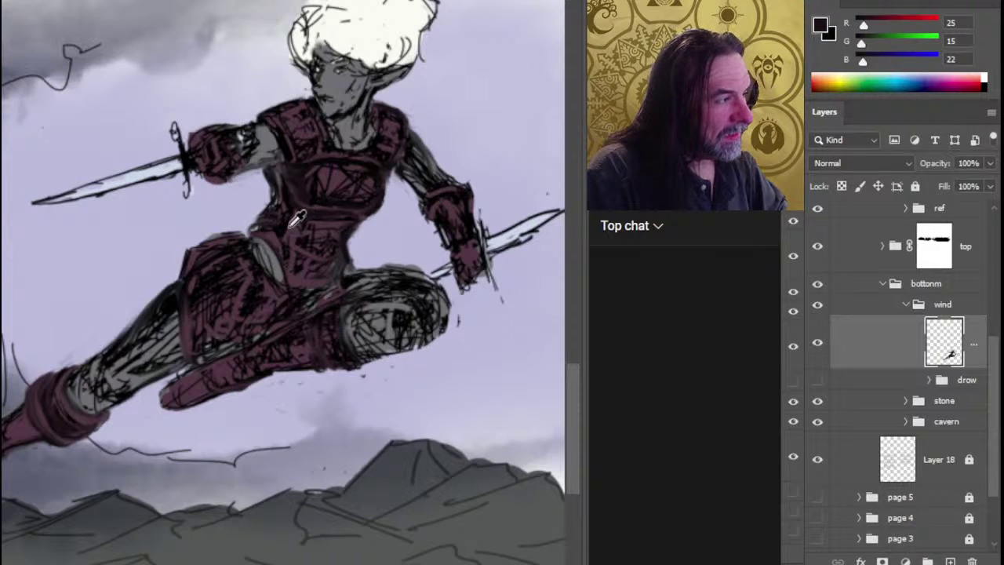
left_click(302, 224, "alt")
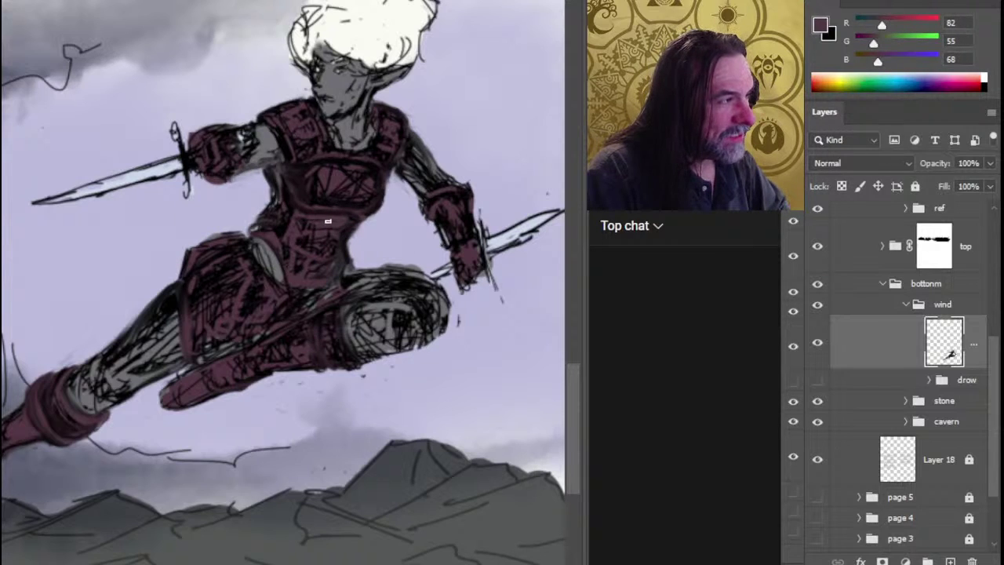
left_click(285, 208, "alt")
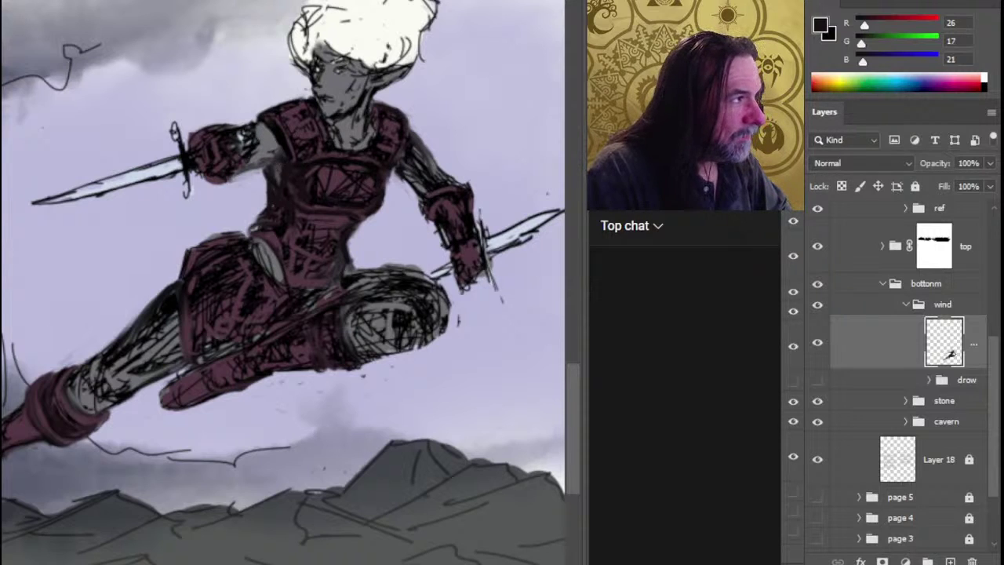
left_click(279, 134, "alt")
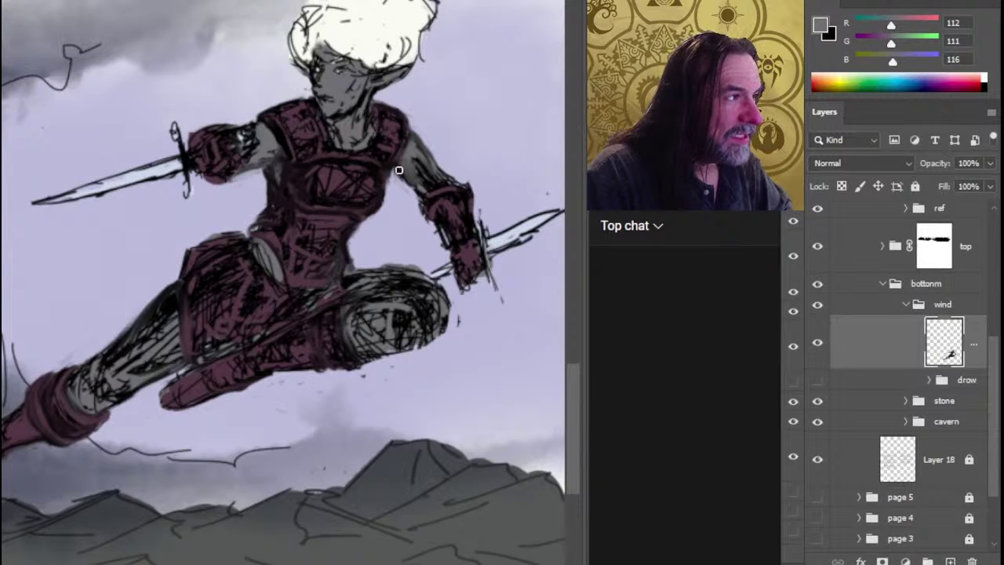
left_click(432, 168, "alt")
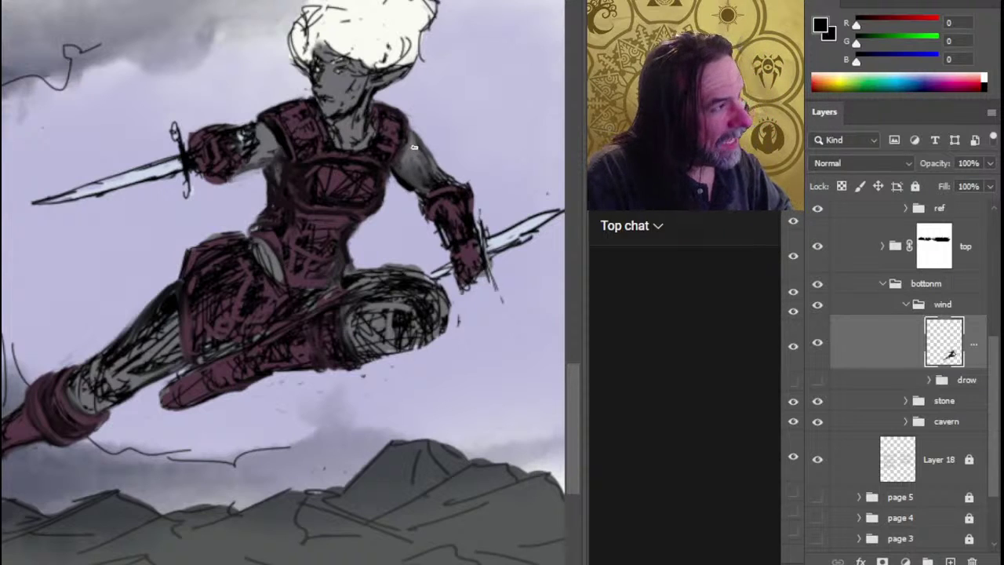
left_click_drag(419, 150, 436, 170)
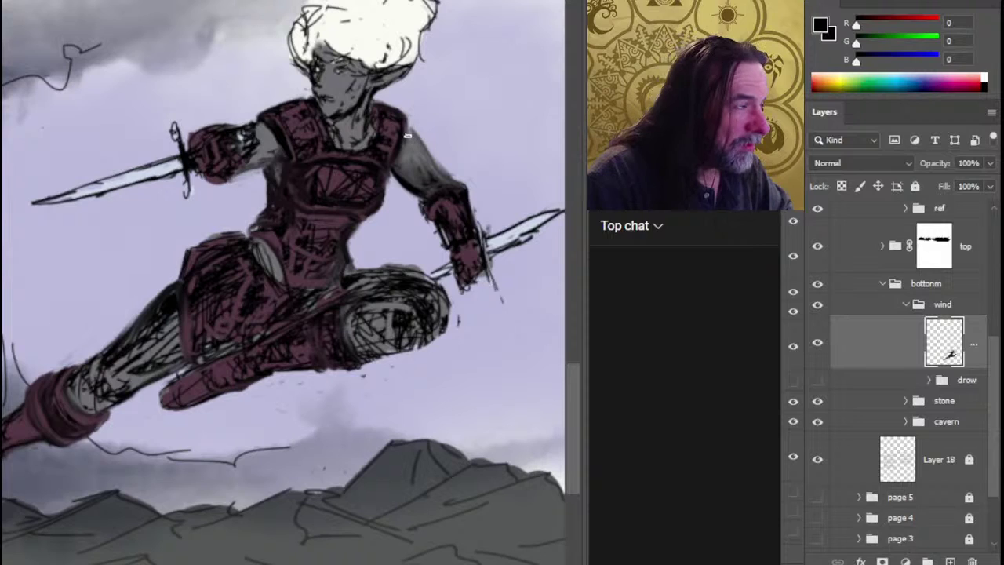
left_click(292, 171, "alt")
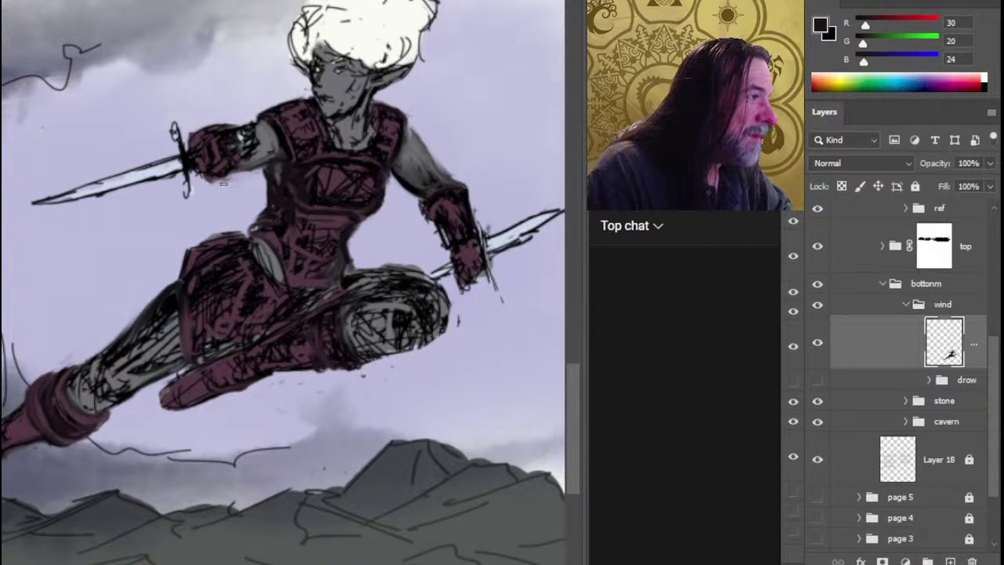
Sample several dark chest-armour tones, settling on near-black R 19, G 14, B 17.
scroll(269, 241, "down", 2)
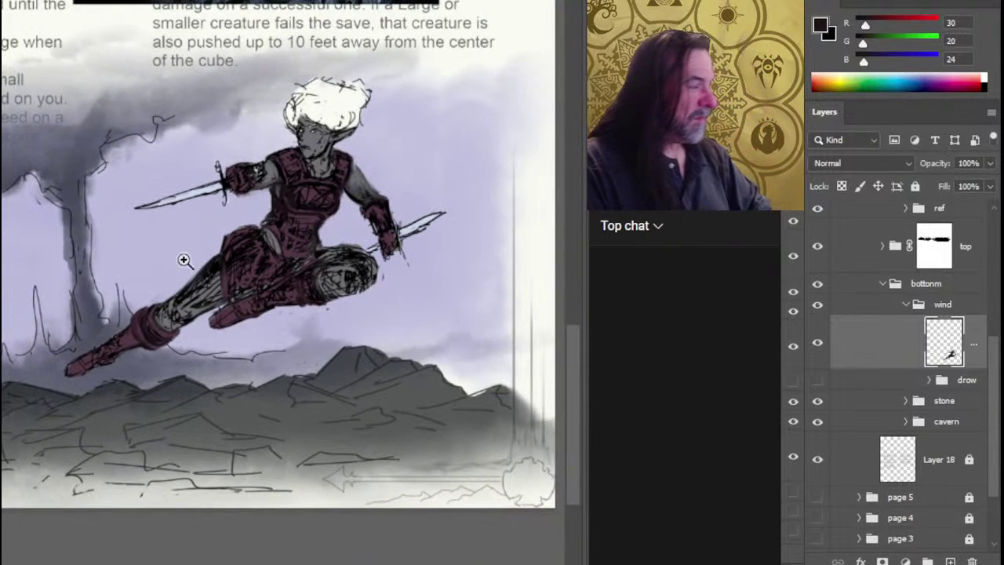
scroll(325, 210, "up", 2)
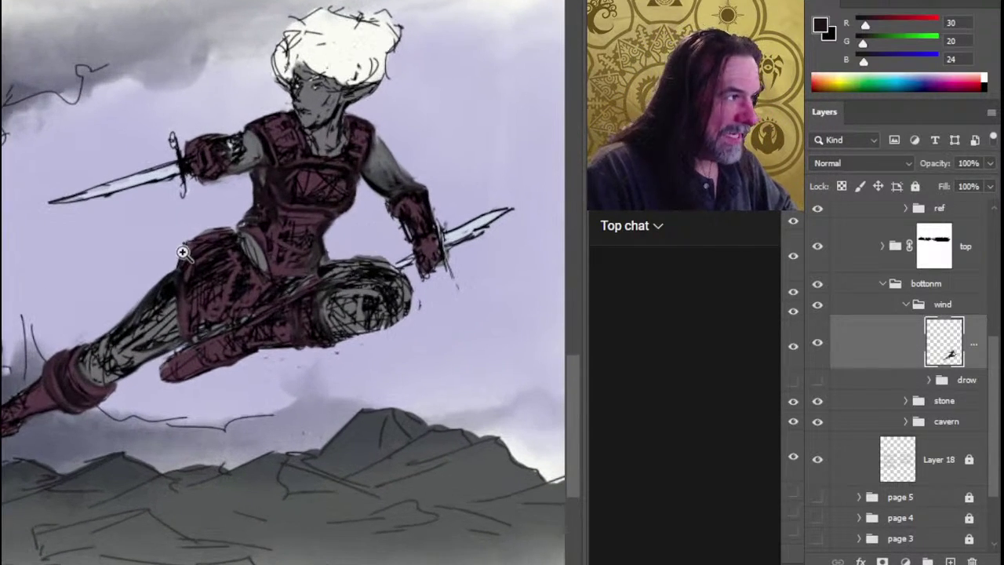
left_click(320, 212, "alt")
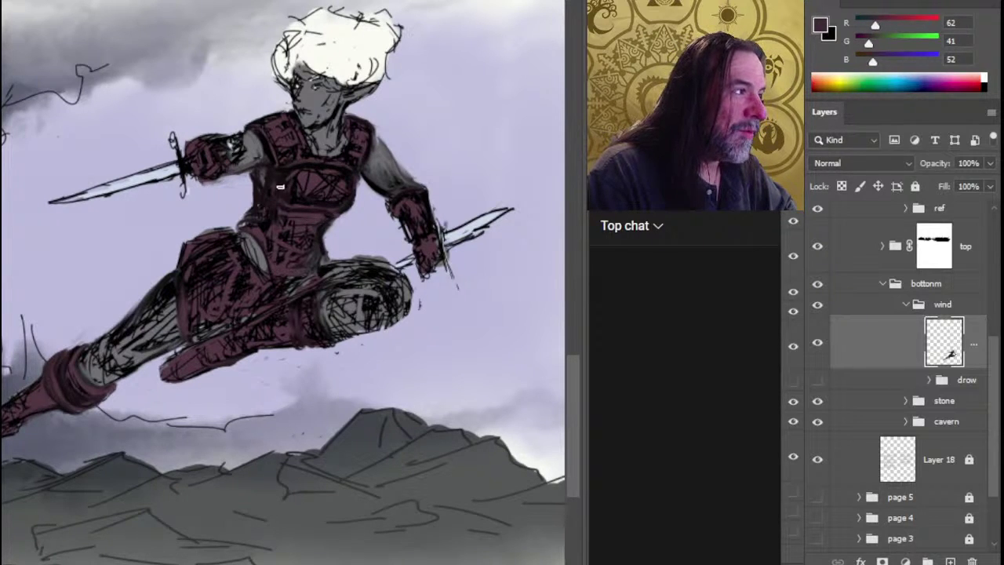
left_click(259, 237, "alt")
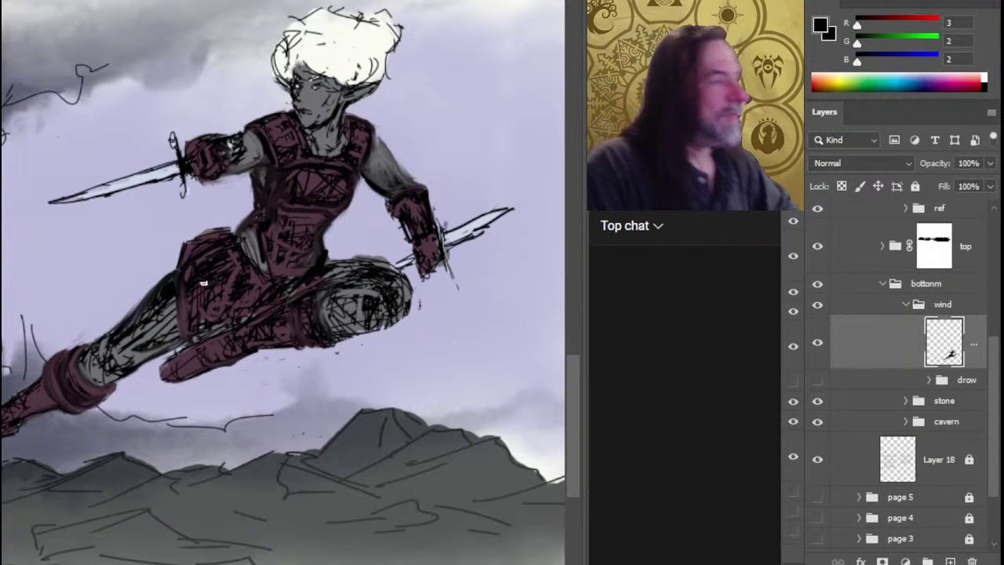
left_click(275, 220, "alt")
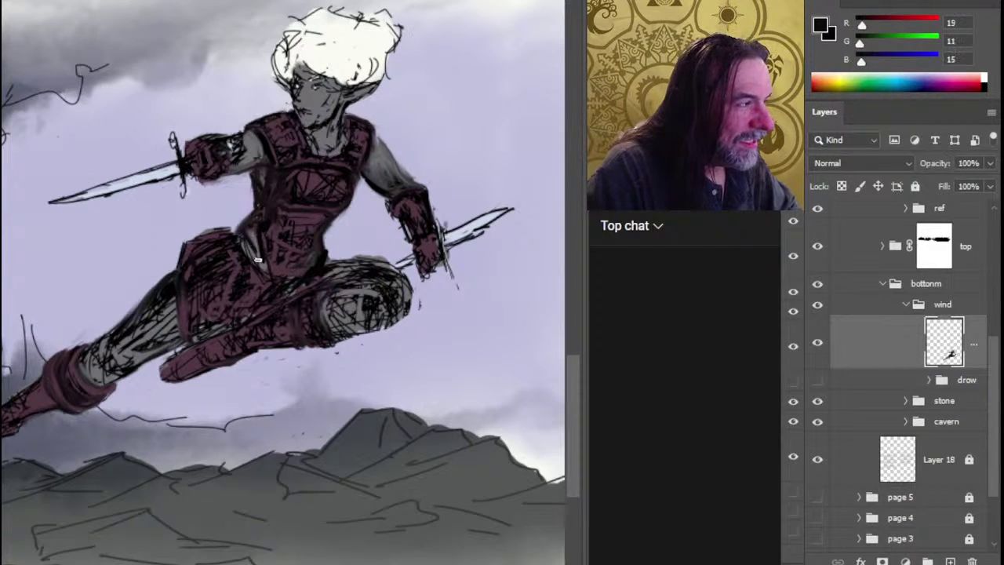
left_click(248, 235, "alt")
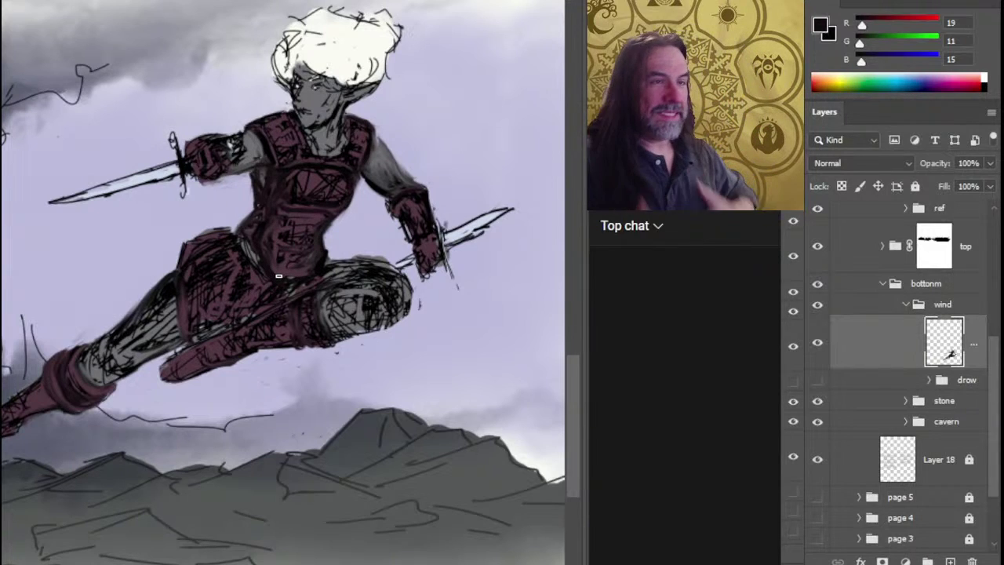
left_click(259, 232, "alt")
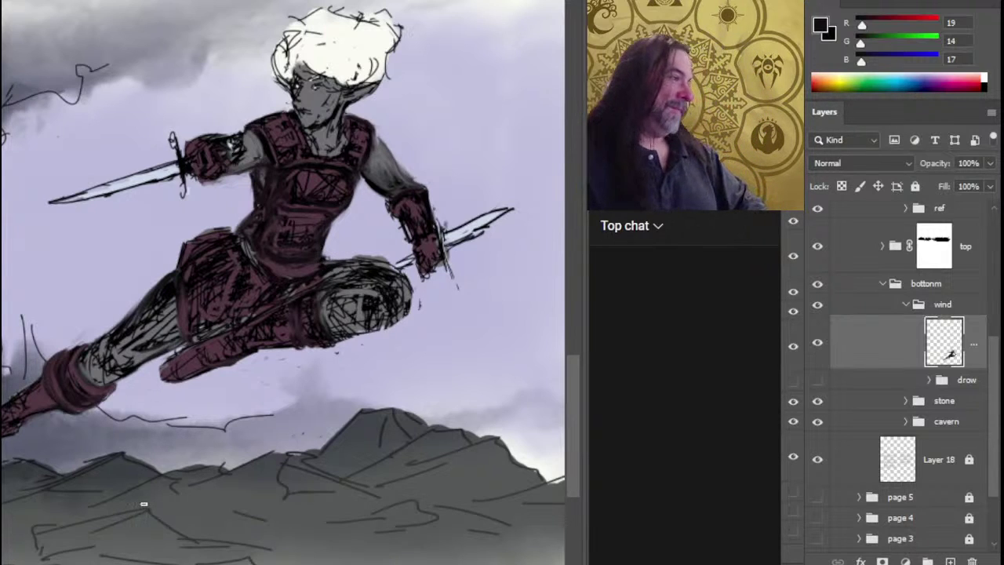
key("ctrl+minus")
key("ctrl+minus")
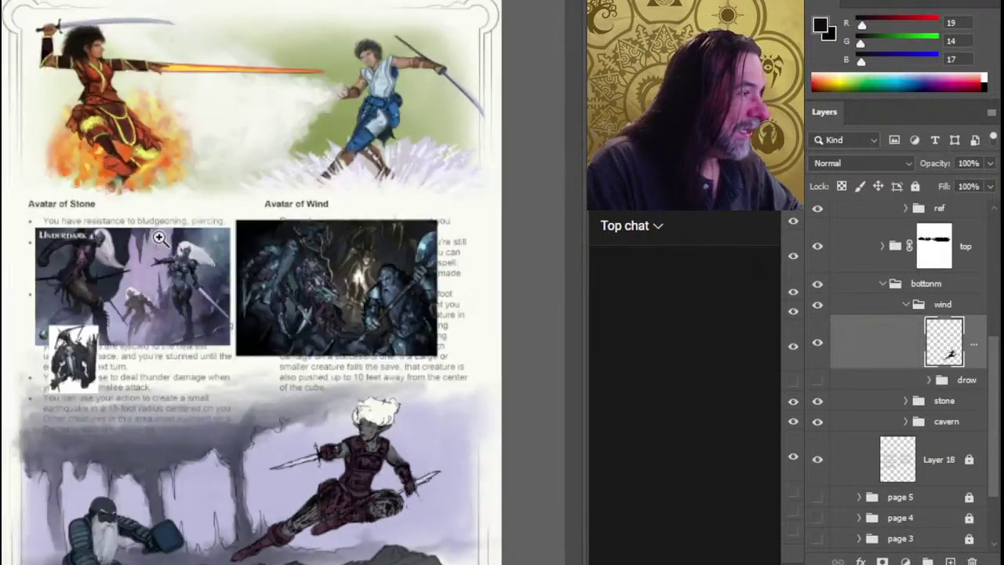
key("ctrl+plus")
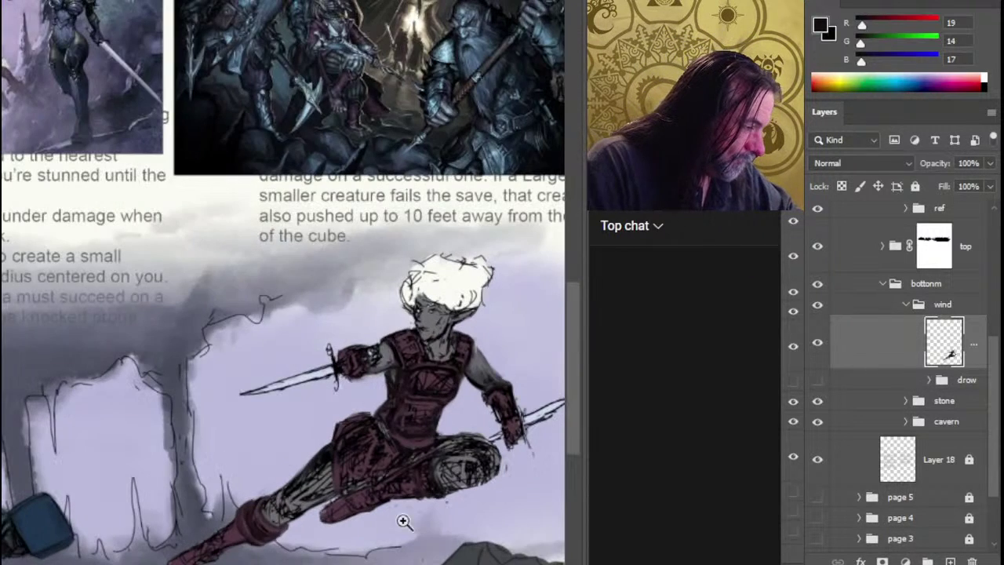
key("ctrl+plus")
left_click(396, 394)
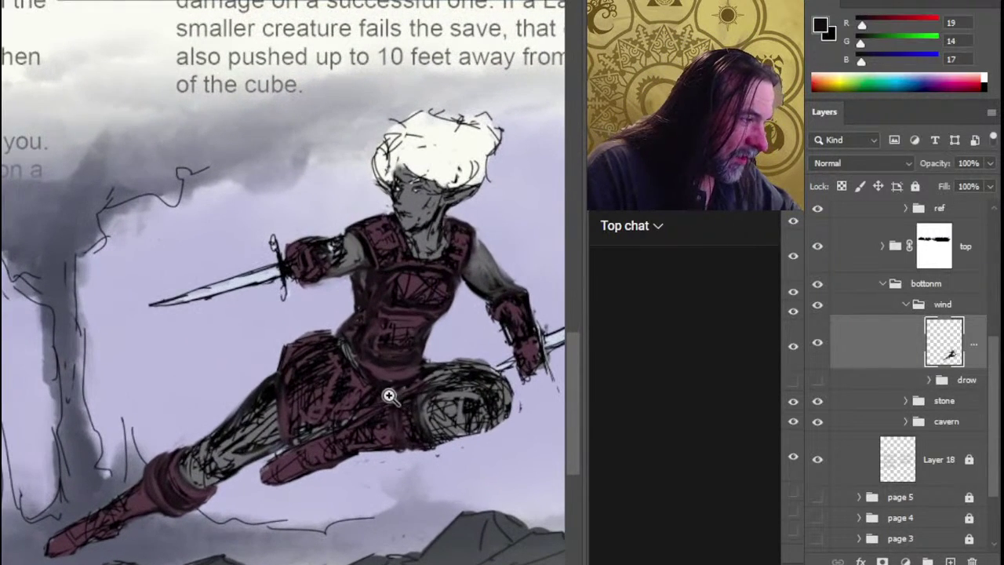
left_click(423, 385)
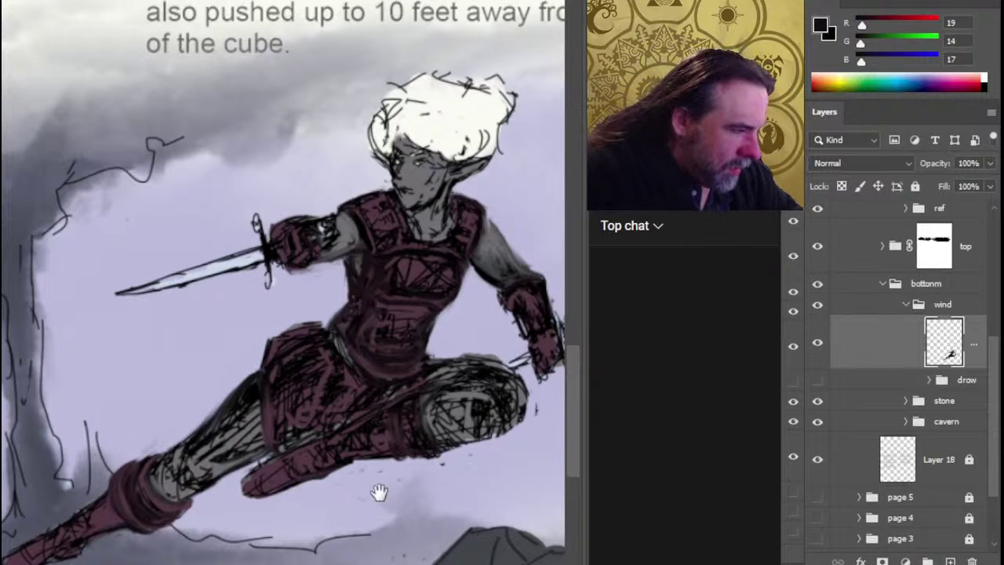
Shade under the knee dark grey, then paint the chest armour in maroon and near-black.
left_click_drag(377, 491, 371, 449)
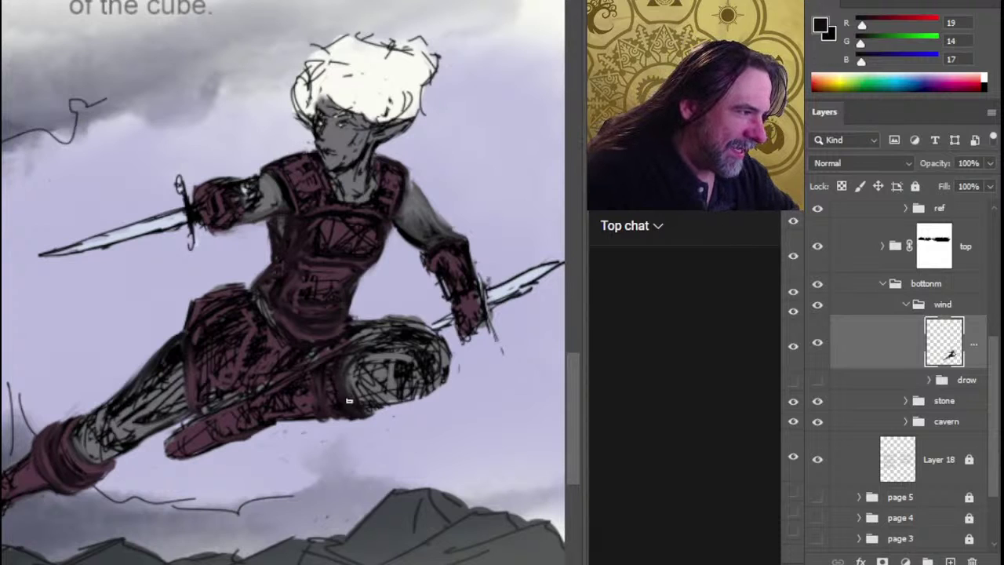
left_click_drag(353, 404, 377, 411)
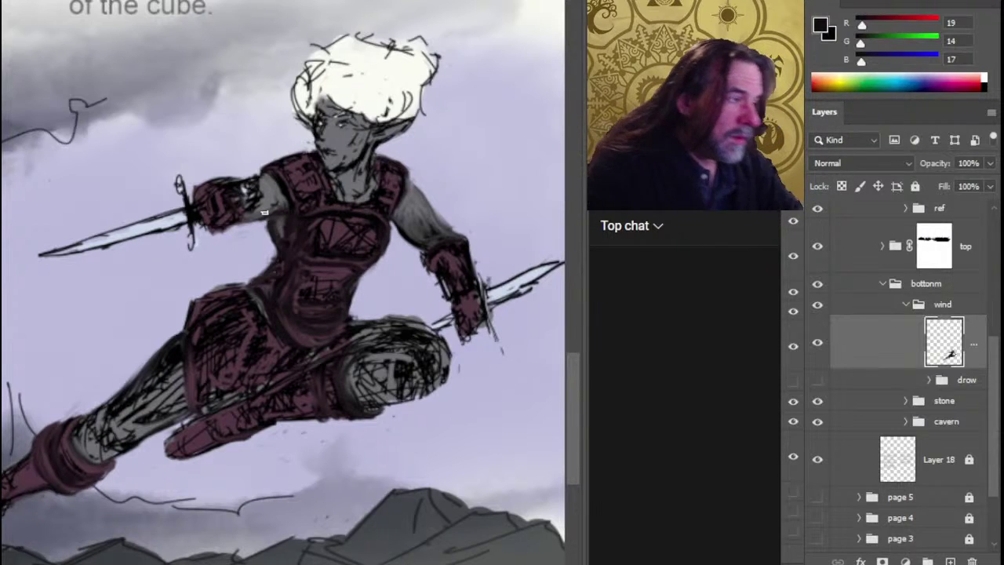
left_click(332, 274, "alt")
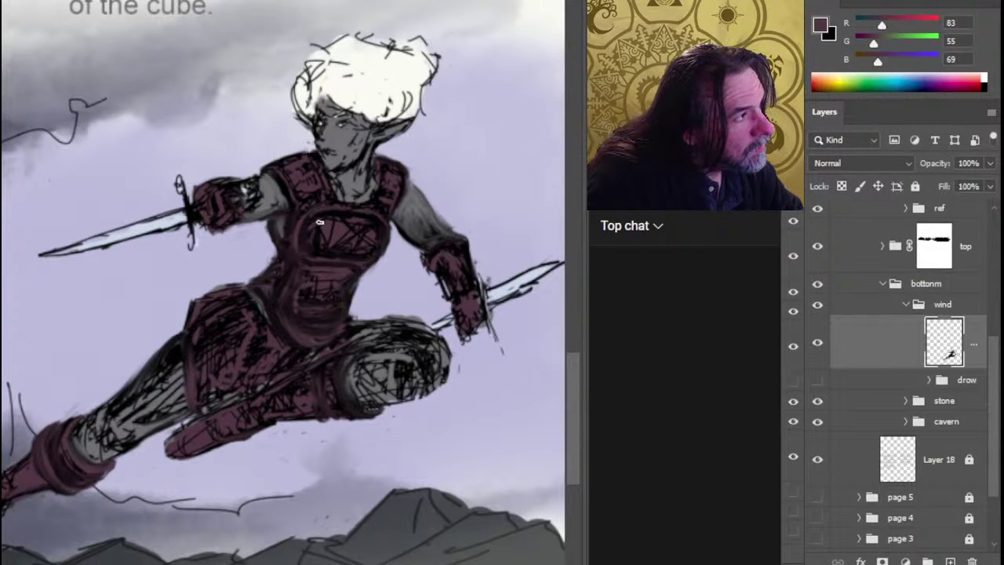
key("x")
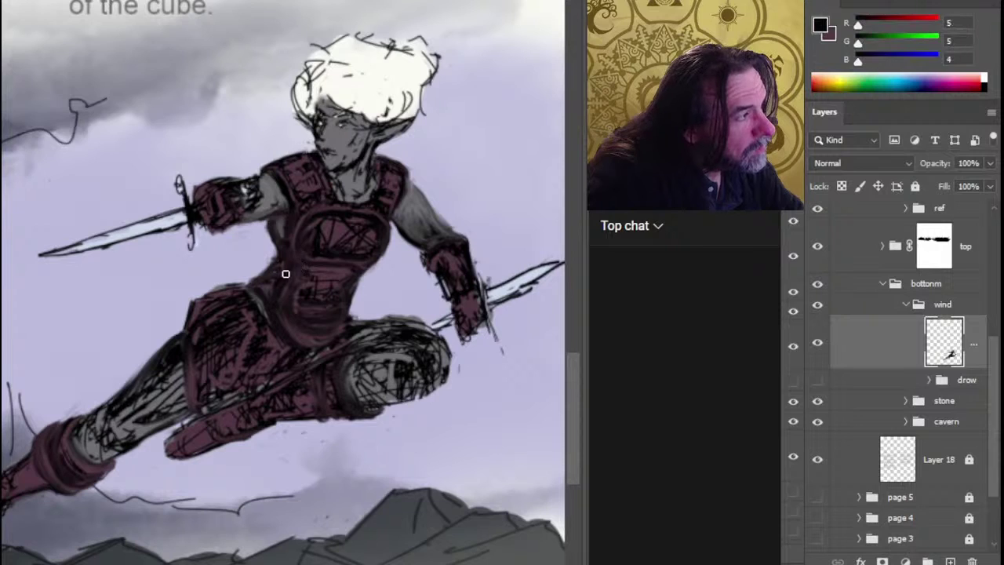
left_click(286, 269, "alt")
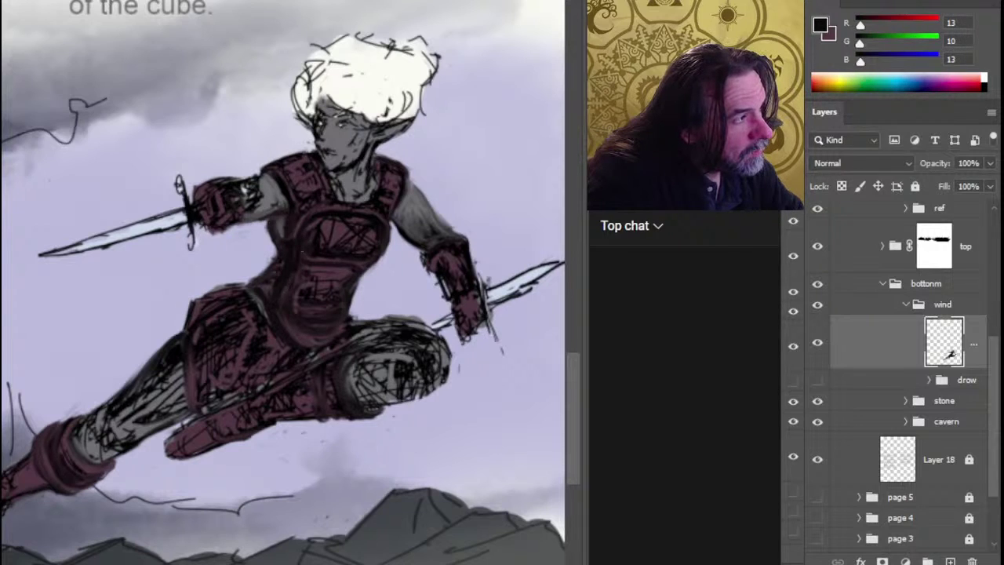
key("x")
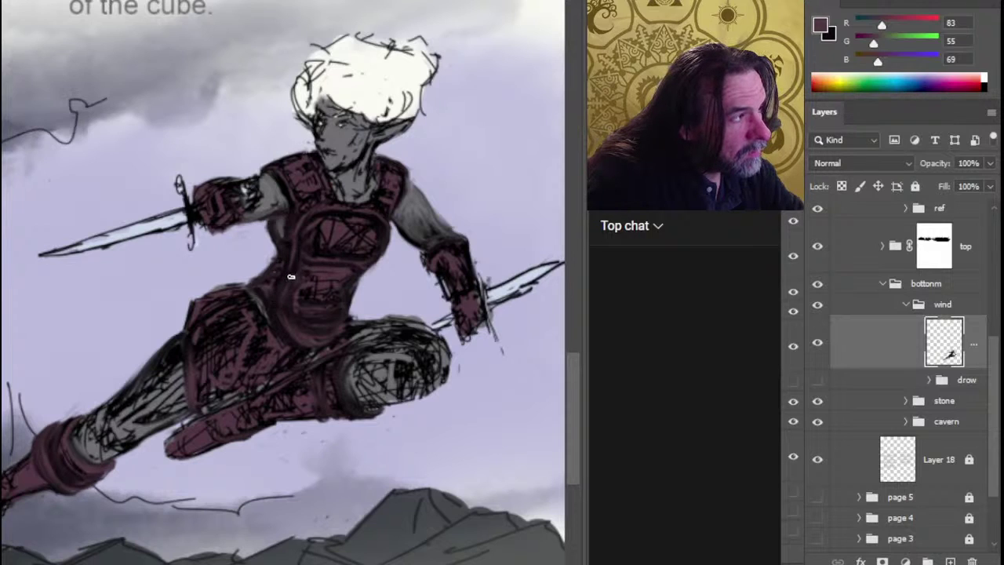
key("x")
key("x")
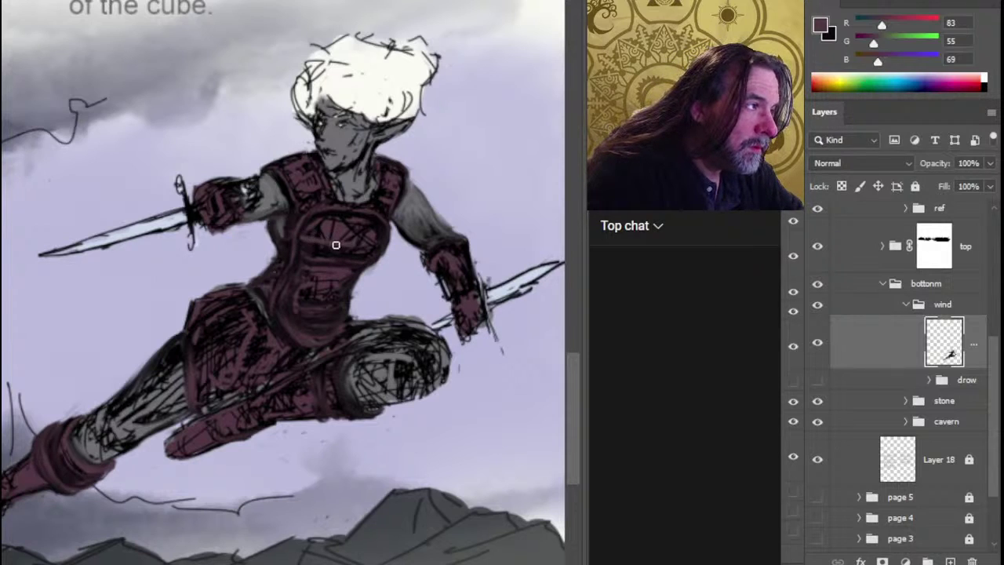
key("x")
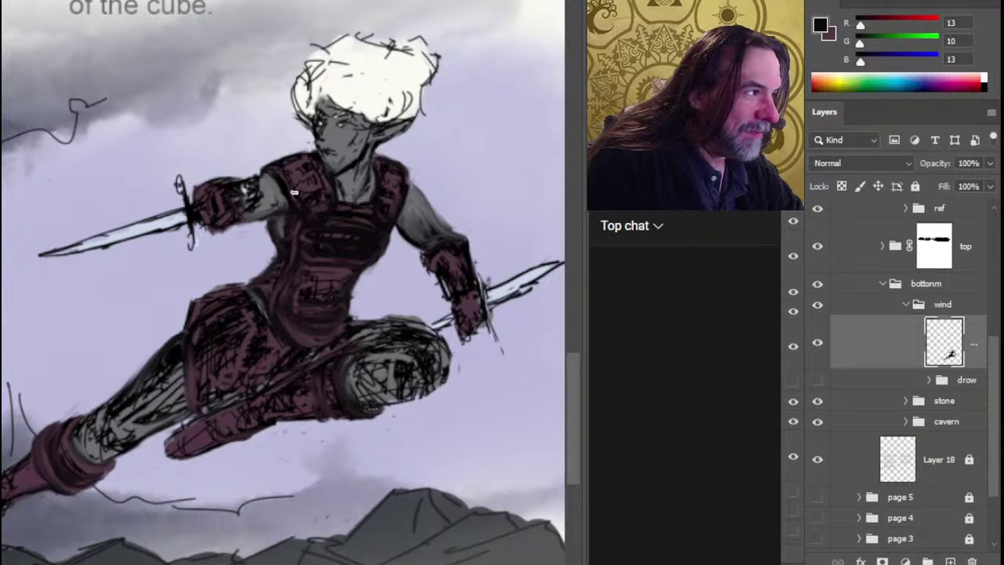
Brush near-black horizontal strap lines across the maroon chest plates.
left_click(382, 204, "alt")
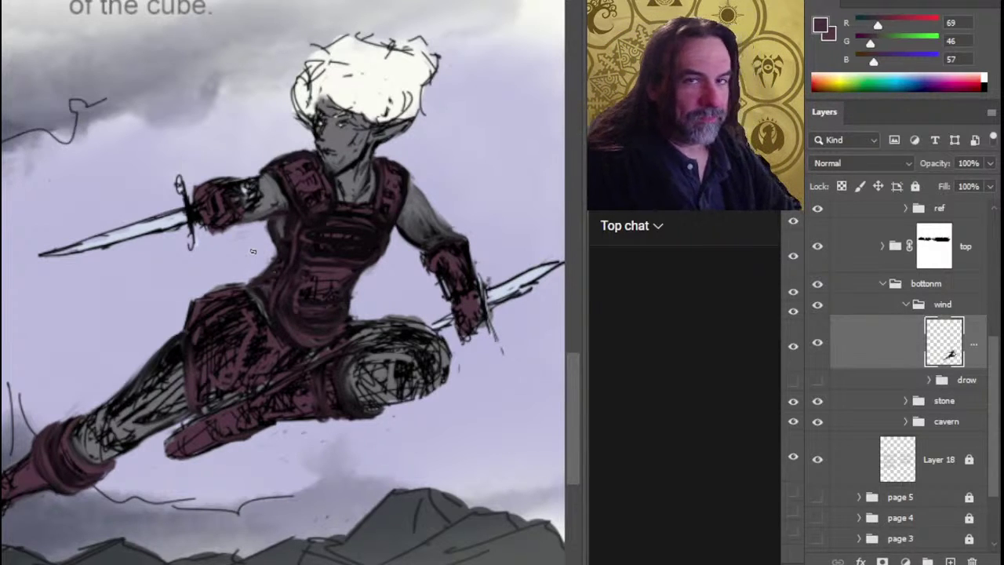
left_click(349, 203, "alt")
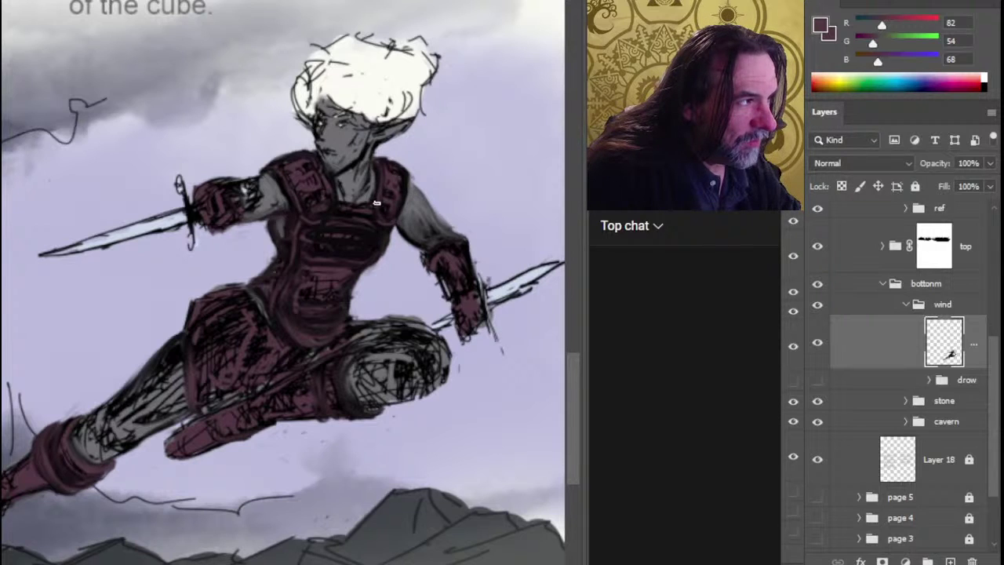
left_click(367, 242, "alt")
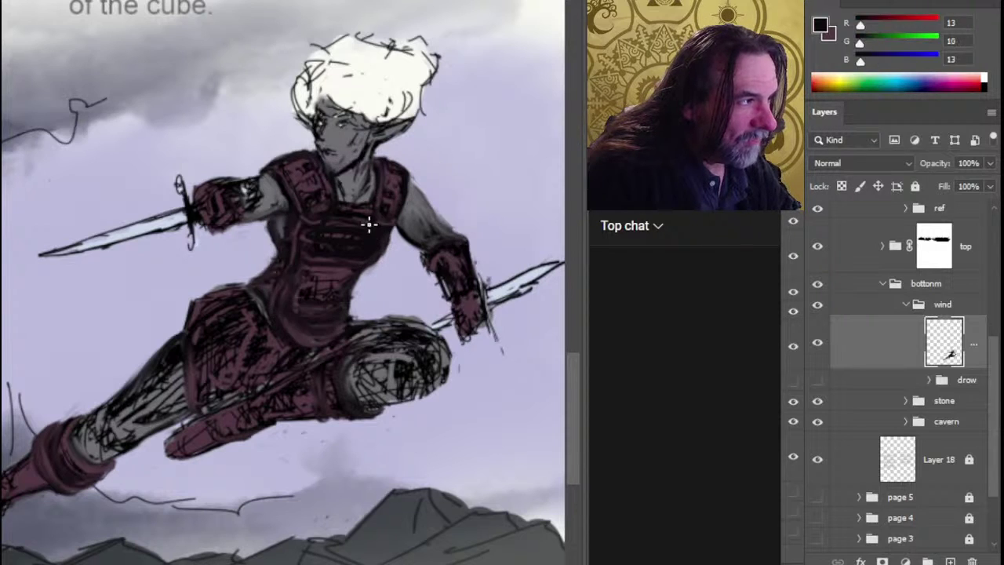
Smooth the chest and shoulder plates using very dark maroon (R 28, G 17, B 20).
left_click(395, 193, "alt")
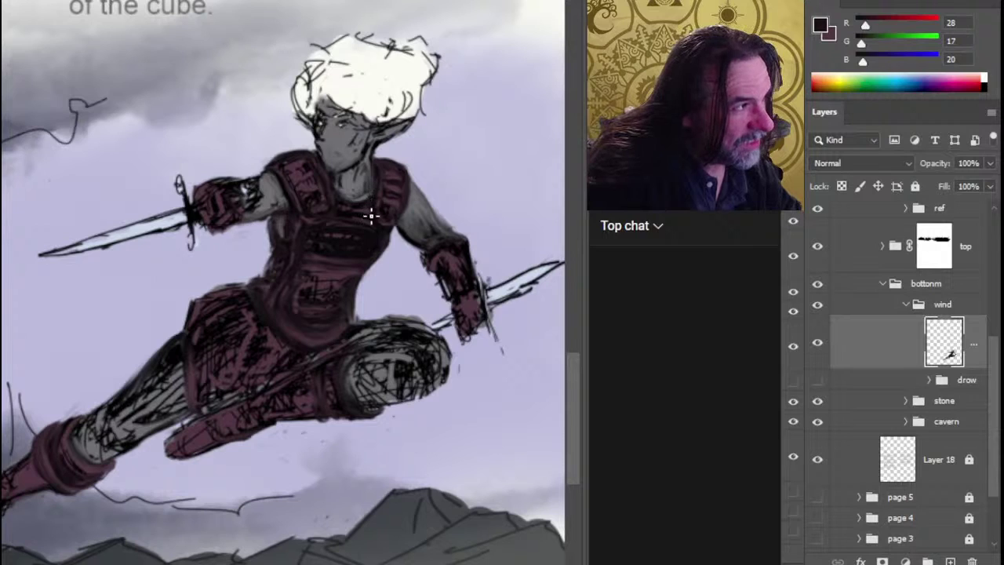
Clean up the face, chin and neck shading with mid grey (R 112, G 111, B 116).
left_click(378, 183, "alt")
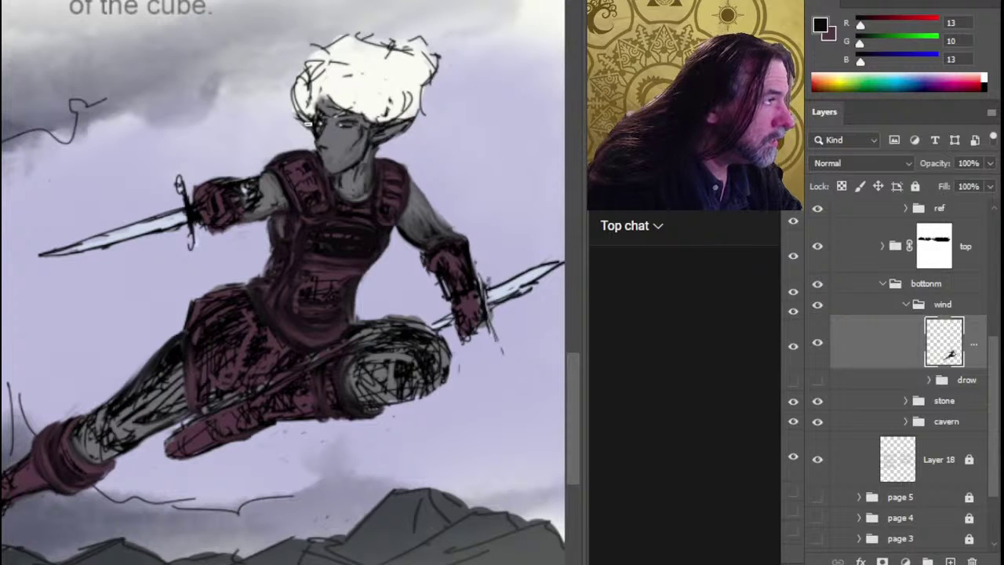
left_click(336, 130, "alt")
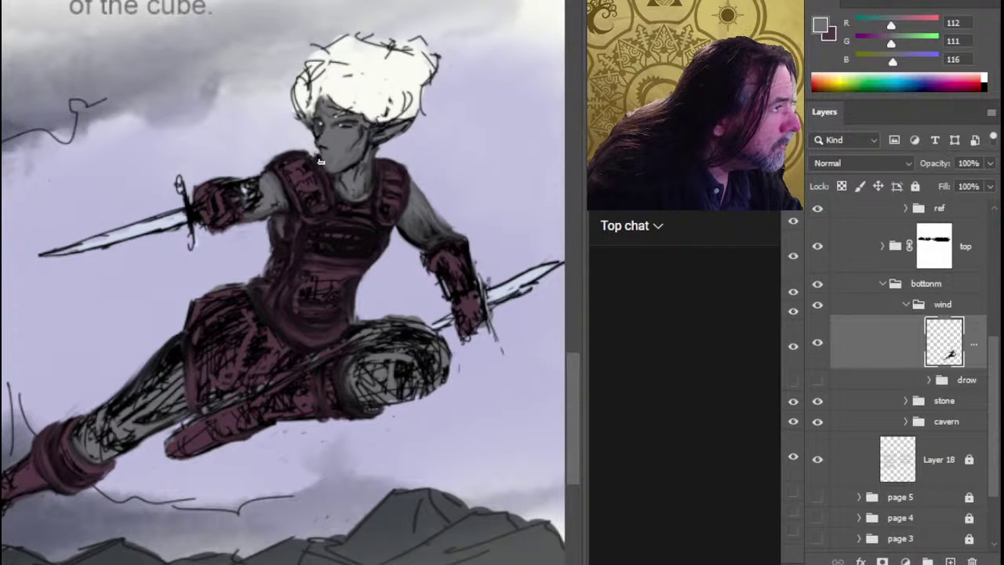
Try a thin curved stroke around the hair, then undo it.
mouse_move(311, 45)
left_mouse_down()
mouse_move(276, 76)
mouse_move(276, 130)
left_mouse_up()
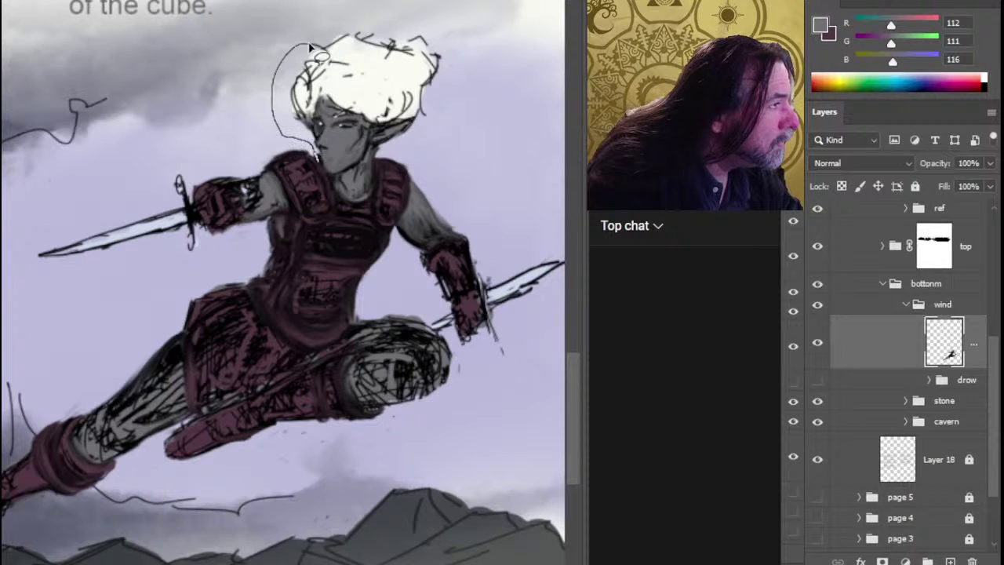
key("ctrl+z")
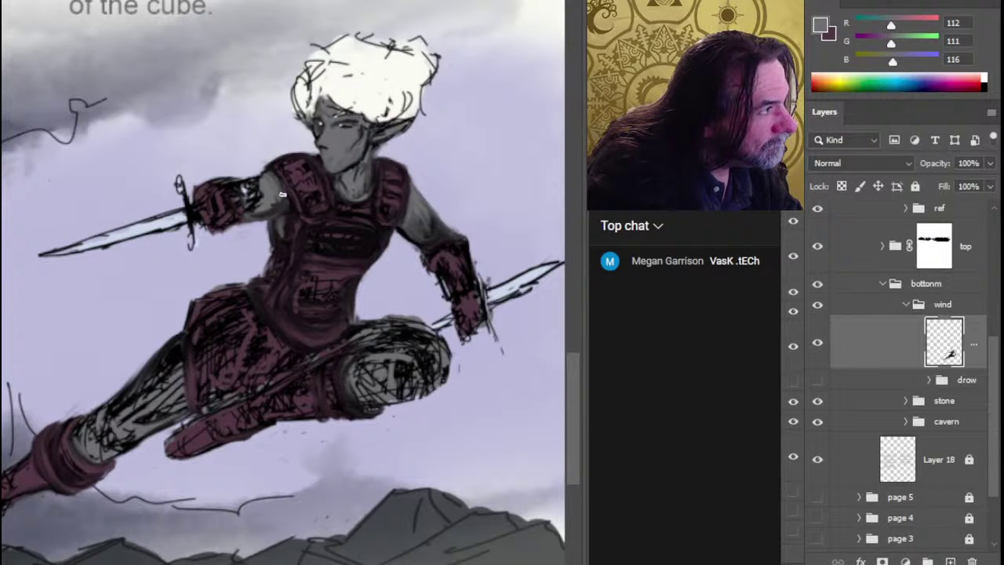
Paint near-black maroon shadows (R 17, G 10, B 14) into the hip and waist armour.
left_click(291, 209, "alt")
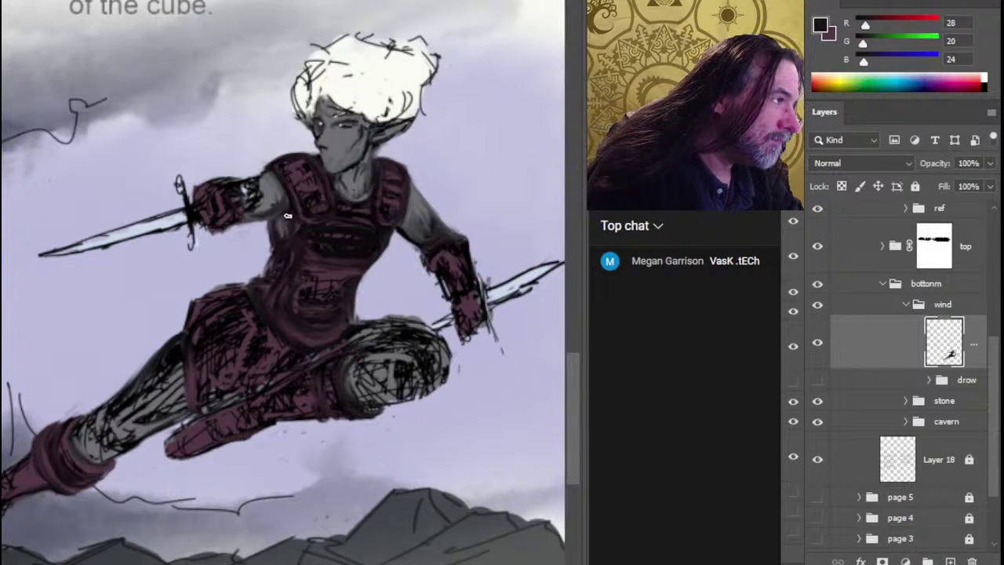
left_click(298, 233, "alt")
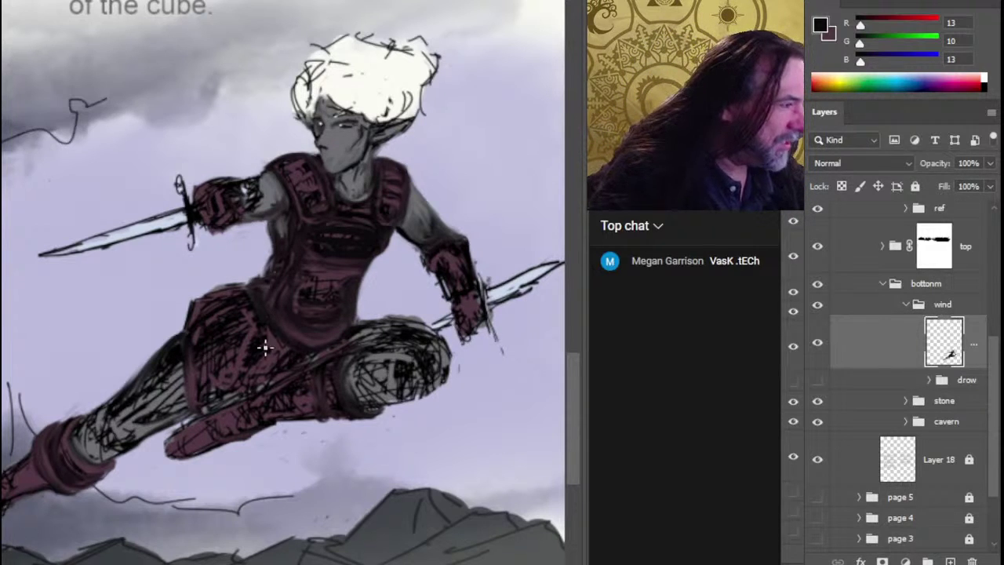
left_click(299, 347, "alt")
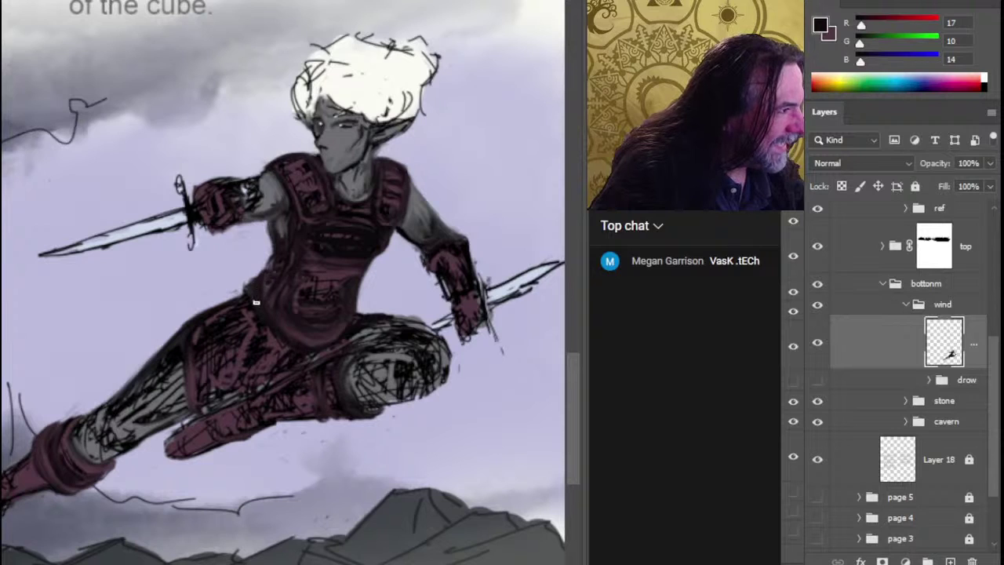
Sample near-black and pure black (0, 0, 0) to deepen the chest armour shadows.
left_click(223, 322, "alt")
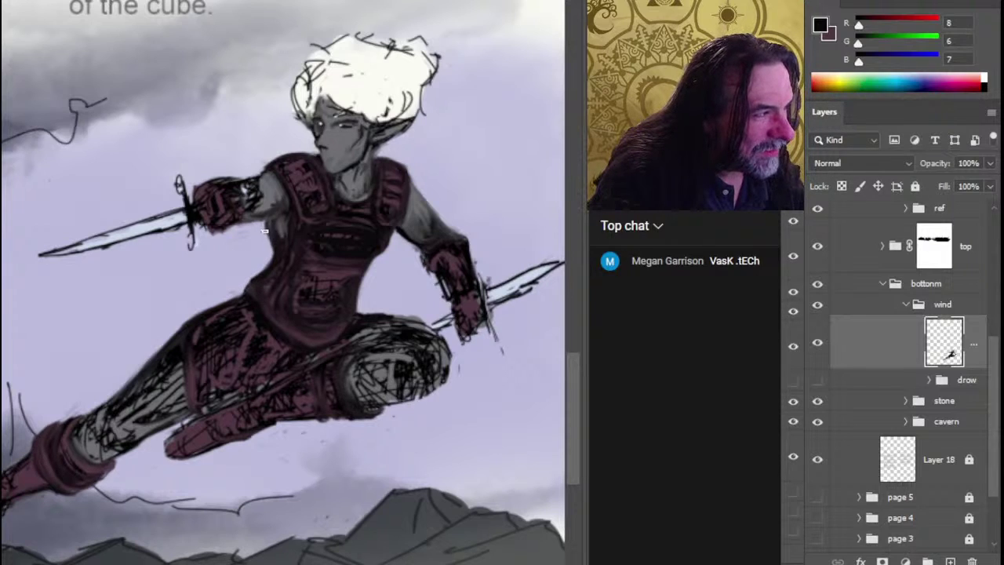
left_click(319, 227, "alt")
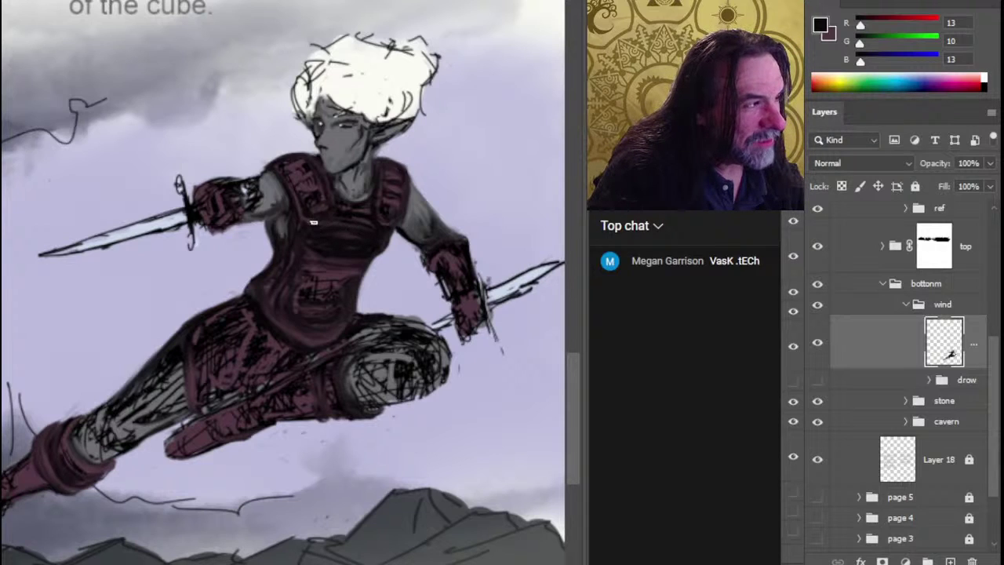
left_click(320, 192, "alt")
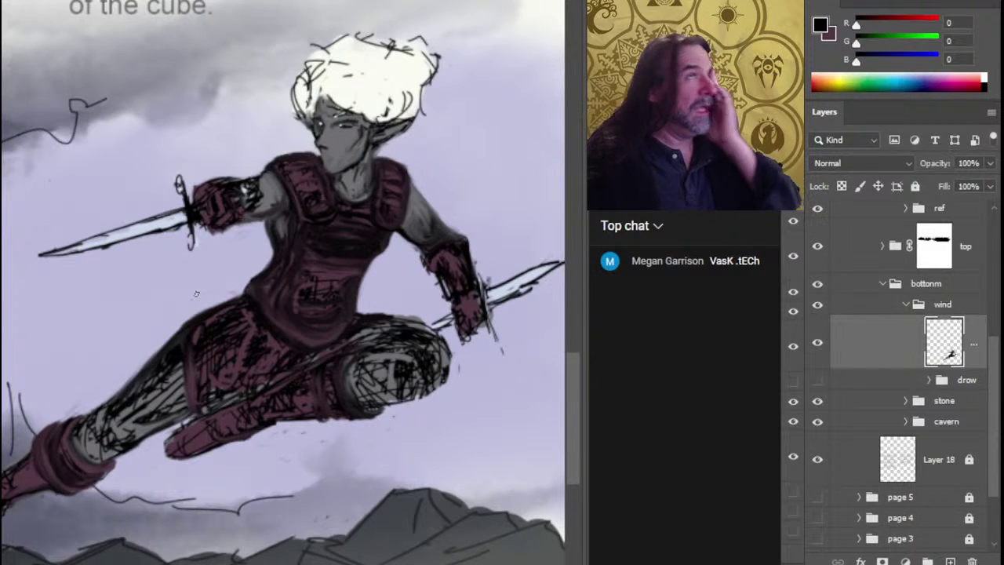
Eyedrop maroon and near-black tones from the armour, ending on dark maroon (39, 26, 33).
left_click(350, 280, "alt")
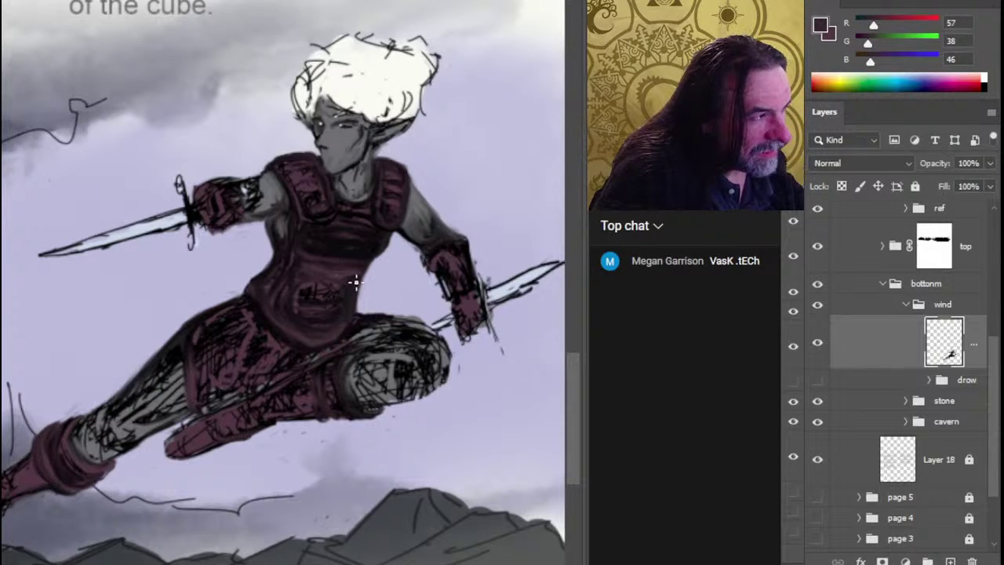
left_click(306, 267, "alt")
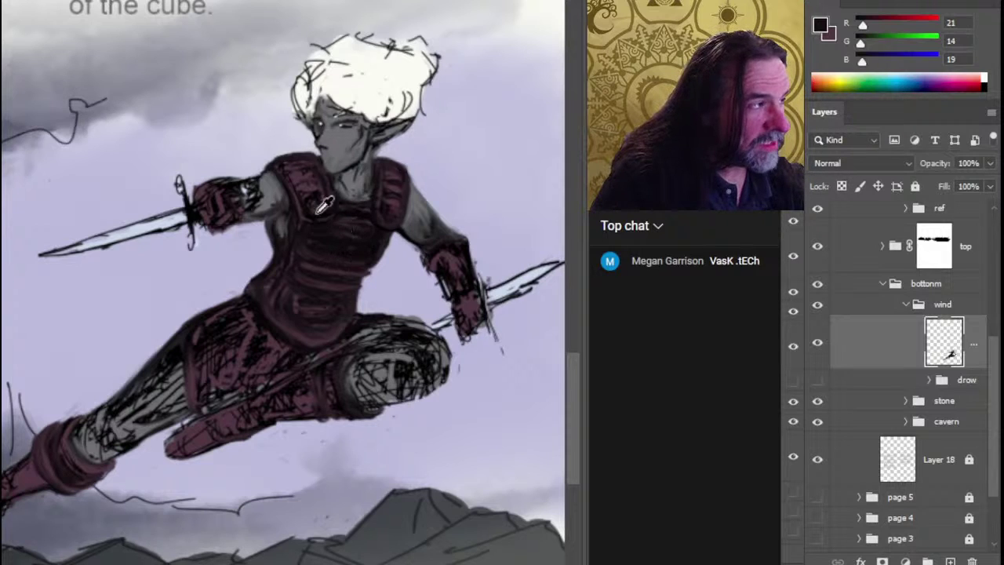
left_click(280, 350, "alt")
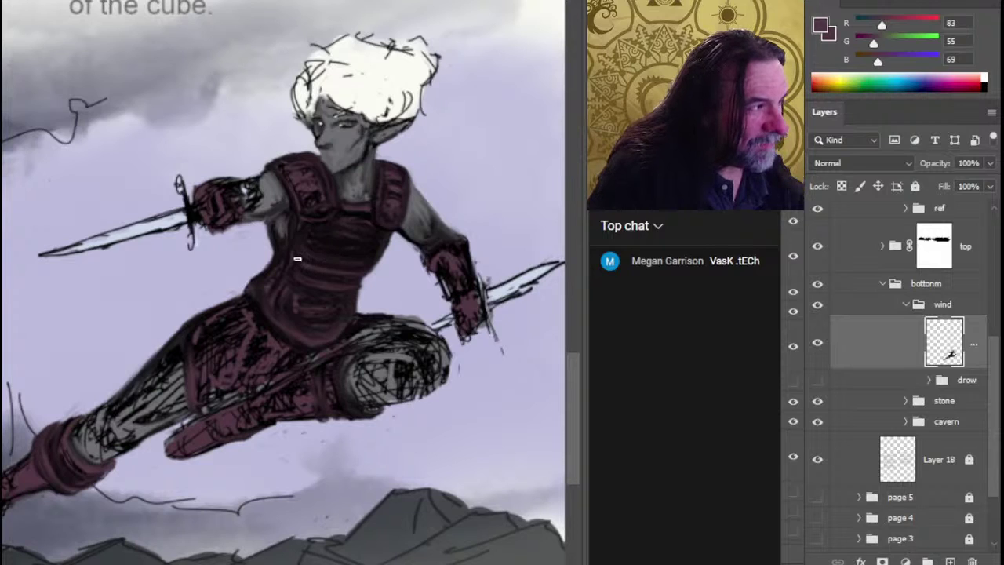
left_click(281, 320, "alt")
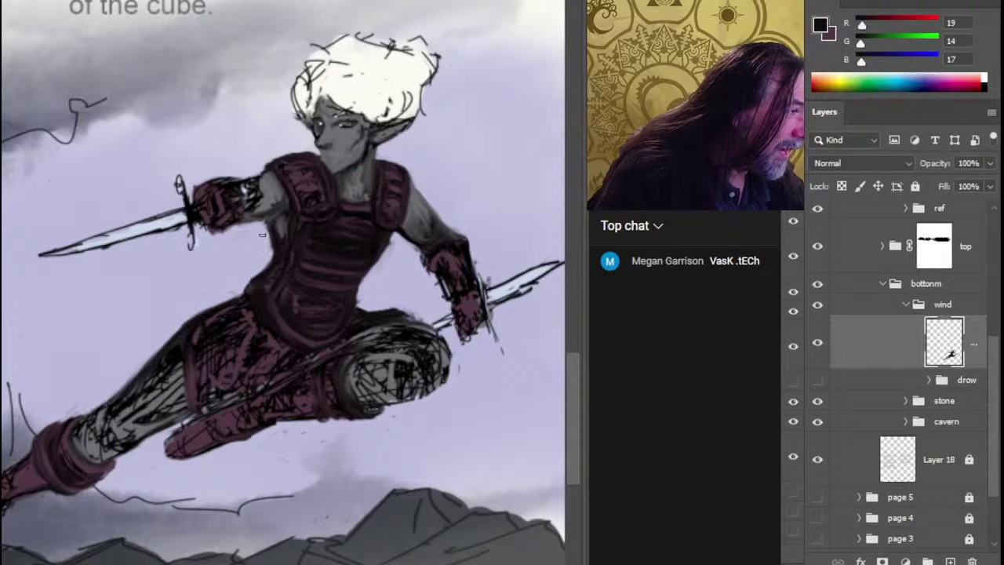
left_click(290, 326, "alt")
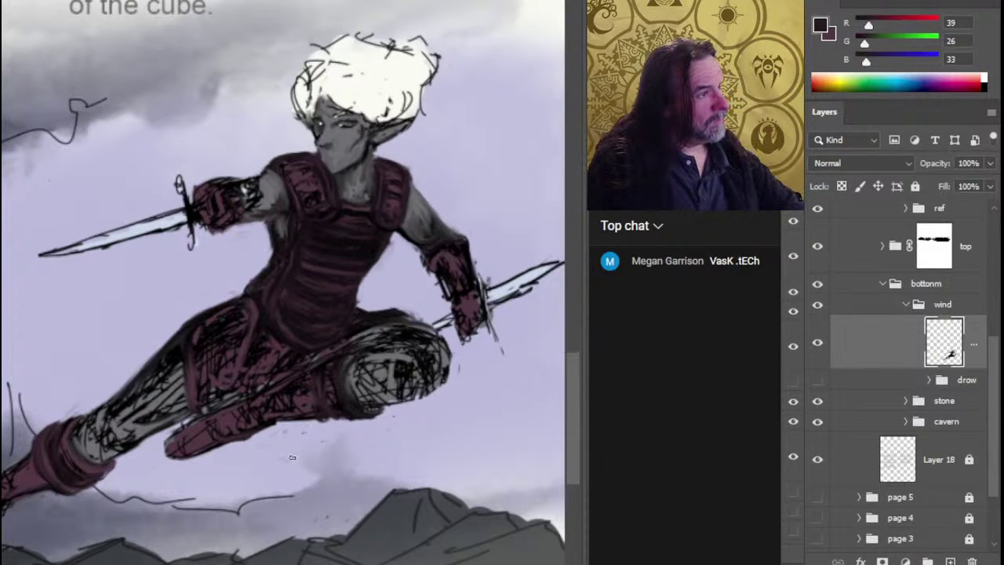
Paint black hatch strokes along the elf's leg and darken the grey forearm.
scroll(298, 366, "down", 3)
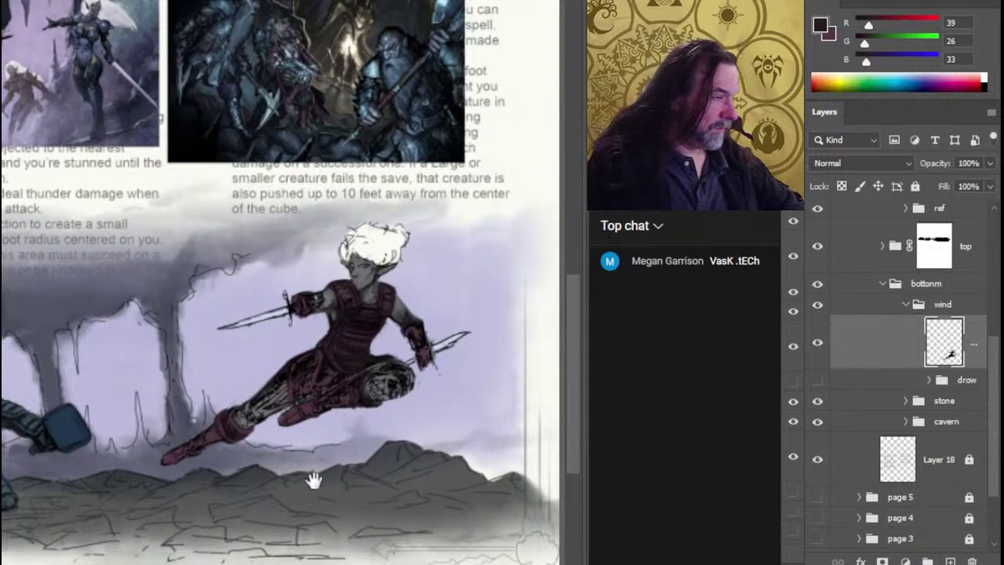
left_click_drag(313, 480, 312, 365)
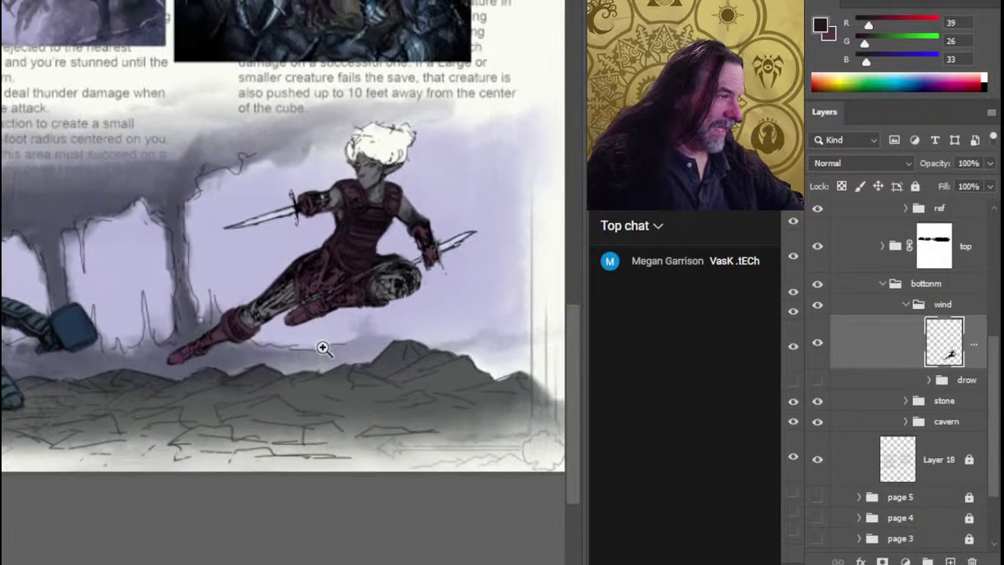
left_click(323, 347)
key("d")
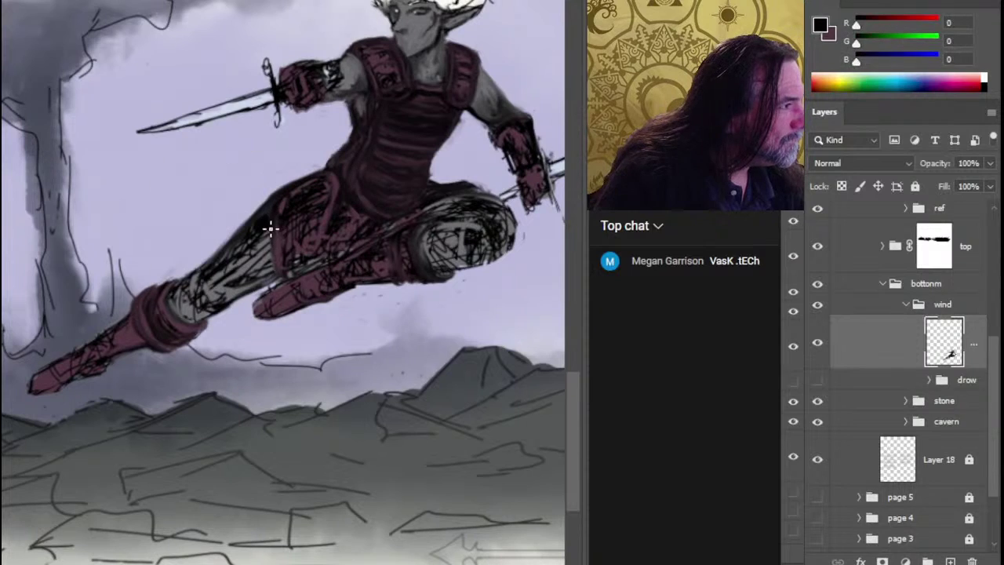
mouse_move(271, 227)
left_mouse_down()
mouse_move(360, 245)
mouse_move(360, 255)
mouse_move(369, 235)
mouse_move(427, 213)
mouse_move(380, 237)
mouse_move(415, 220)
mouse_move(332, 241)
mouse_move(334, 208)
mouse_move(368, 246)
mouse_move(335, 209)
mouse_move(348, 239)
mouse_move(326, 230)
mouse_move(324, 239)
mouse_move(380, 245)
left_mouse_up()
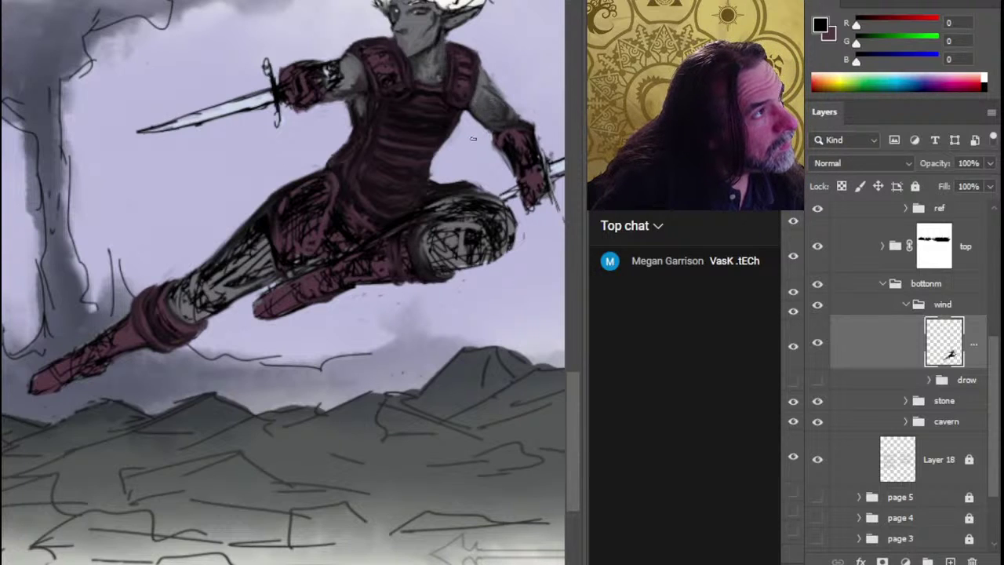
left_click_drag(497, 111, 528, 120)
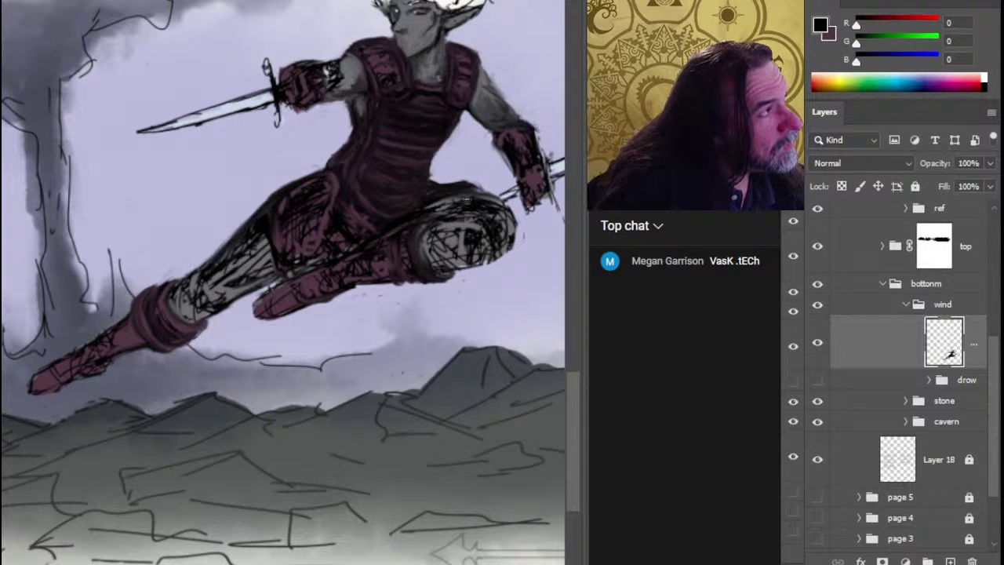
left_click_drag(467, 199, 366, 164)
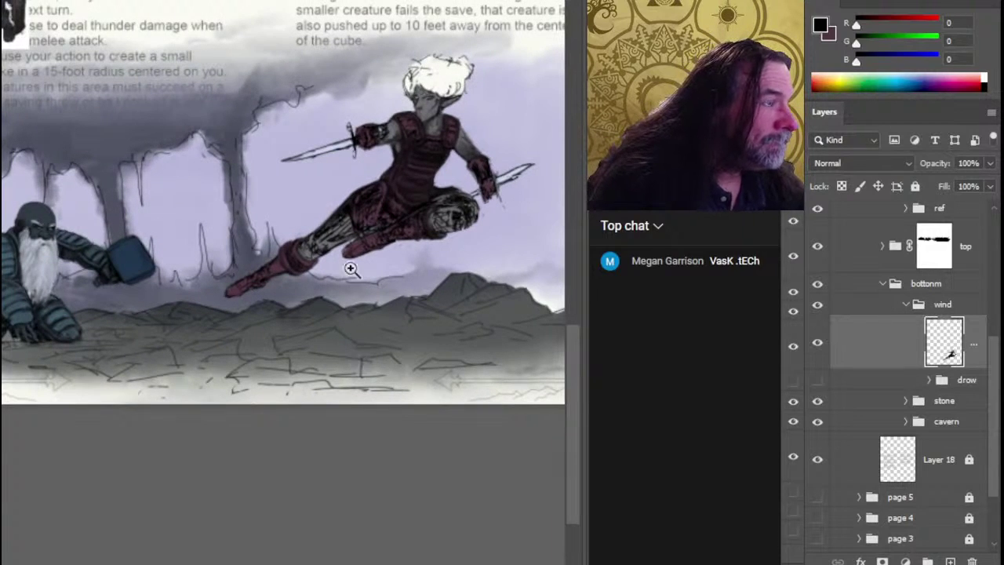
Lasso the right hand and dagger tip and copy them to a new layer.
left_click(457, 188)
left_click_drag(441, 208, 409, 208)
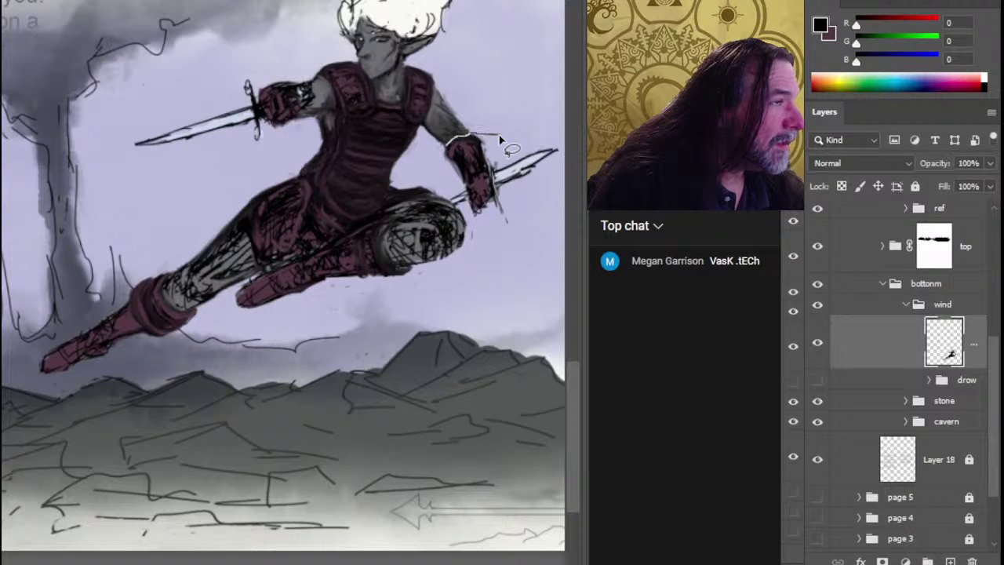
mouse_move(501, 139)
left_mouse_down()
mouse_move(559, 132)
mouse_move(543, 220)
mouse_move(471, 237)
left_mouse_up()
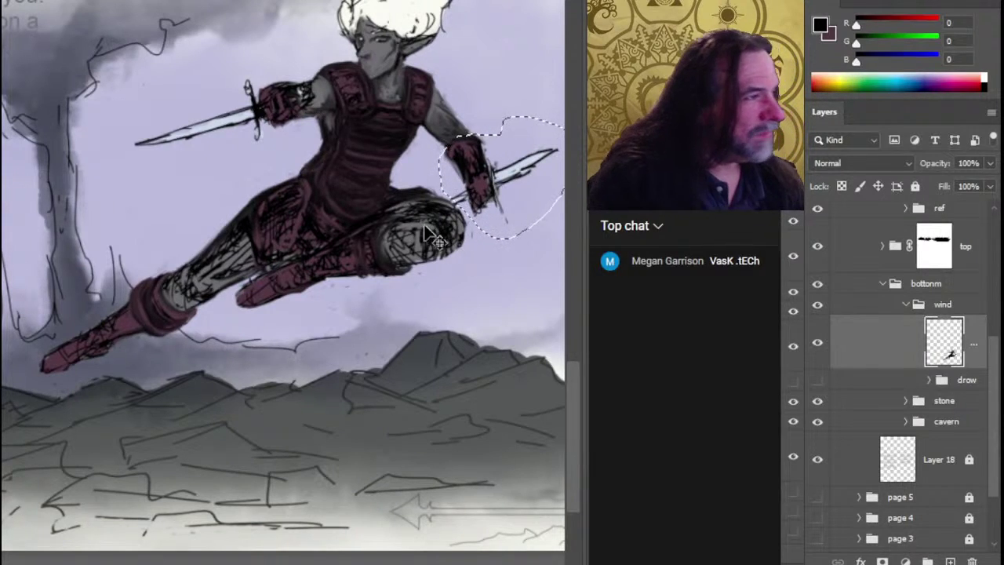
key("ctrl+j")
Free Transform the copied hand and dagger to resize and reshape them, then reposition them.
right_click(390, 250)
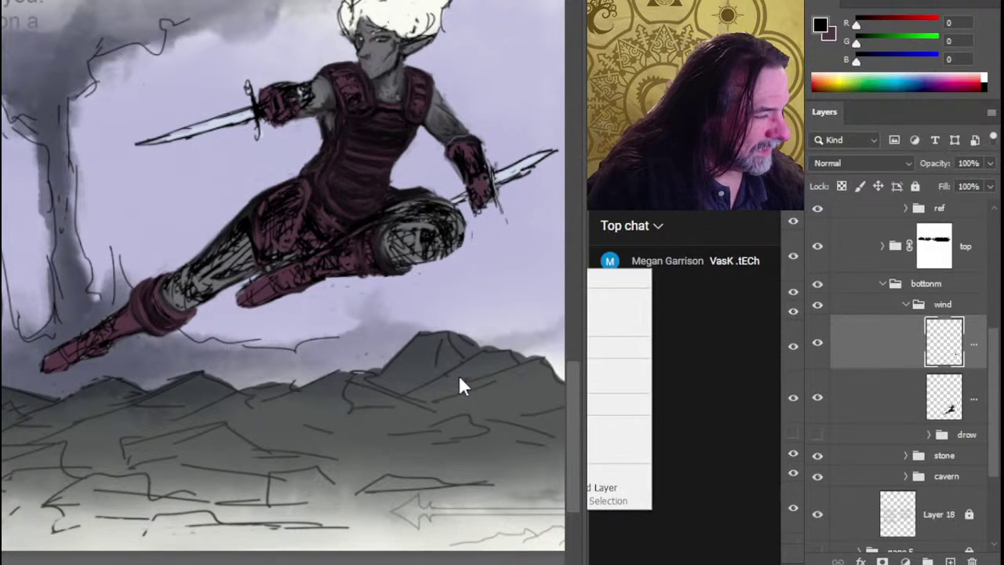
left_click(460, 423)
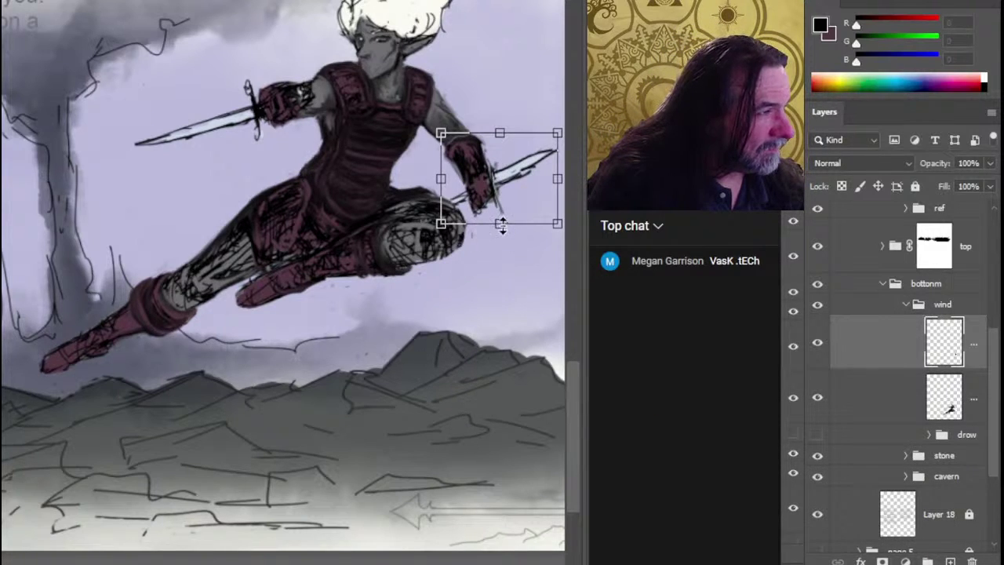
left_click_drag(501, 225, 503, 195)
left_click_drag(438, 177, 492, 187)
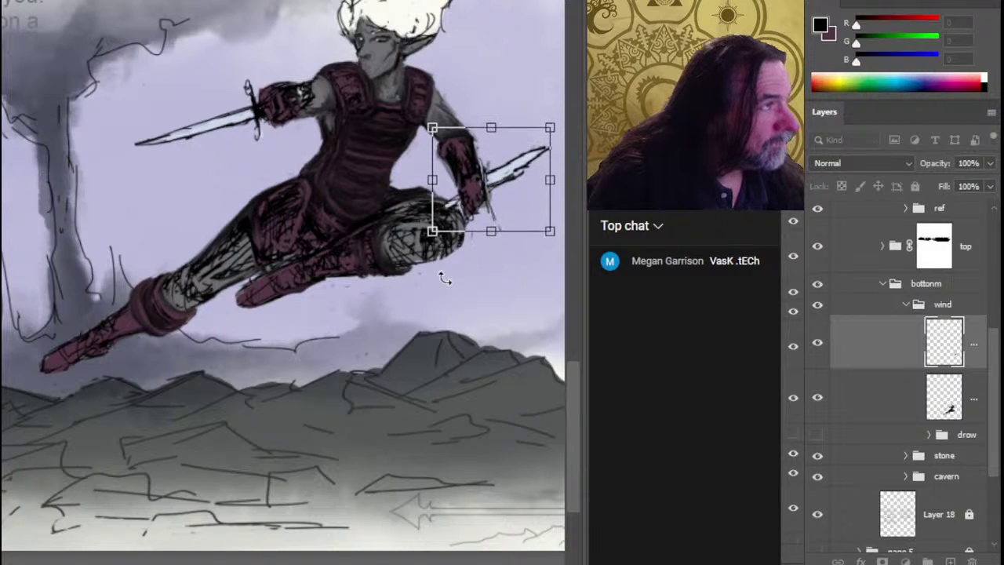
key("Return")
key("v")
left_click_drag(504, 330, 405, 498)
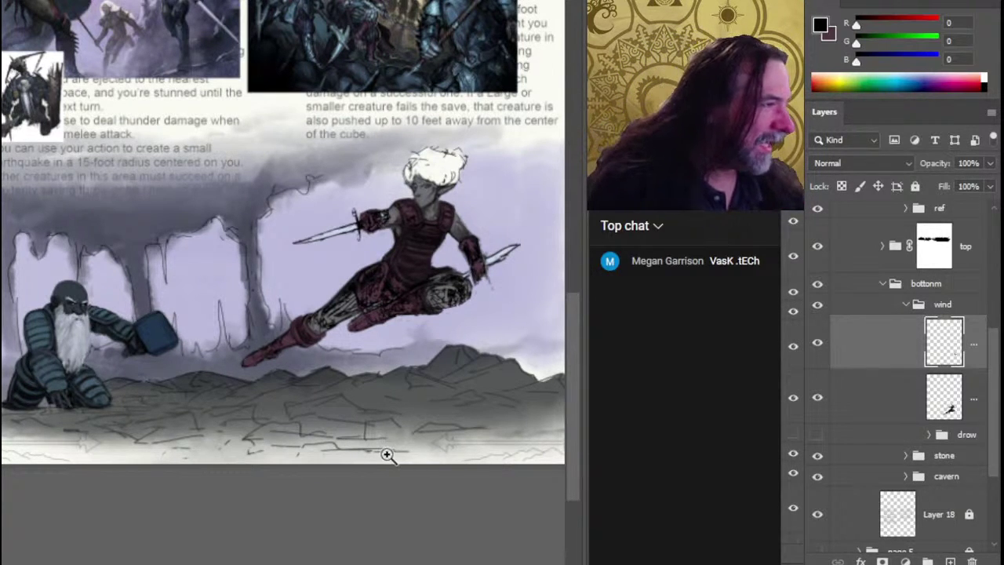
left_click(440, 327)
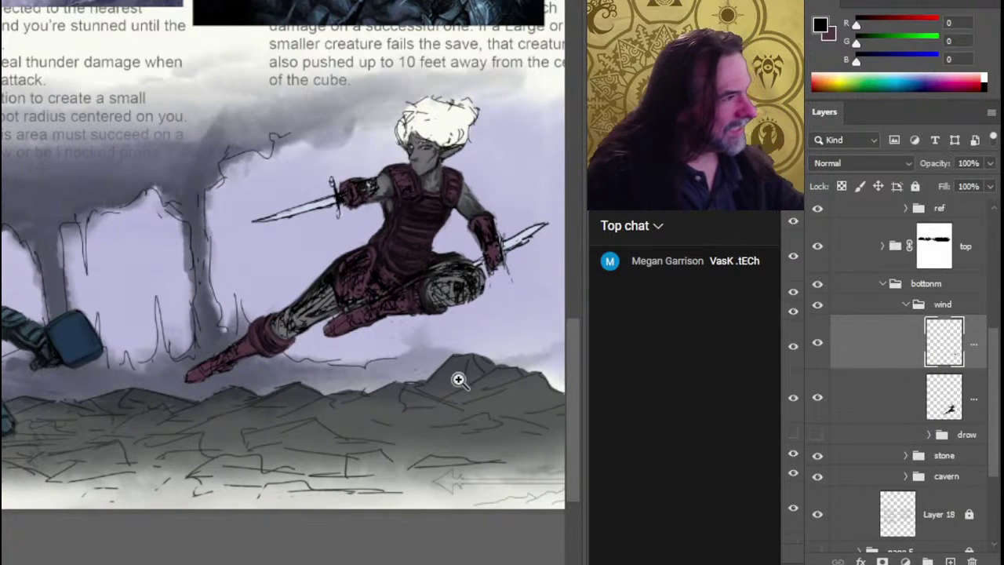
left_click(460, 380, "alt")
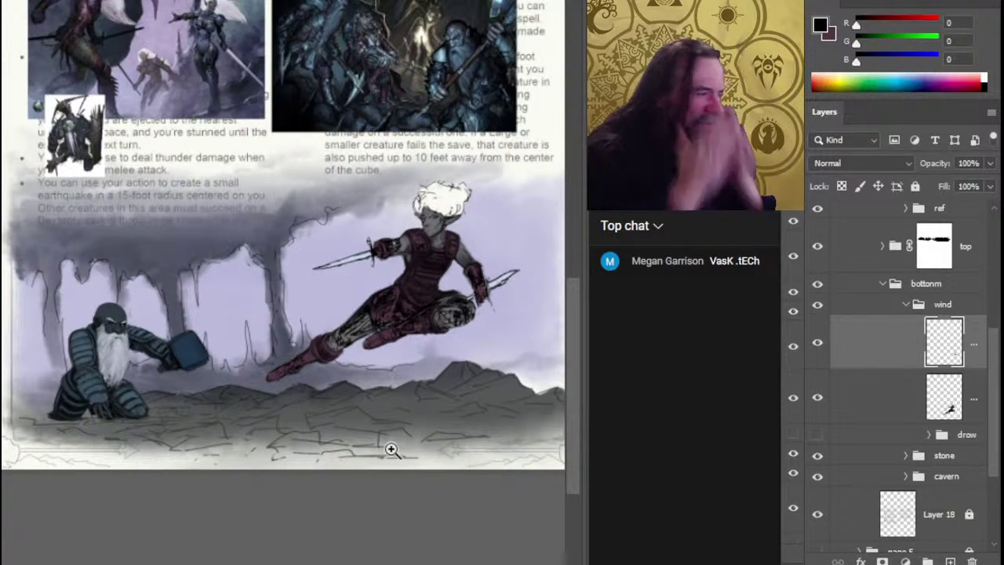